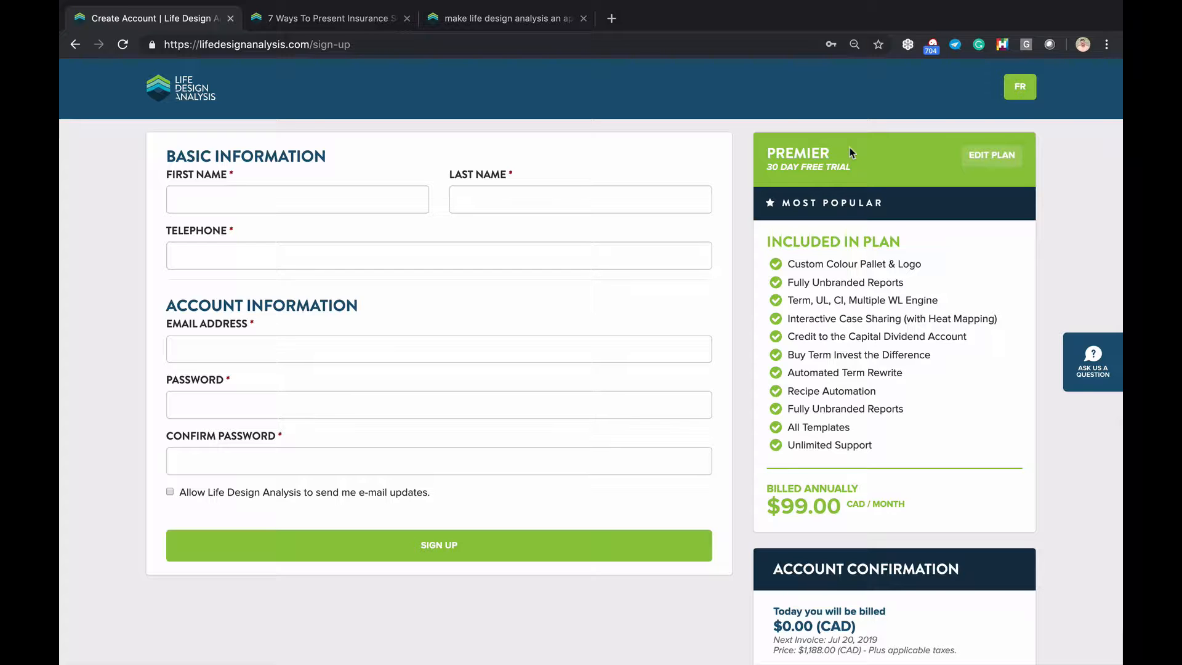
Review the sign-up page's Premier plan and Discount Code box, then return to the home page
scroll(849, 153, down, 5)
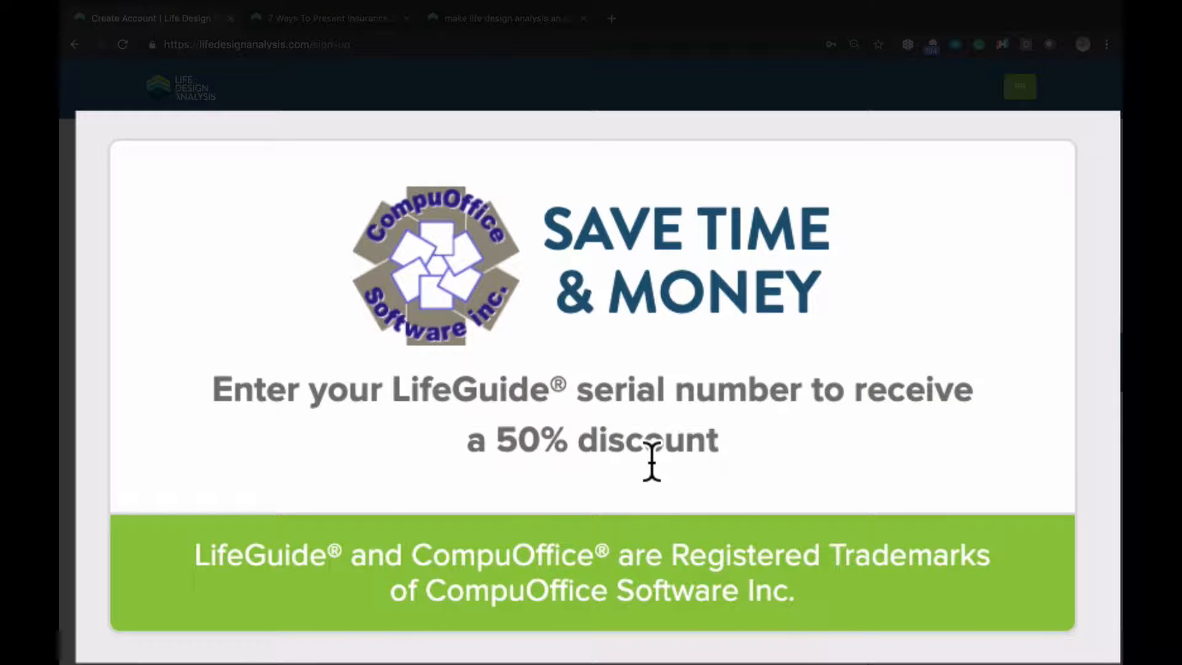
scroll(651, 459, down, 5)
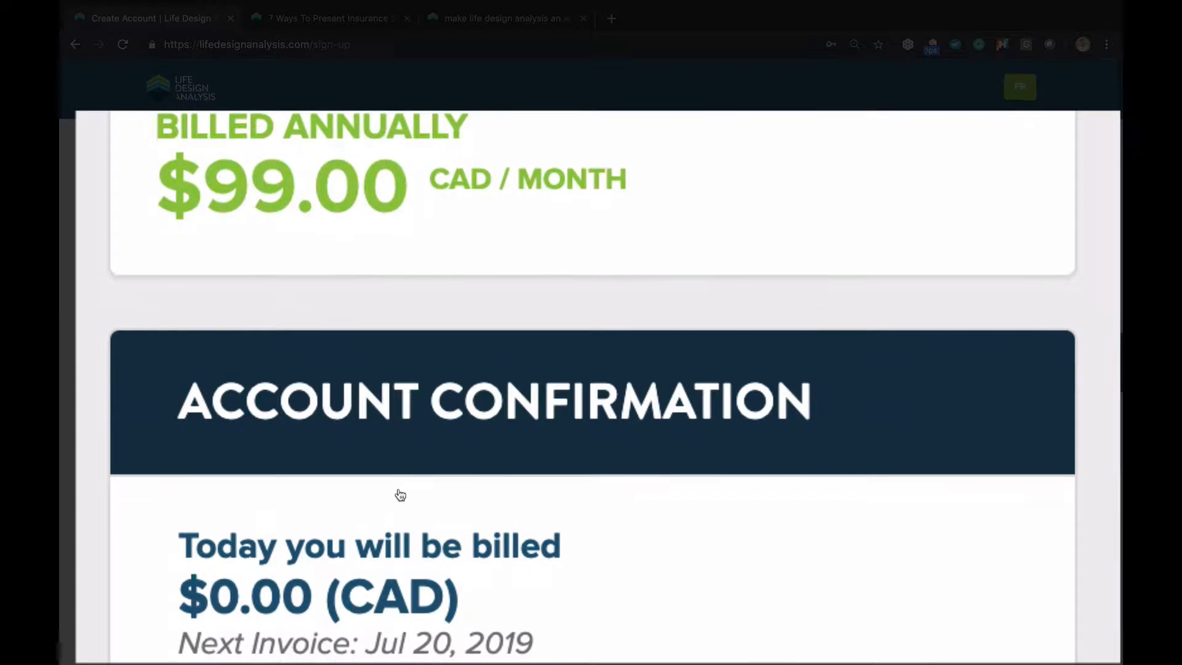
scroll(834, 461, down, 5)
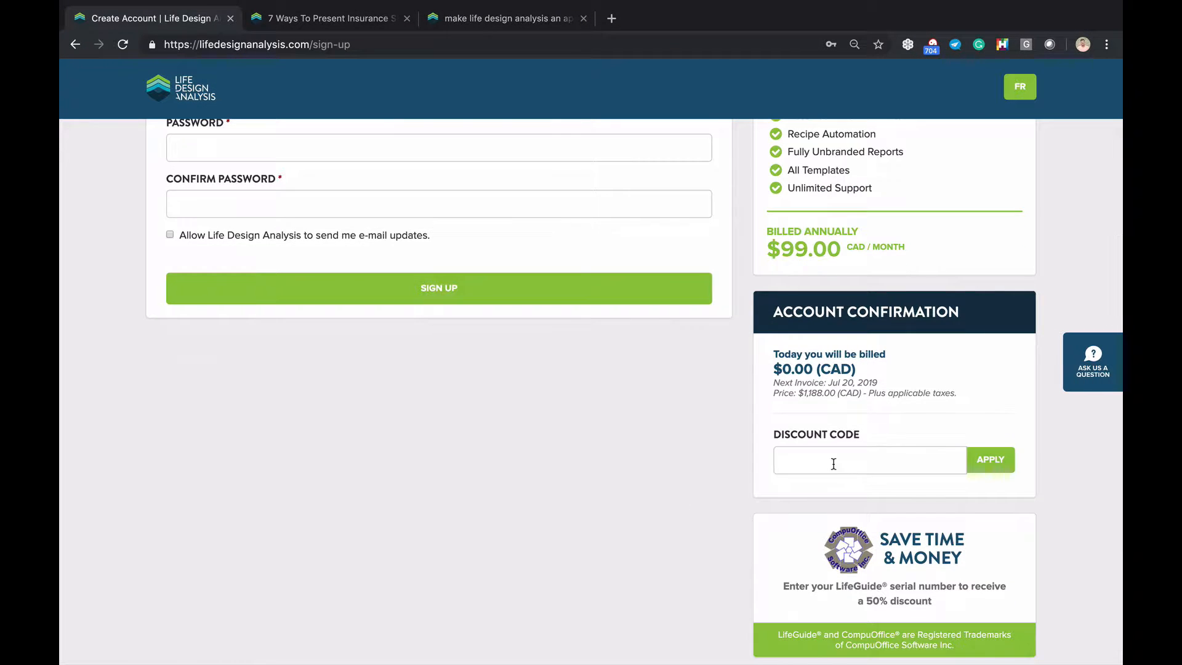
scroll(459, 427, up, 5)
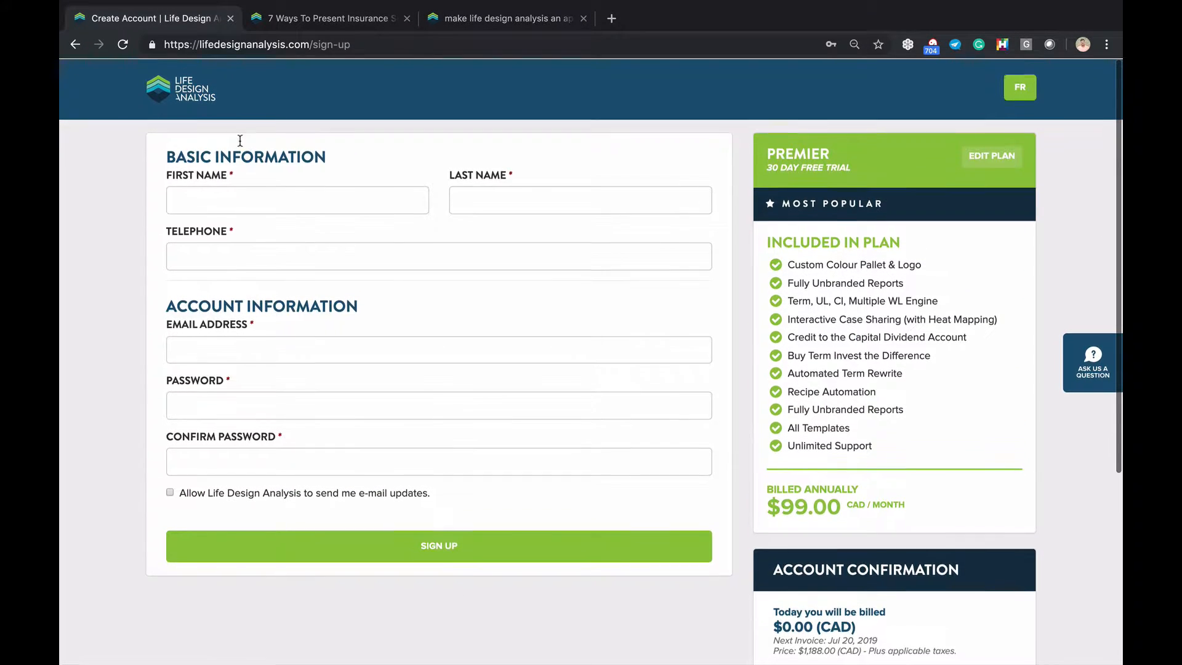
click(180, 75)
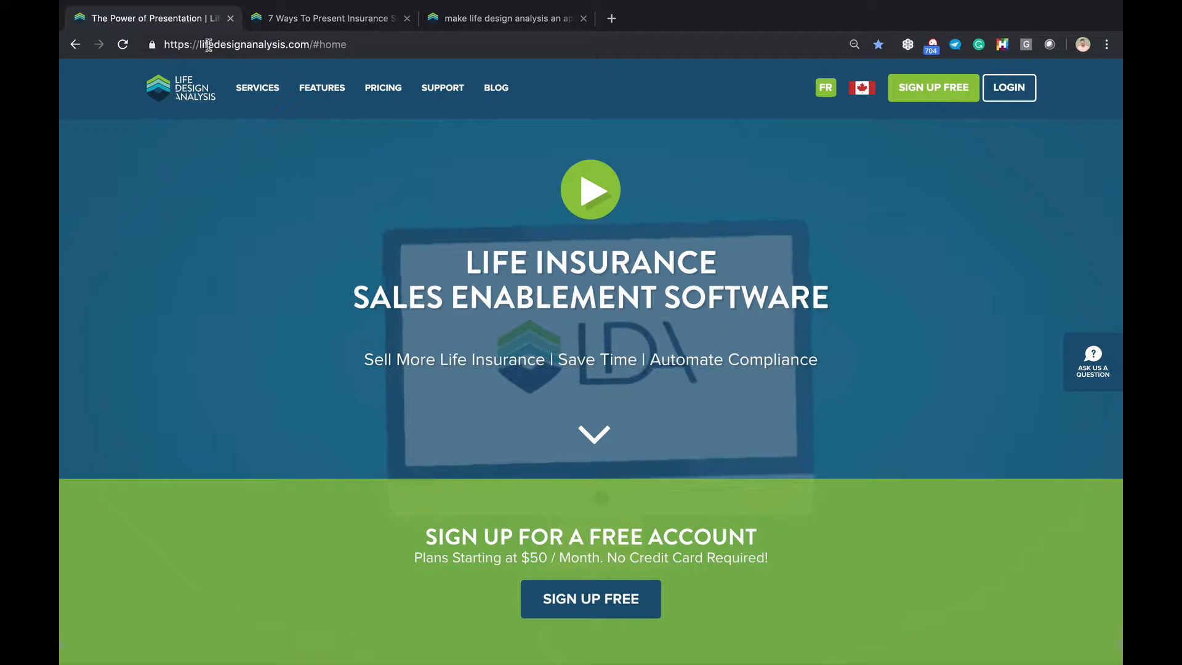
Sign in through the LOGIN page using the autofilled email and password
click(205, 47)
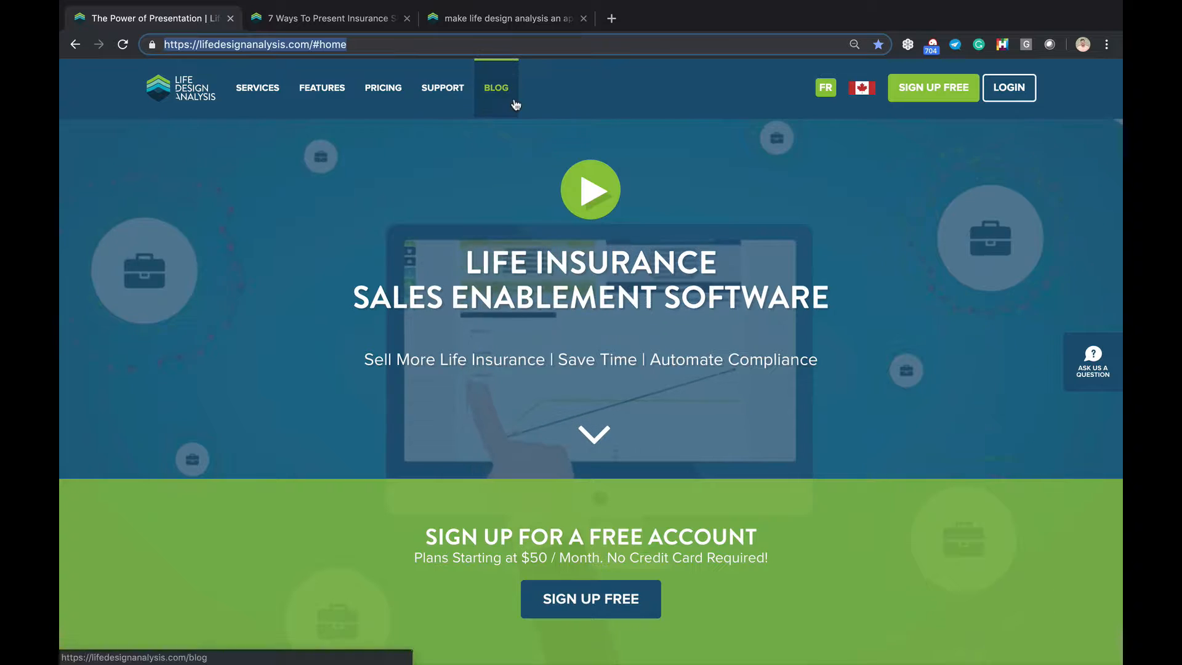
scroll(516, 103, down, 3)
scroll(515, 104, down, 7)
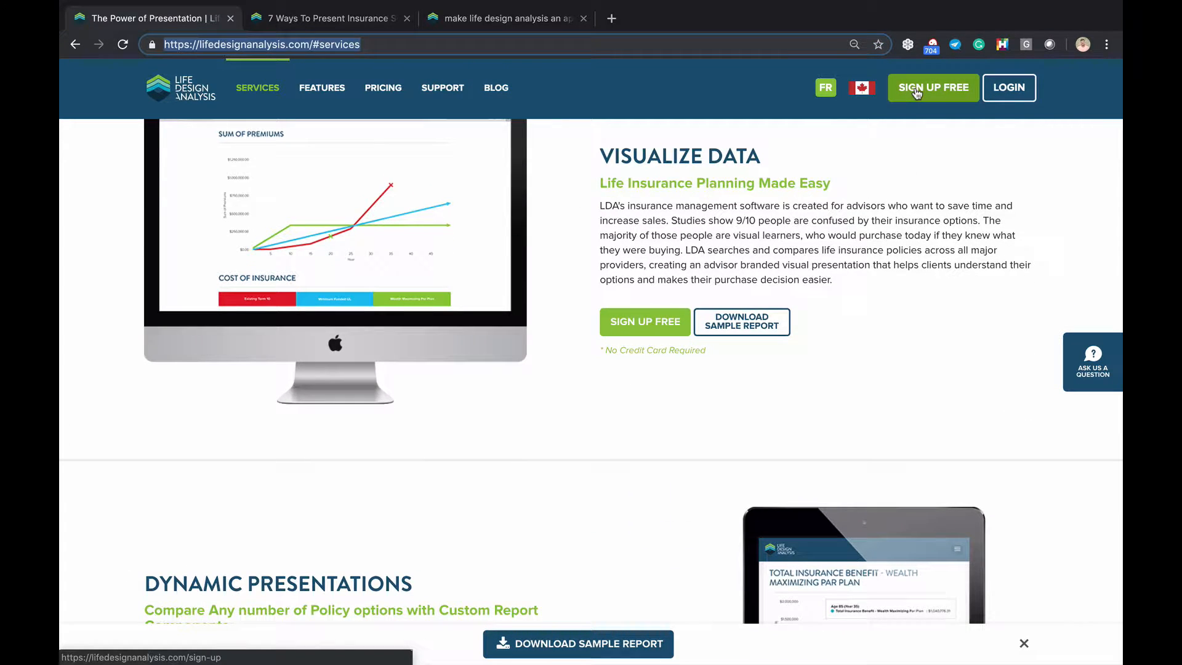
click(1032, 90)
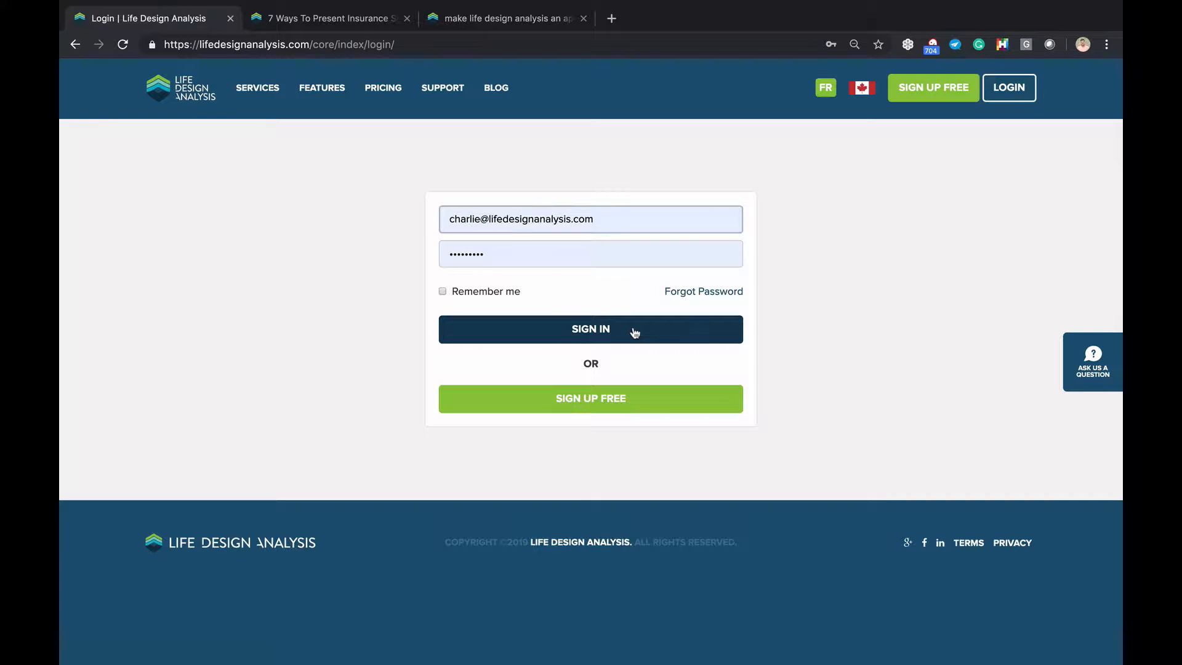
click(561, 330)
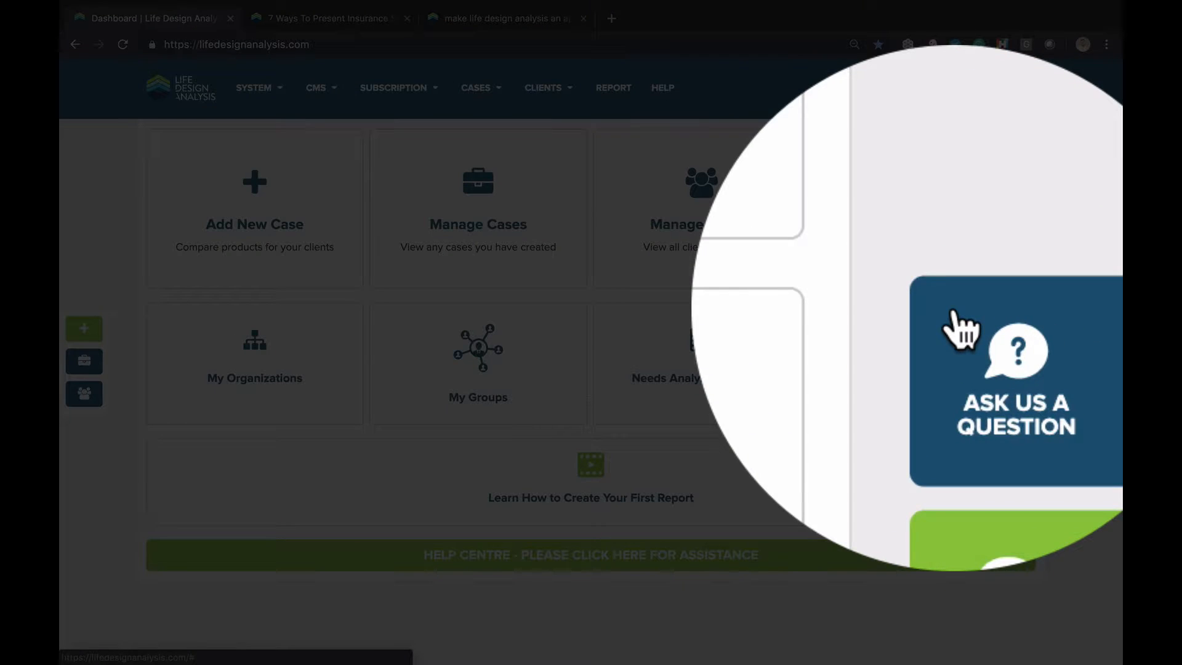
click(1074, 311)
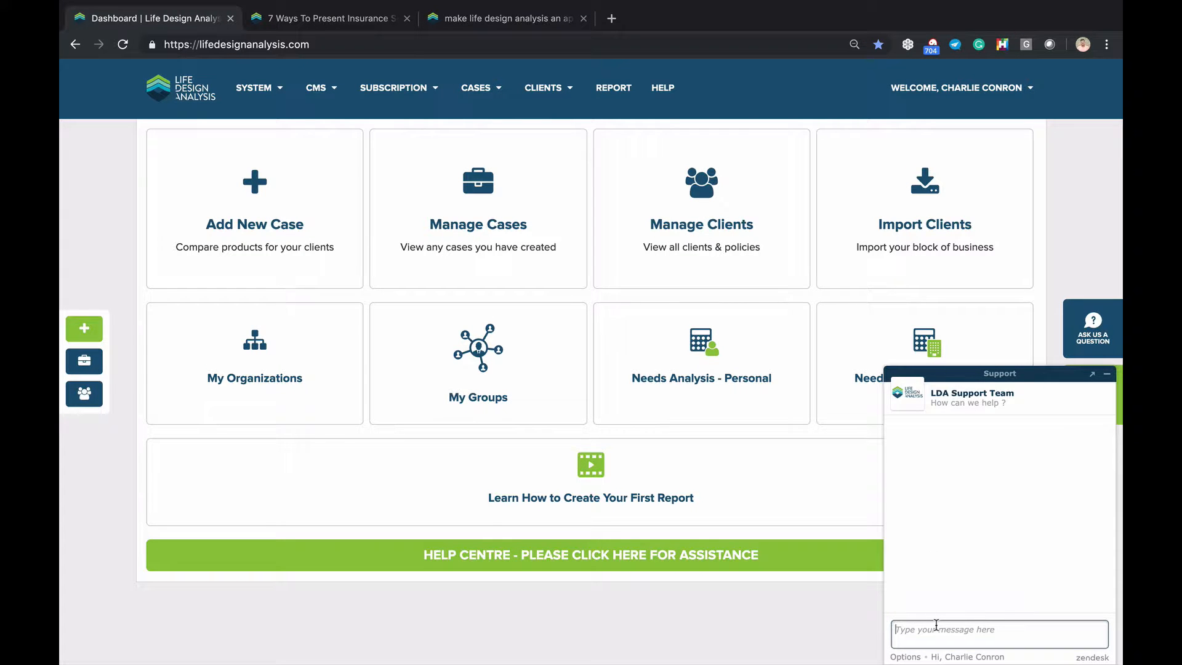
click(1107, 377)
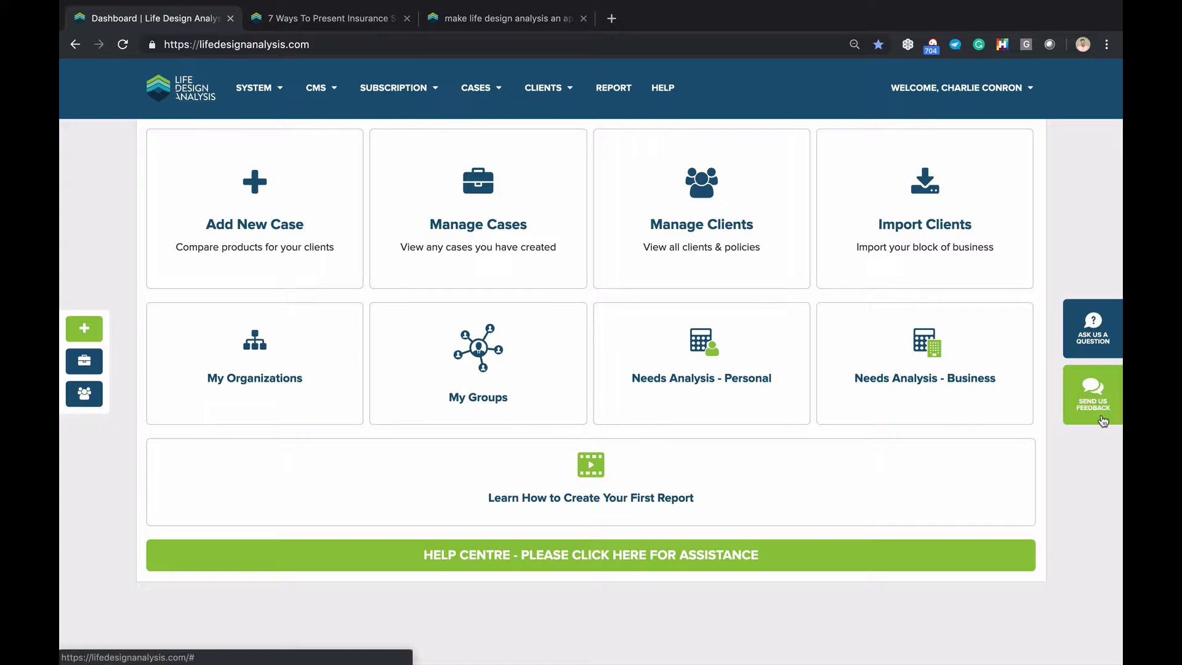
click(1095, 342)
click(1110, 327)
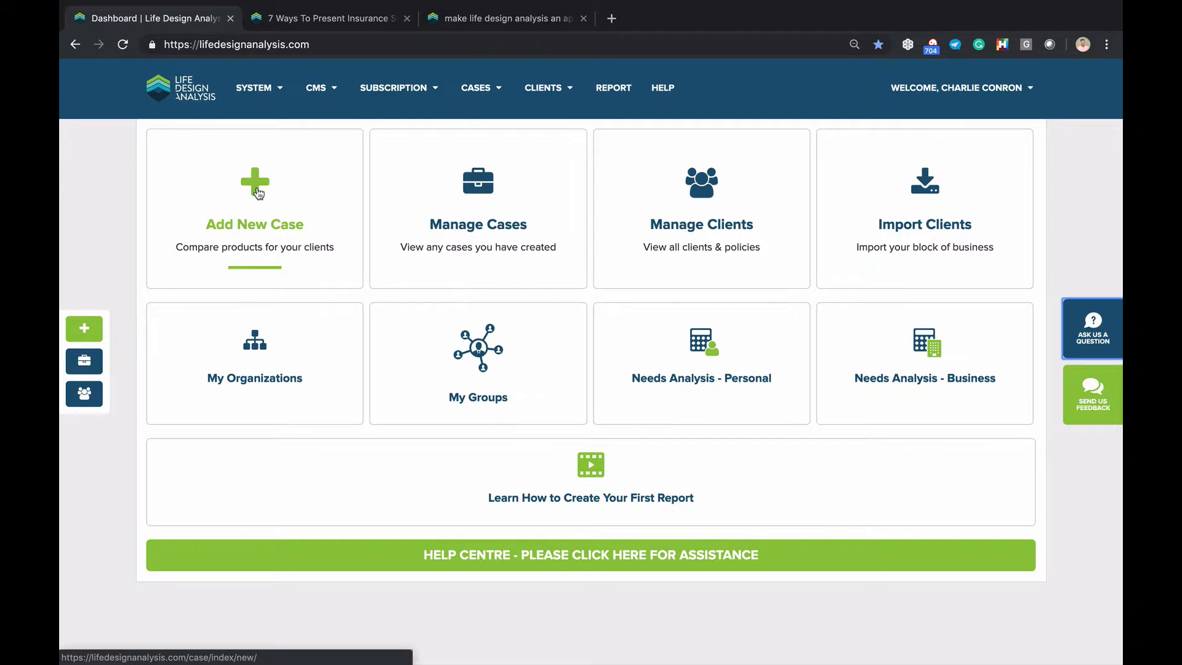
Start a new case, search for the existing client by name, and continue to Design Case
click(258, 193)
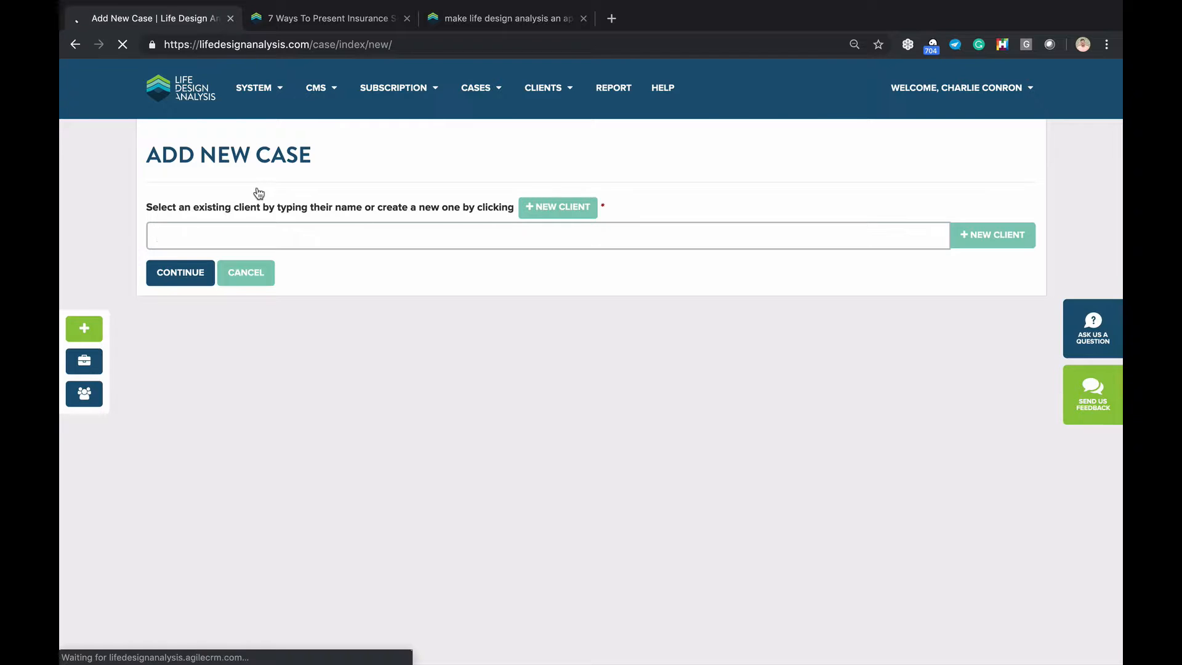
text(phi)
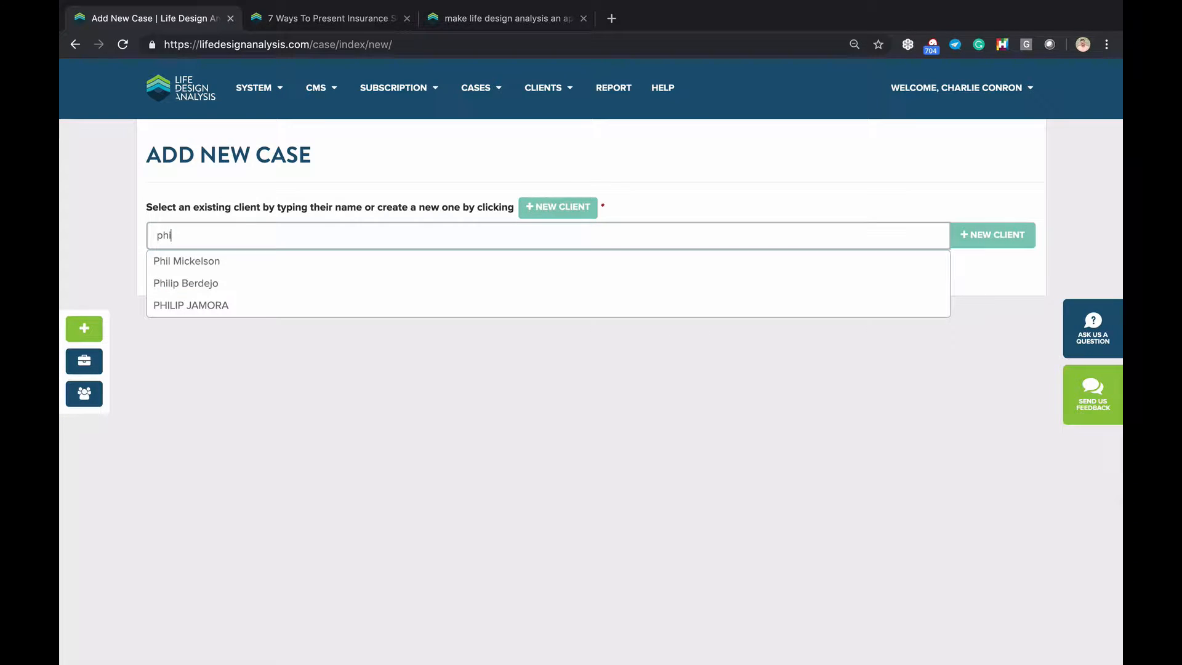
click(190, 265)
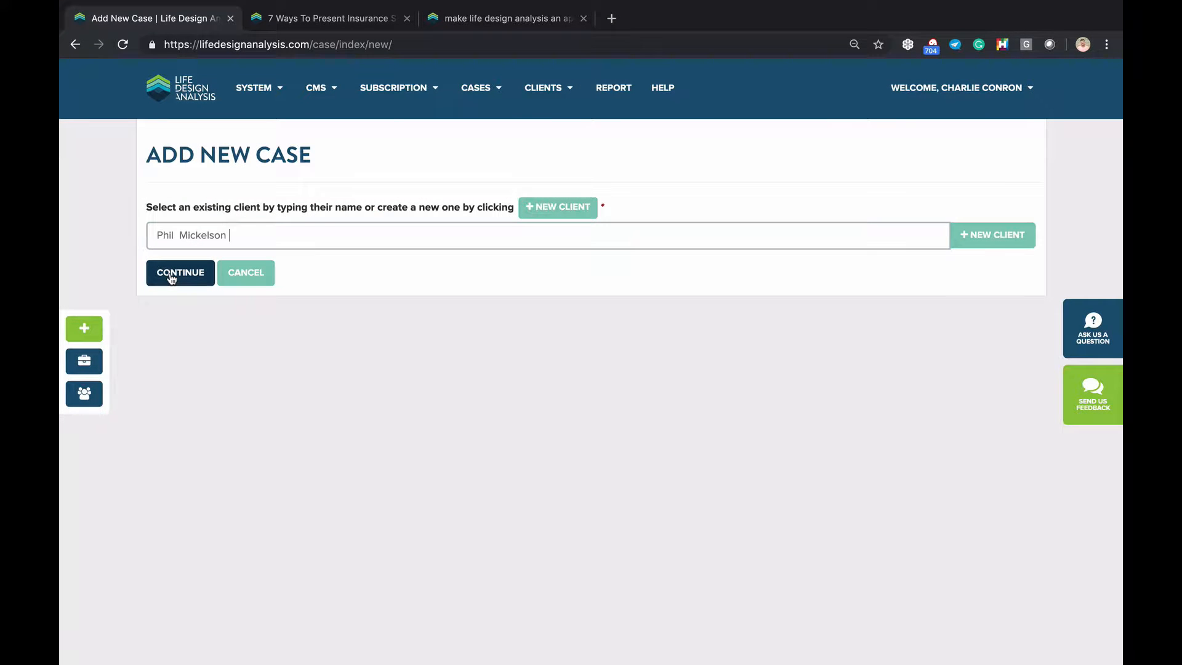
click(172, 279)
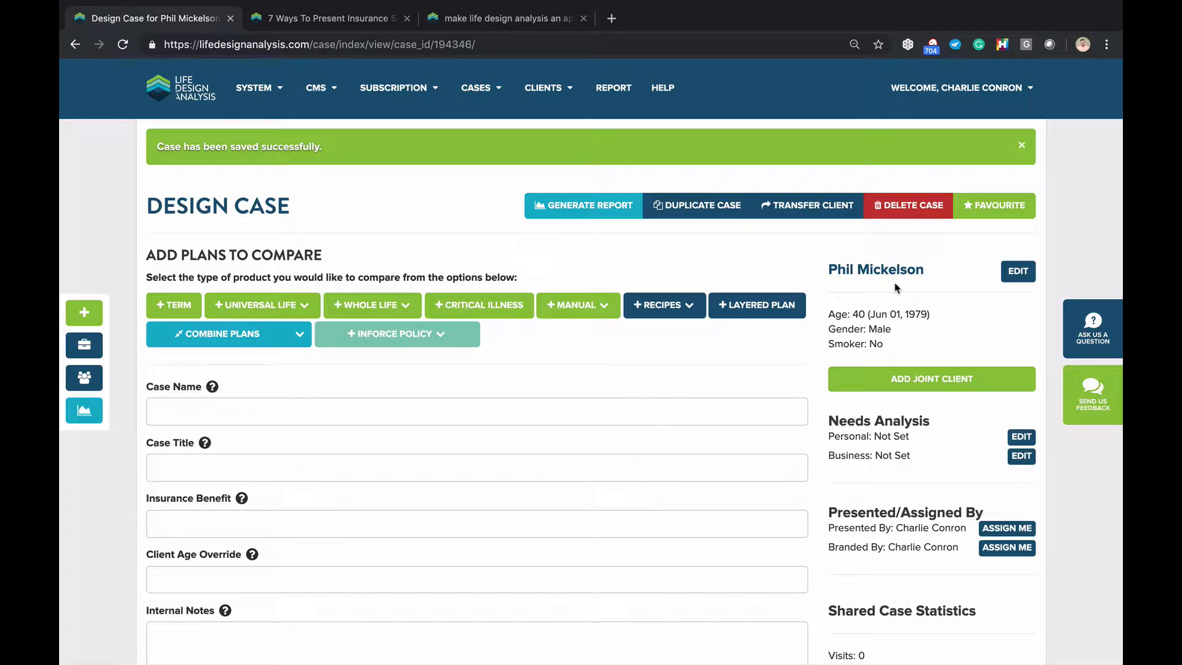
scroll(896, 287, down, 8)
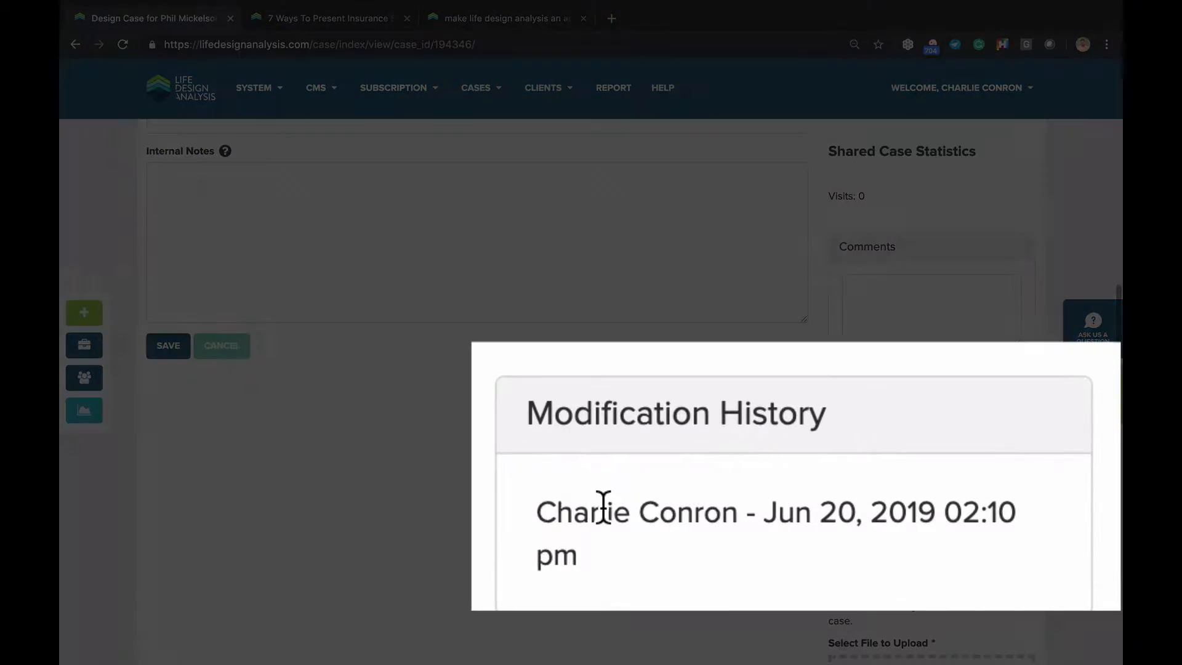
scroll(778, 564, up, 8)
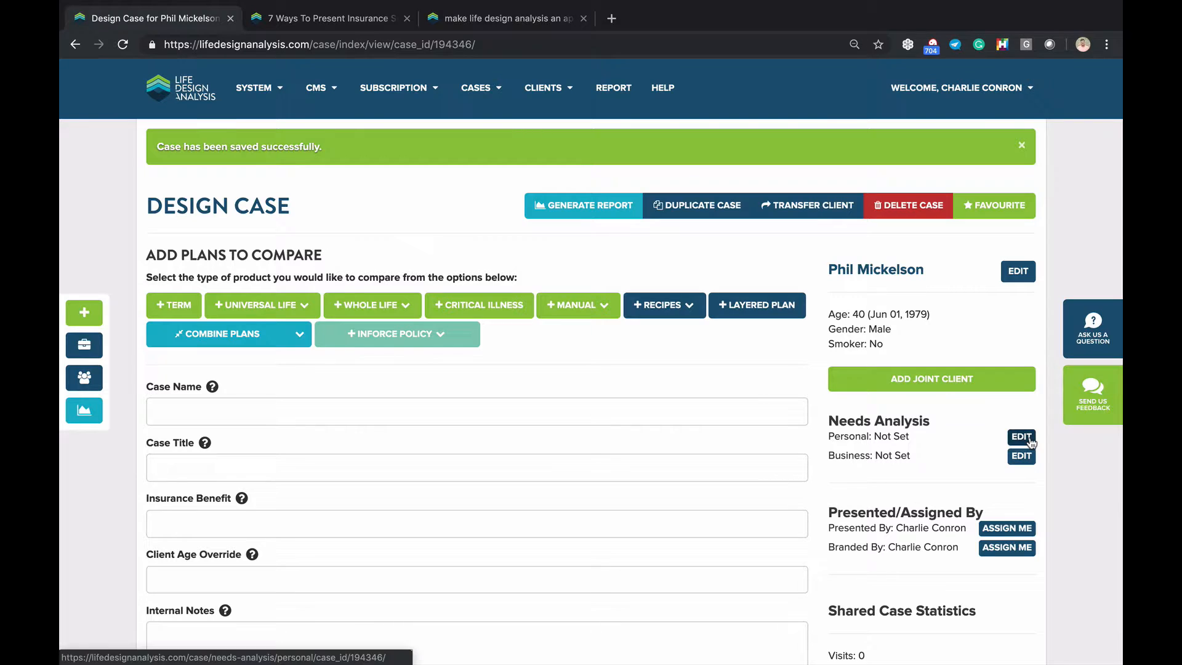
Enter 1000000 as the Insurance Benefit so it formats to $1,000,000.00
scroll(279, 454, down, 1)
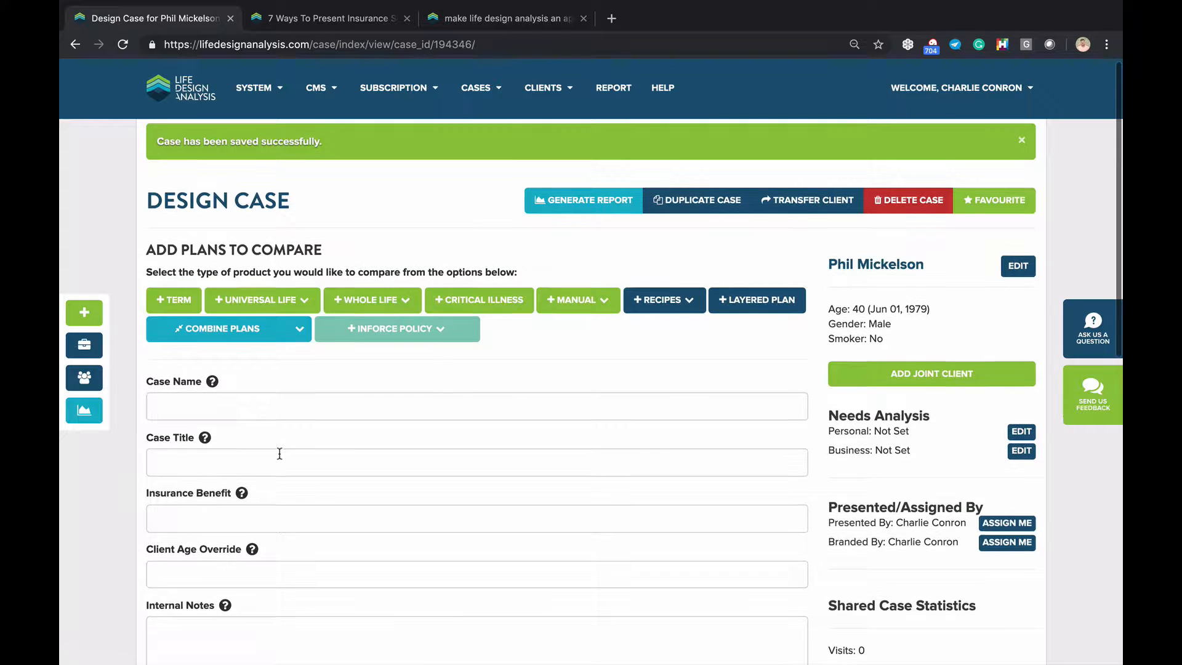
scroll(279, 444, down, 1)
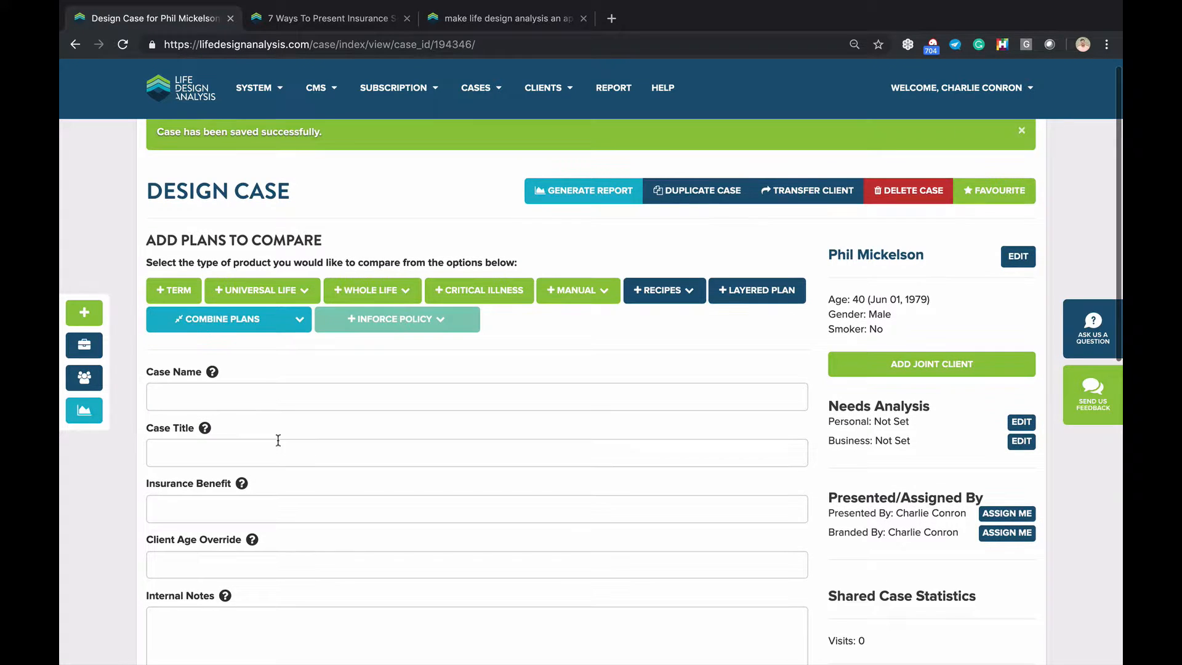
click(220, 504)
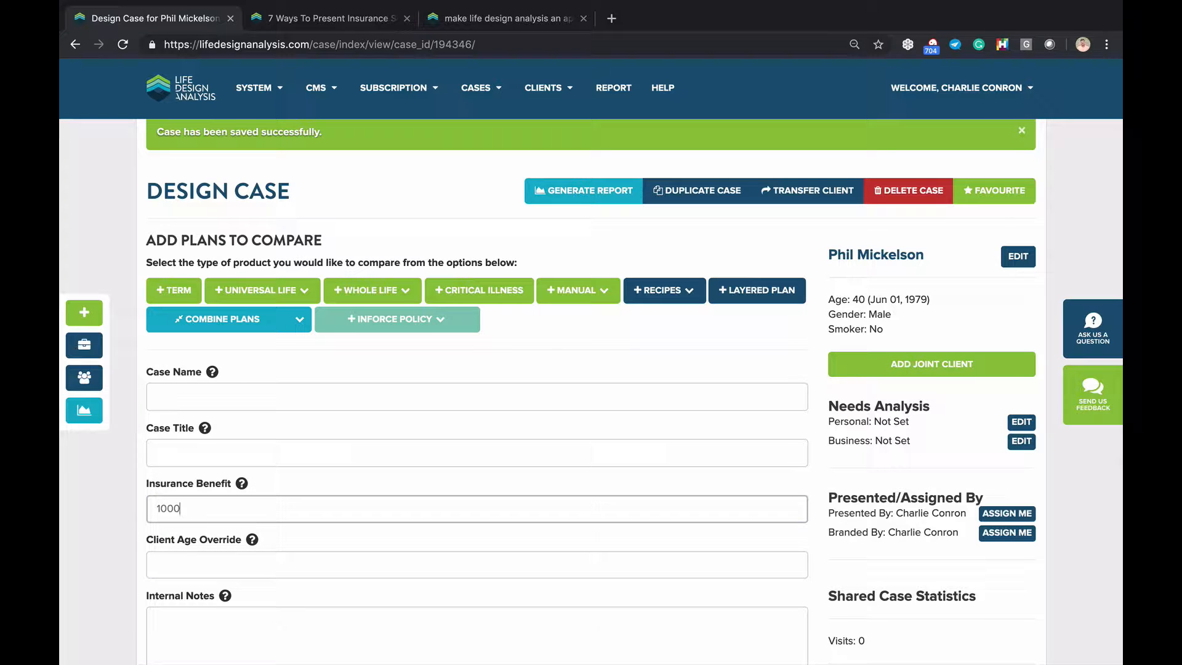
text(1000000)
click(88, 545)
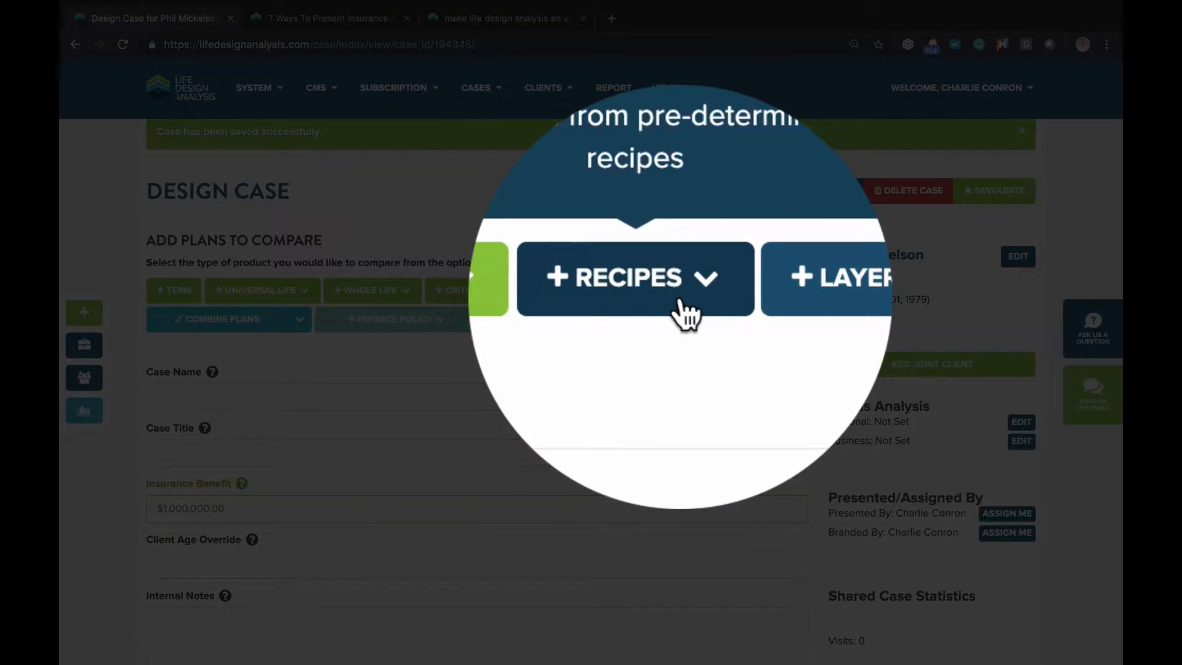
Apply the T10 vs T20 (Best Rate) recipe, keeping the company filter at My Preferred Companies
click(686, 293)
scroll(694, 301, down, 1)
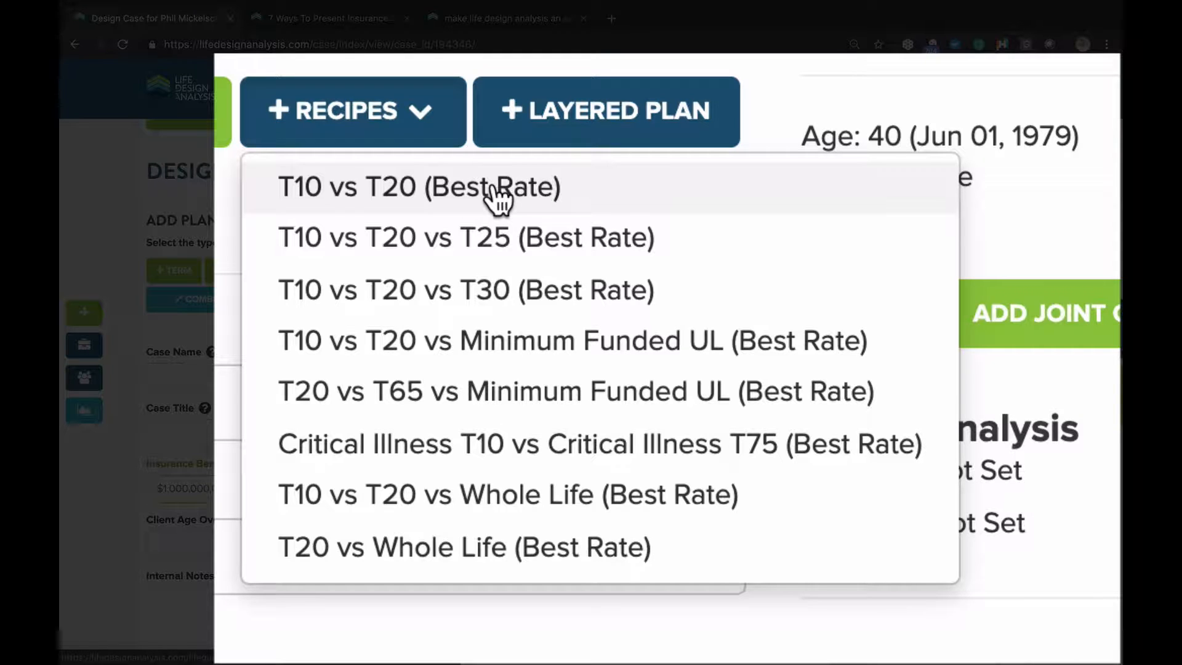
click(715, 302)
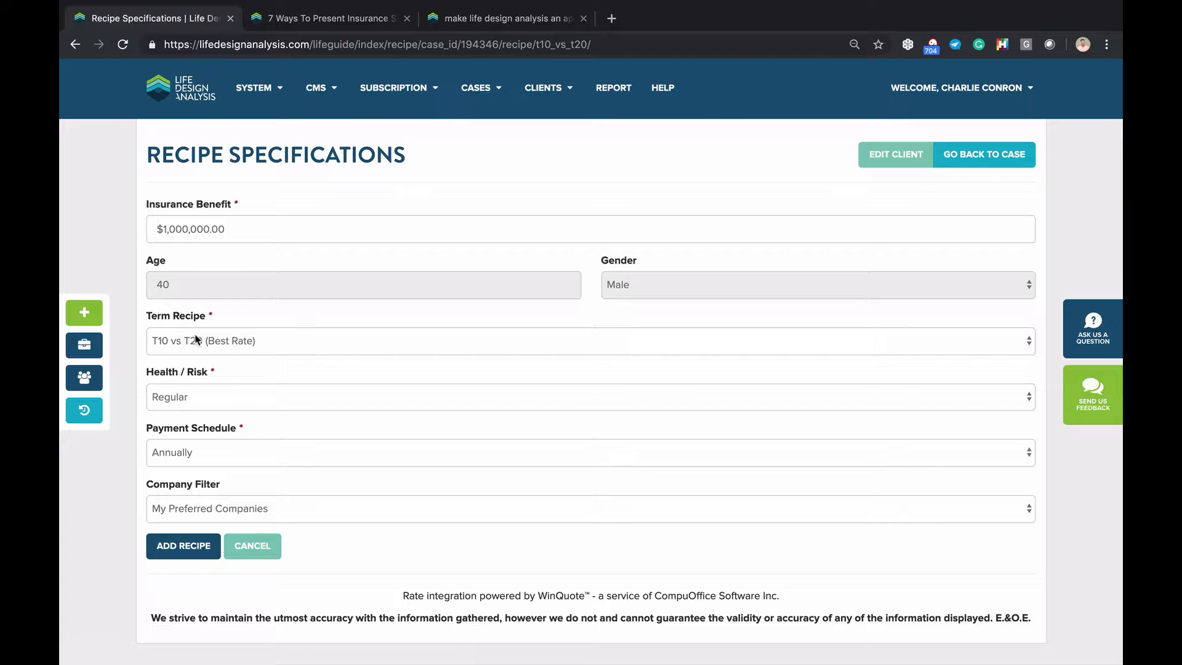
click(185, 517)
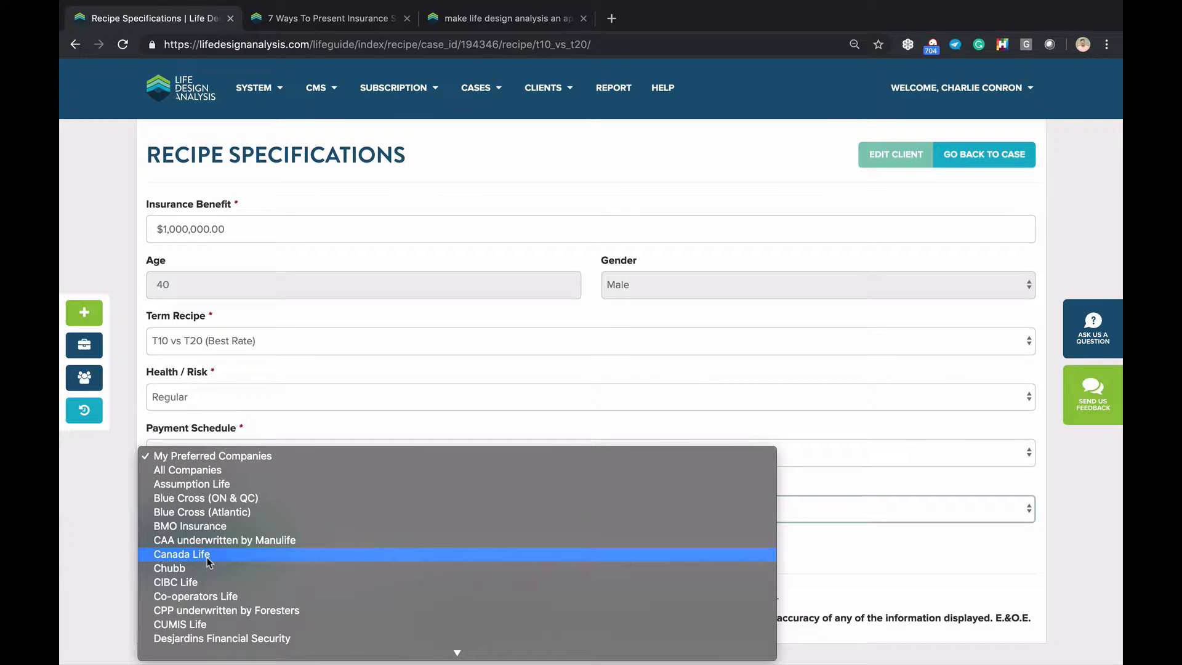
scroll(205, 556, down, 10)
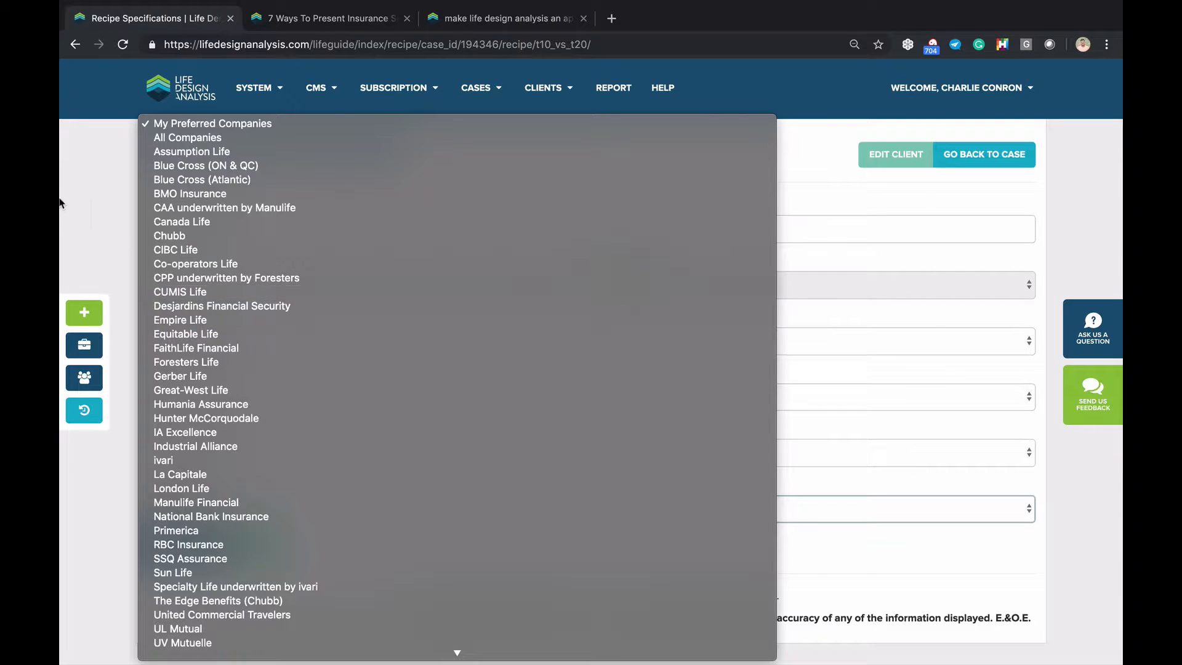
click(97, 230)
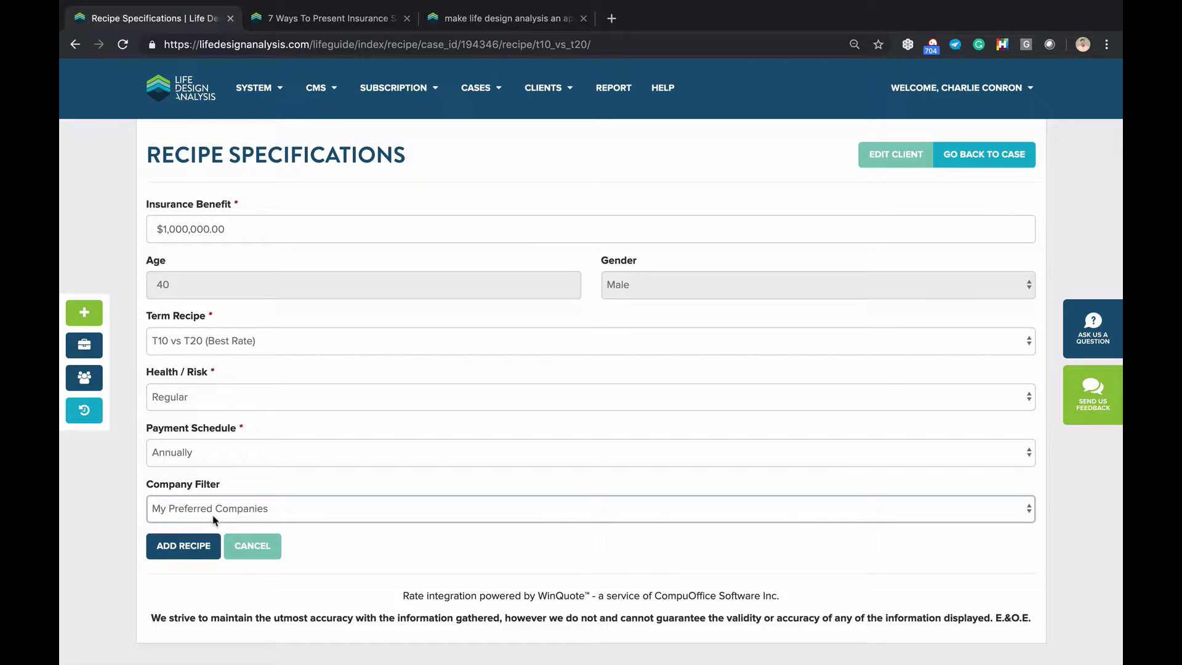
click(928, 106)
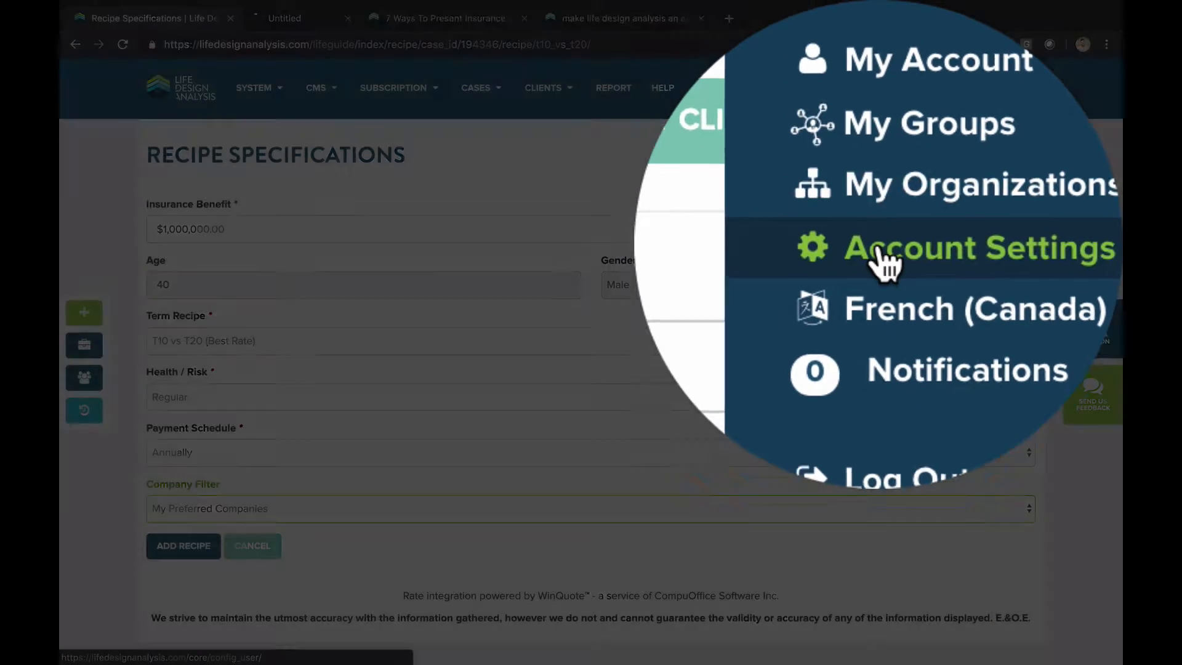
Review the Lifeguide search settings and Preferred Companies in Account Settings, then return to Recipe Specifications
super+click(954, 193)
click(341, 22)
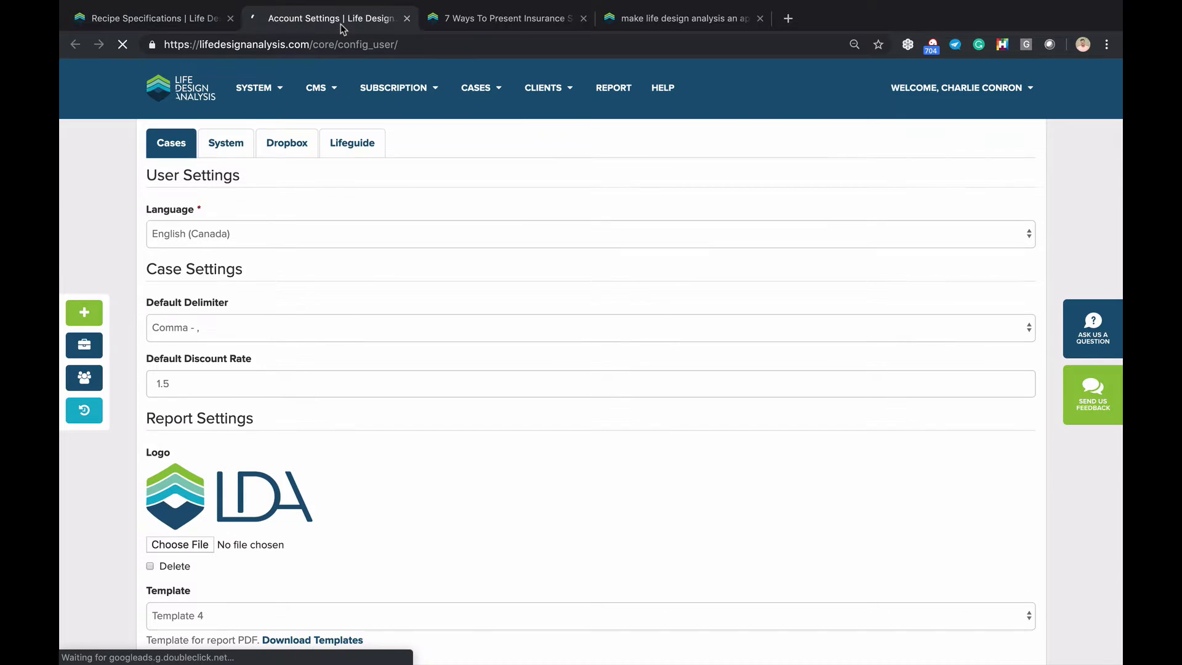
click(333, 148)
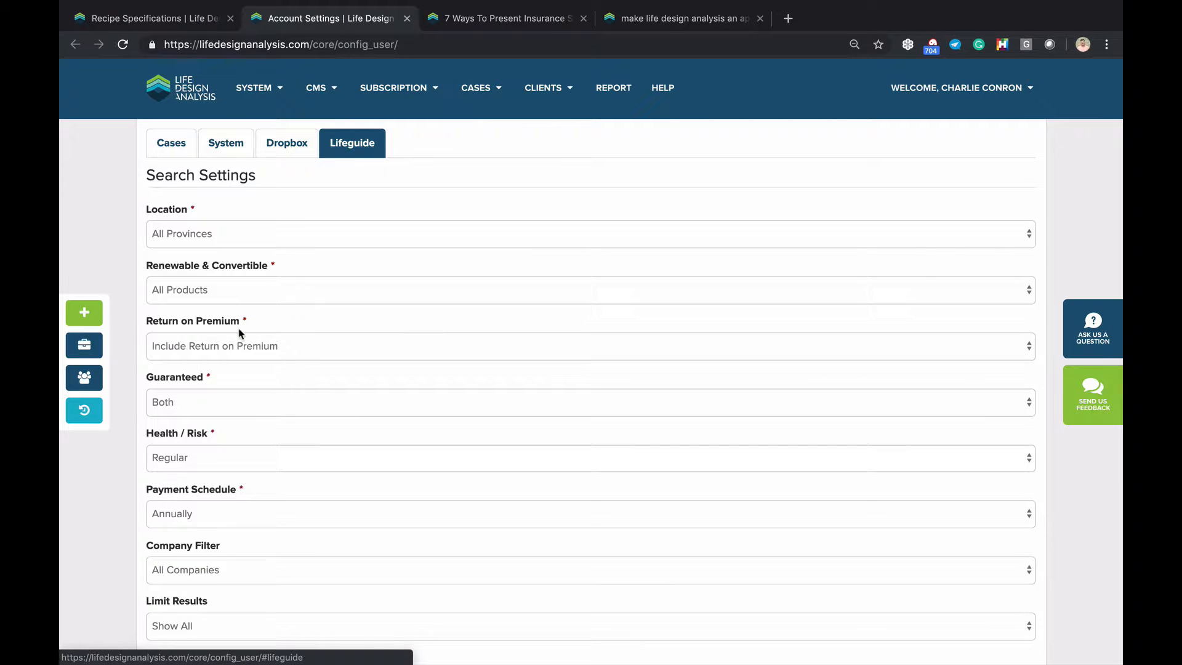
scroll(241, 331, down, 5)
scroll(240, 333, down, 2)
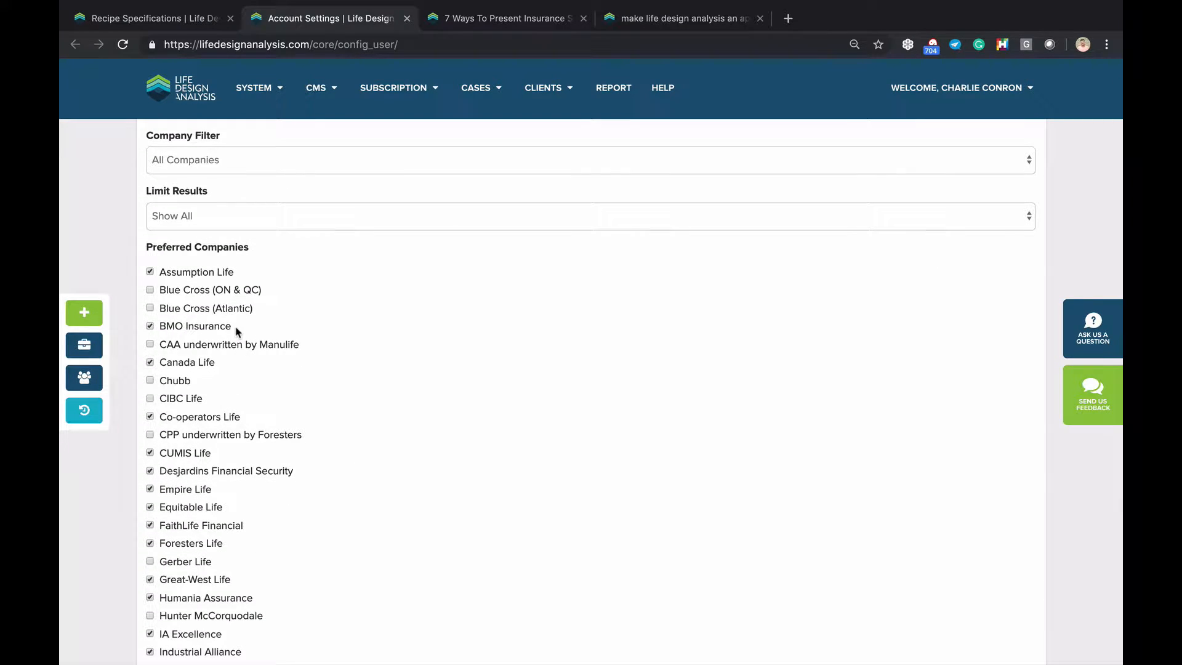
scroll(237, 332, down, 1)
scroll(237, 332, down, 1)
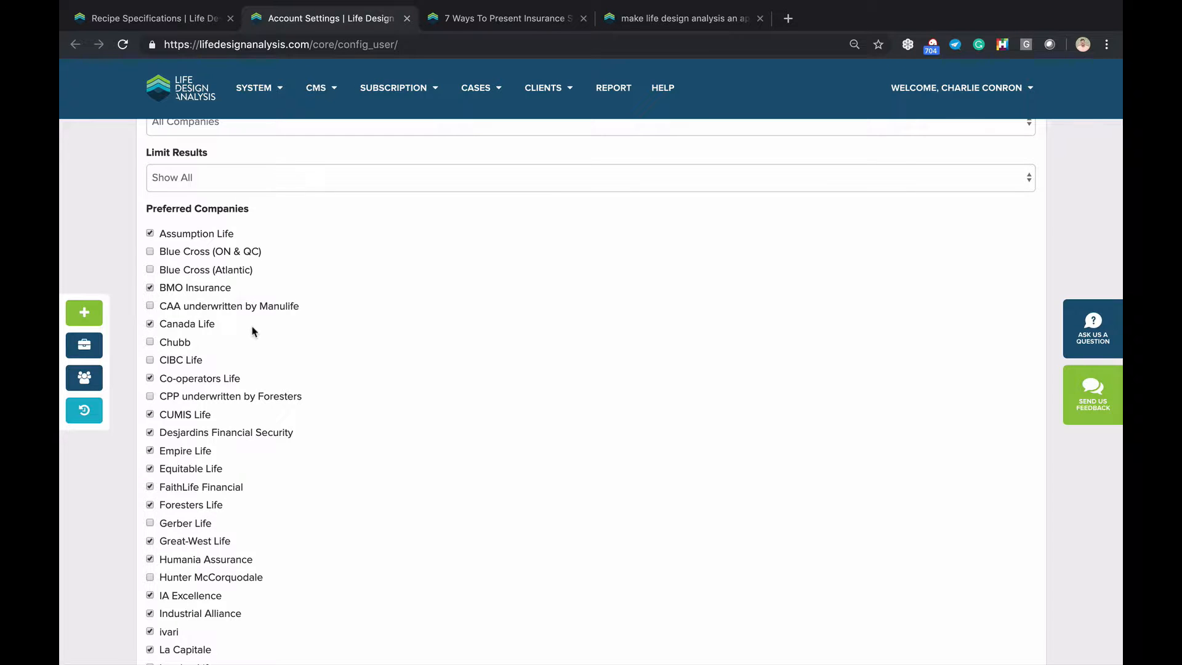
scroll(252, 331, up, 3)
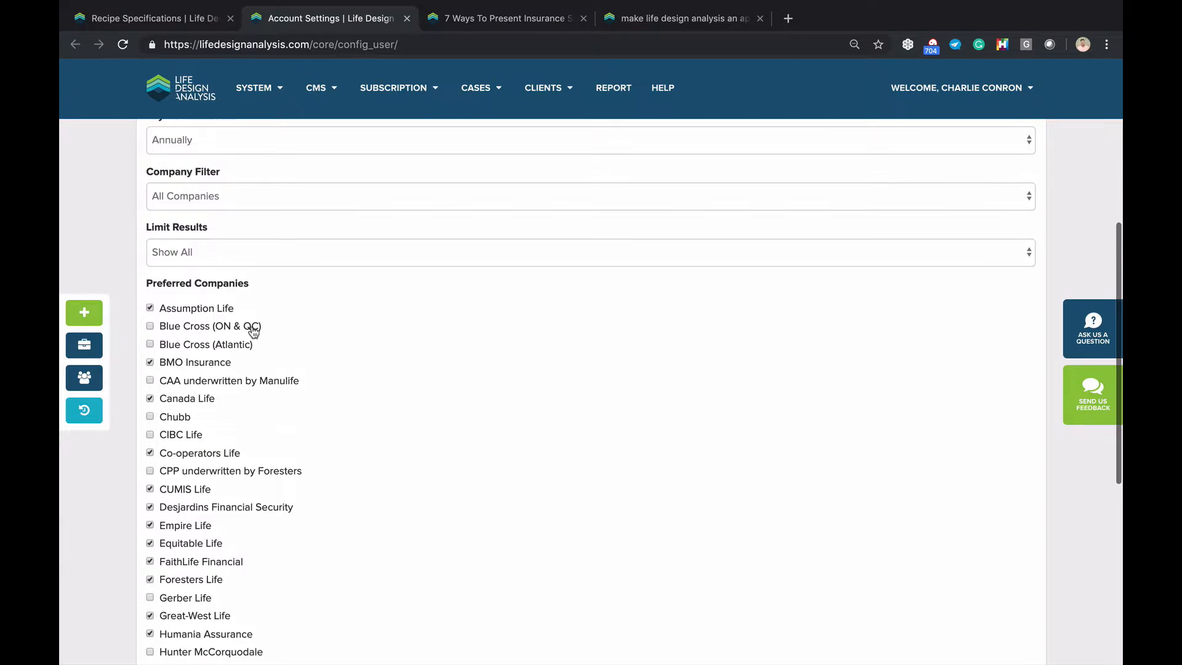
scroll(259, 310, up, 1)
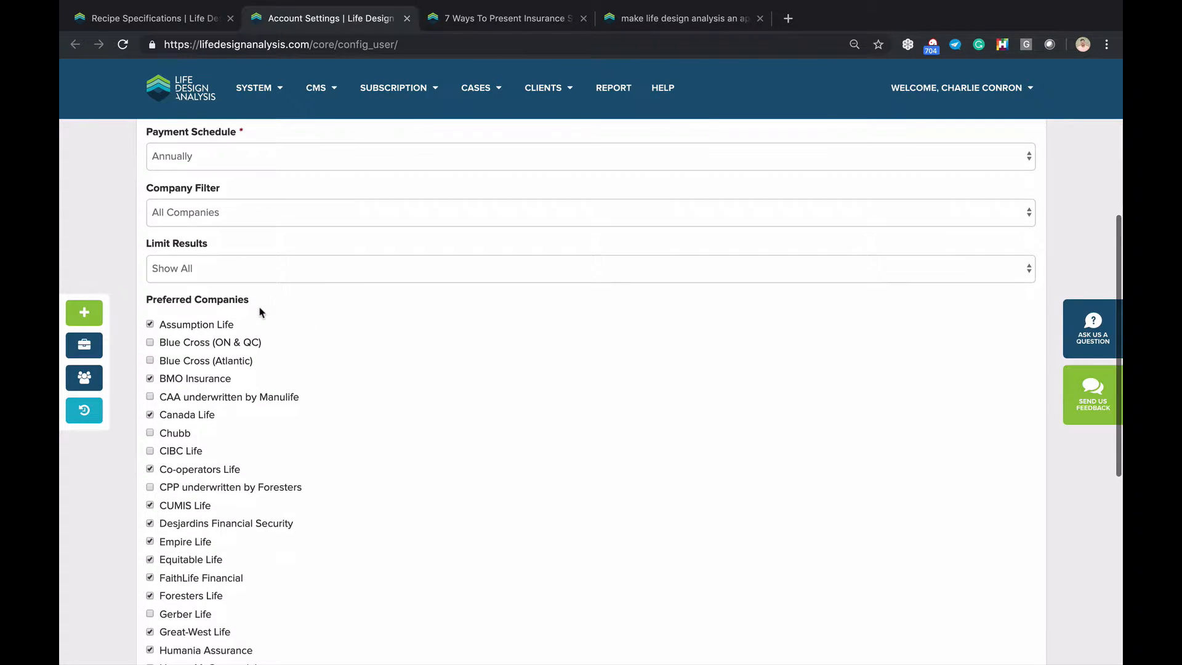
scroll(259, 312, down, 1)
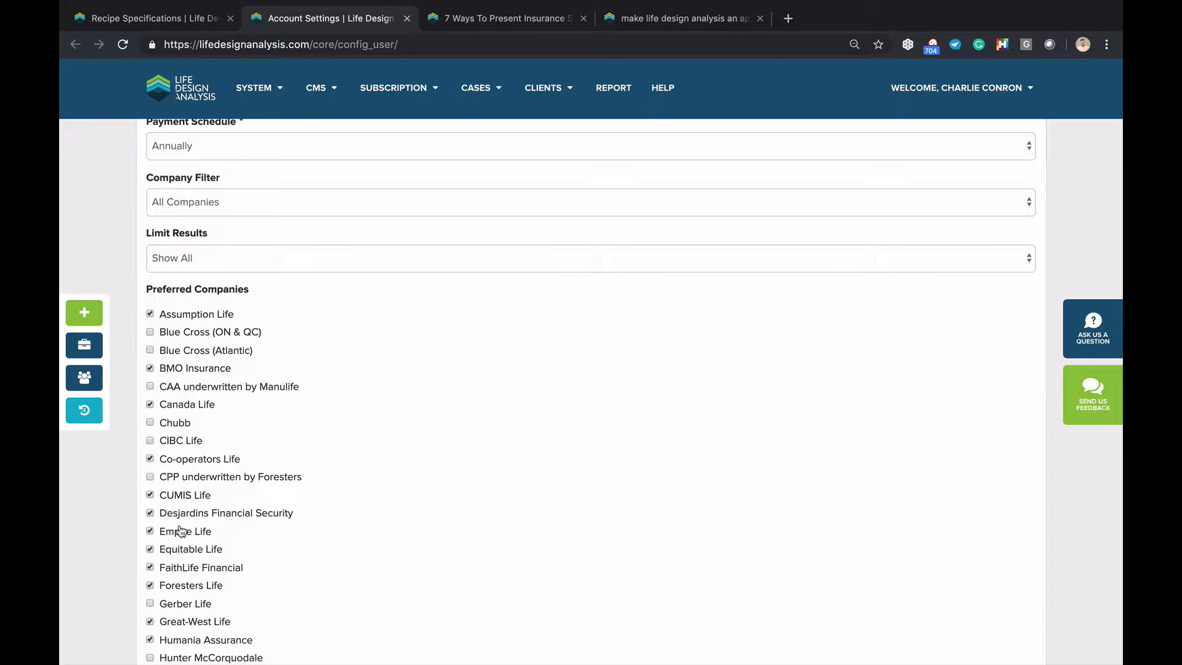
scroll(179, 531, up, 2)
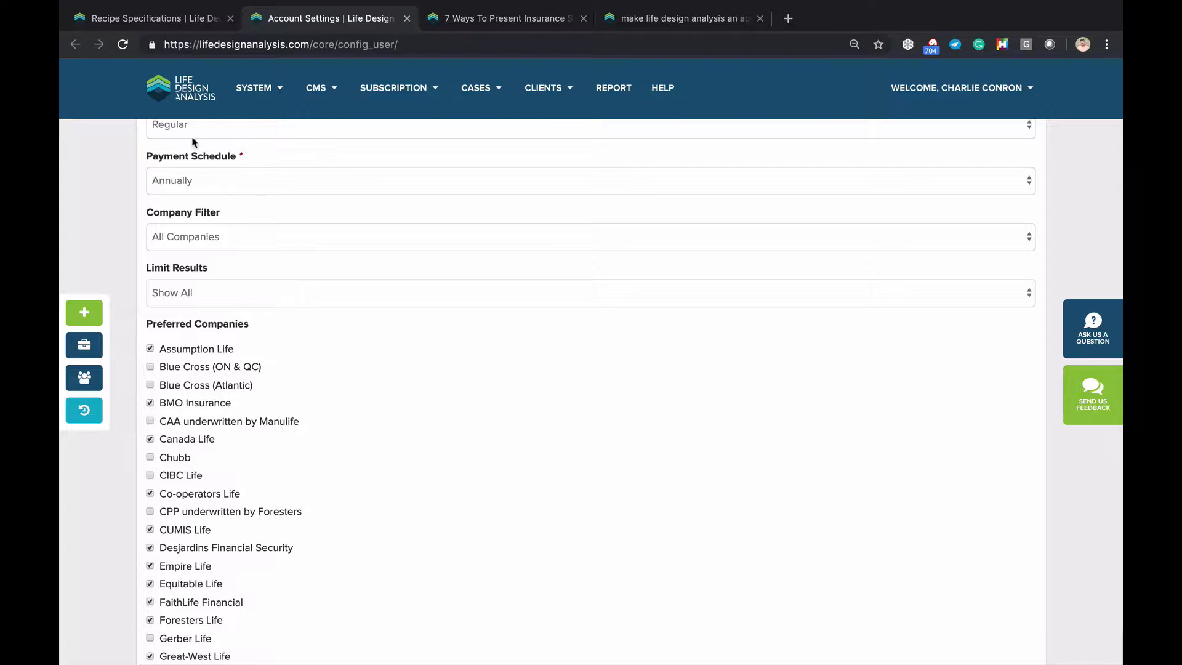
click(164, 23)
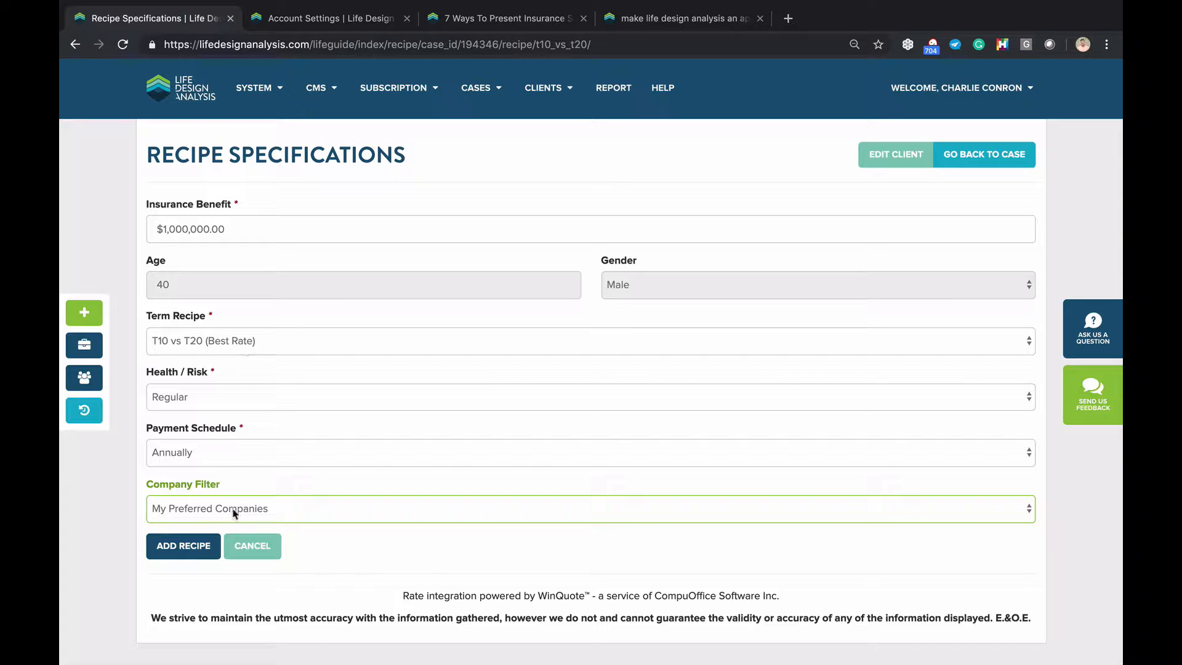
Add the T10 vs T20 (Best Rate) term recipe, adding RBC Term 10 and Manulife Family Term-20
click(205, 343)
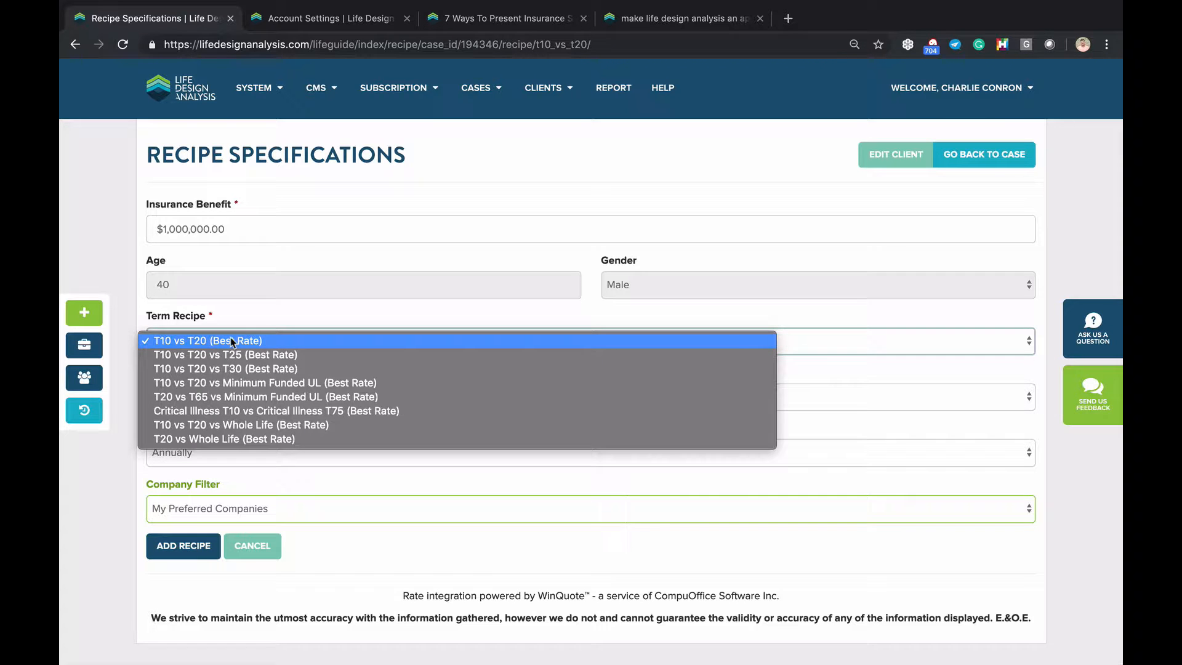
click(230, 343)
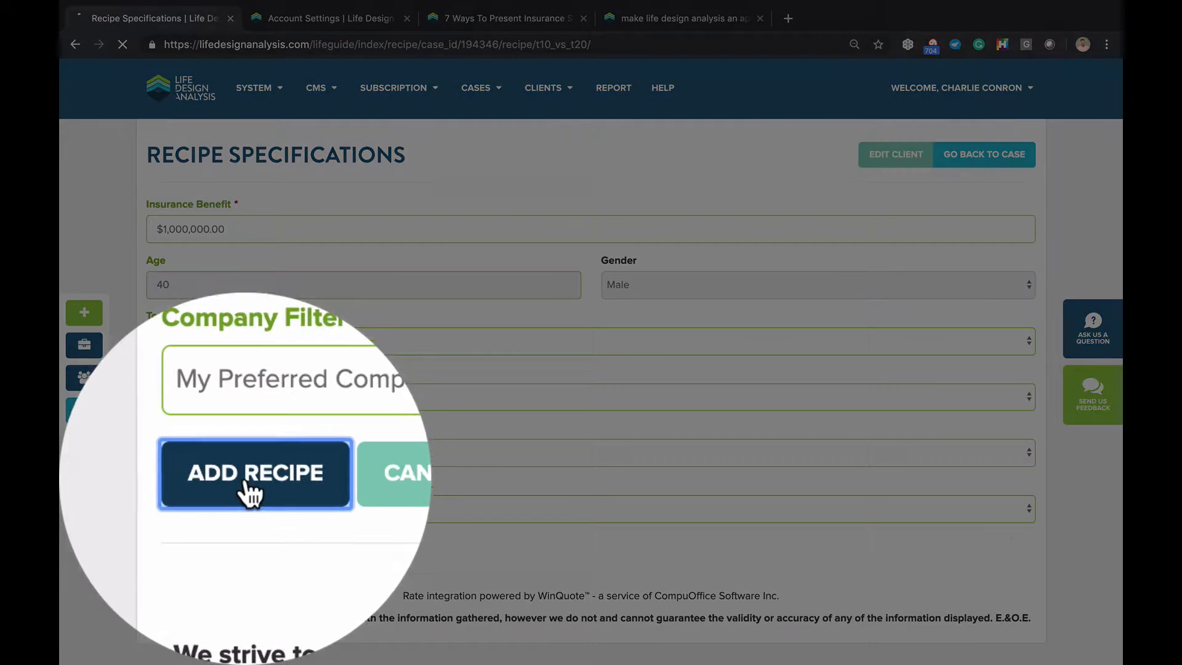
click(184, 544)
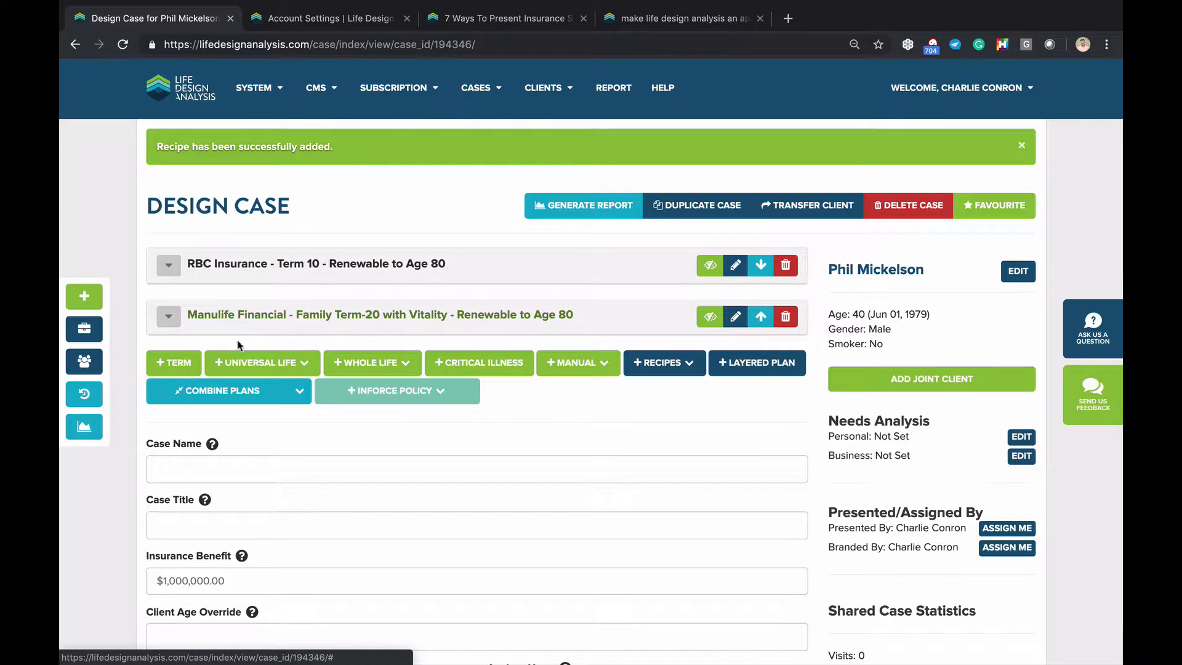
click(166, 363)
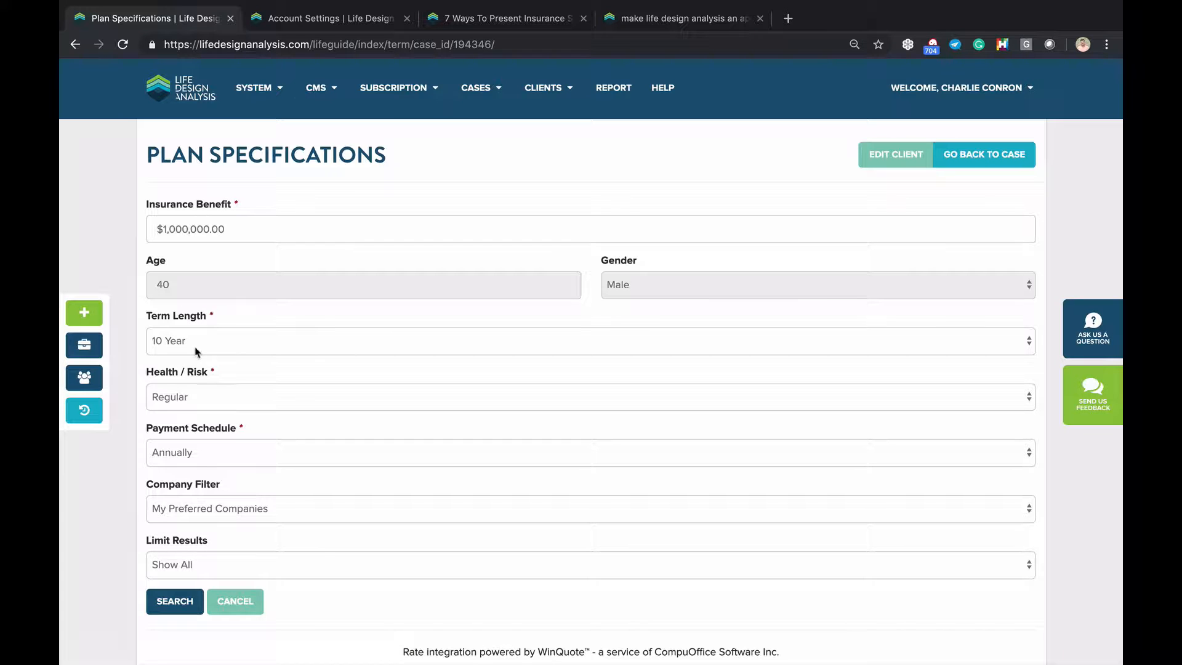
click(175, 601)
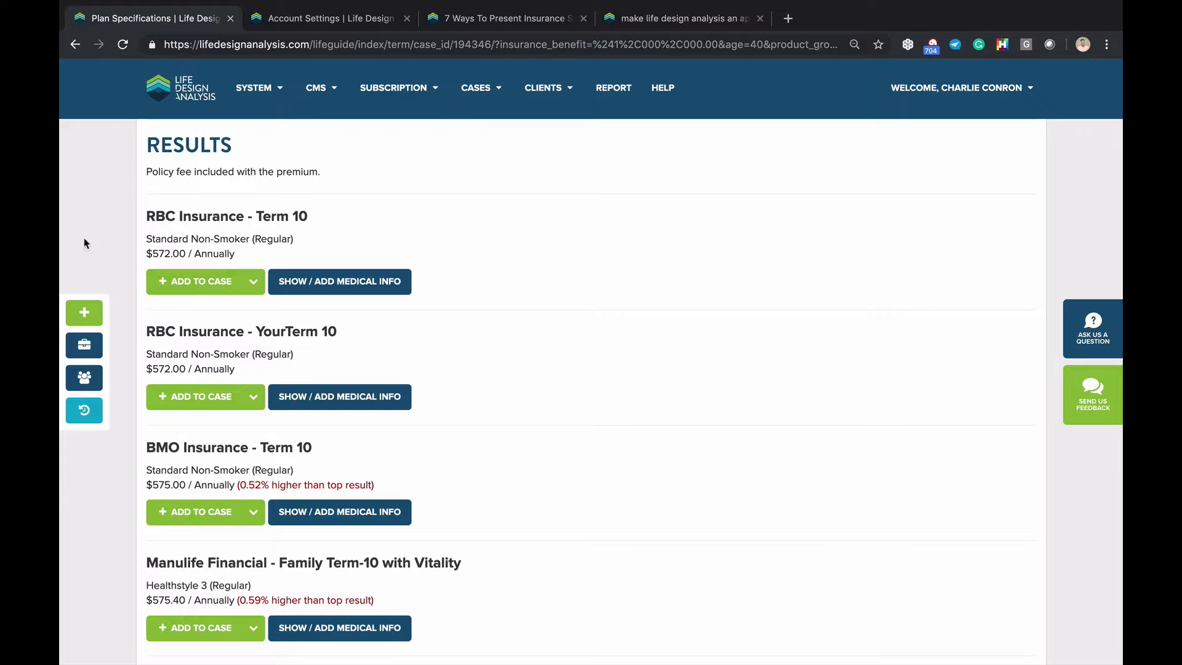
scroll(105, 166, up, 5)
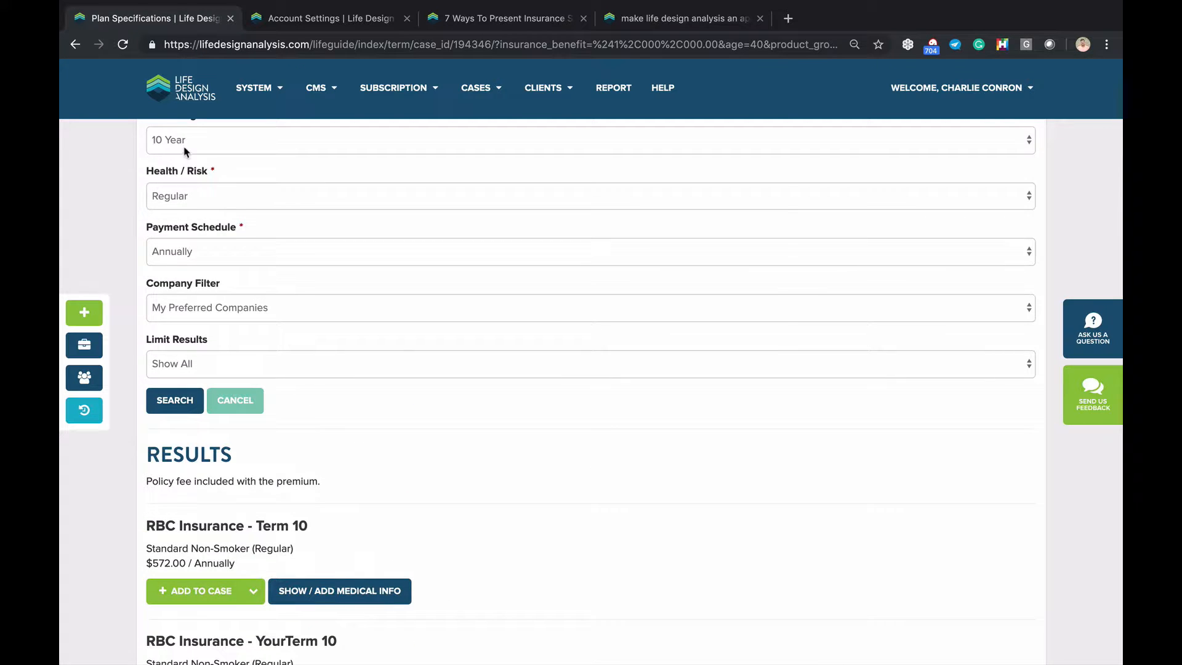
click(182, 143)
click(180, 155)
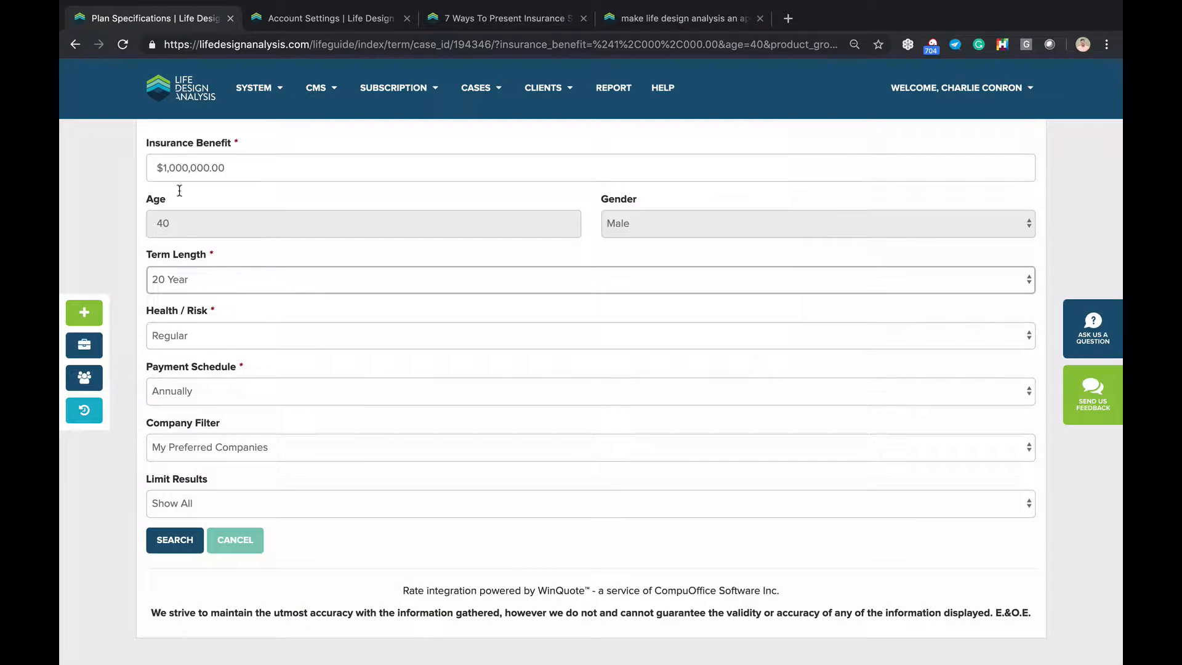
key(Tab)
key(Tab)
key(Tab)
key(Tab)
key(Return)
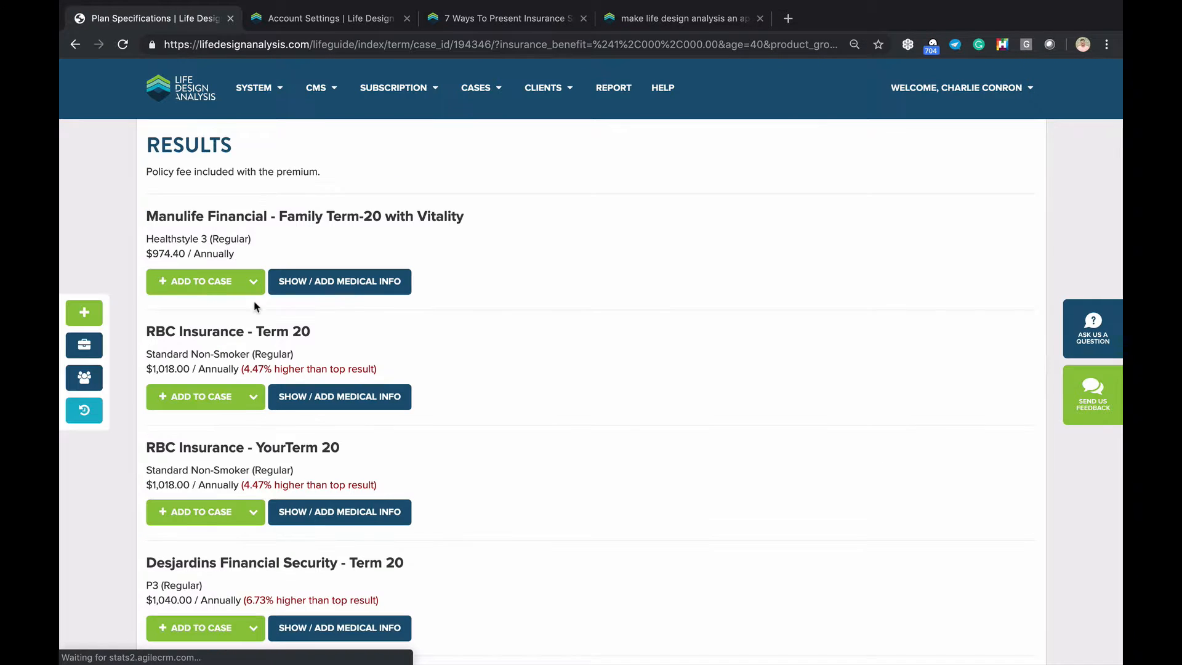
scroll(246, 249, down, 1)
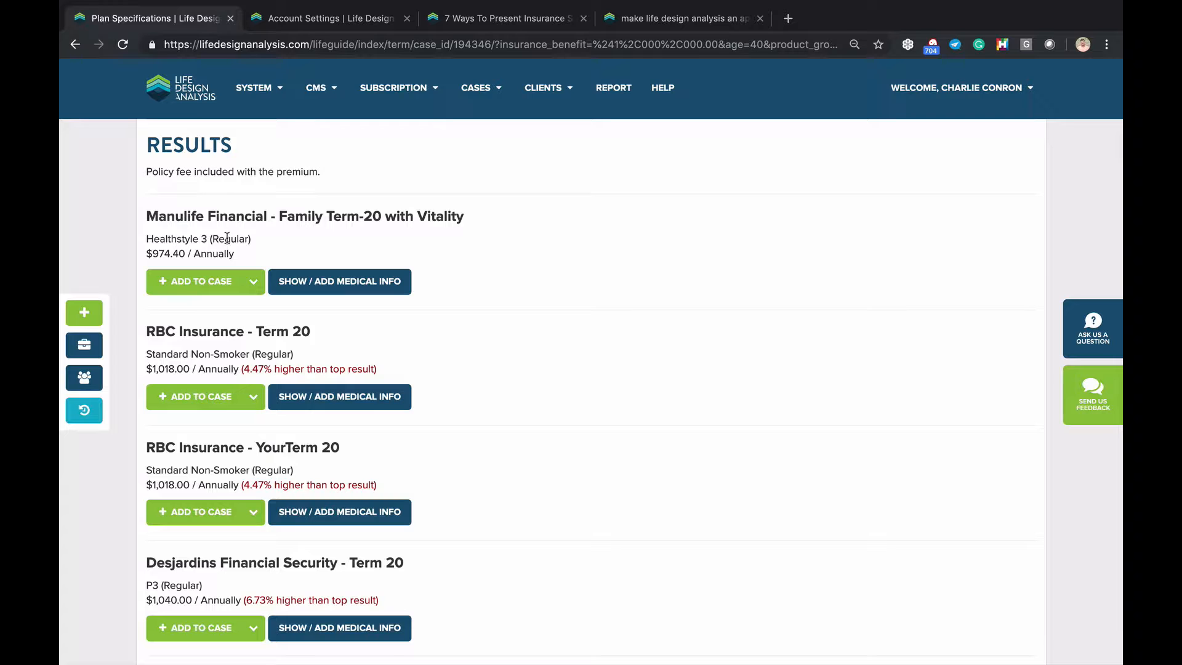
scroll(204, 400, down, 5)
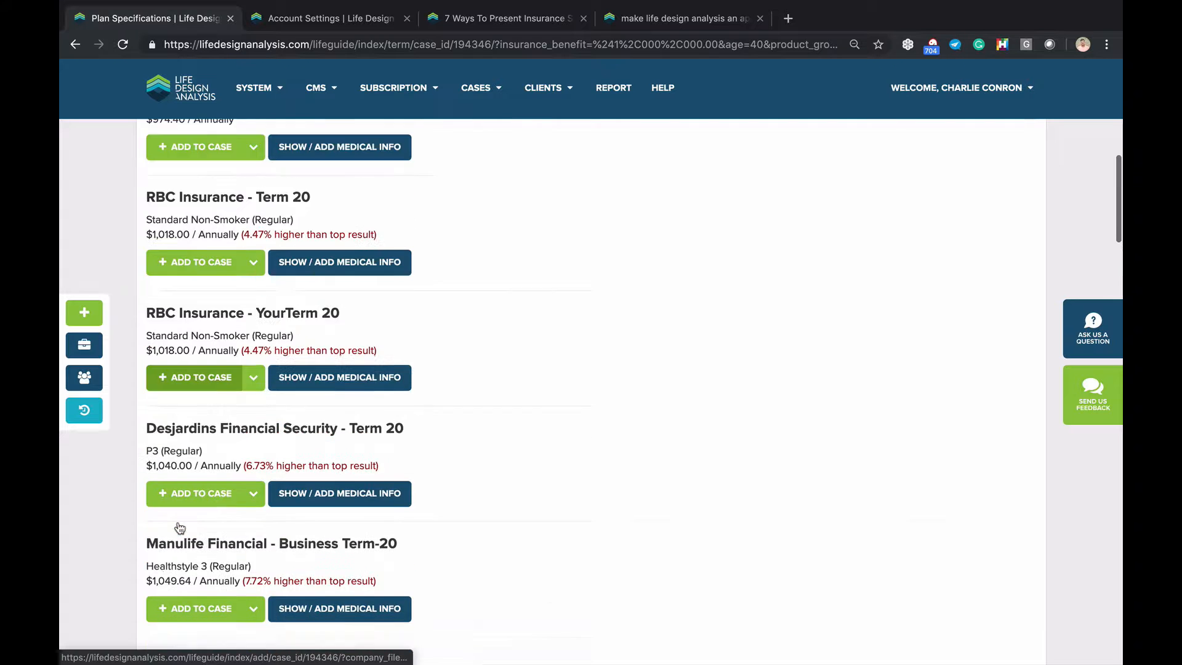
scroll(204, 439, down, 2)
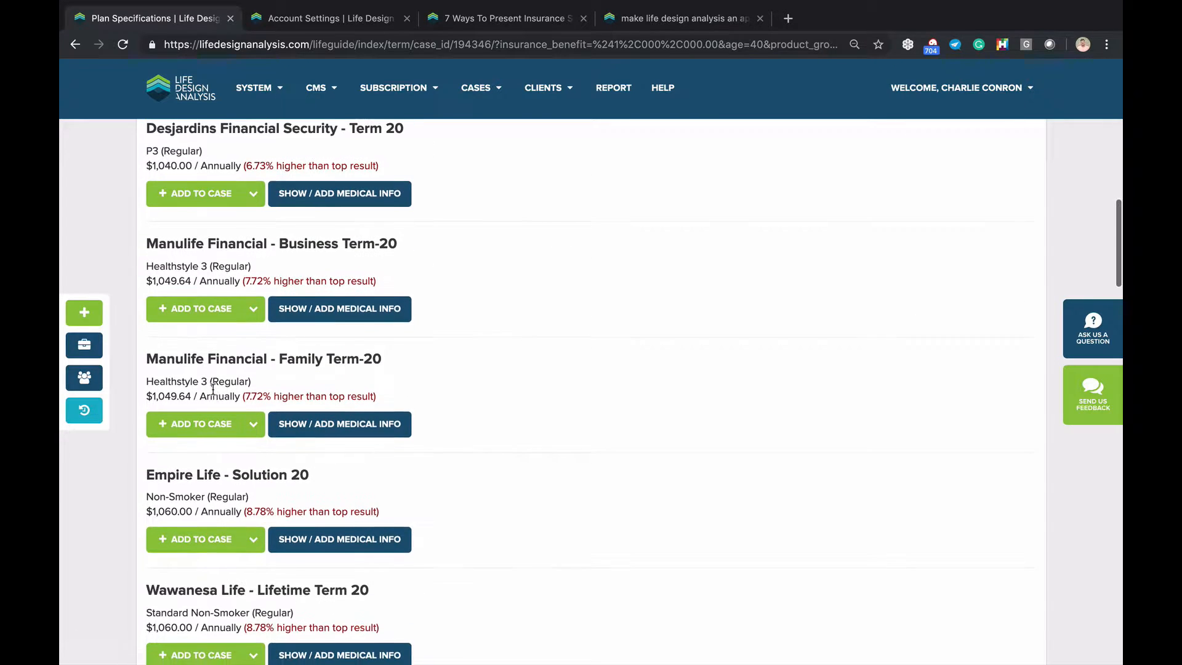
click(77, 43)
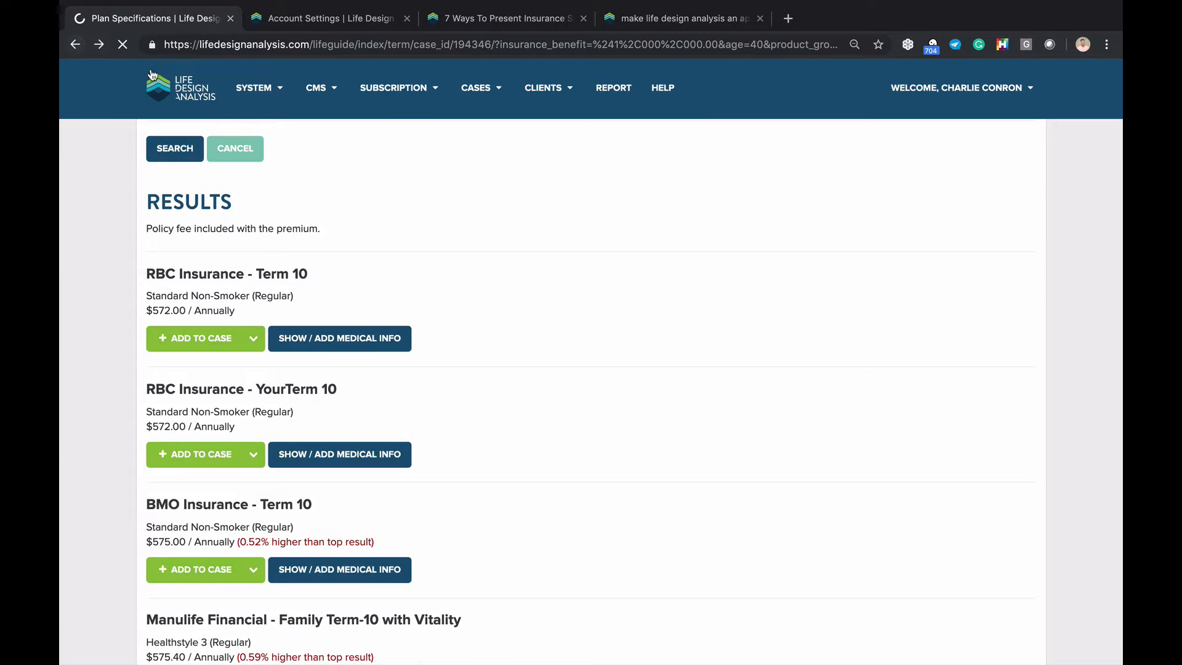
click(76, 45)
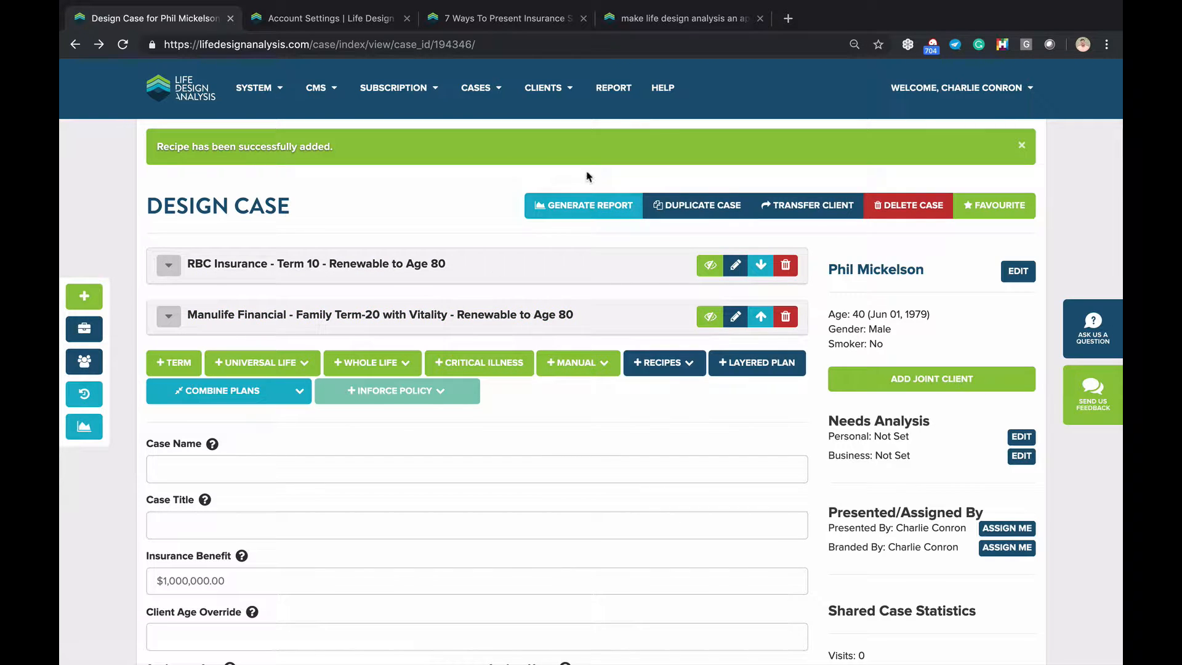
Generate the case report and scroll to the Premium Schedule table and Annual Premium Schedule chart
click(586, 208)
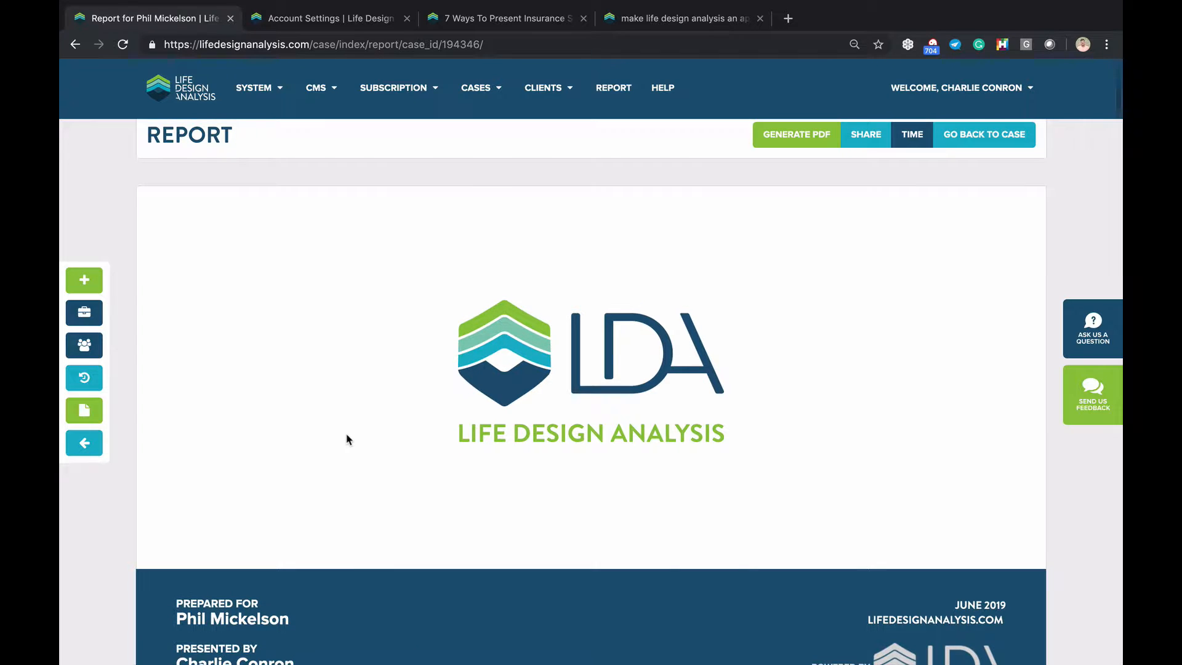
scroll(347, 439, down, 2)
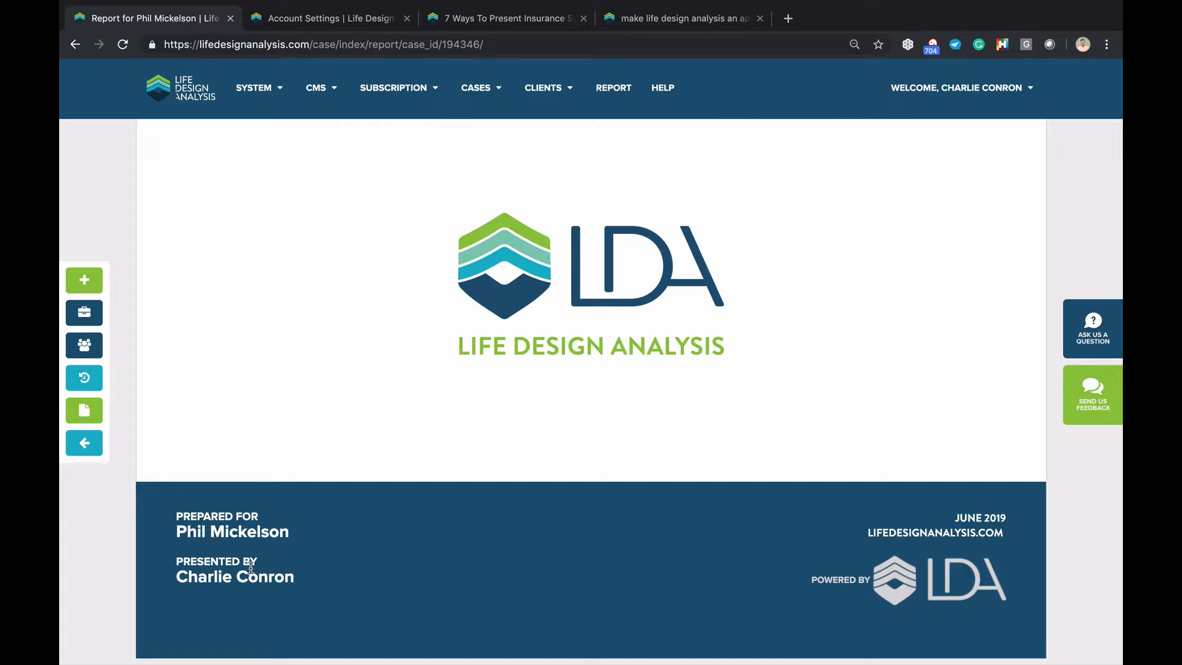
scroll(250, 567, down, 8)
scroll(250, 567, down, 7)
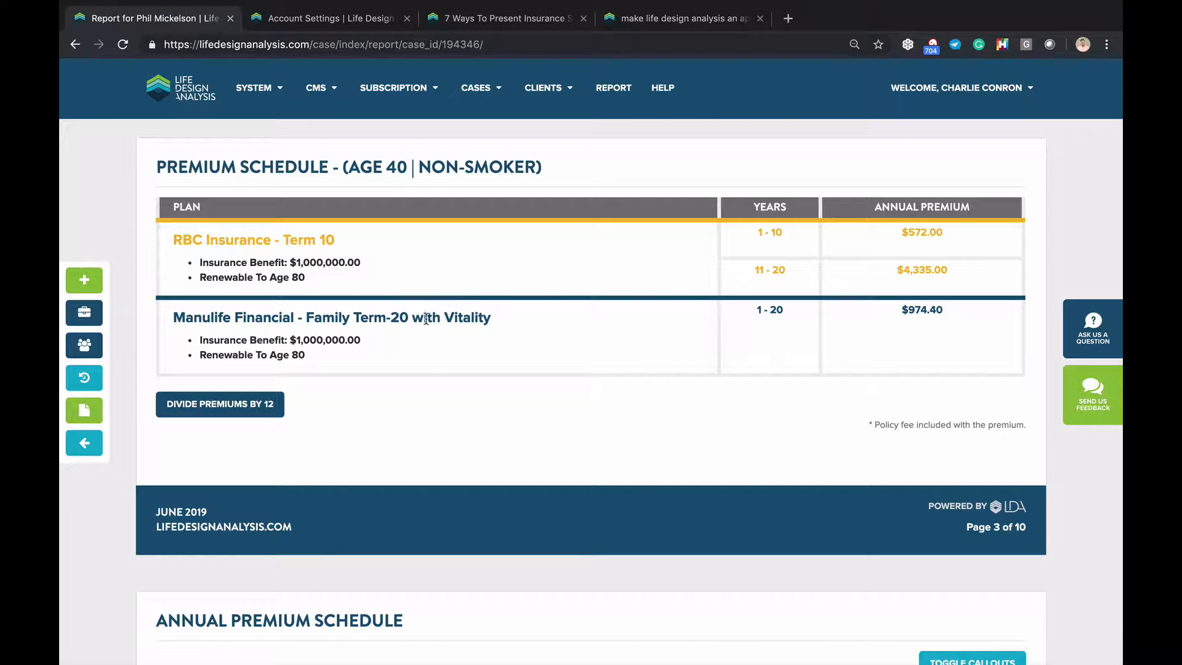
scroll(907, 308, down, 1)
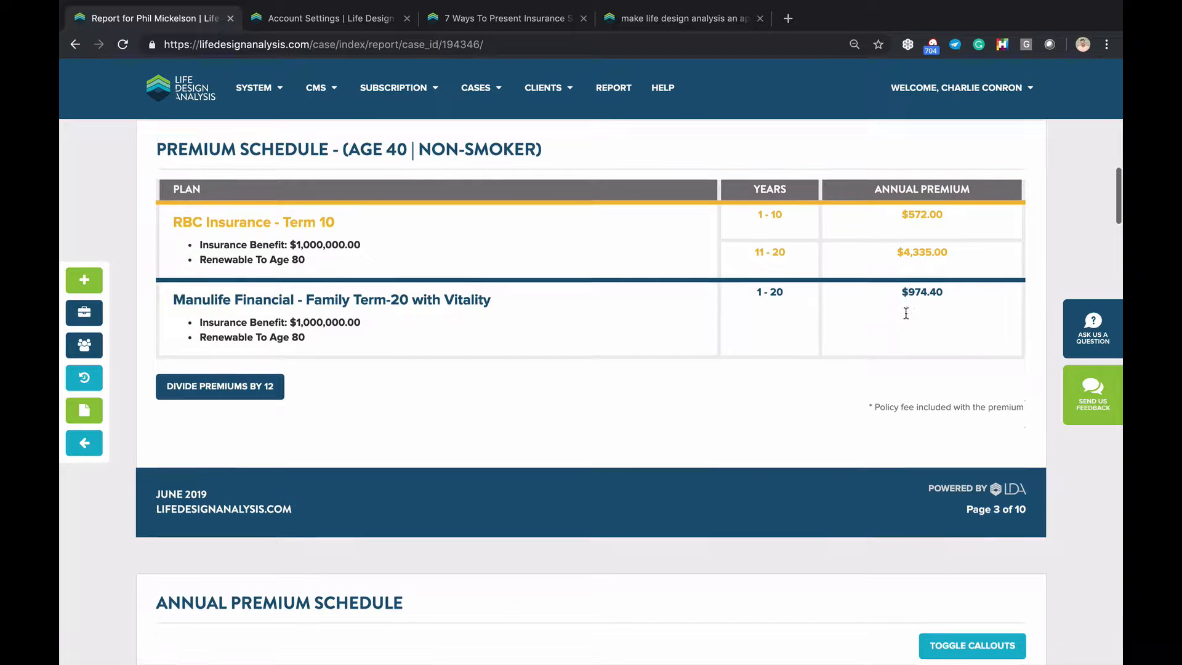
scroll(939, 238, down, 4)
scroll(934, 233, down, 3)
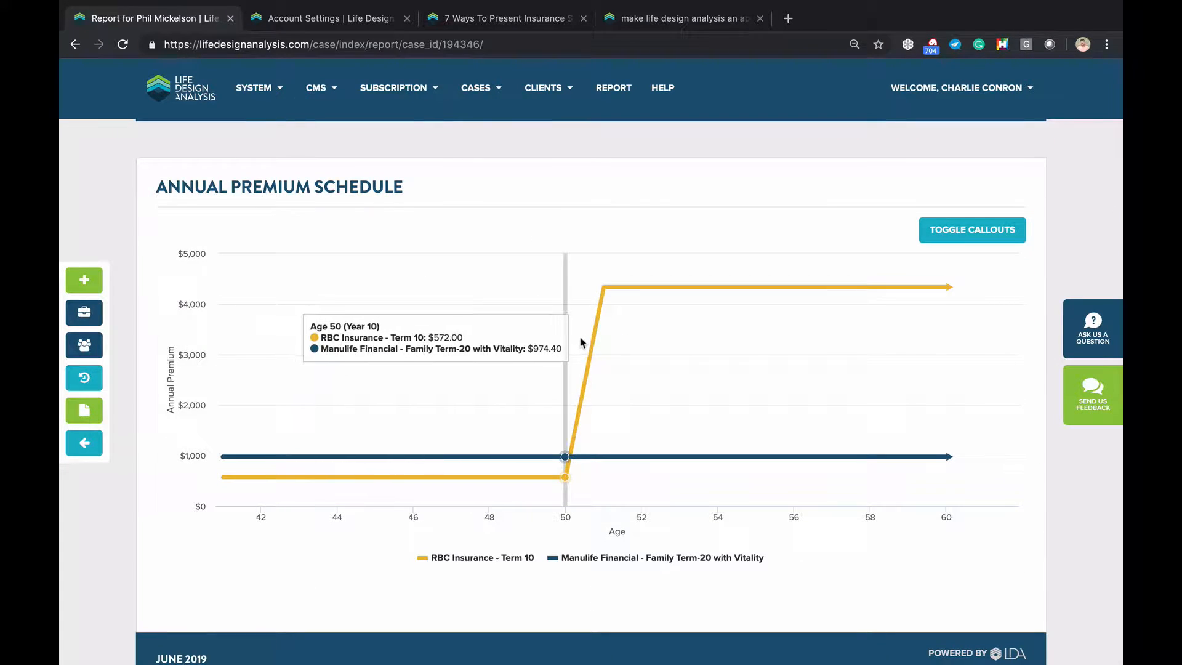
scroll(656, 323, down, 1)
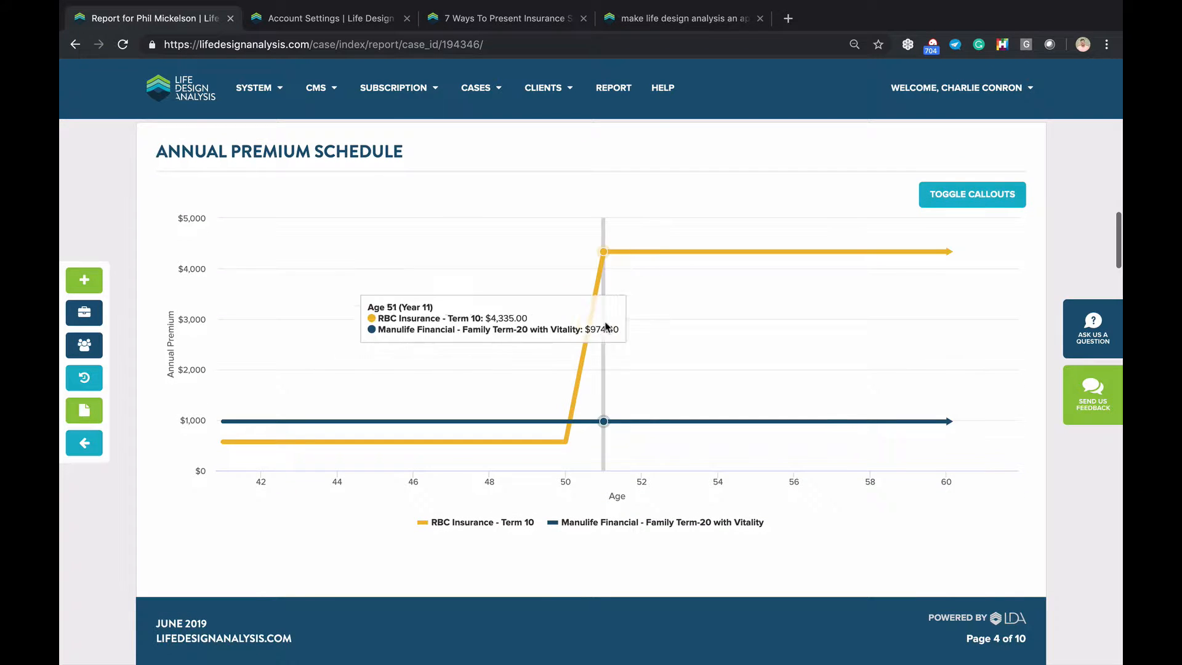
scroll(562, 330, up, 7)
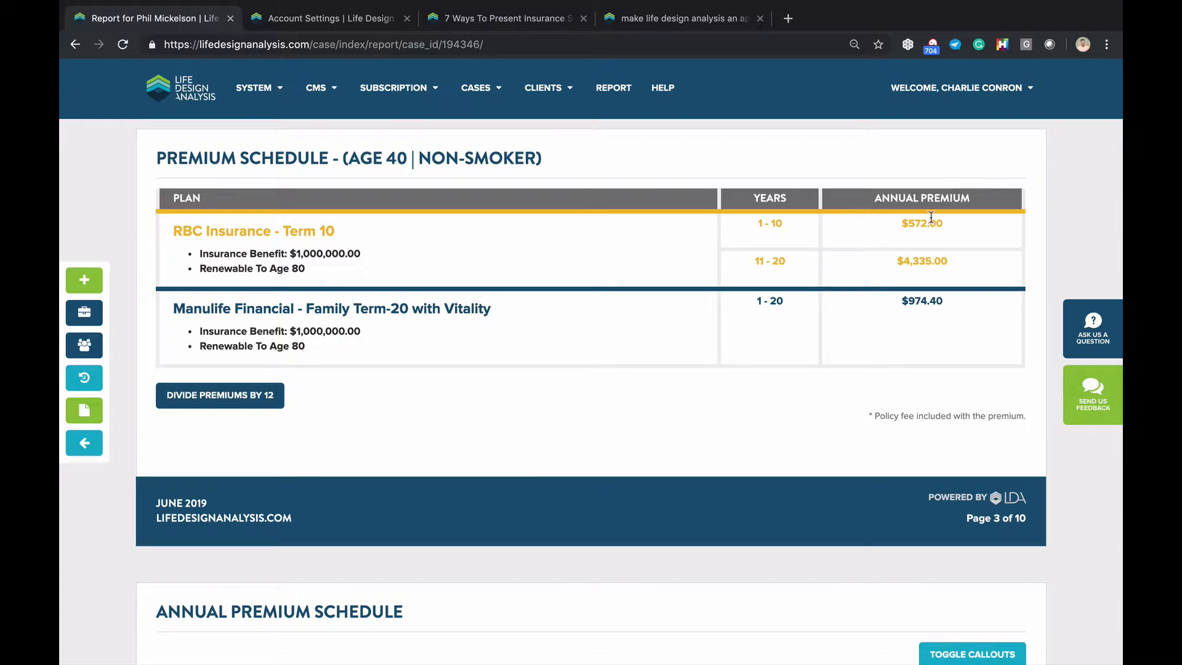
scroll(721, 297, down, 7)
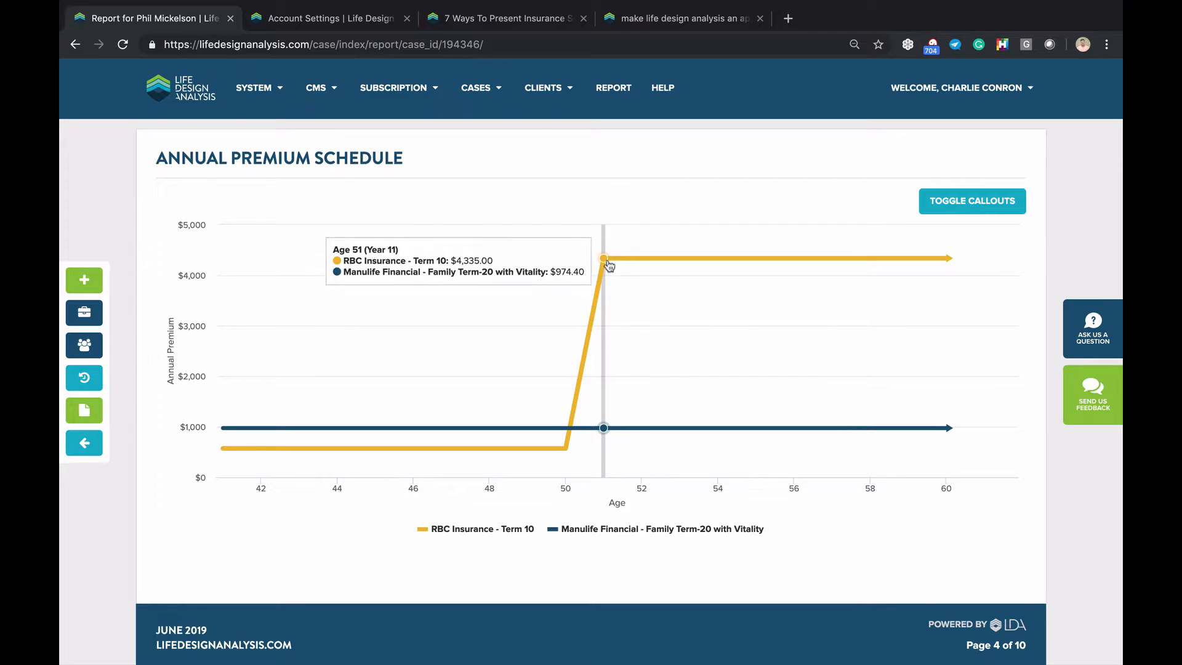
Highlight the -$29,582.00 age-60 difference in the Presentation Summary, then go back to the case
scroll(608, 266, down, 8)
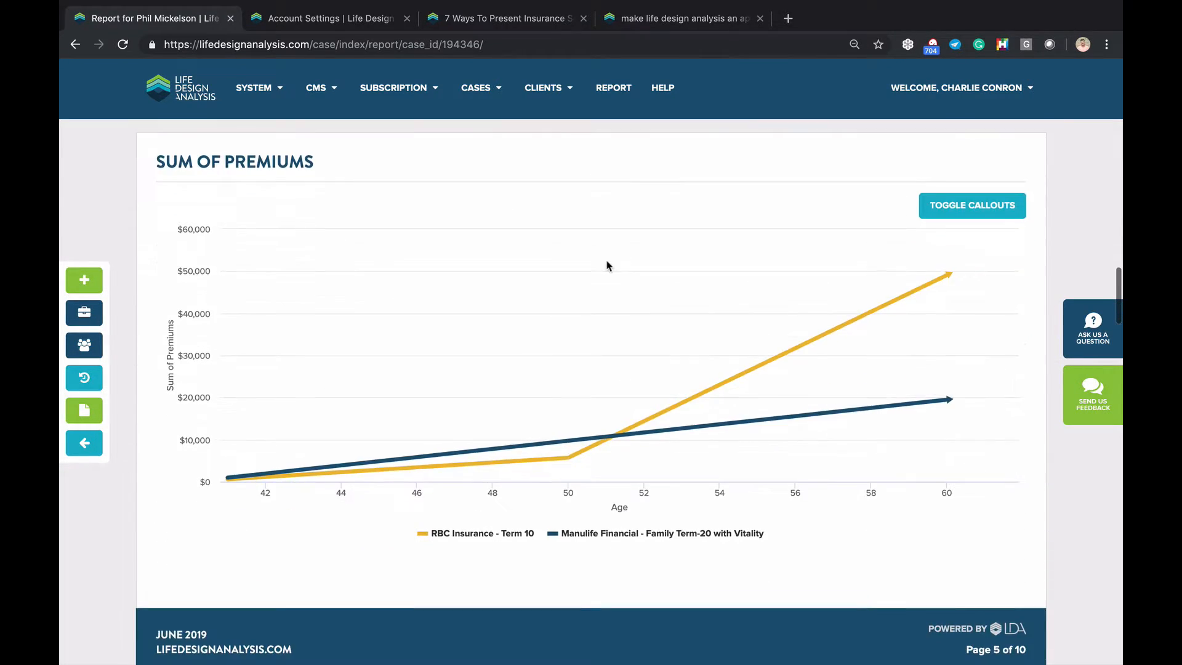
scroll(619, 271, down, 1)
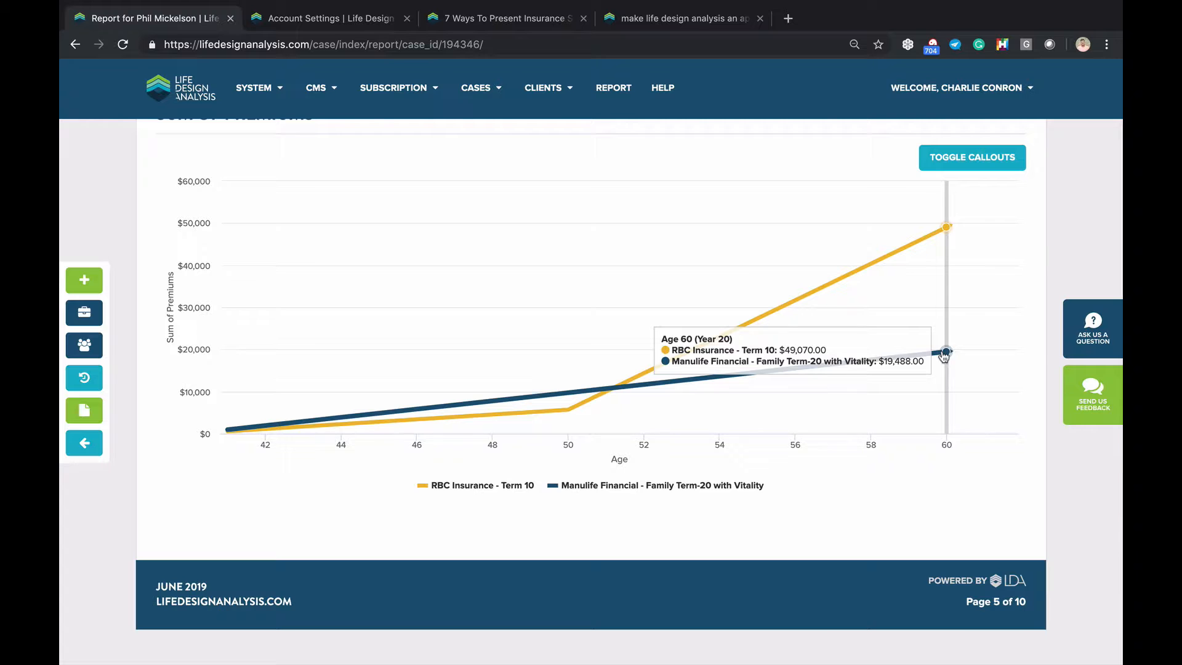
scroll(945, 350, down, 1)
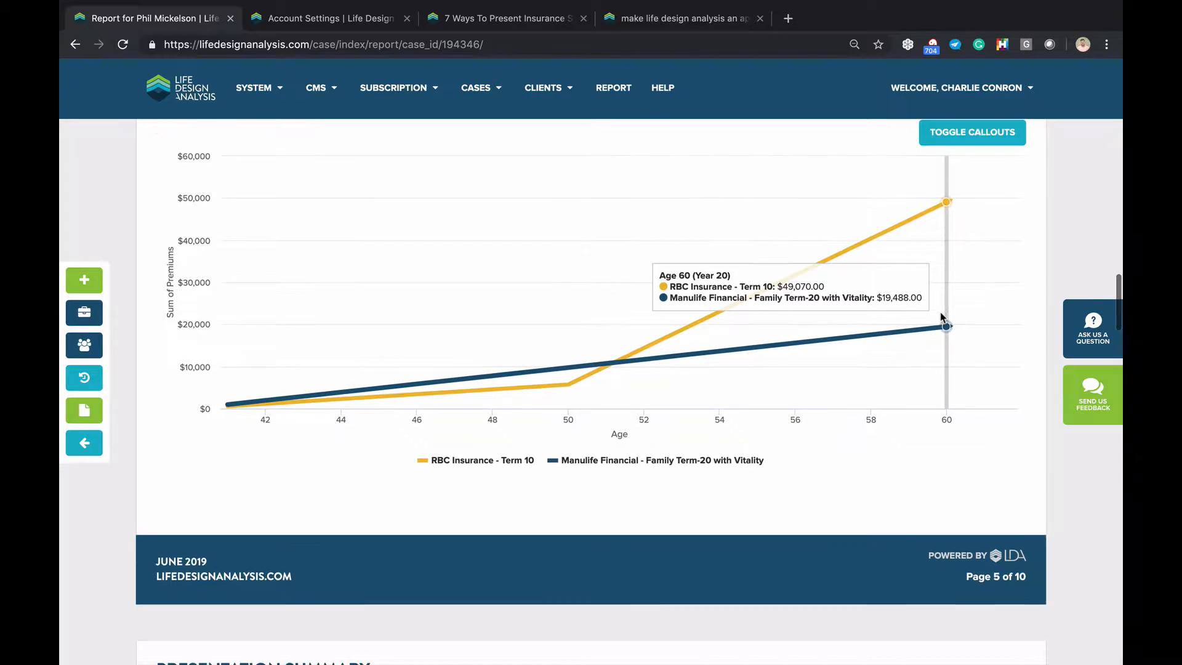
scroll(942, 317, down, 10)
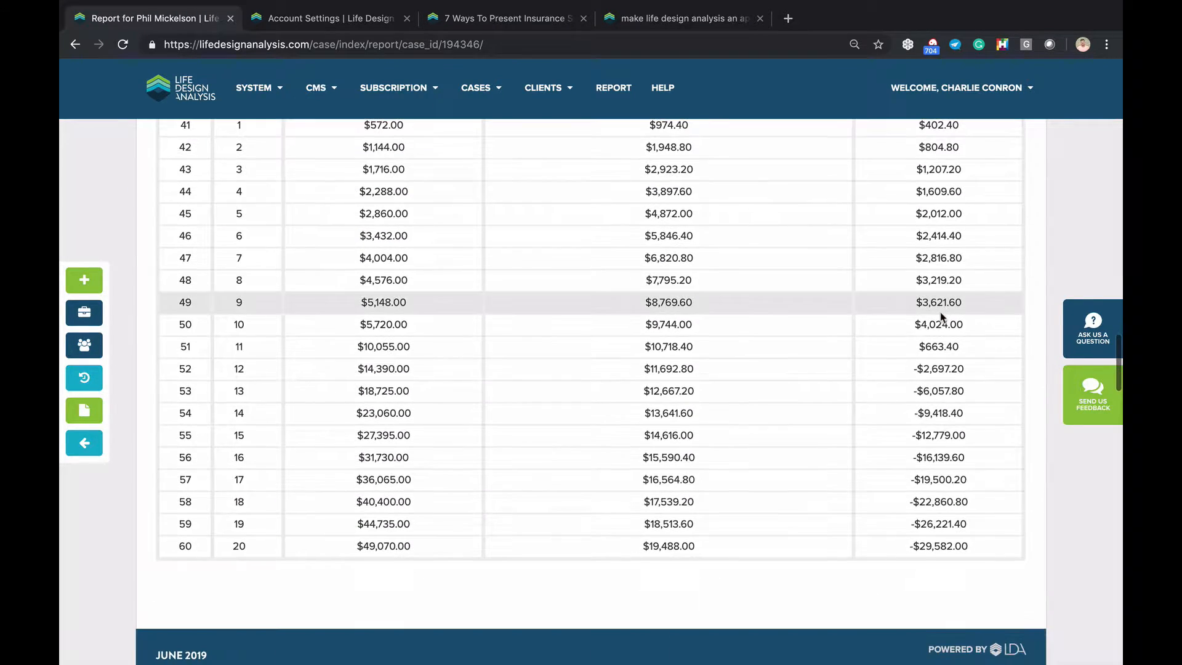
triple_click(938, 545)
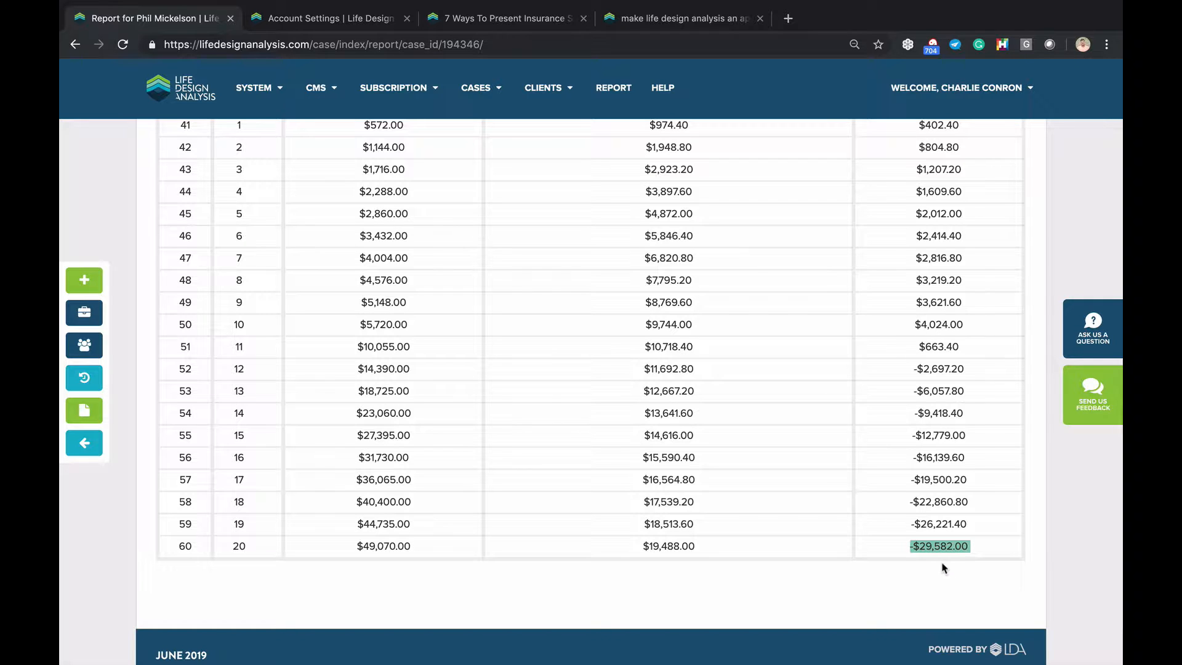
scroll(813, 573, up, 2)
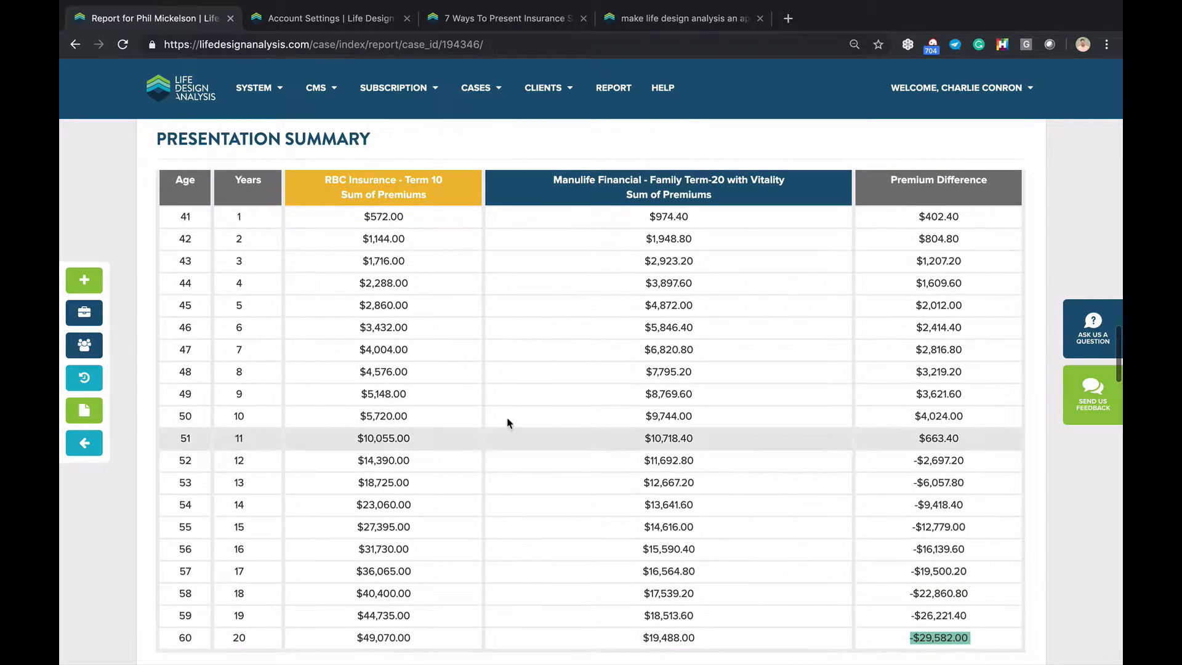
click(82, 453)
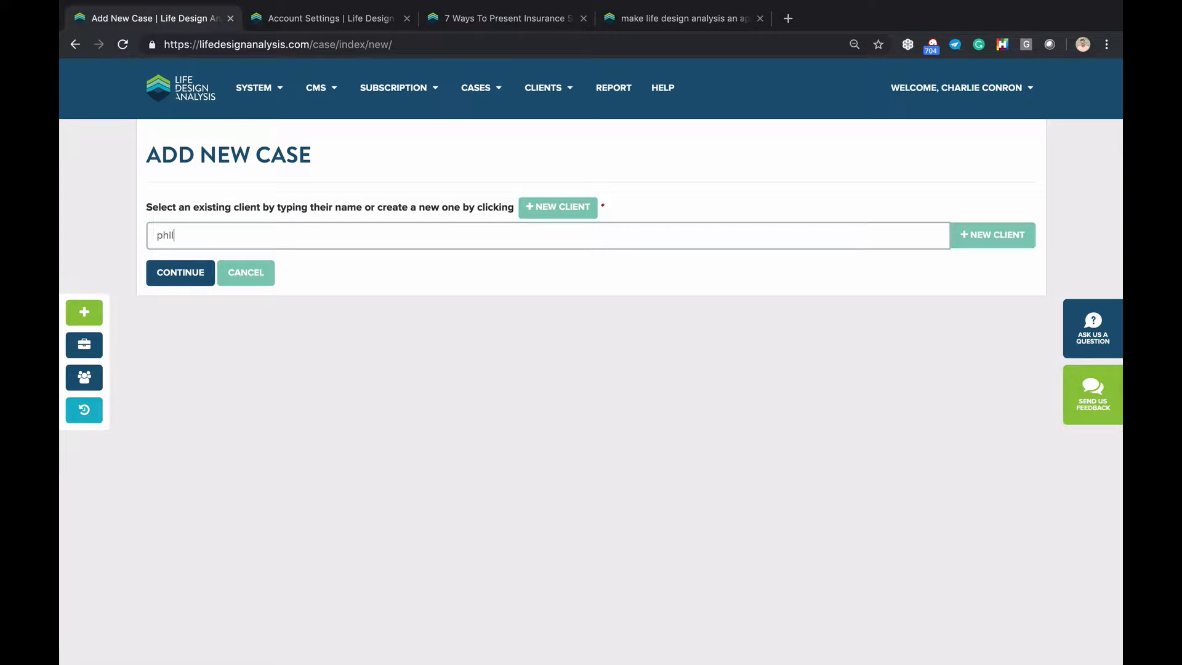
Pick the existing client from the suggestions and create the case, opening an empty Design Case page
click(196, 258)
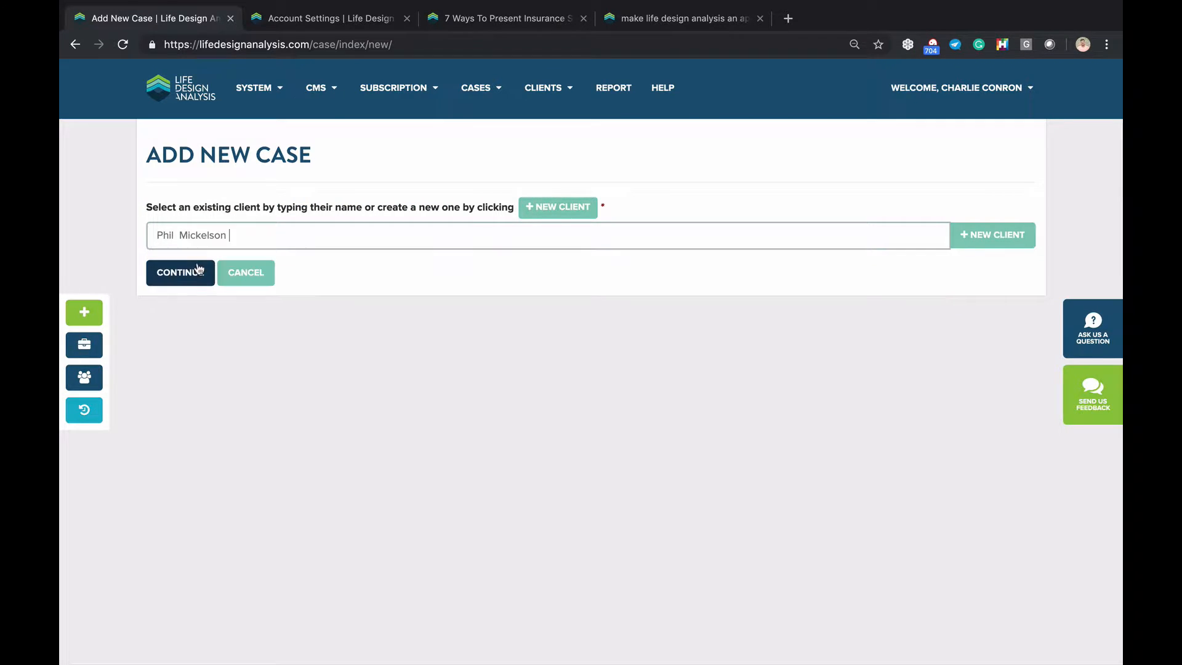
click(188, 279)
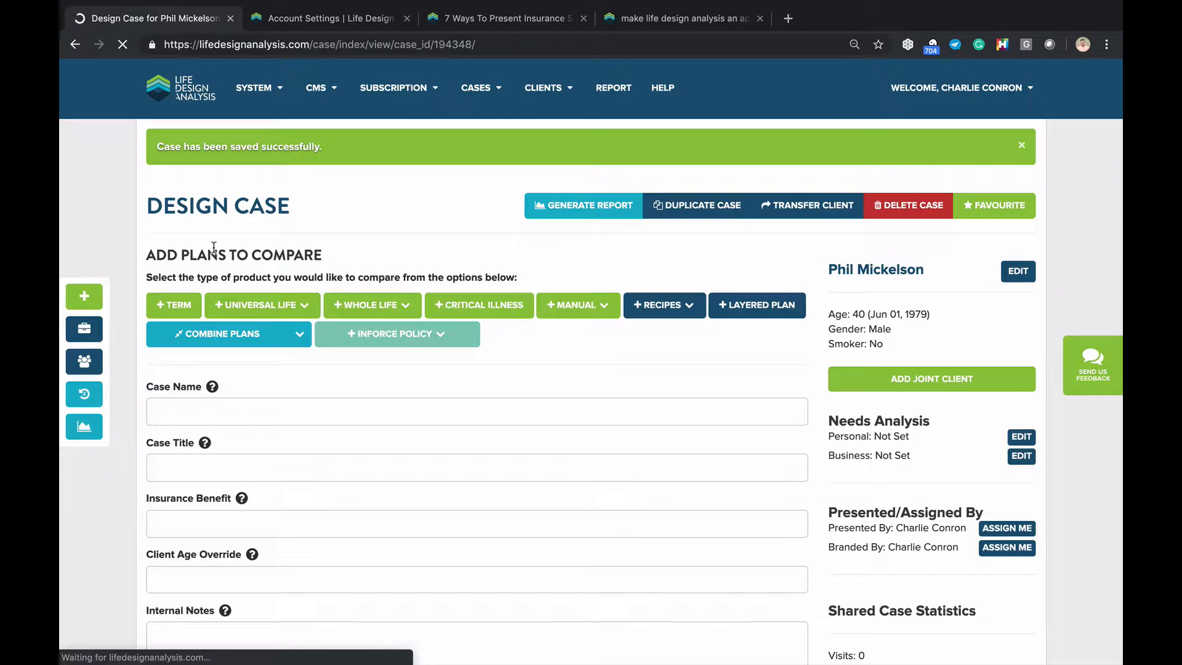
Set the Insurance Benefit to $1,000,000.00 and bring up the comparison recipes list
click(172, 526)
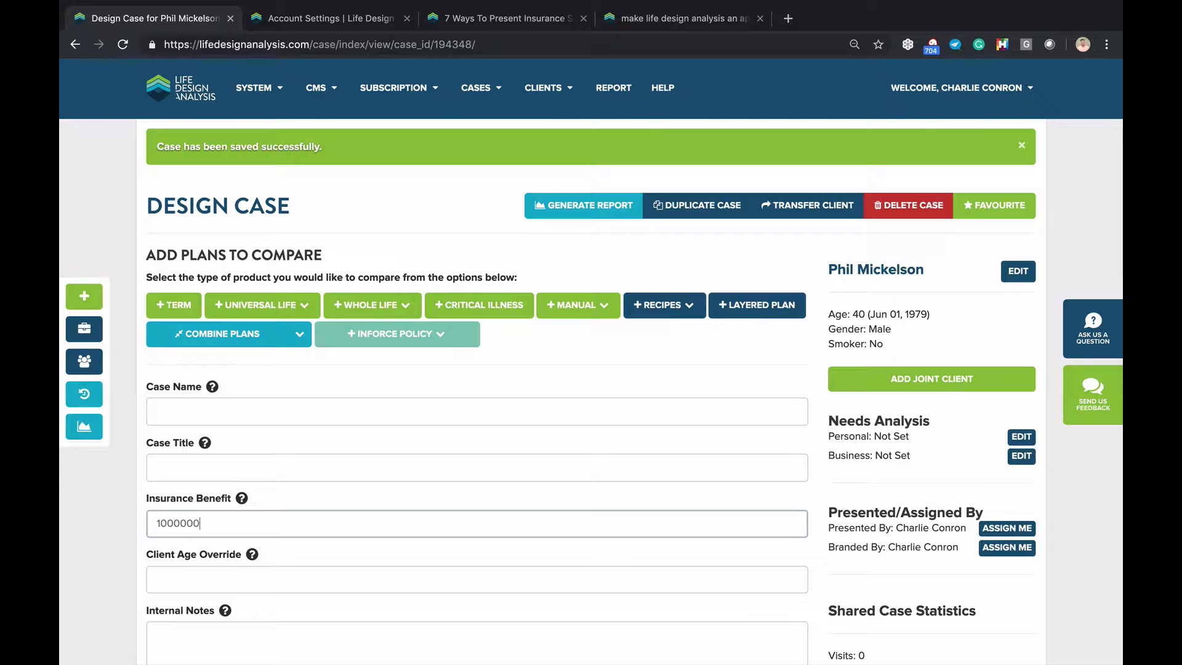
click(665, 374)
click(692, 315)
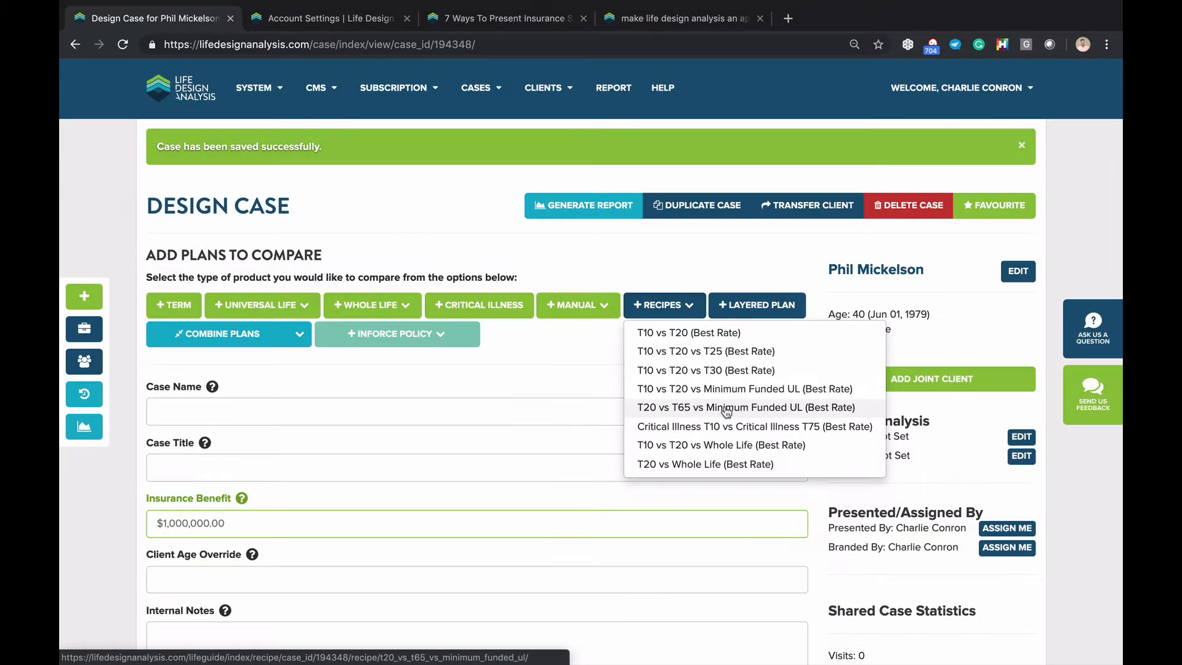
Add the T20 vs T65 vs Minimum Funded UL recipe's three plans and title the case 'Long Term'
click(726, 410)
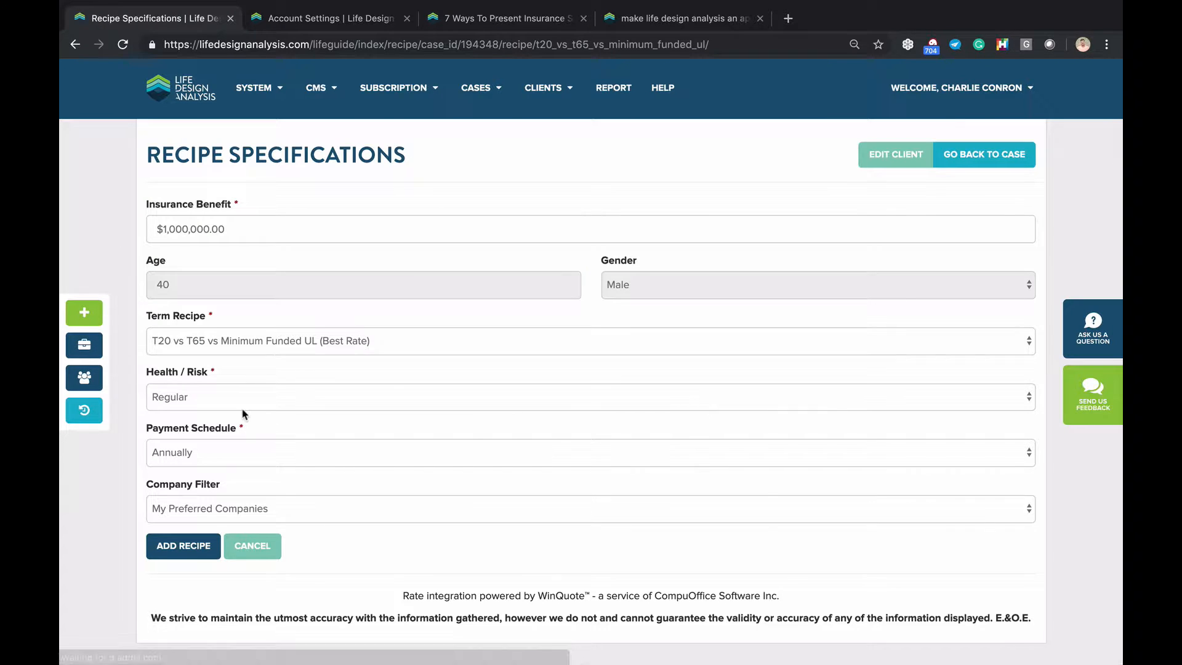
click(161, 546)
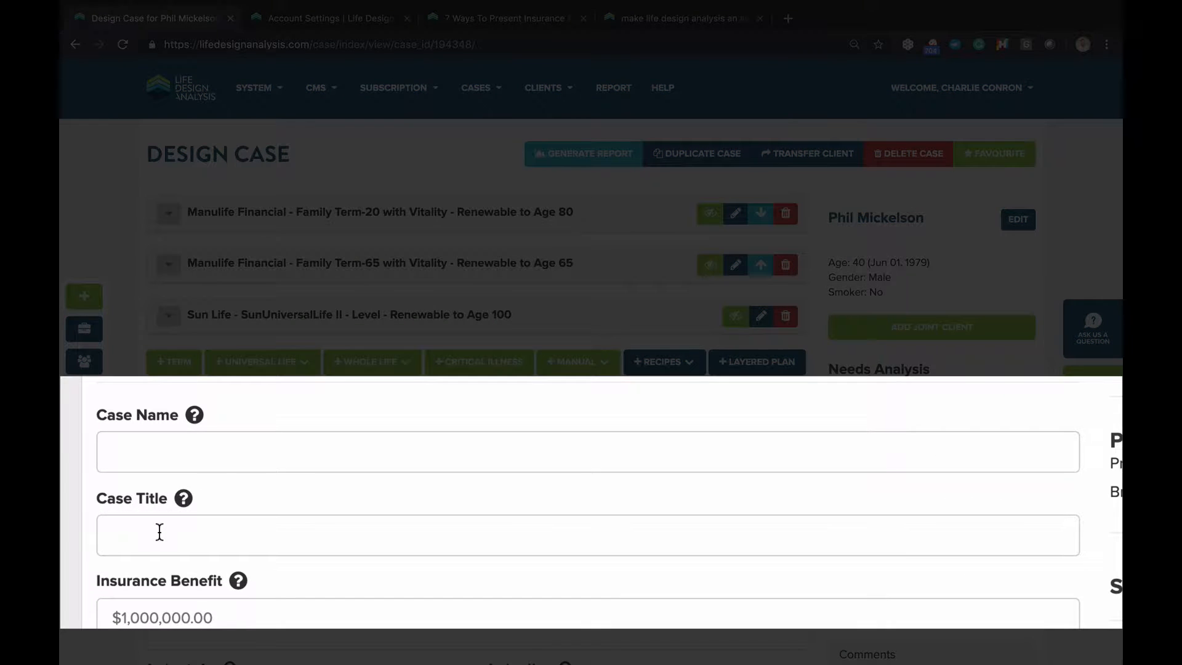
click(159, 531)
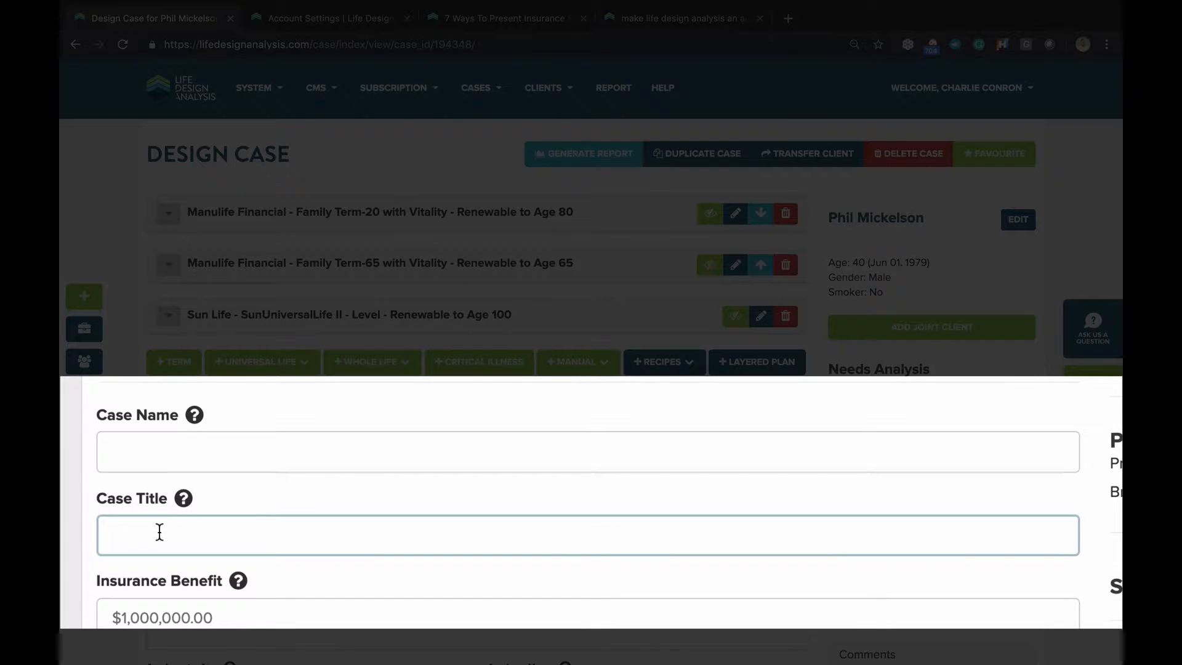
text(Long Term)
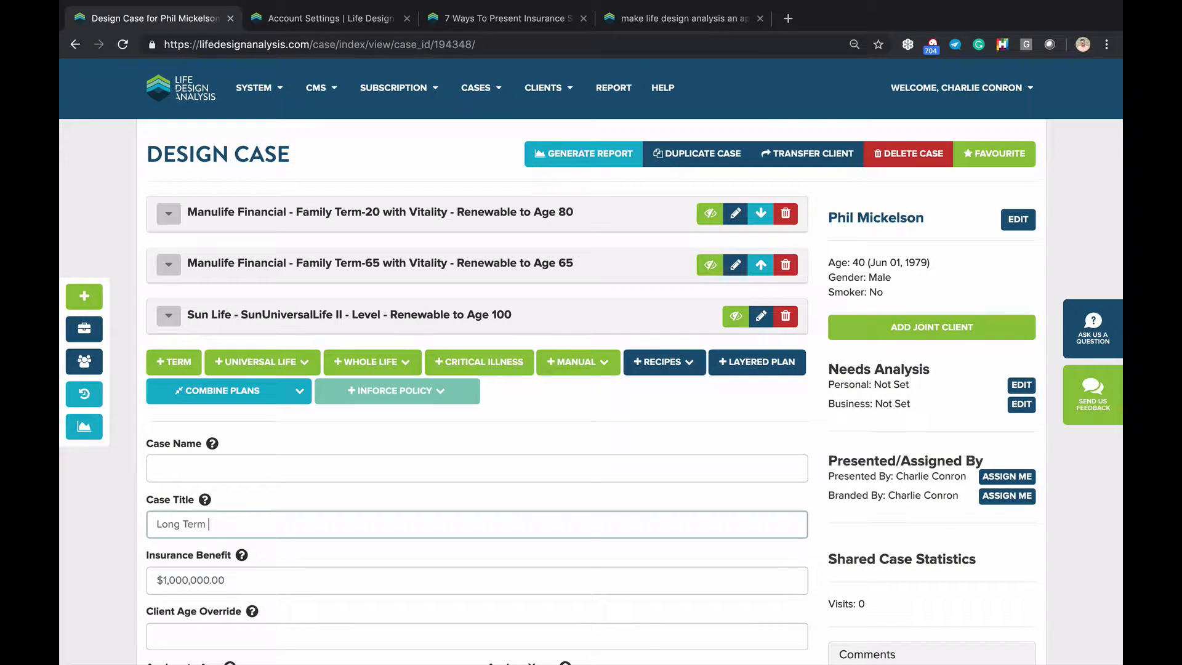
Generate the Long Term report and review annual premiums: Term-20 $974.40, Term-65 $1,541.52, SunUniversalLife II $8,429.00
click(592, 157)
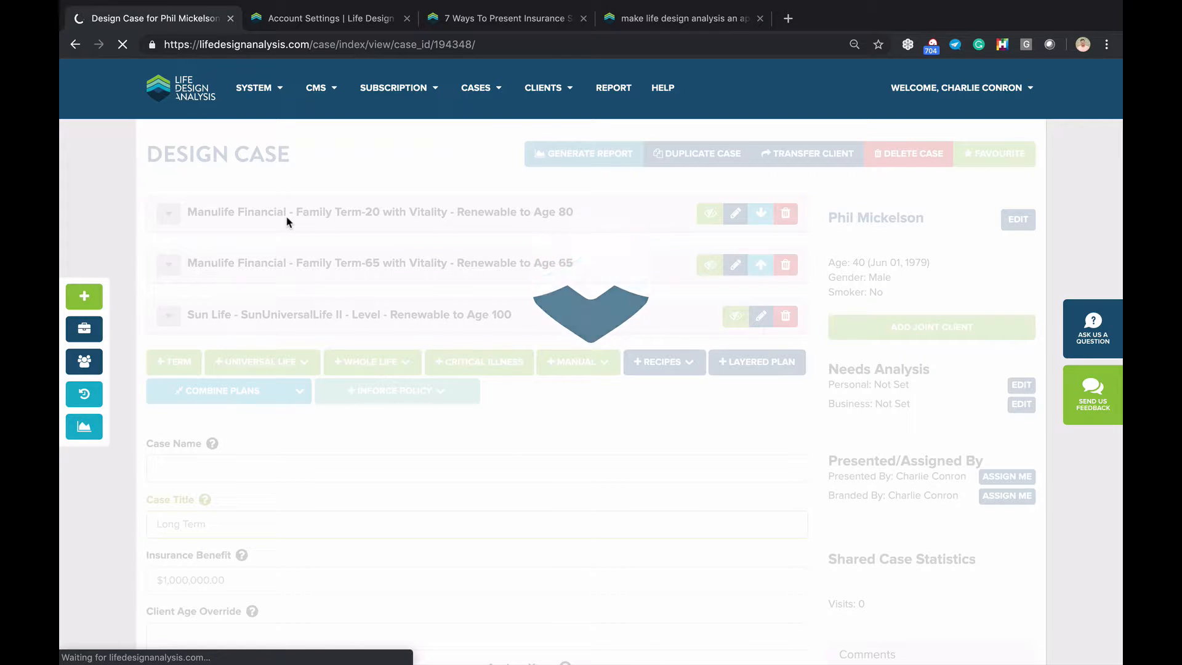
scroll(287, 221, down, 15)
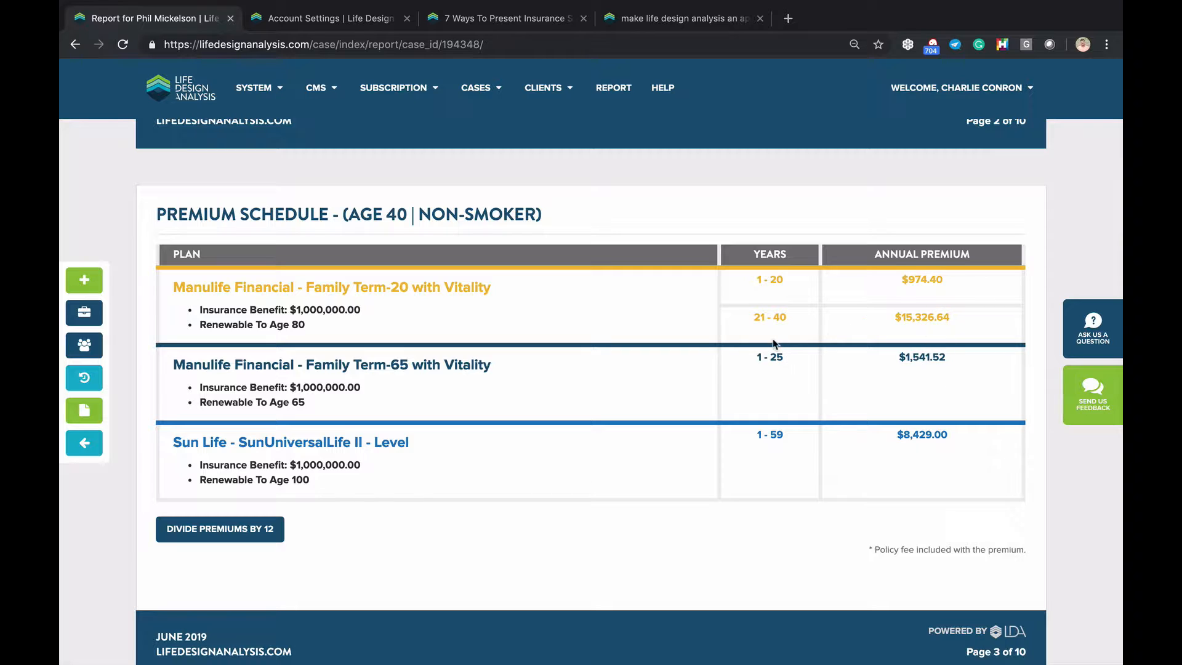
scroll(445, 326, down, 1)
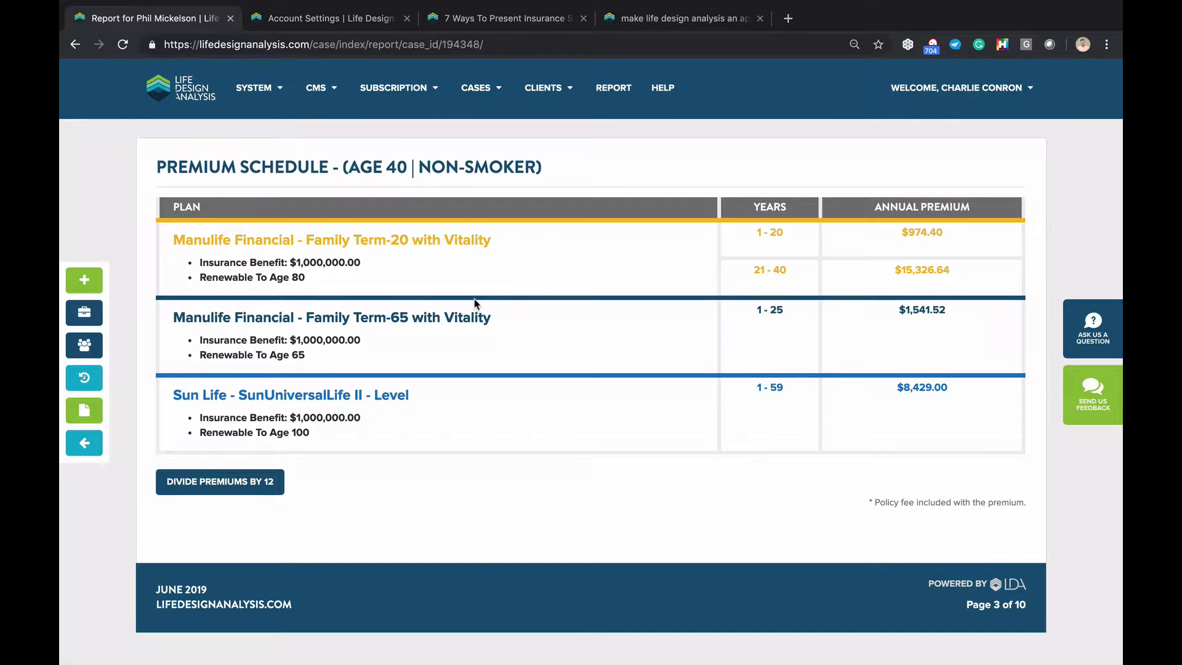
scroll(474, 302, down, 1)
scroll(488, 296, down, 1)
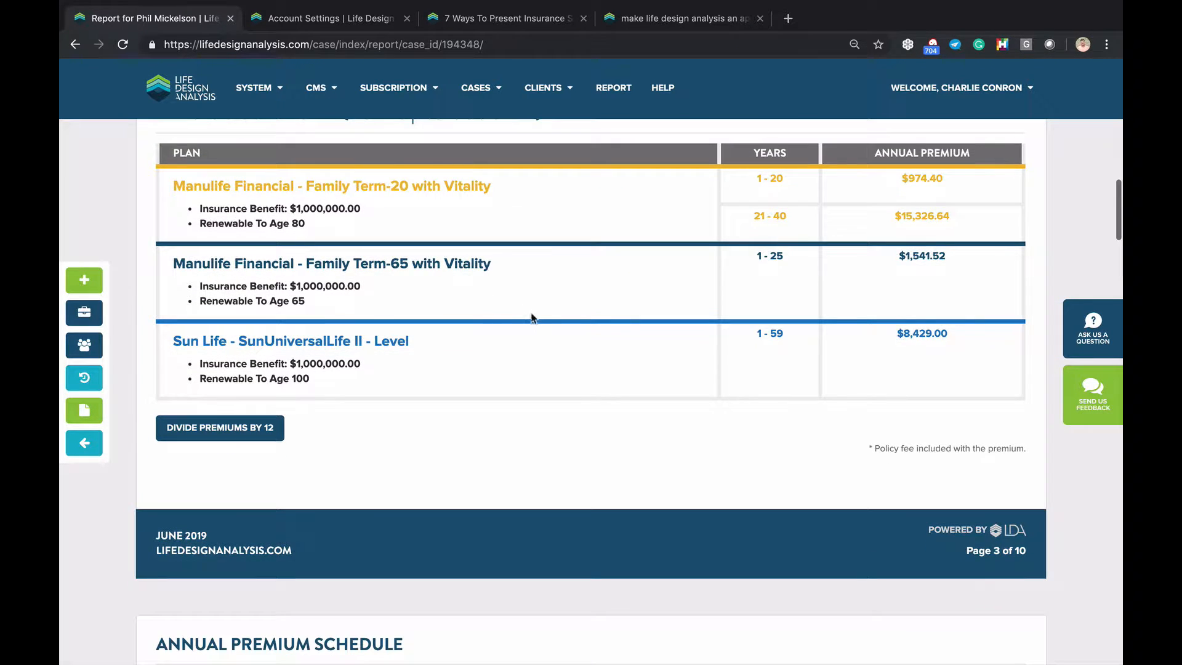
scroll(511, 291, down, 1)
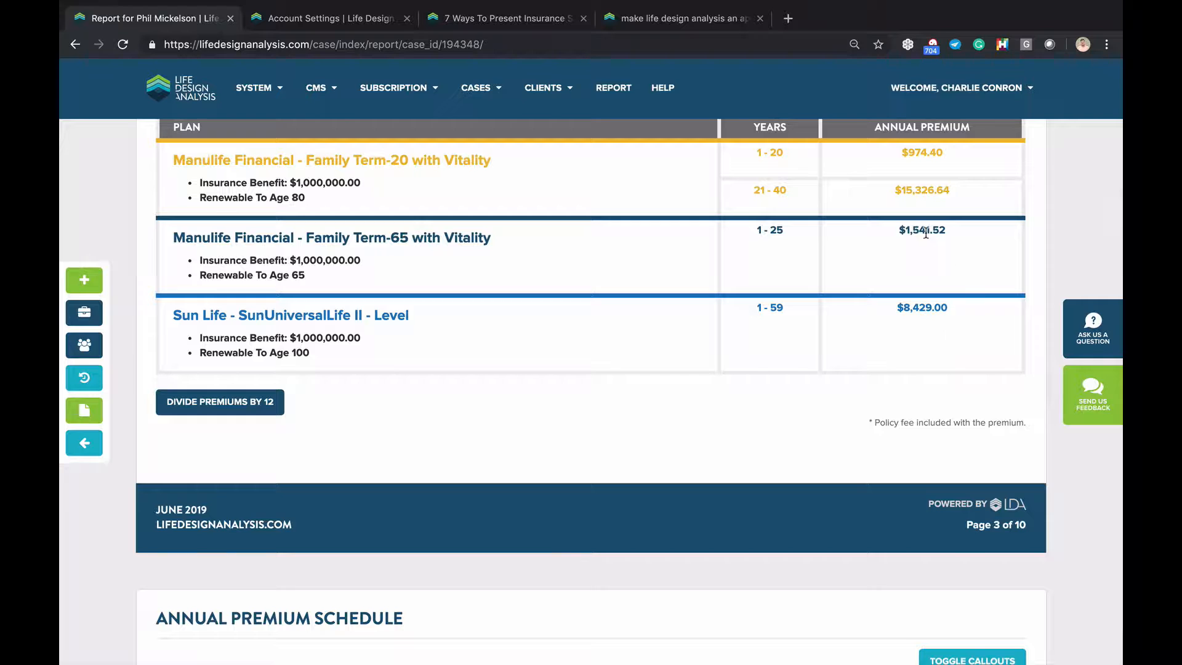
scroll(733, 309, down, 10)
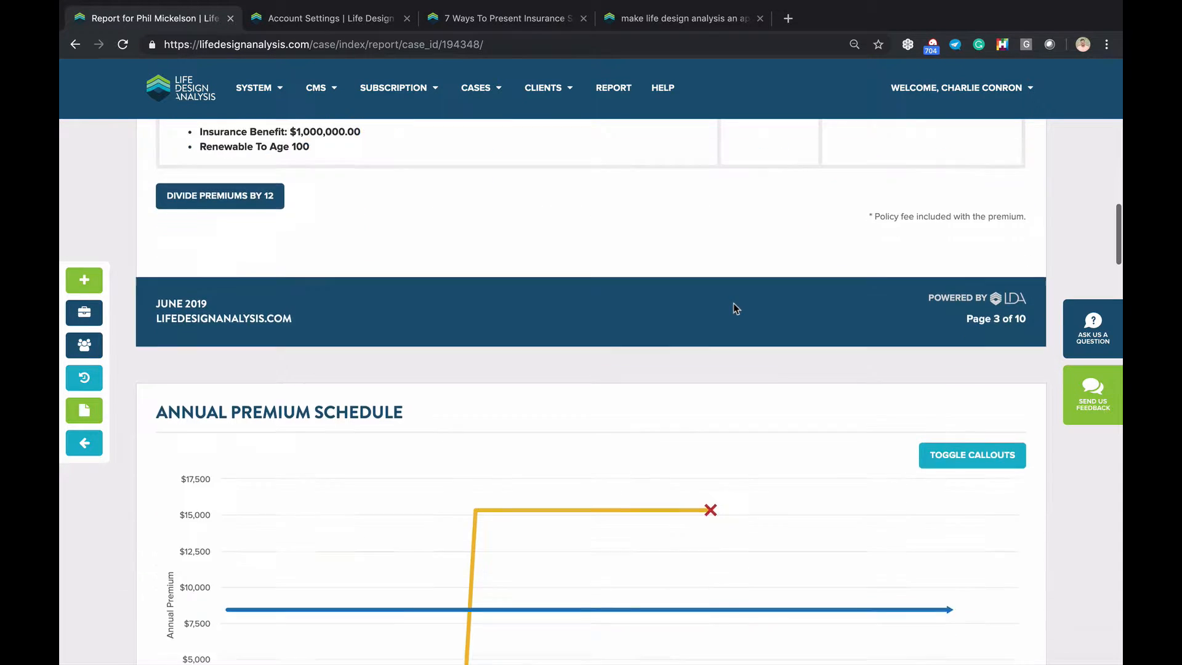
Look through the report's charts and Presentation Summary, then return to the Long Term case
mouse_move(304, 349)
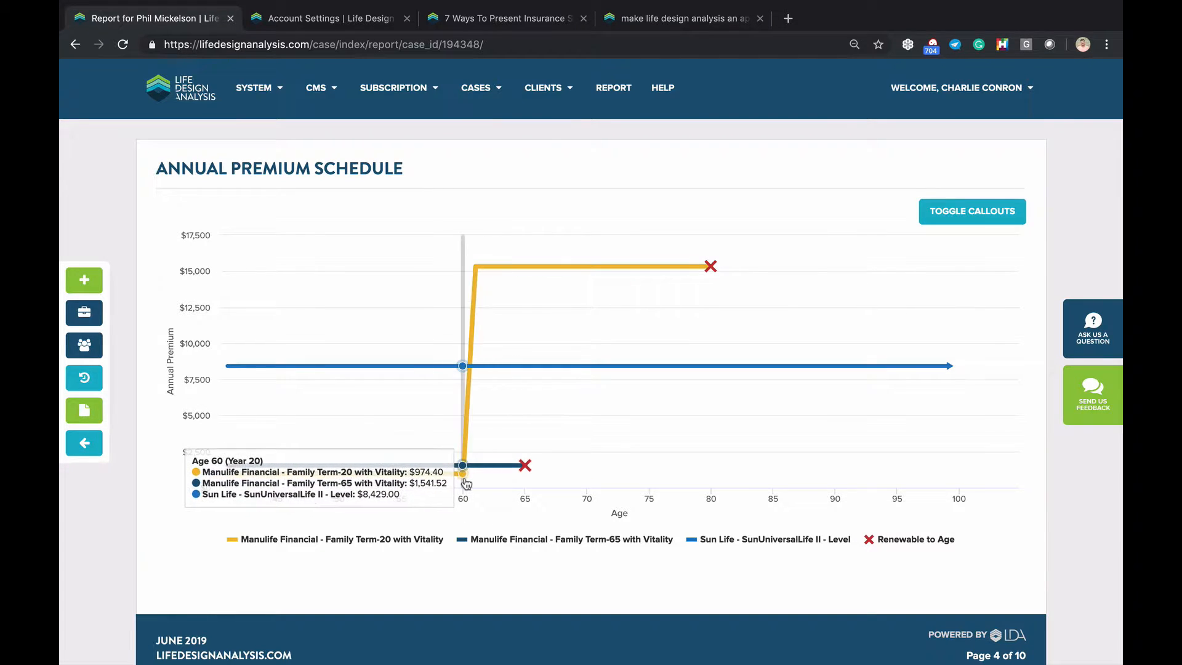
scroll(465, 483, down, 10)
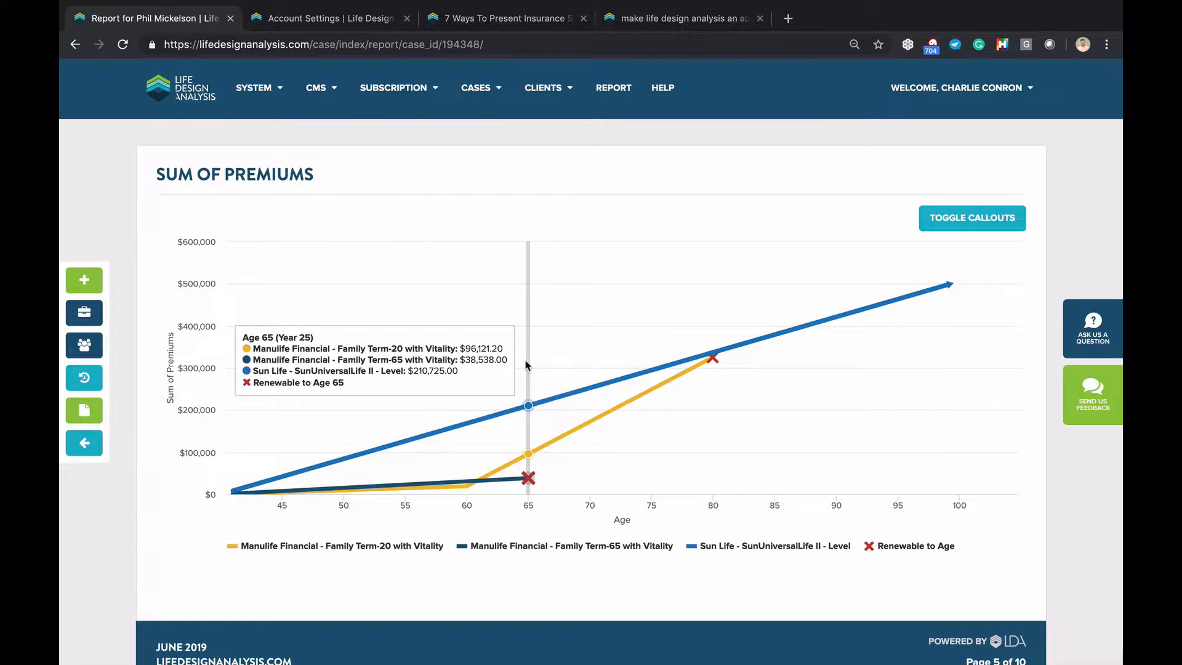
scroll(511, 344, down, 1)
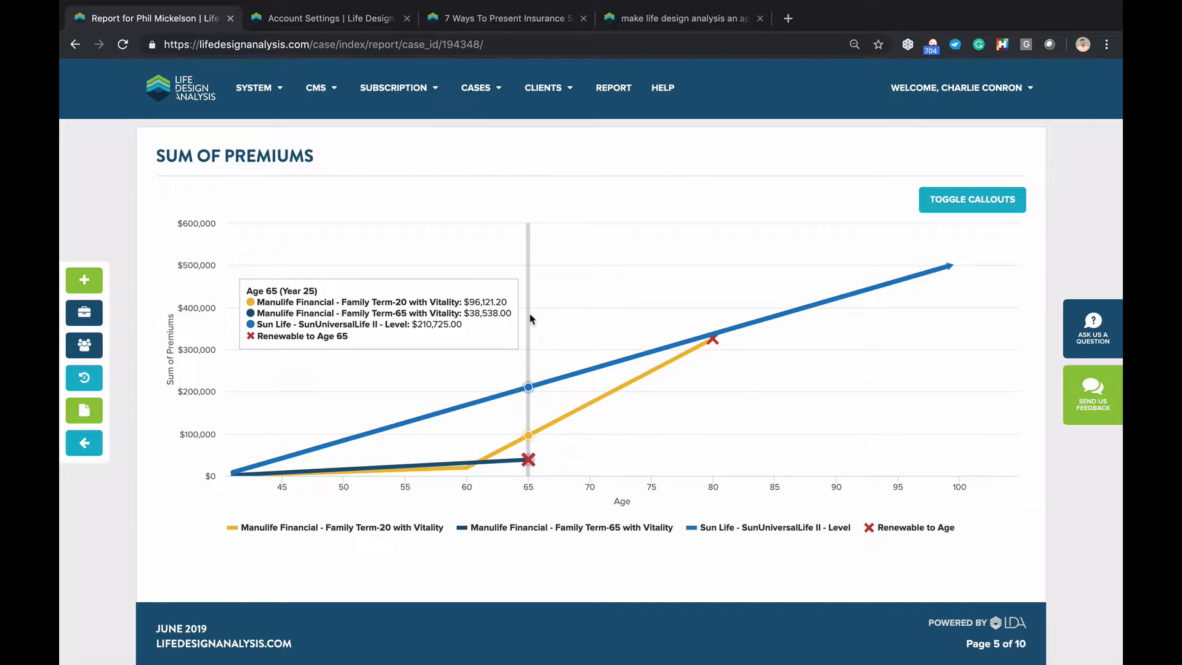
scroll(529, 314, down, 5)
scroll(531, 318, down, 4)
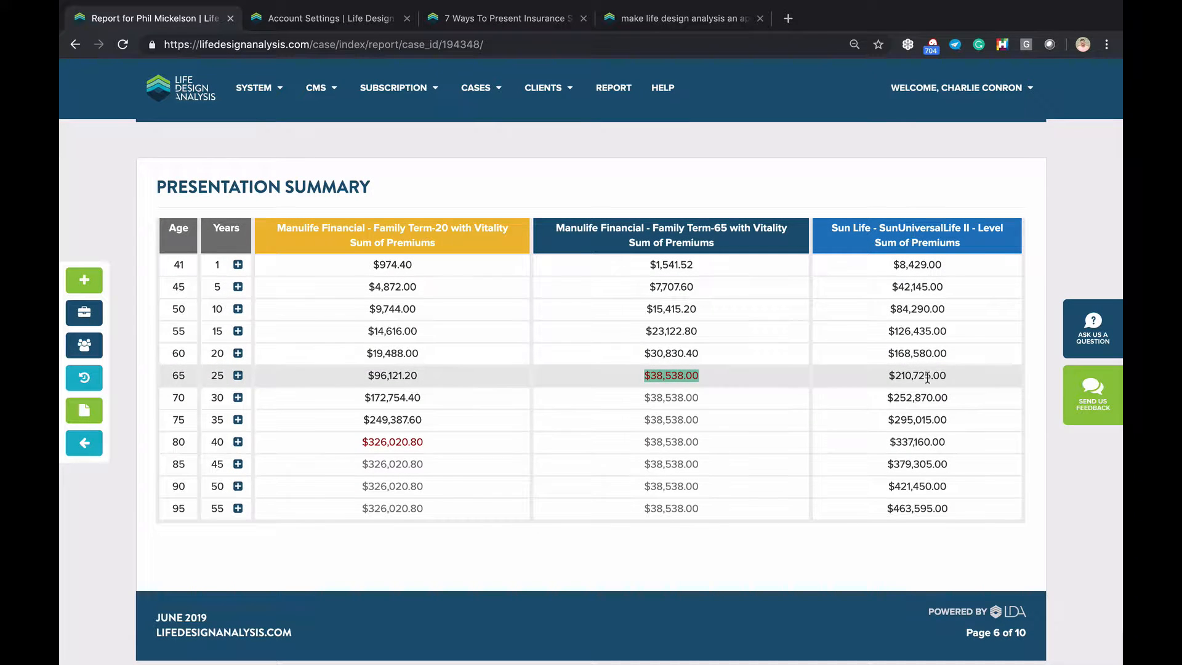
scroll(912, 443, down, 7)
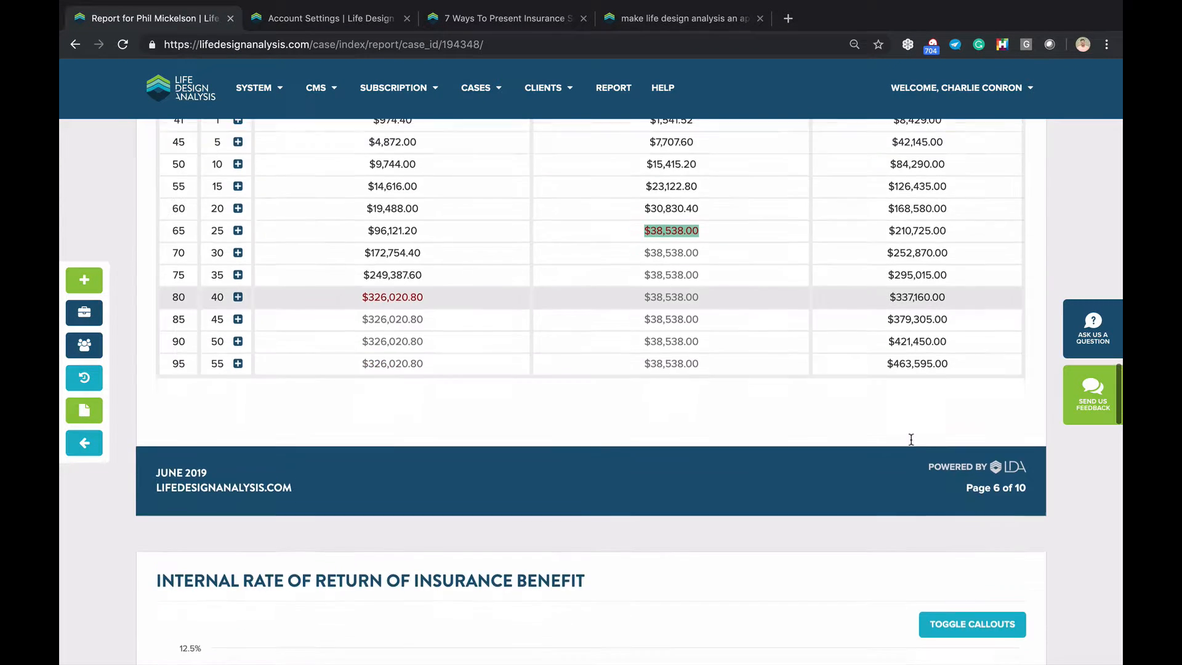
scroll(912, 444, down, 2)
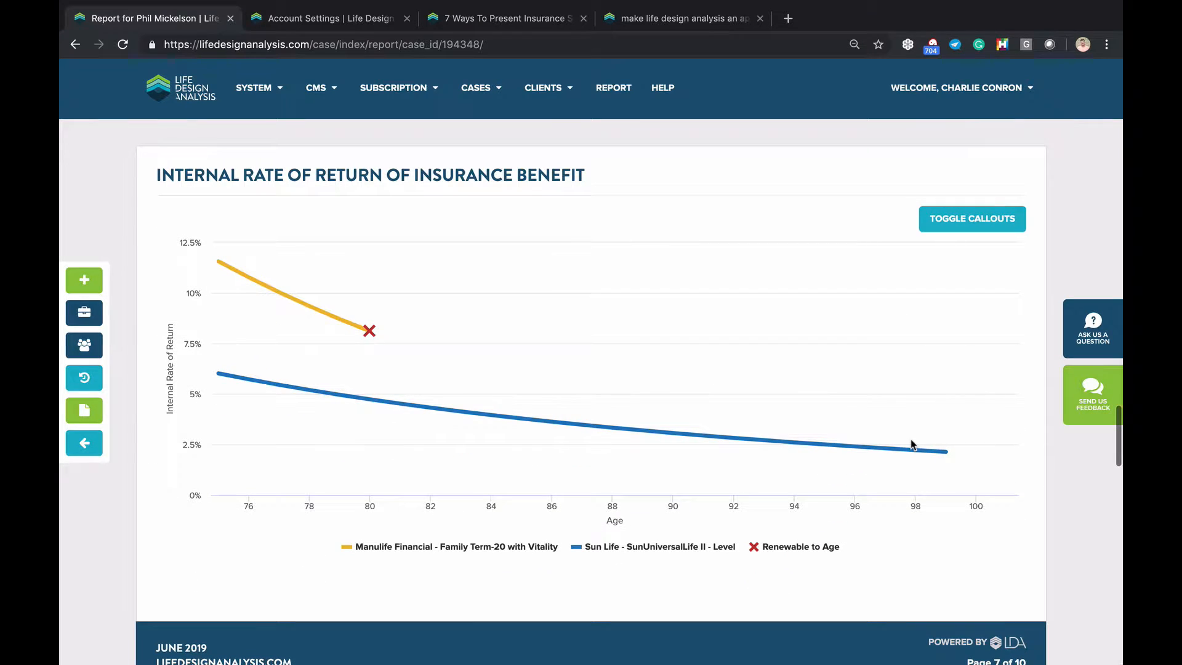
click(94, 455)
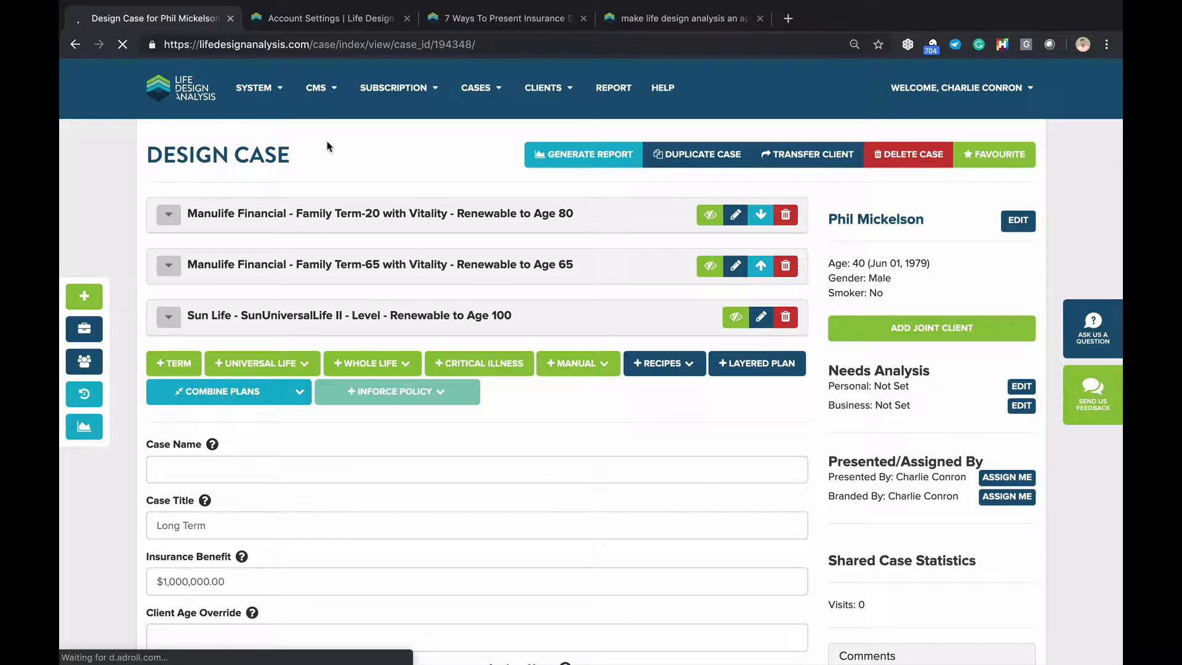
scroll(340, 278, down, 1)
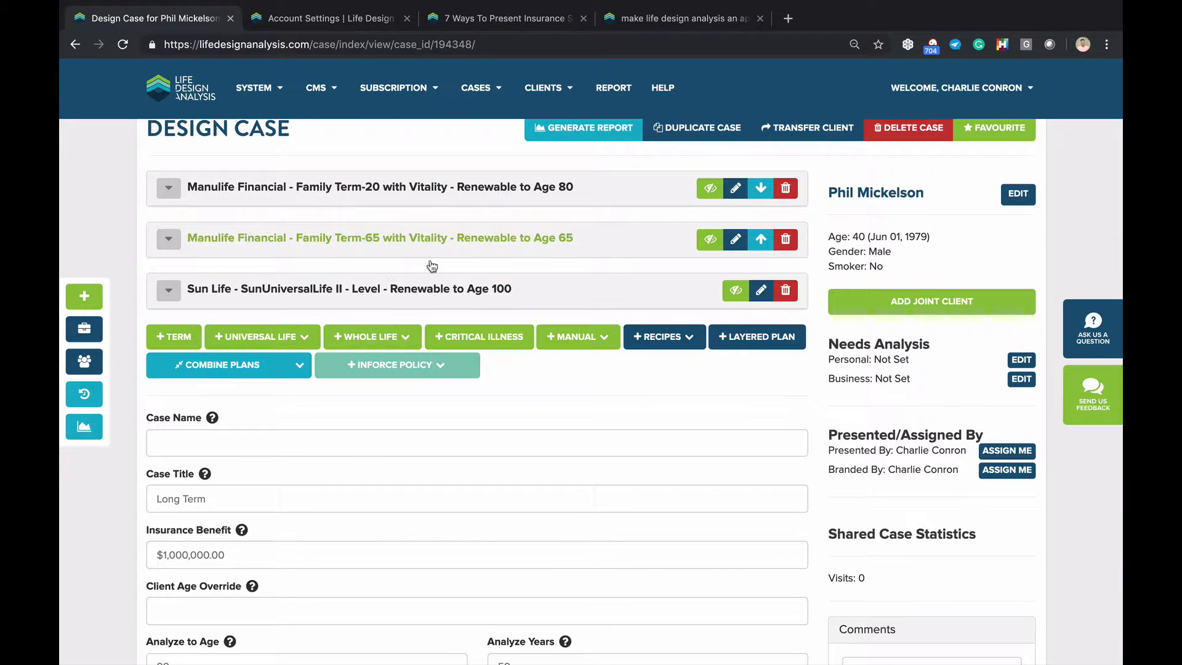
Start another new case for the same existing client
click(89, 293)
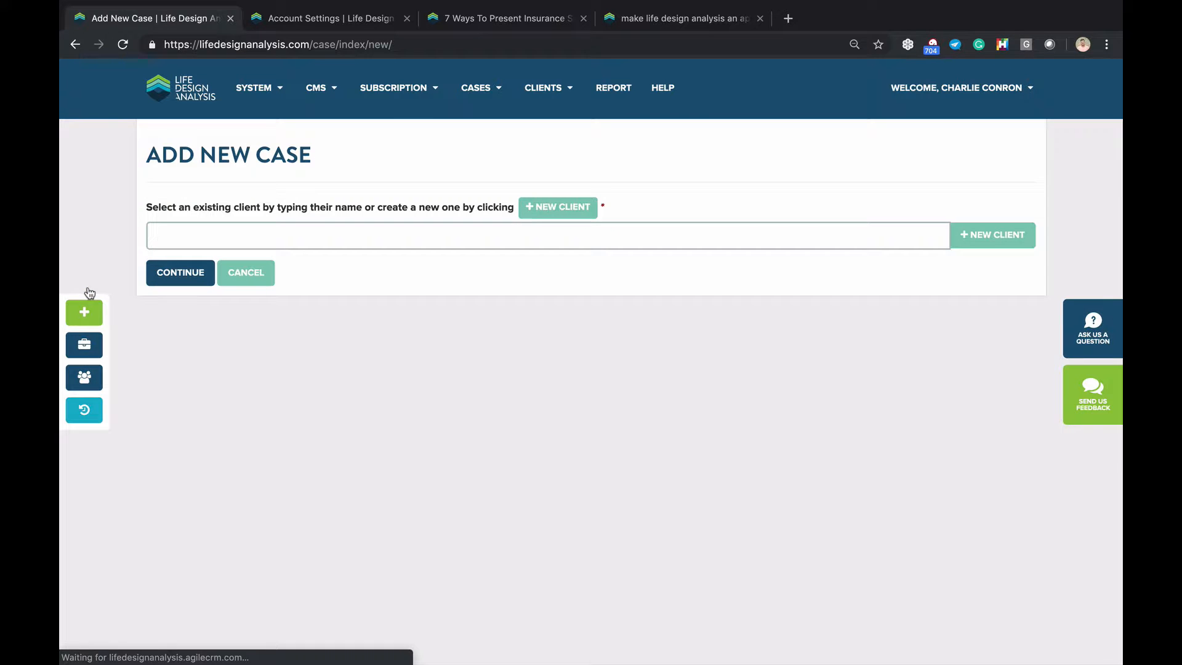
text(phi)
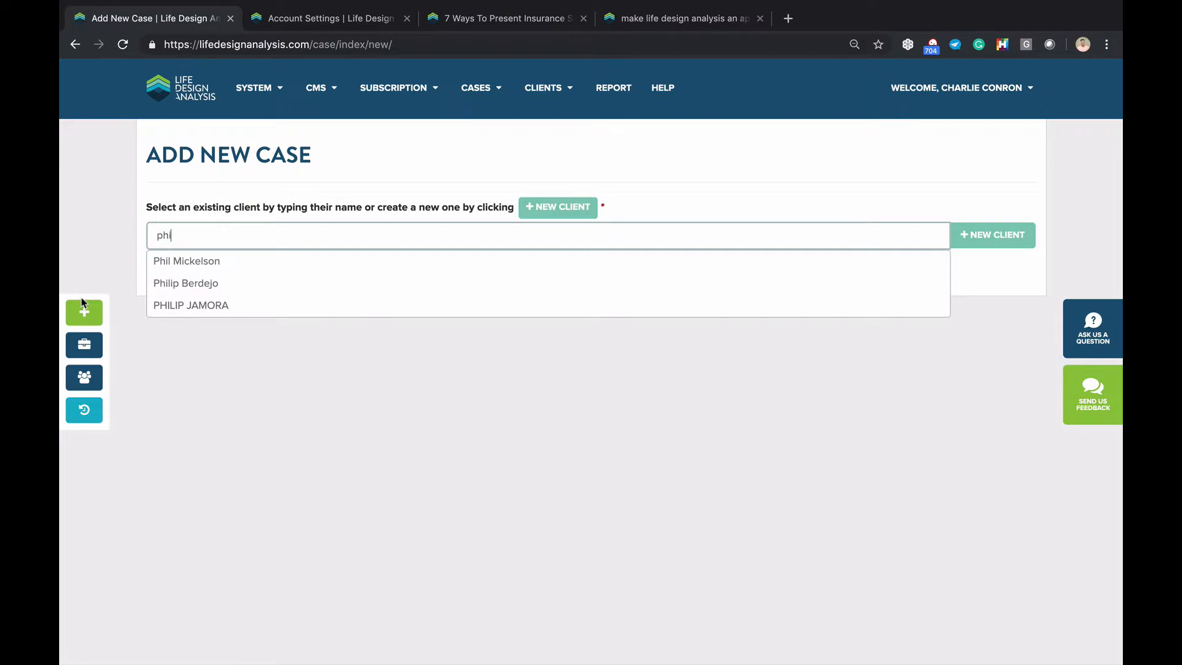
click(166, 259)
click(173, 274)
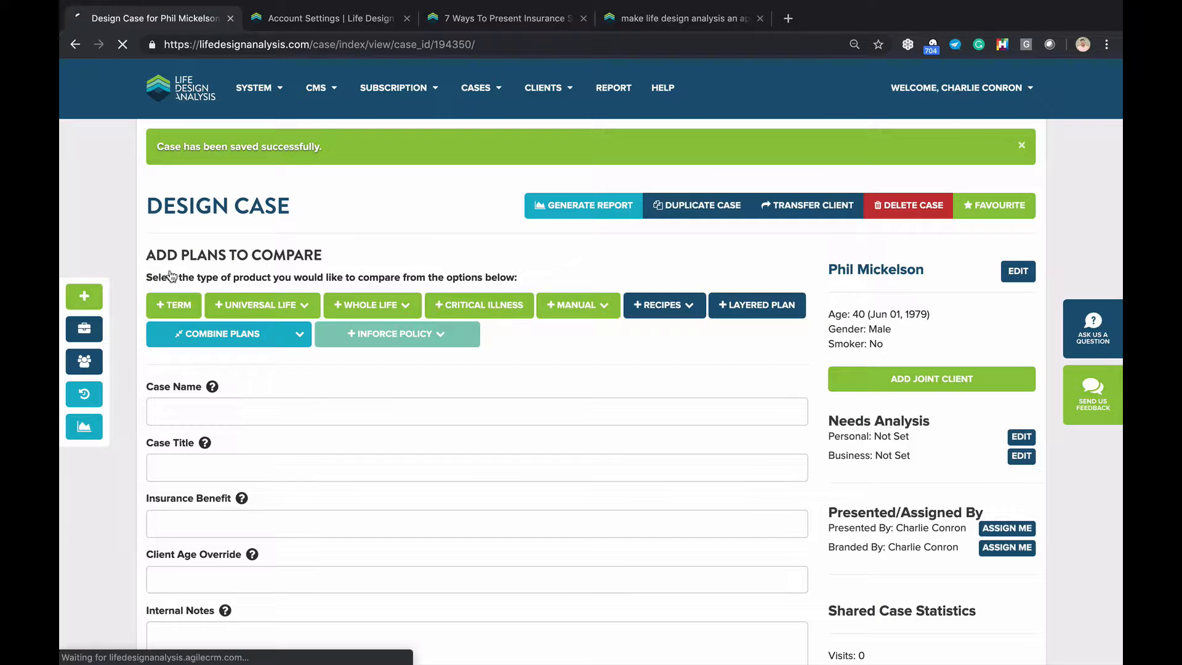
Set the Insurance Benefit to $50,000.00 and choose the Critical Illness T10 vs Critical Illness T75 (Best Rate) recipe
click(163, 518)
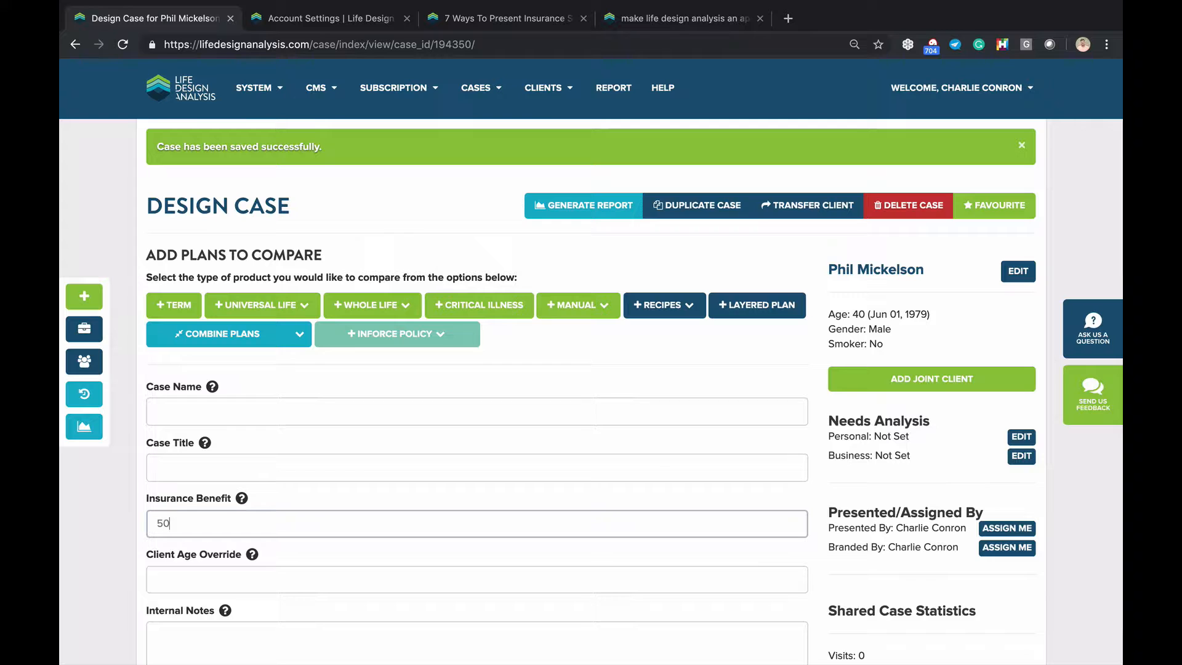
click(87, 549)
click(676, 310)
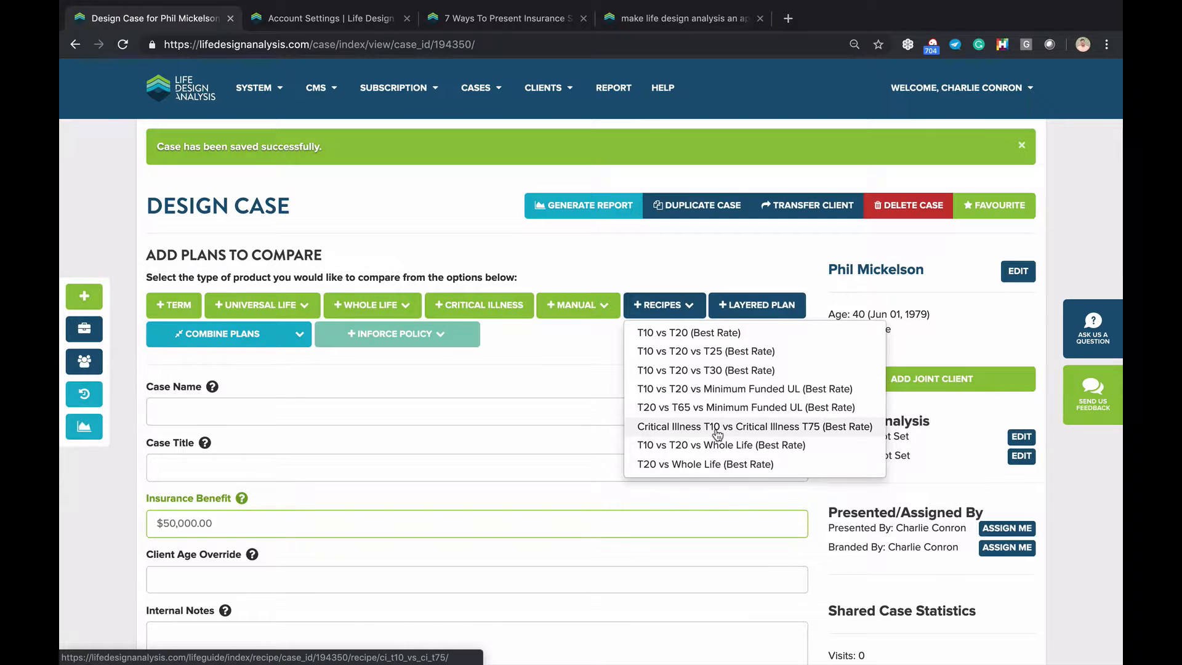
click(717, 427)
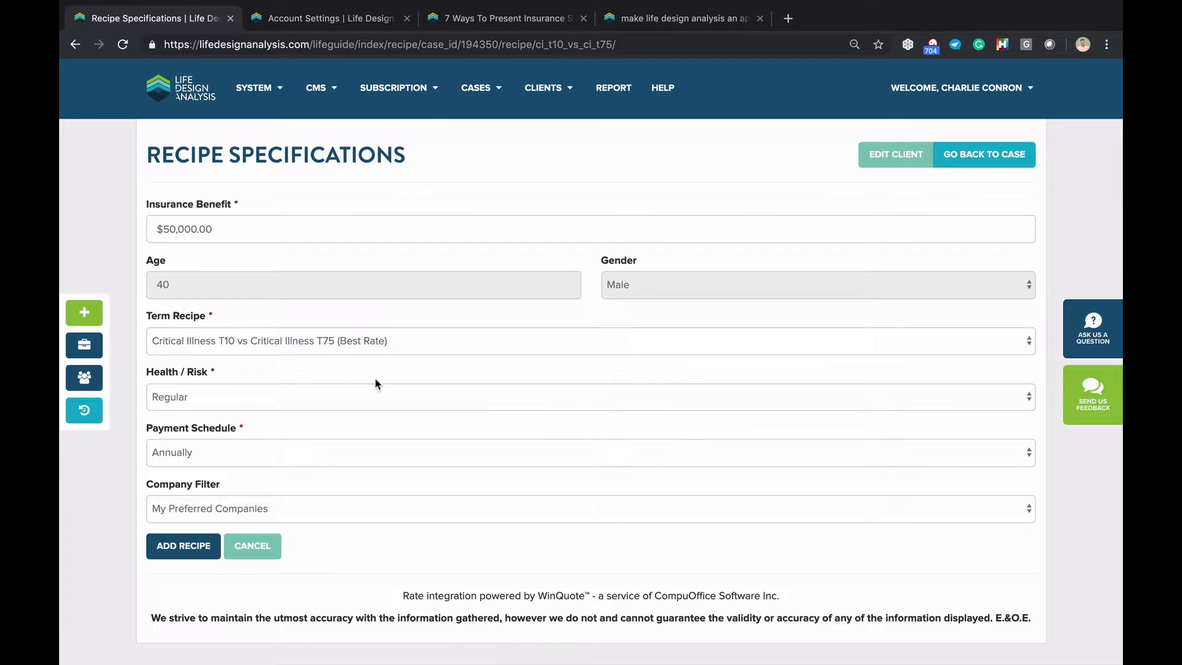
Add the Foresters and Industrial Alliance critical illness plans, title the case 'CI options', and generate its report
click(183, 548)
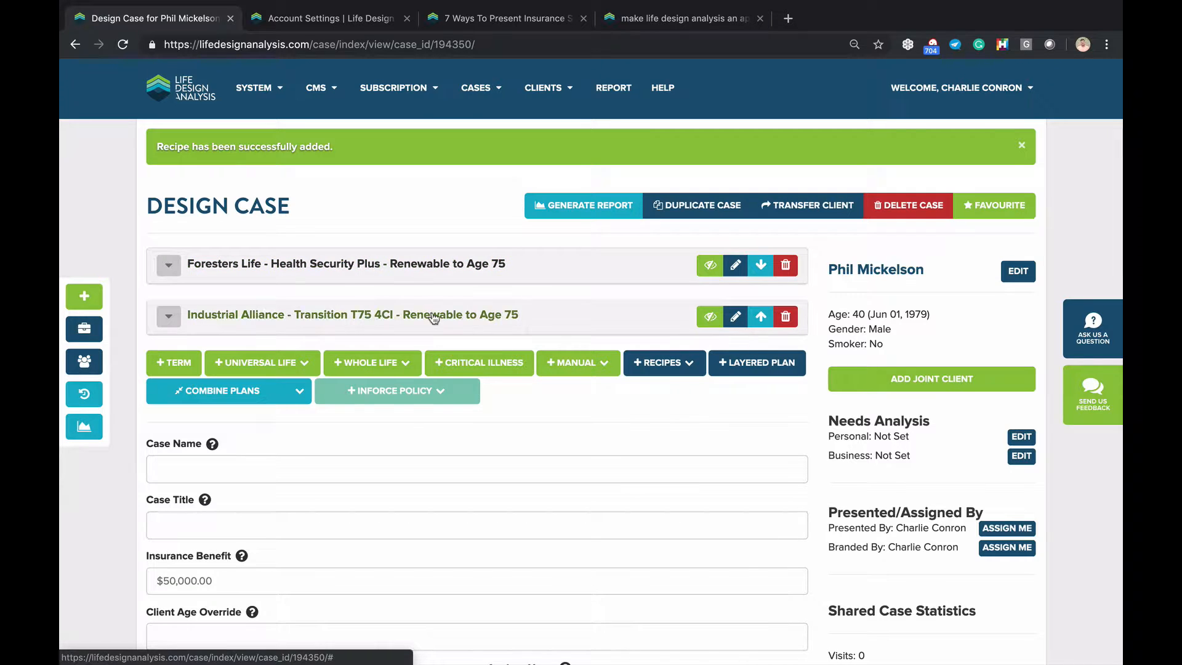
scroll(343, 311, down, 1)
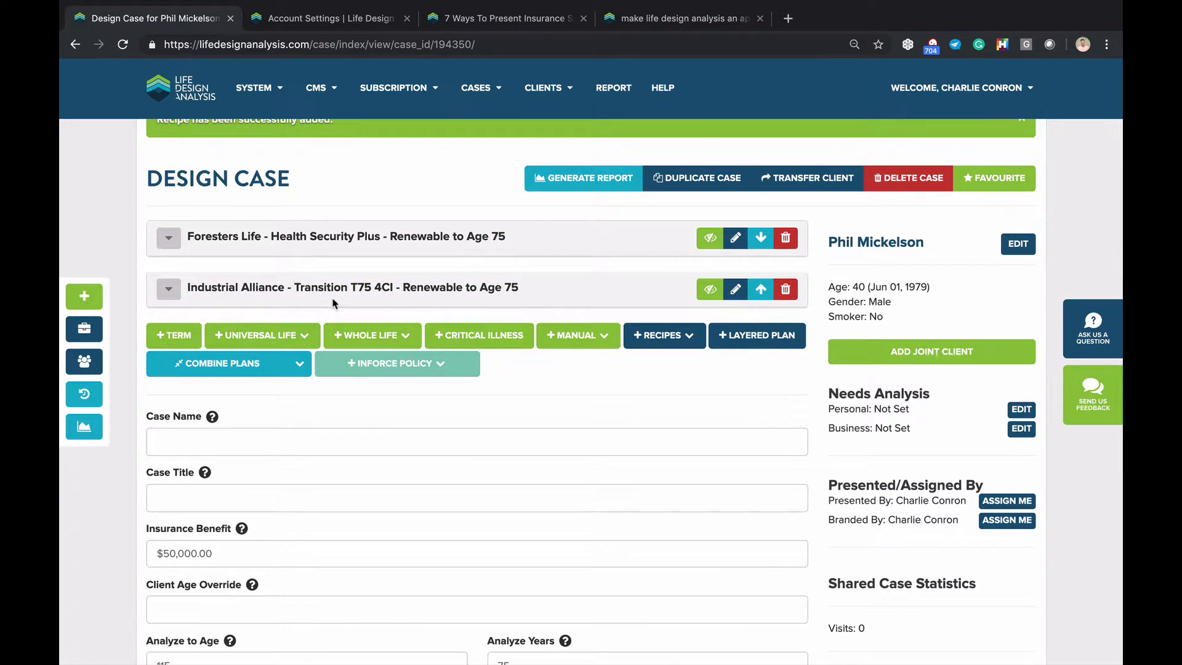
click(201, 503)
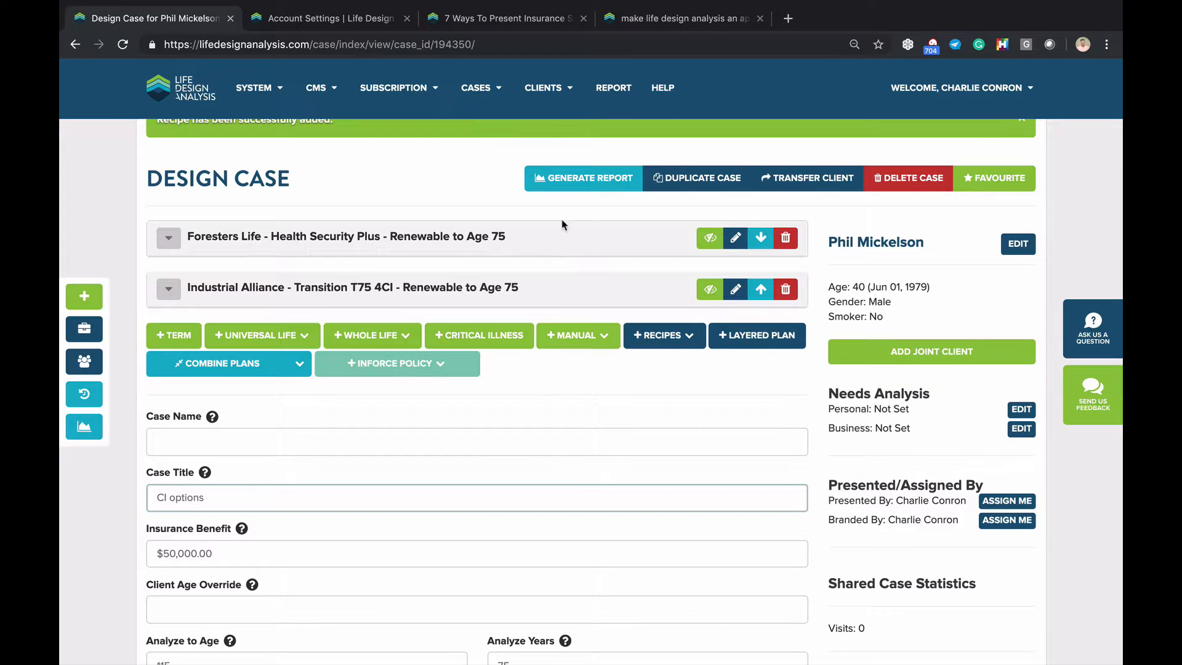
click(588, 189)
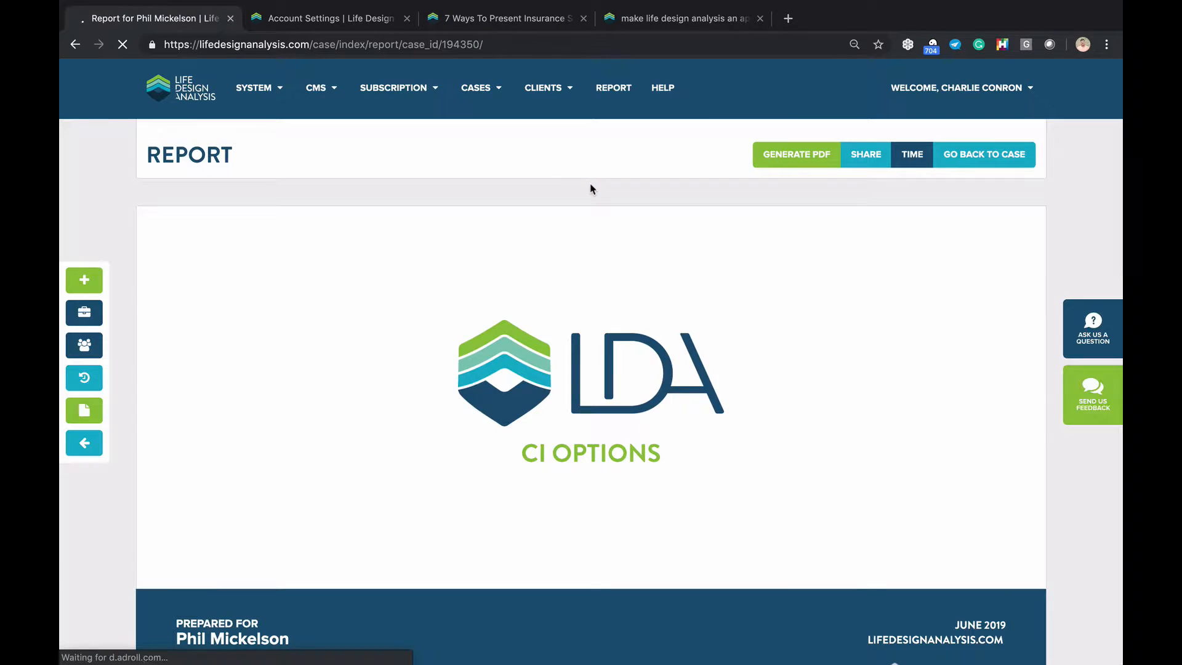
Review the CI Options report's premium schedule, charts and Presentation Summary, then go back to the case
scroll(589, 189, down, 4)
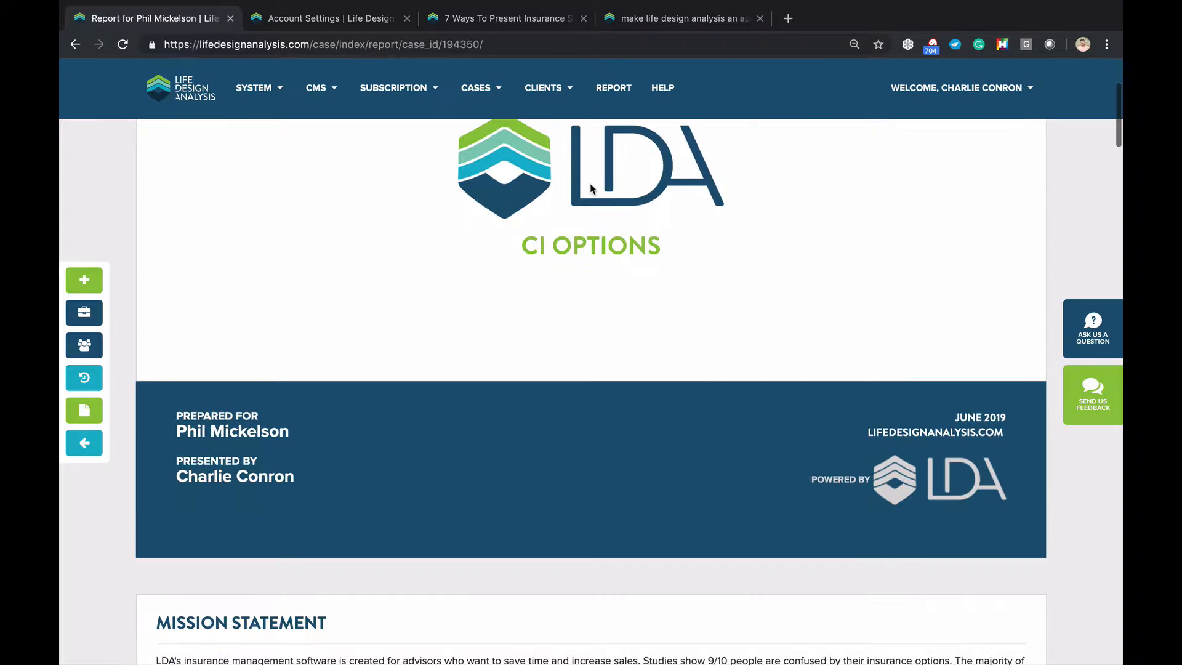
scroll(590, 189, down, 8)
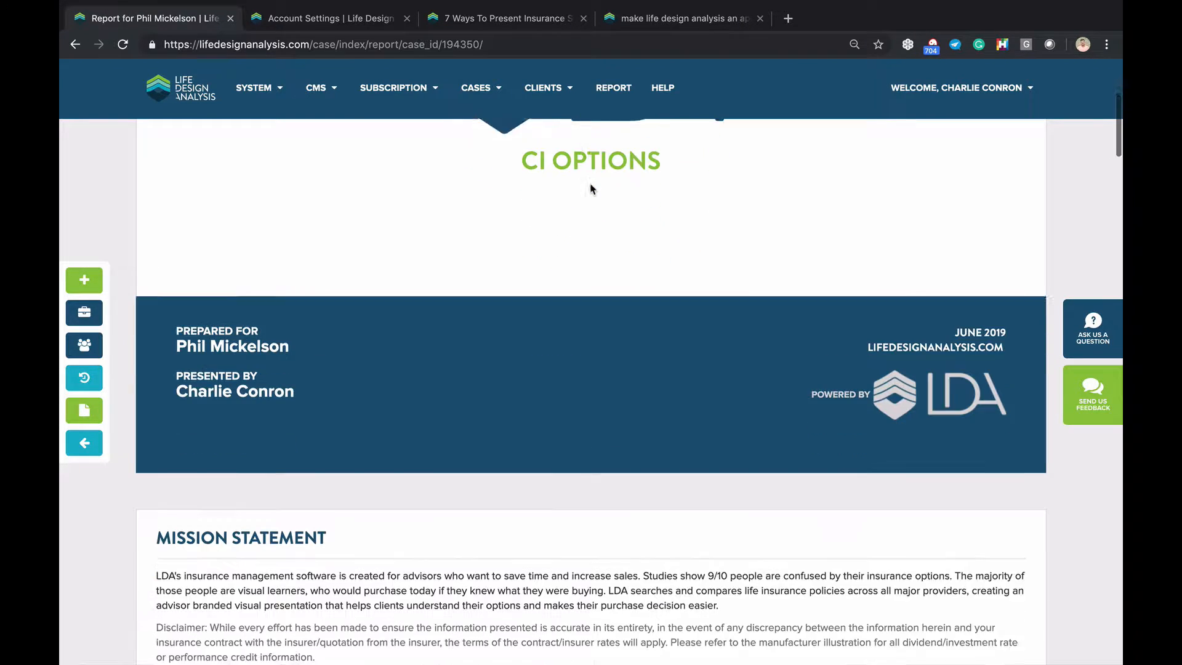
scroll(589, 189, down, 5)
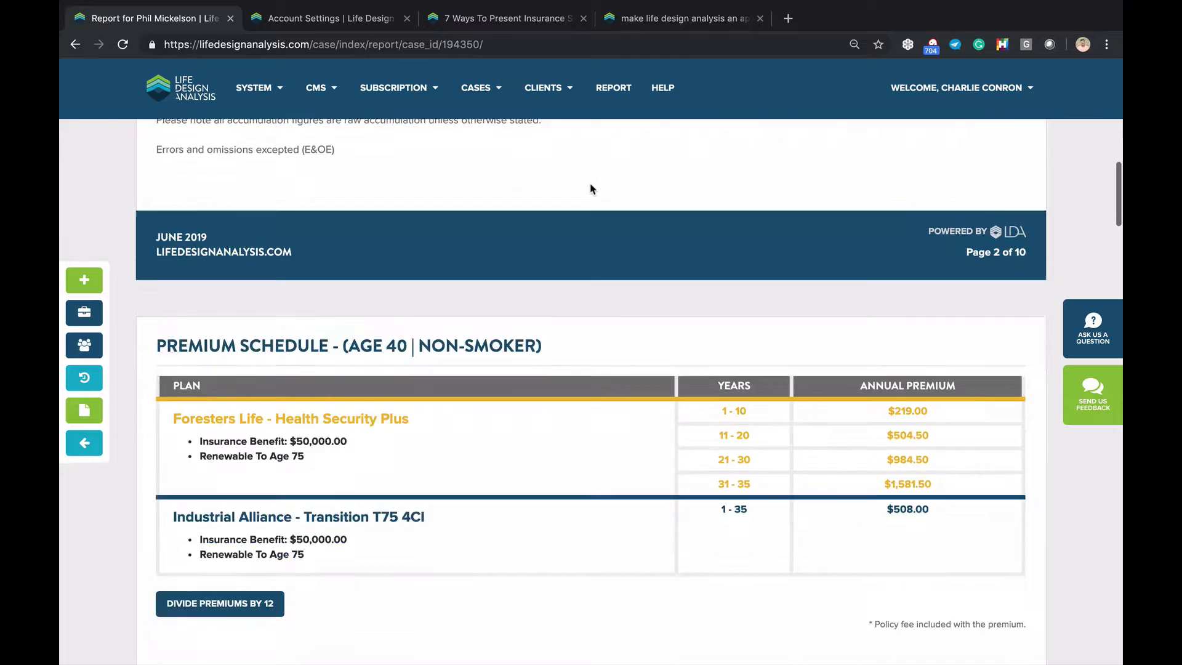
scroll(958, 290, down, 1)
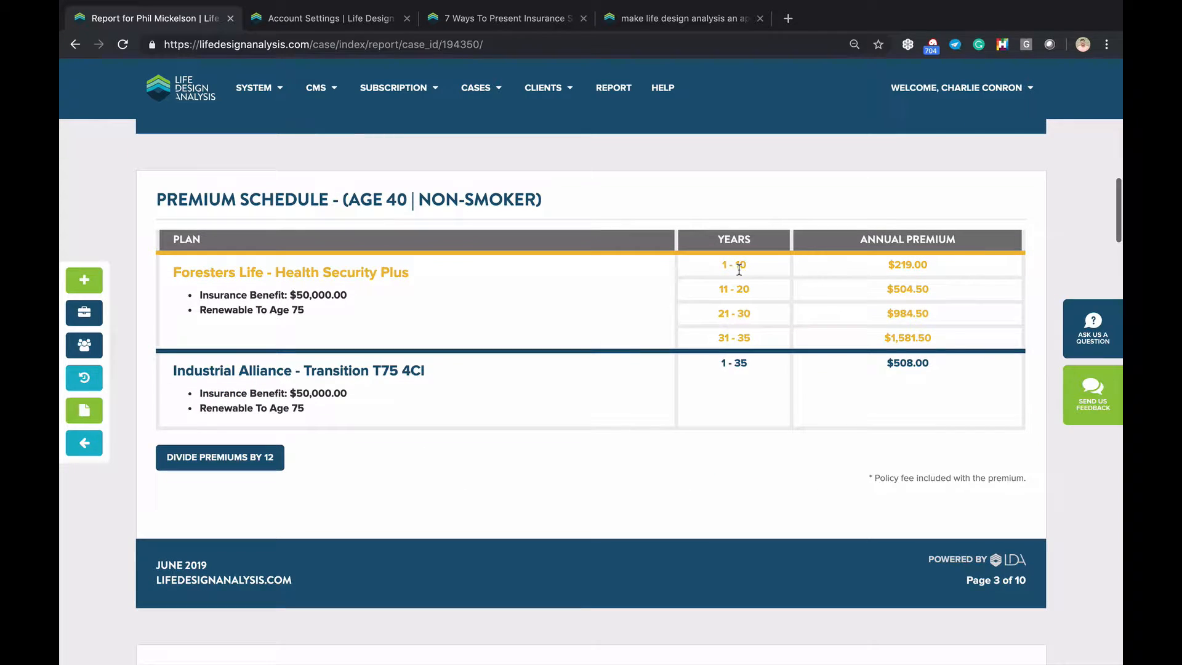
scroll(738, 271, down, 5)
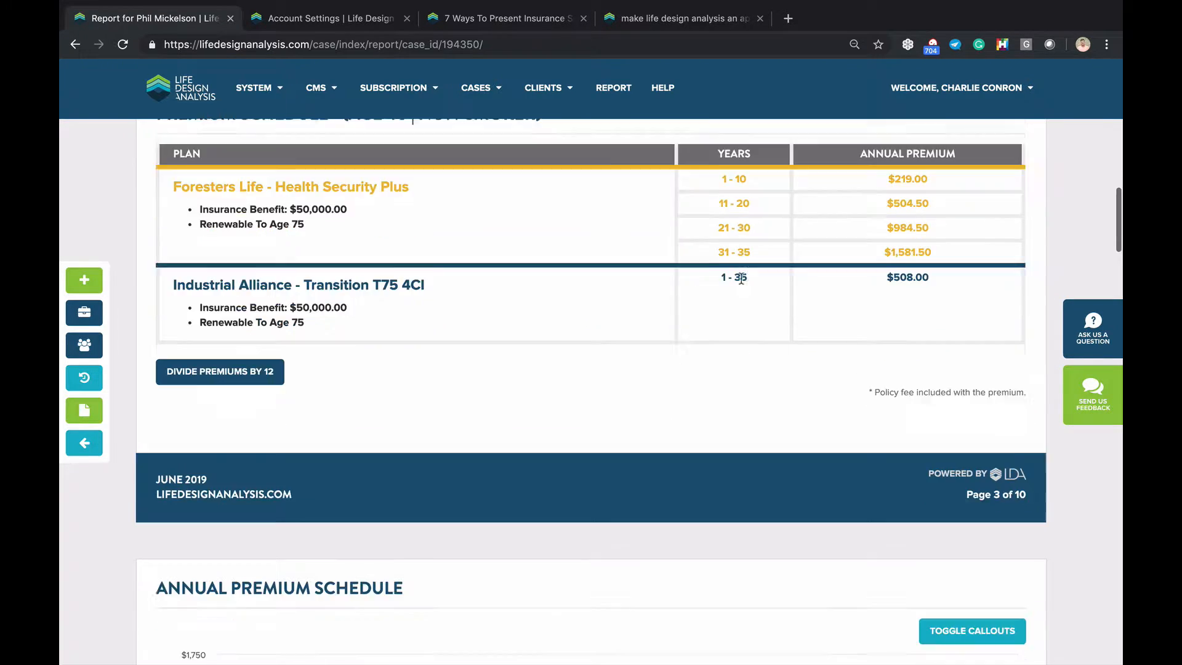
scroll(741, 280, down, 4)
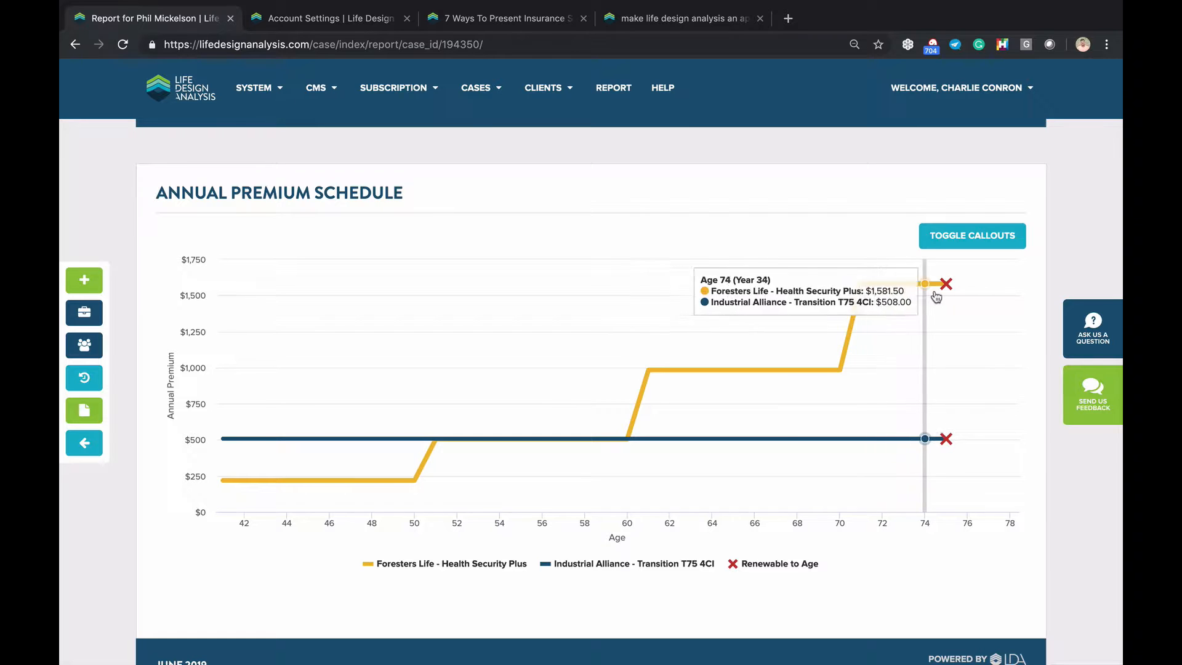
scroll(791, 344, down, 8)
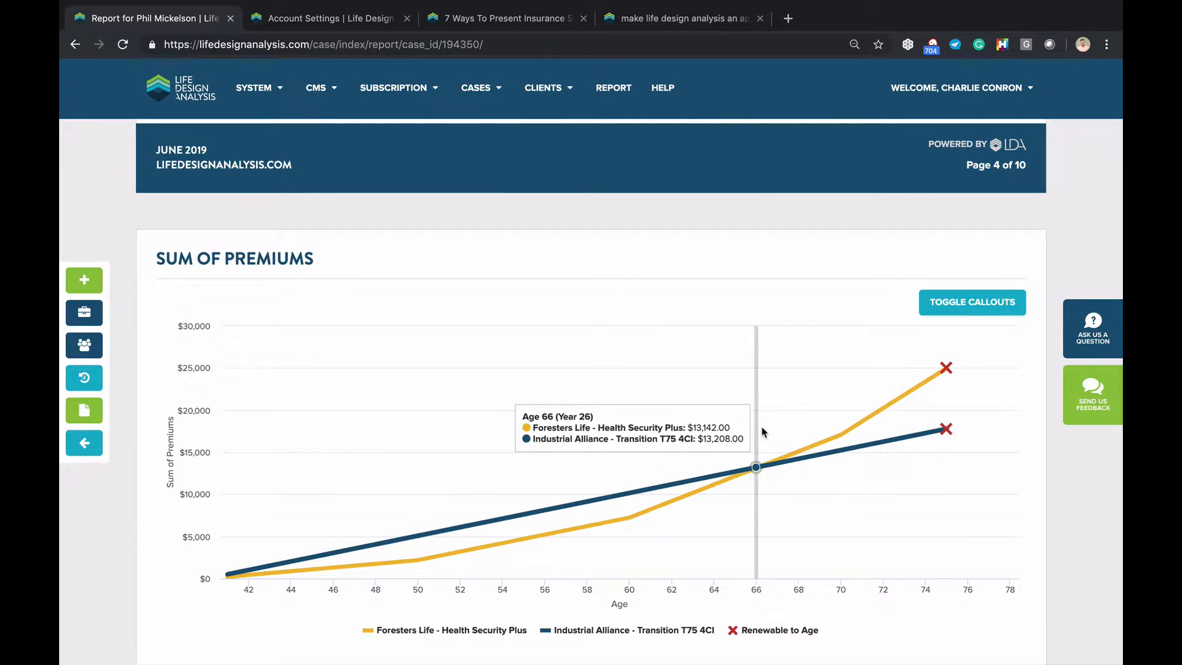
scroll(702, 421, down, 6)
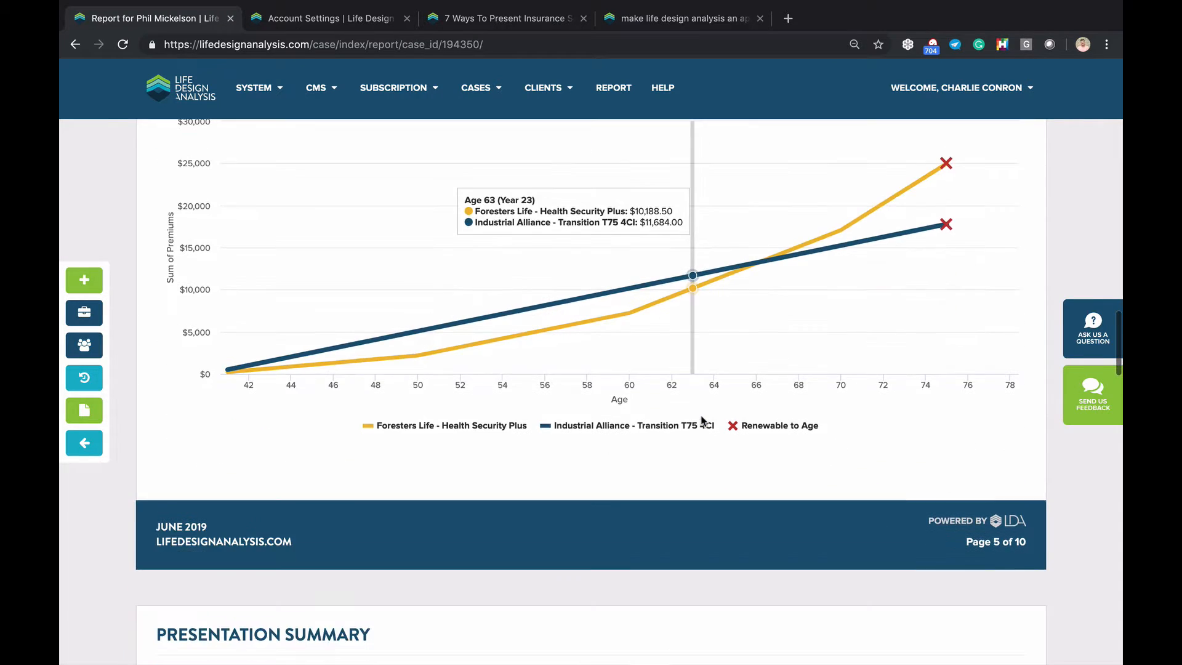
scroll(702, 421, down, 4)
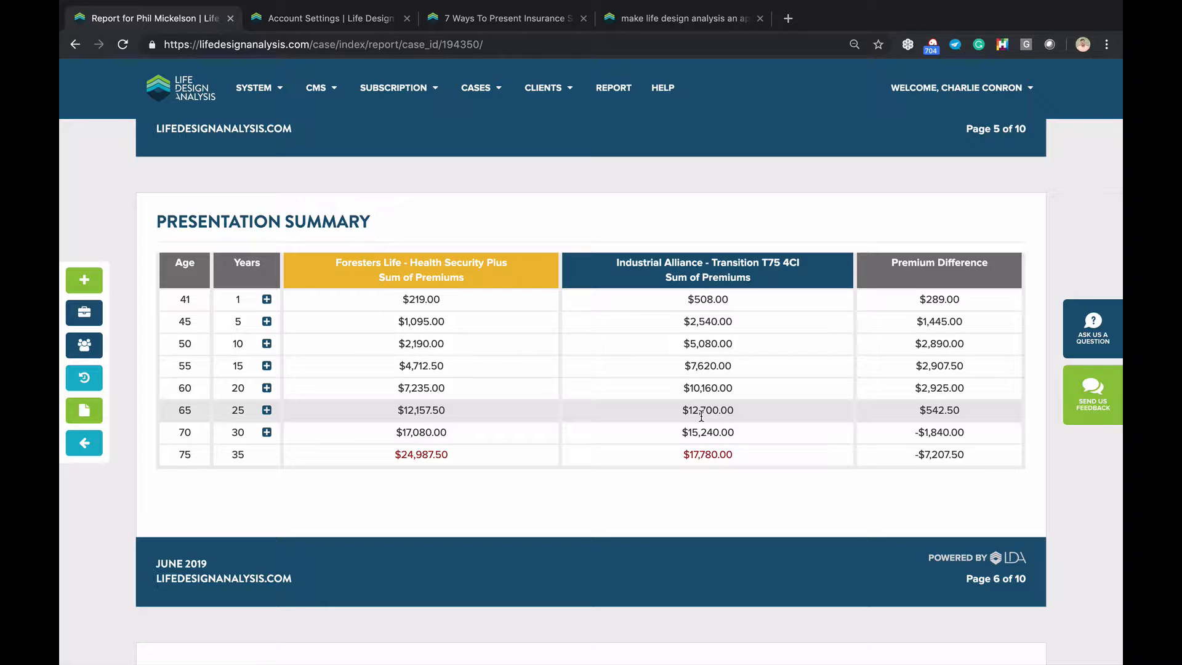
scroll(701, 416, down, 1)
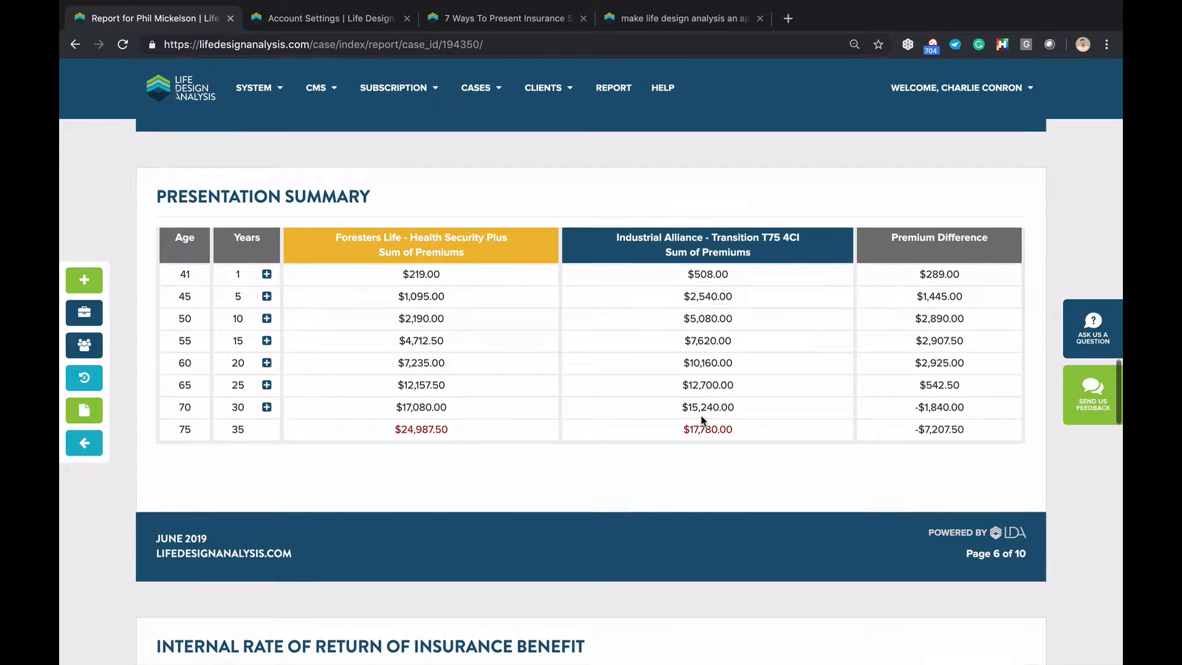
scroll(701, 416, up, 2)
scroll(701, 416, up, 1)
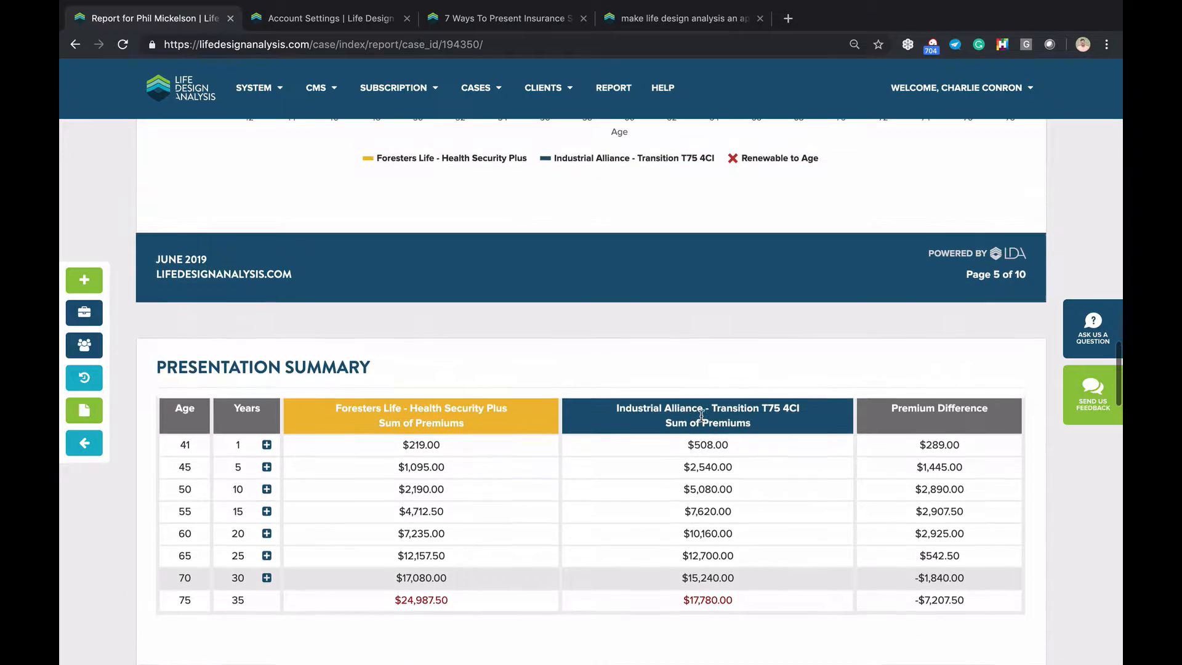
click(85, 442)
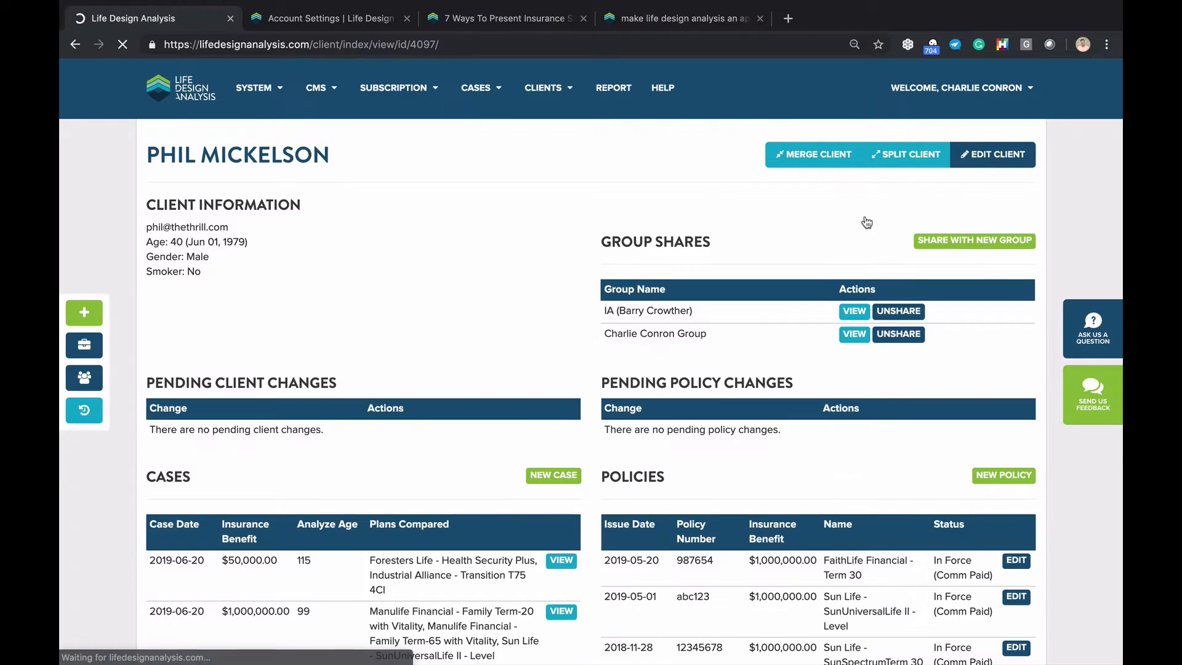
Review the client's Cases table, return to the dashboard, and open another Life Design Analysis page in a new tab
scroll(455, 188, down, 3)
scroll(456, 187, down, 2)
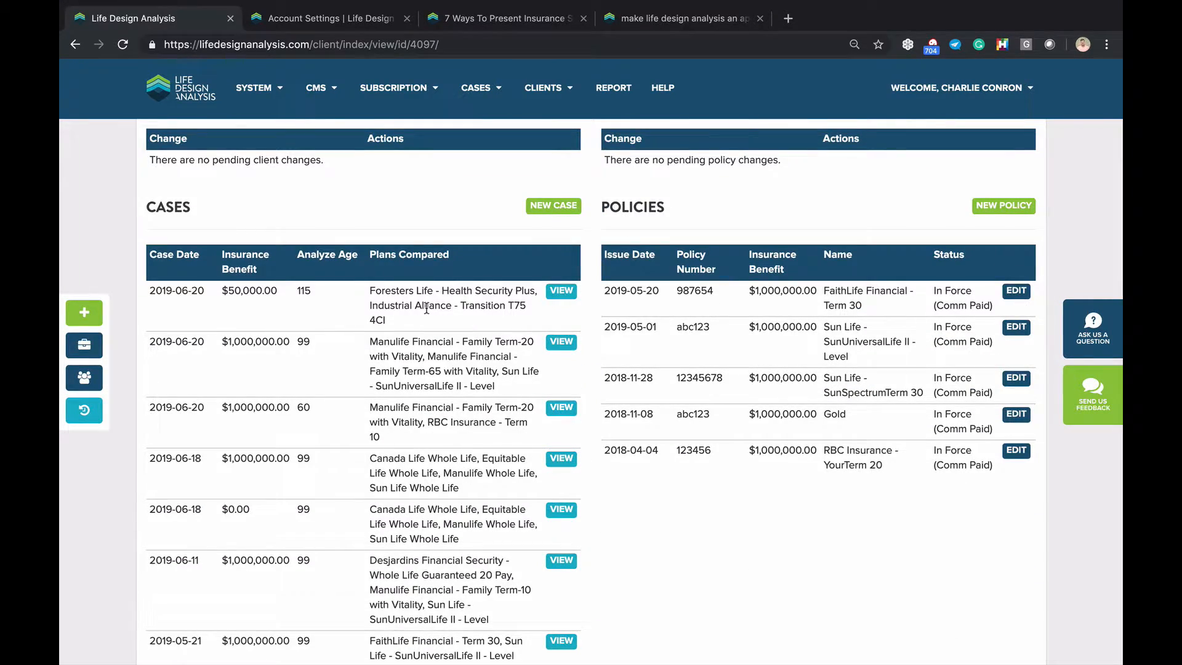
scroll(427, 308, down, 1)
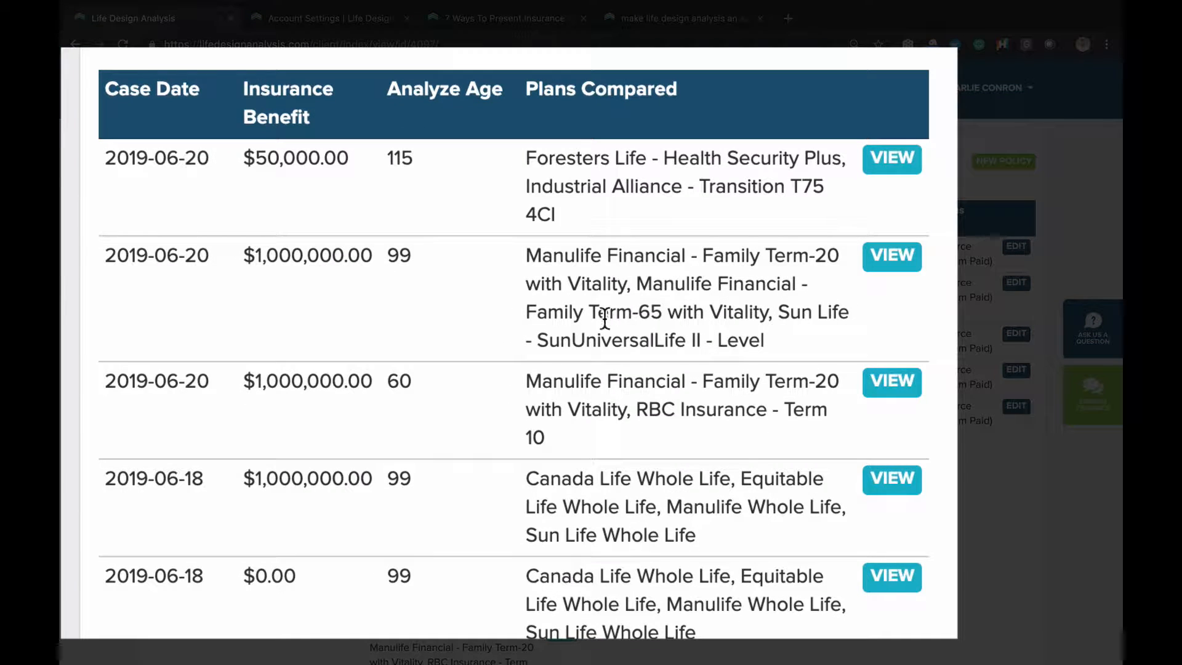
double_click(148, 389)
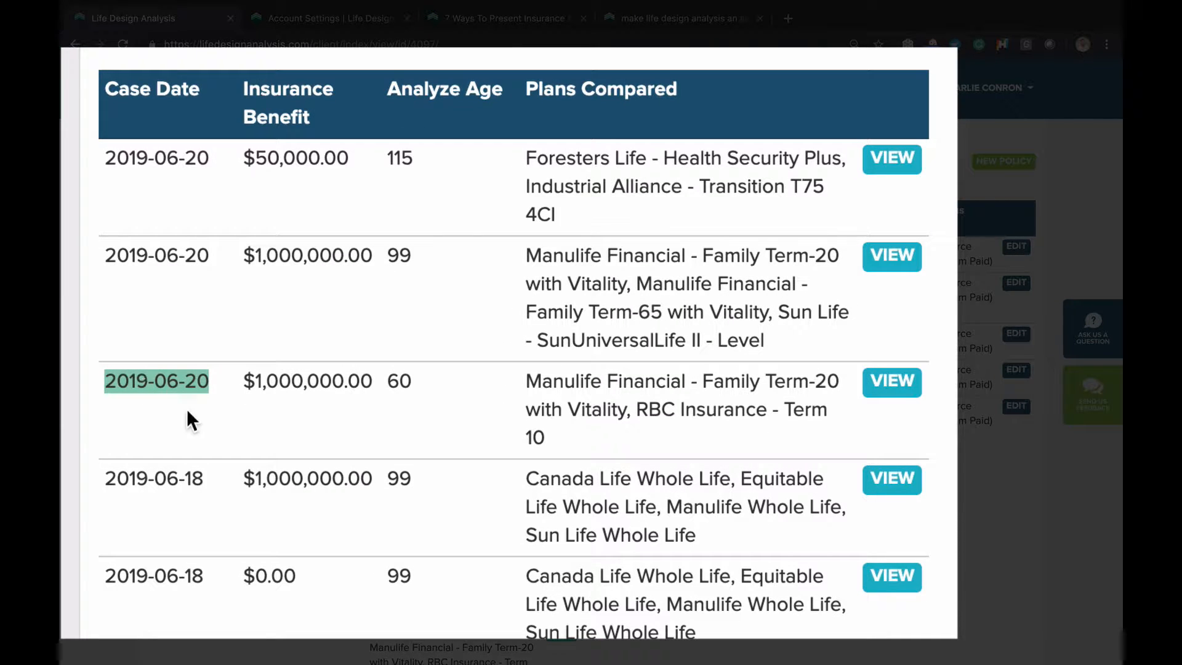
click(155, 403)
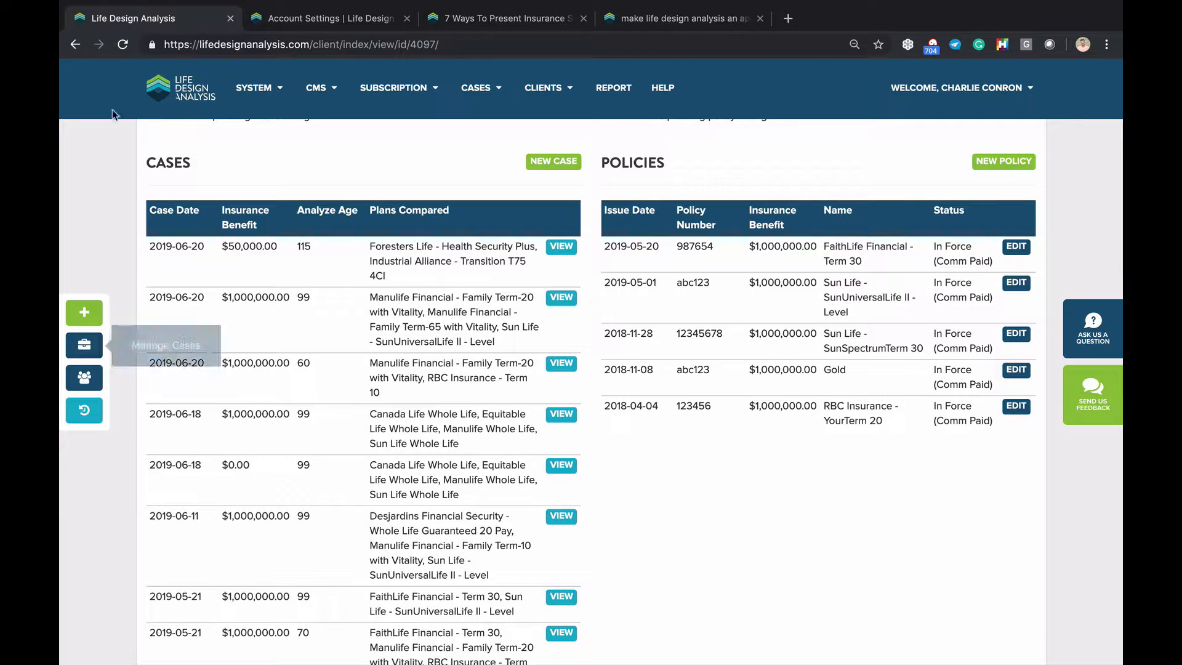
click(169, 99)
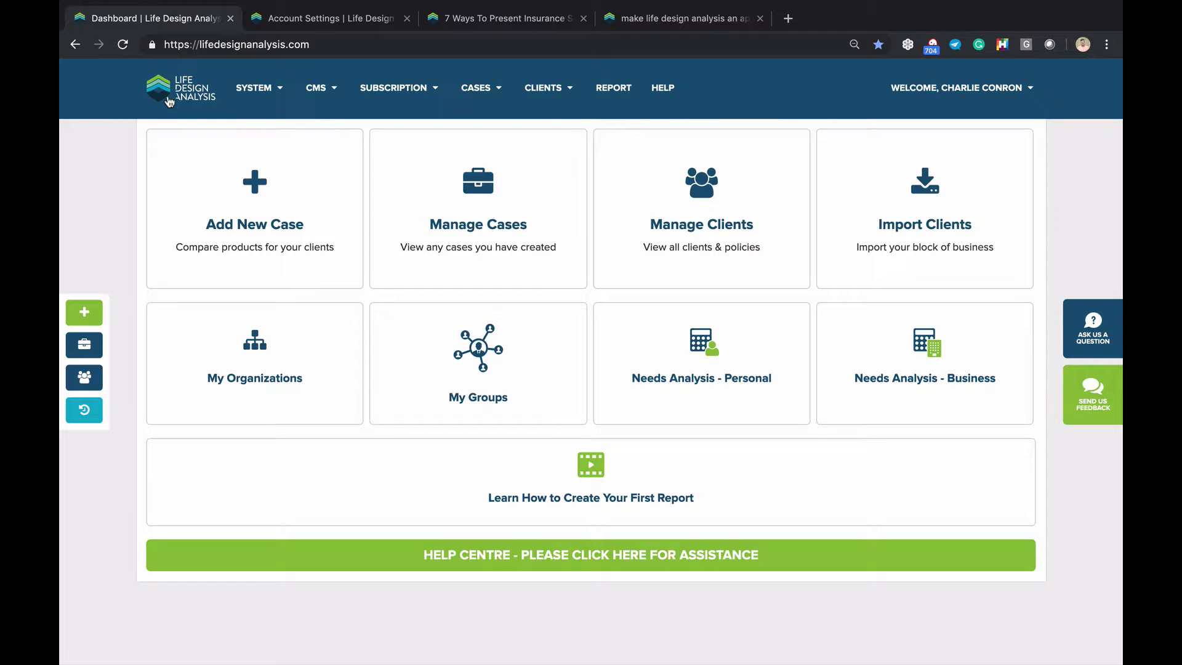
super+click(169, 101)
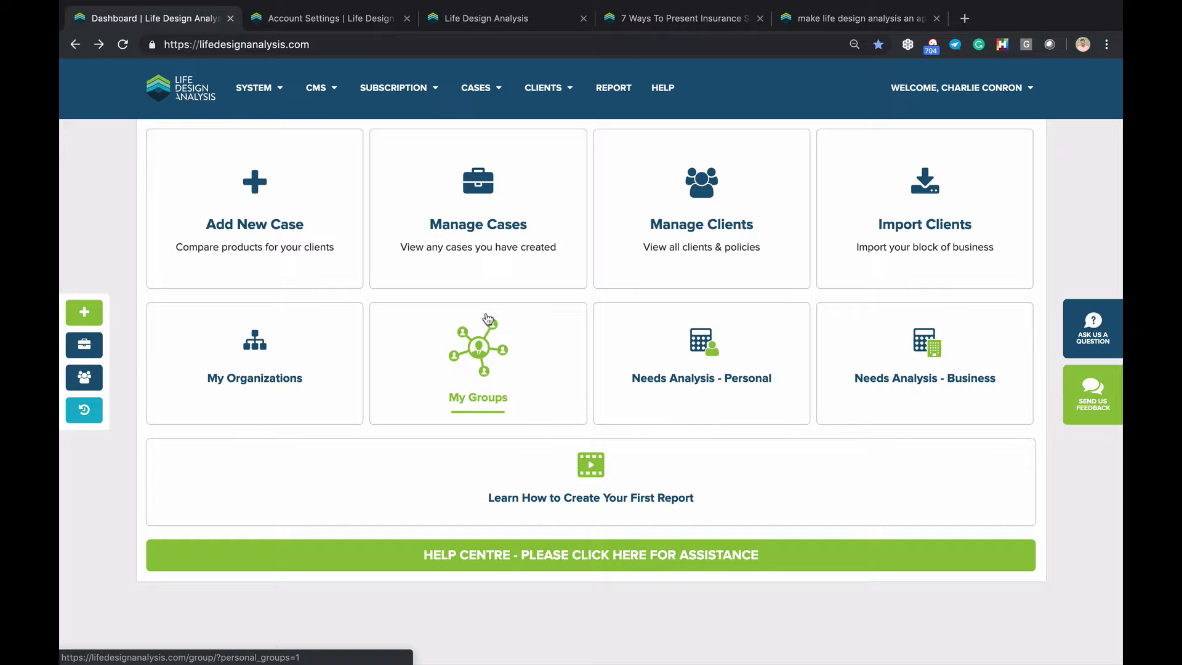
Show the System section of Account Settings and scroll down to the Case Opportunities recipes
click(347, 24)
scroll(295, 298, up, 3)
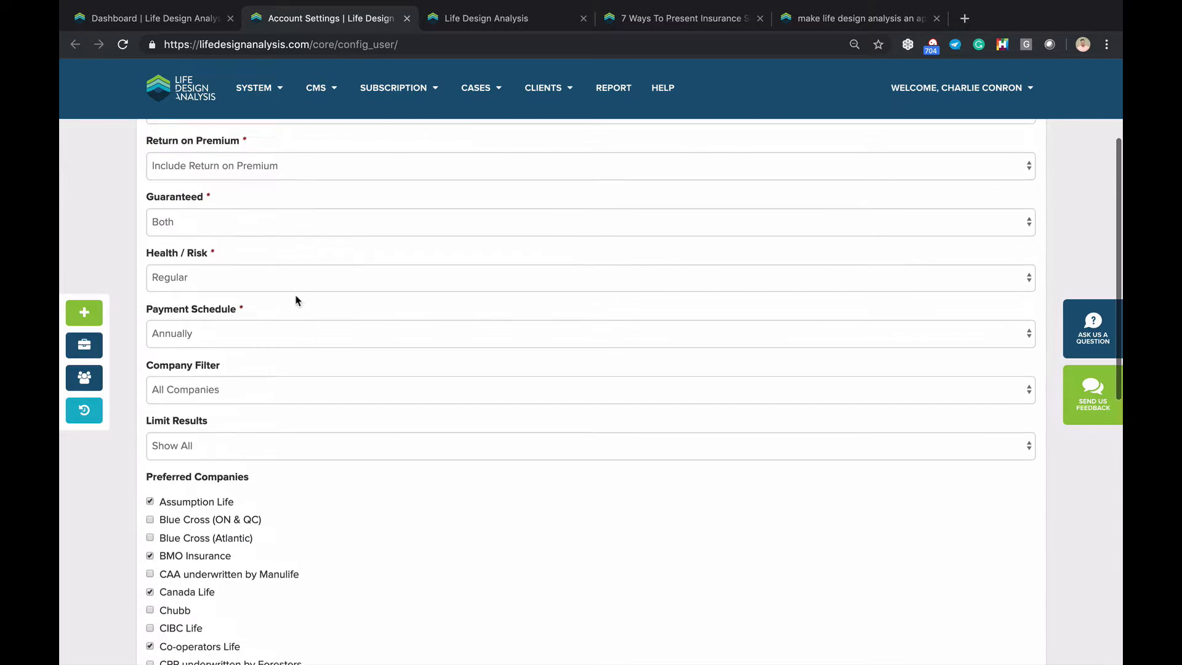
scroll(268, 502, up, 3)
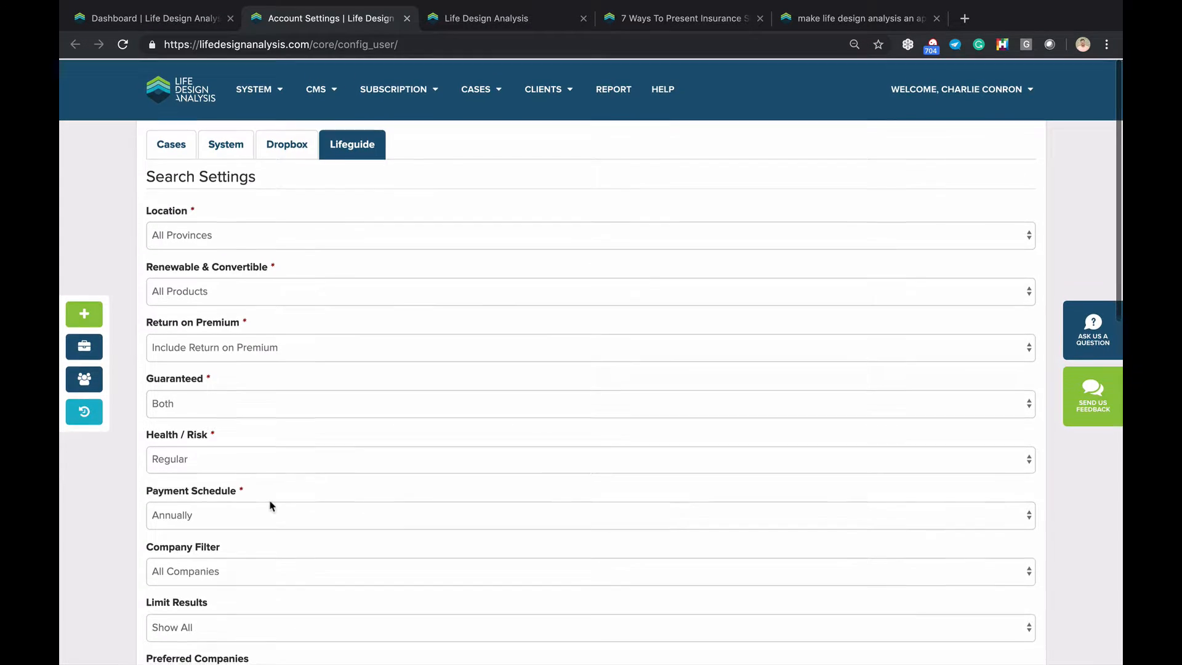
click(234, 143)
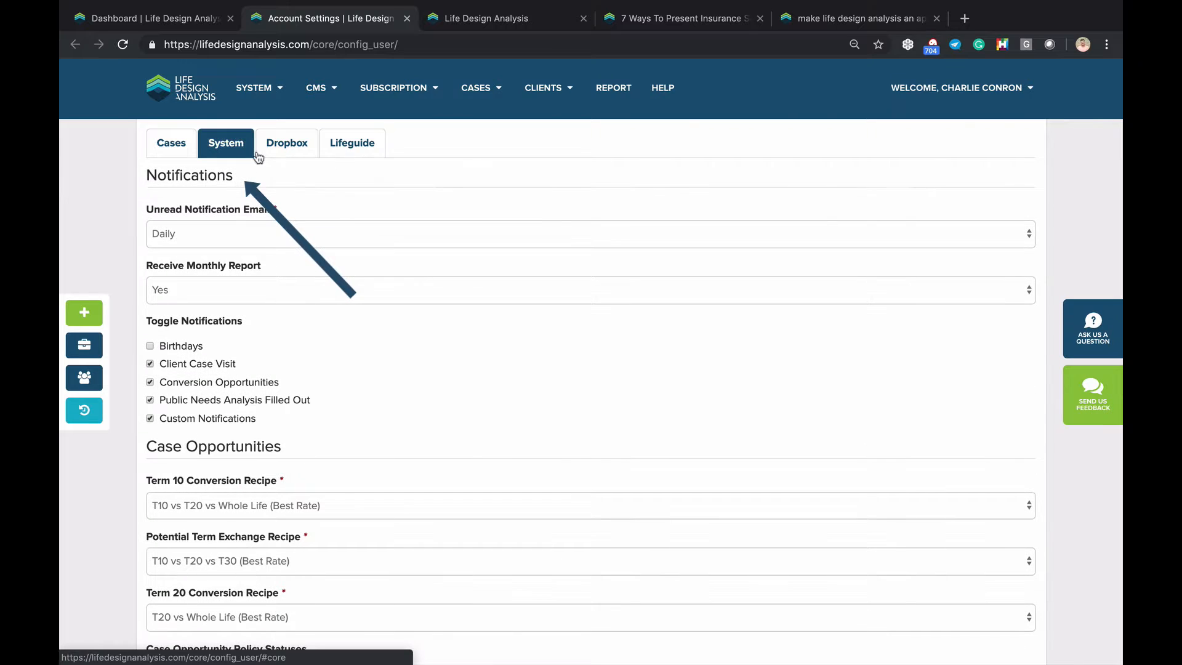
scroll(293, 340, down, 4)
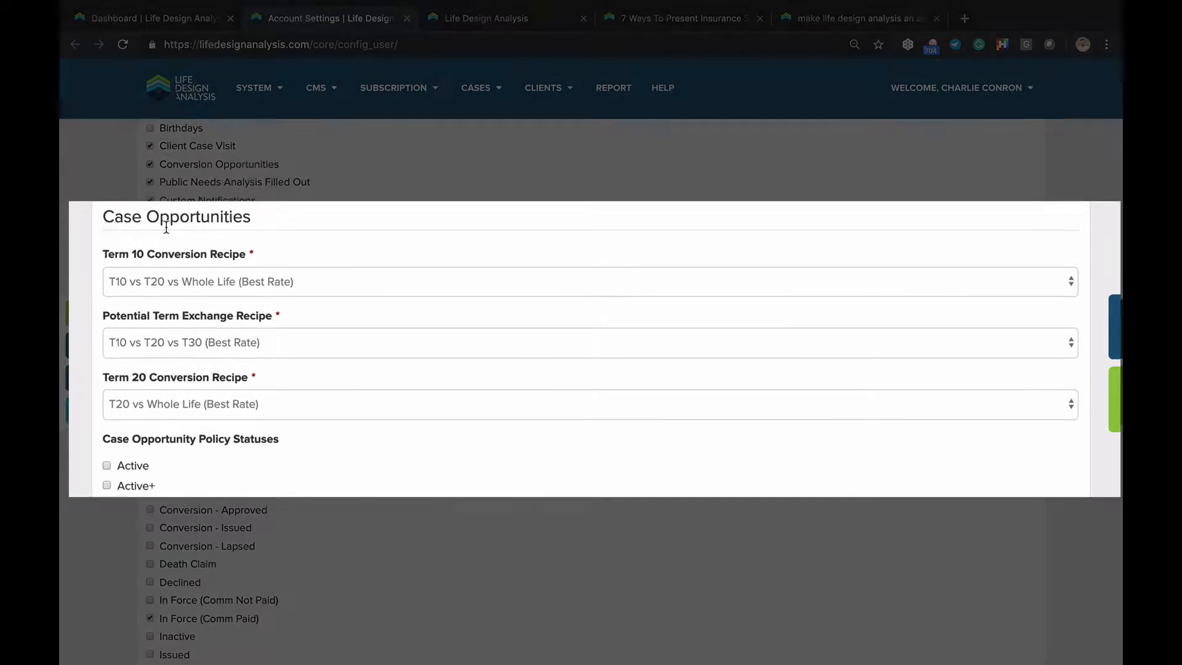
scroll(246, 226, down, 1)
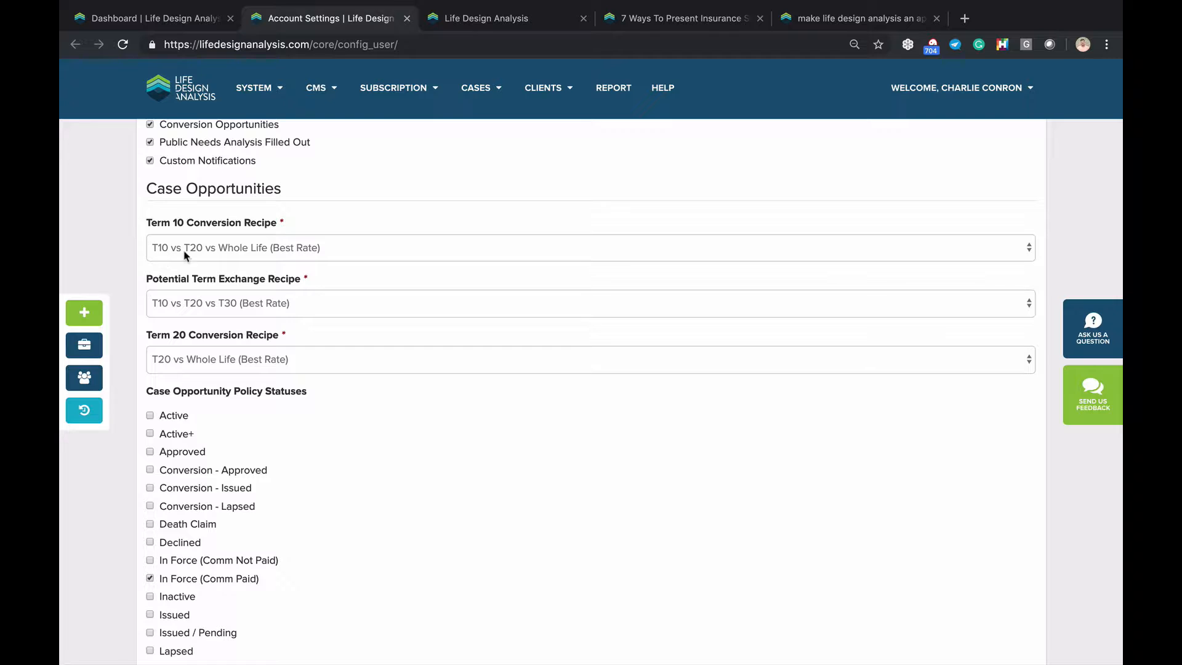
Check the Term 10 Conversion Recipe choices, keeping T10 vs T20 vs Whole Life (Best Rate), then open the account menu
click(256, 251)
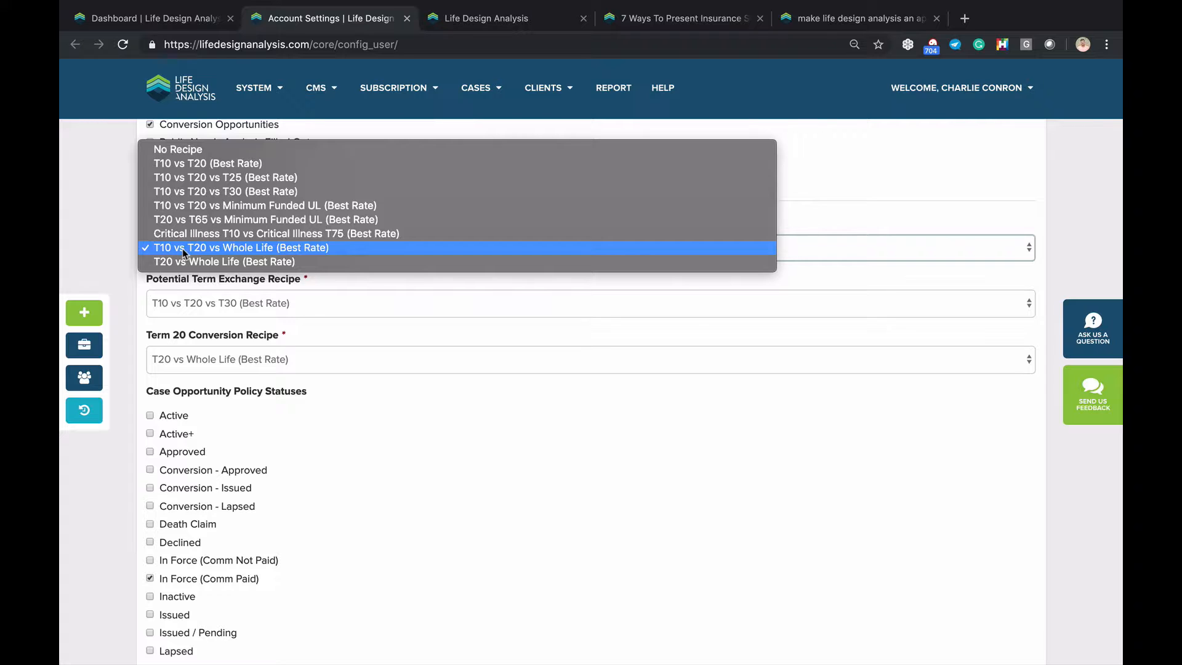
click(110, 260)
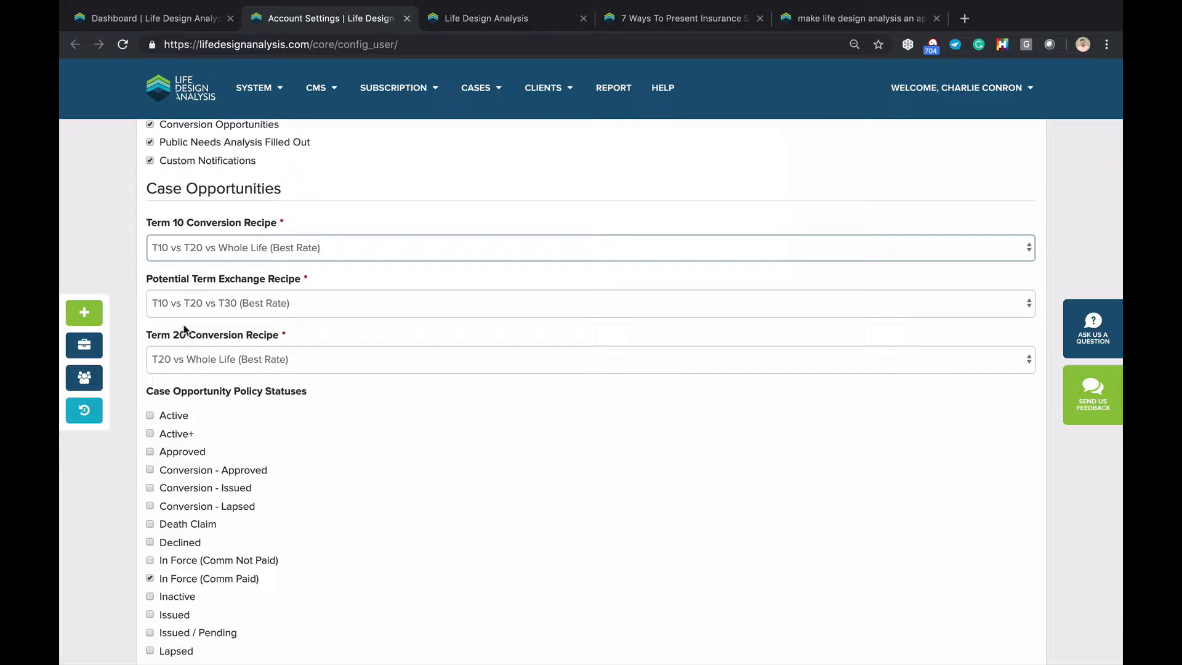
scroll(179, 351, down, 2)
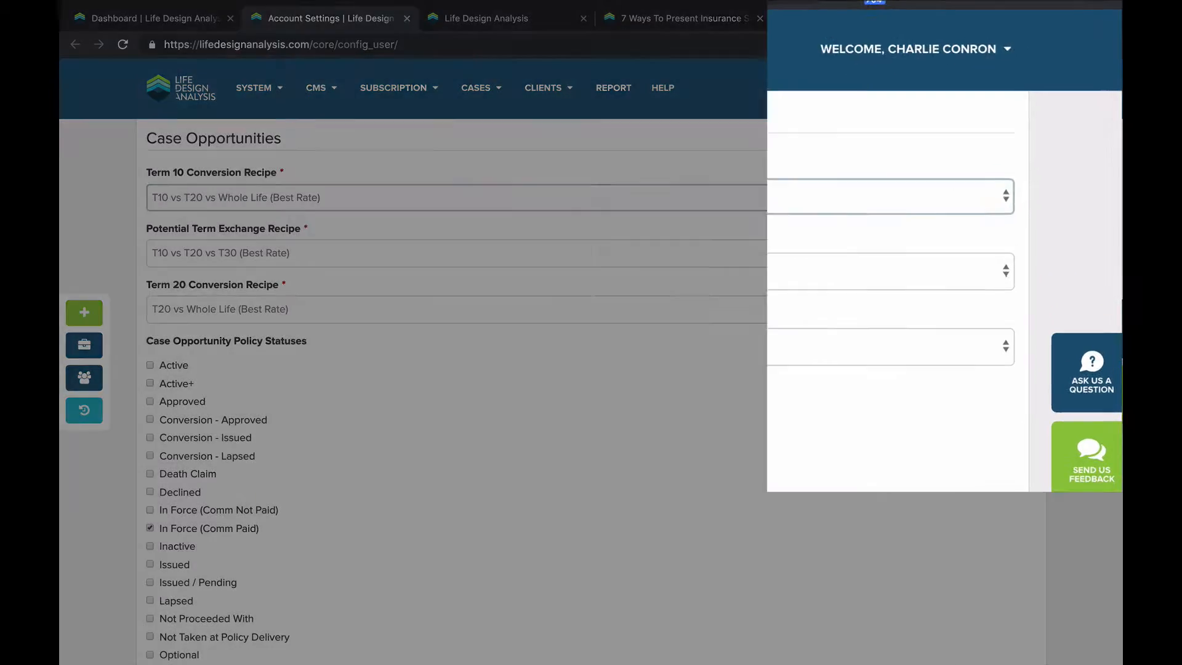
click(958, 91)
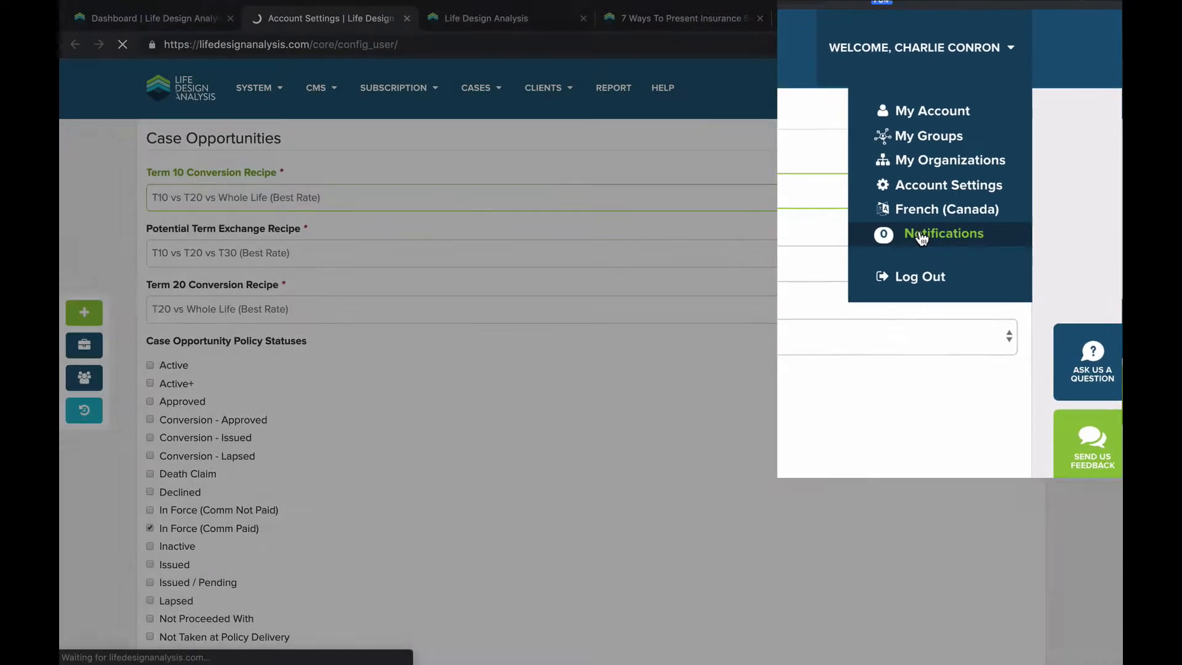
Open Notifications and highlight the Term 20 note about the example case and renewal year 2024
click(861, 308)
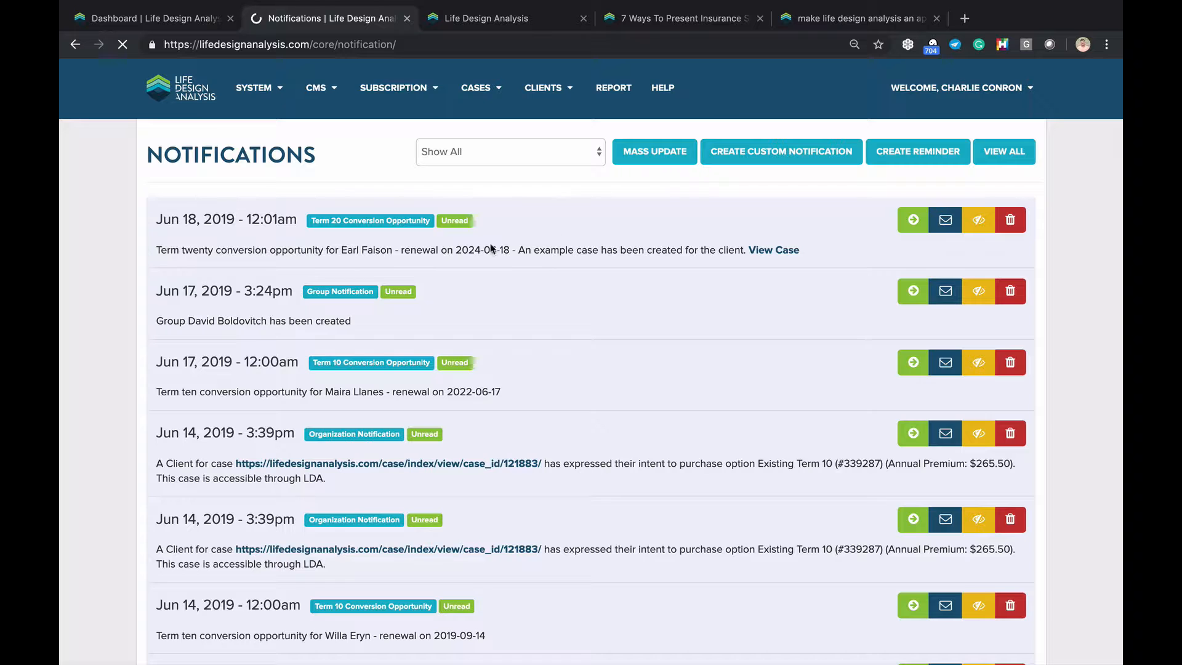
drag(520, 250, 672, 245)
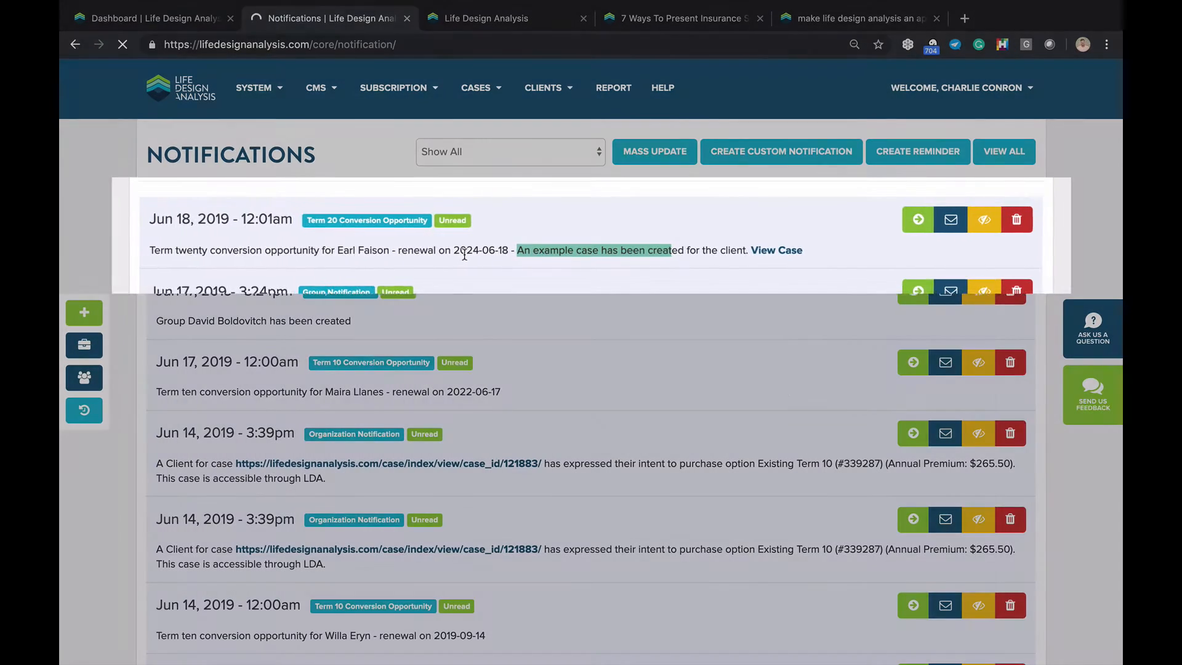
drag(455, 250, 496, 250)
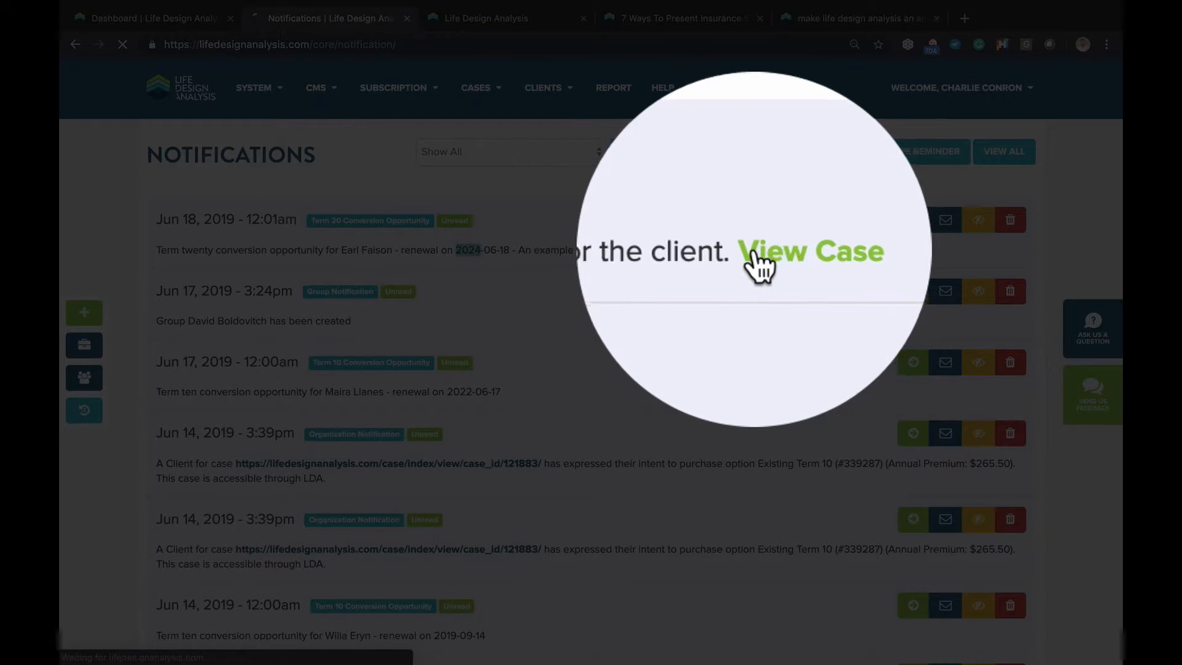
Open the example case and select the client's Manulife T20 in-force term policy
click(766, 252)
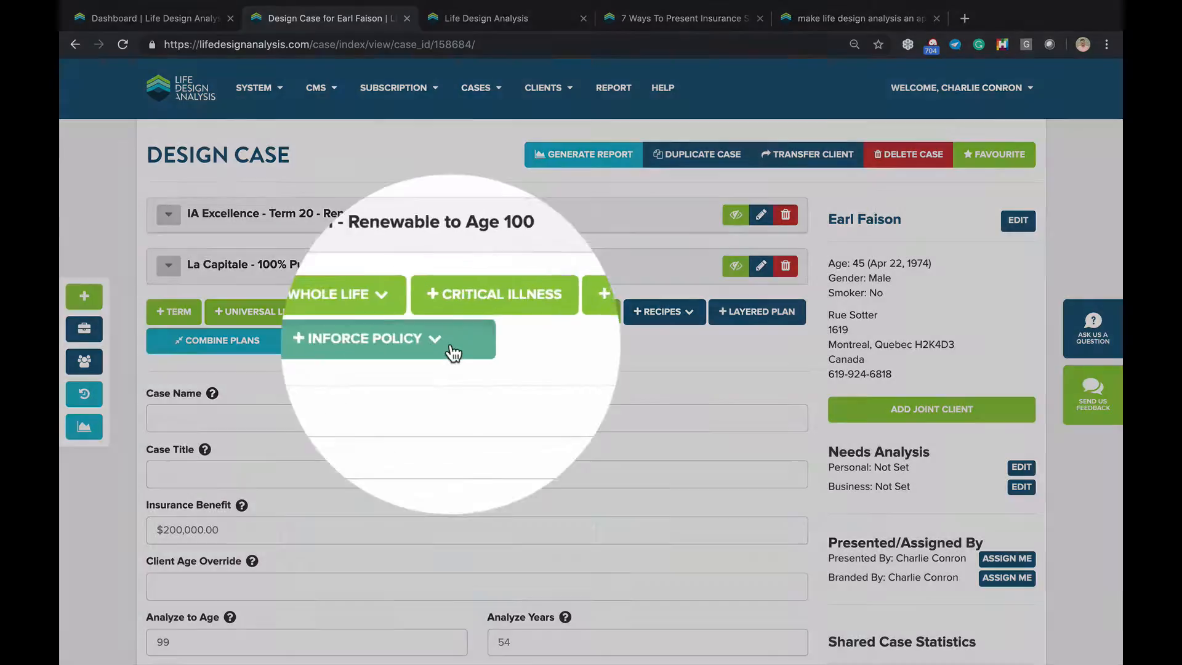
click(452, 349)
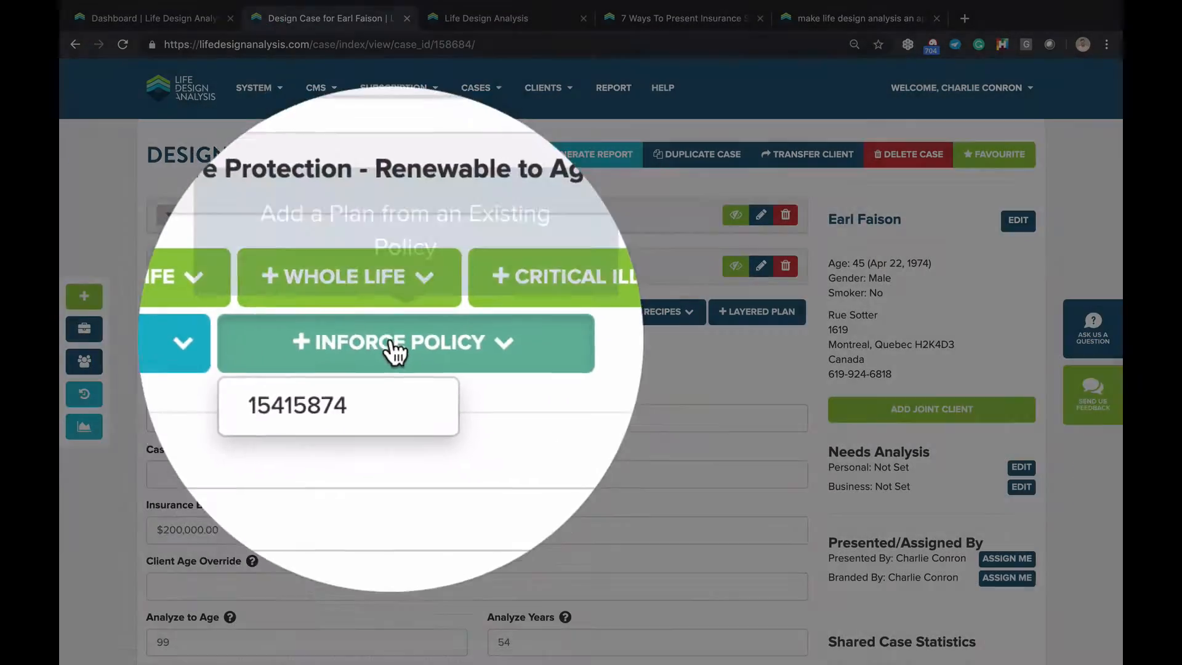
click(375, 364)
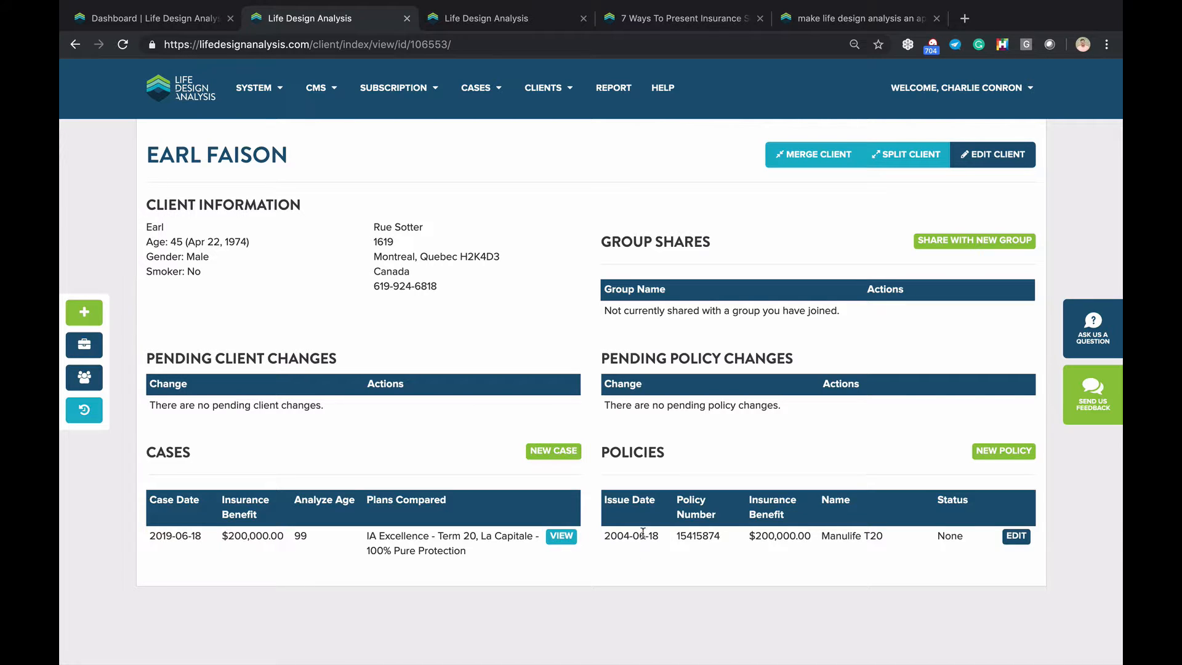
triple_click(652, 533)
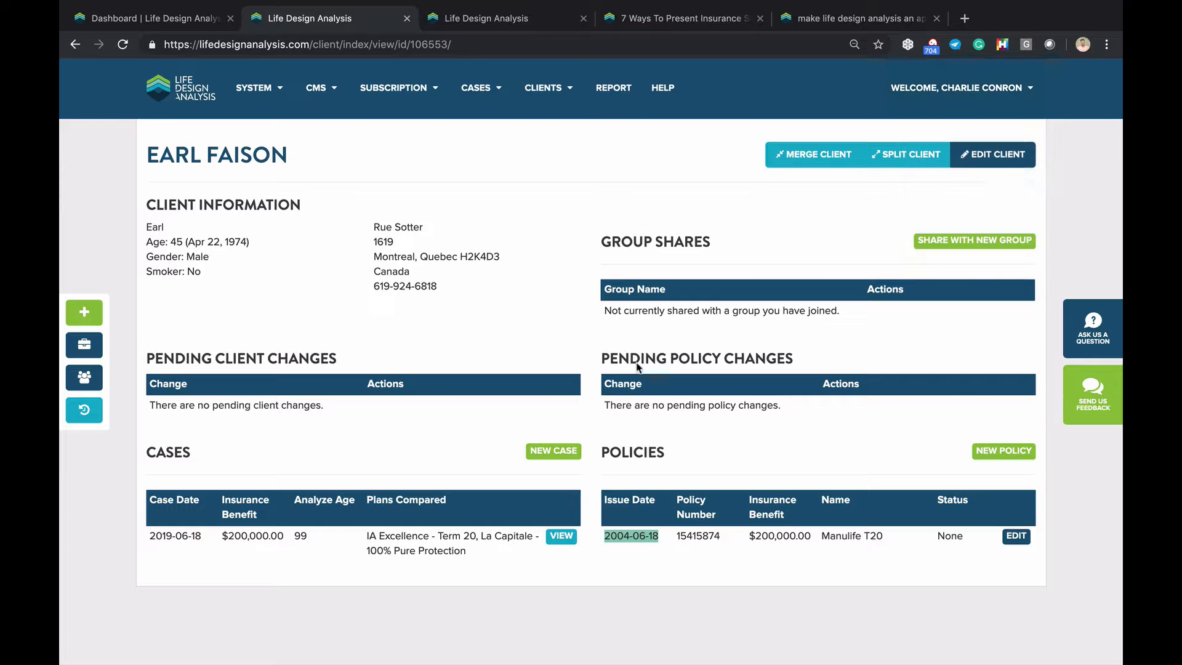
click(554, 538)
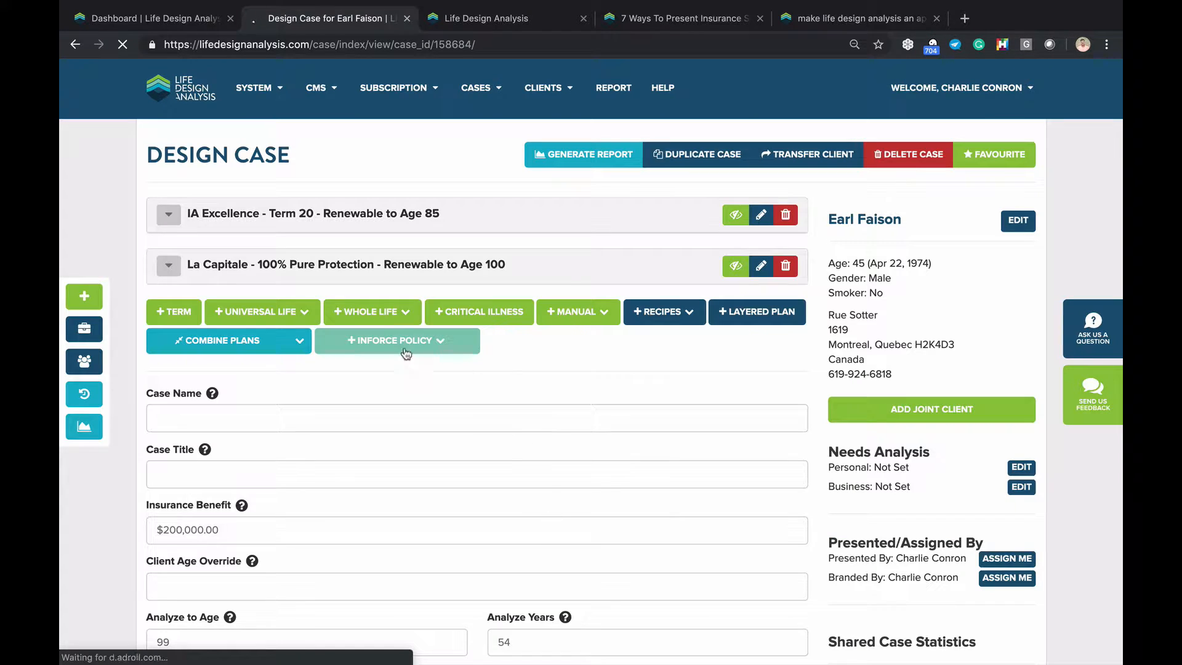
Review the Design Case and highlight the Smoker: No line, then visit the client's profile and return to the Dashboard
scroll(483, 262, down, 10)
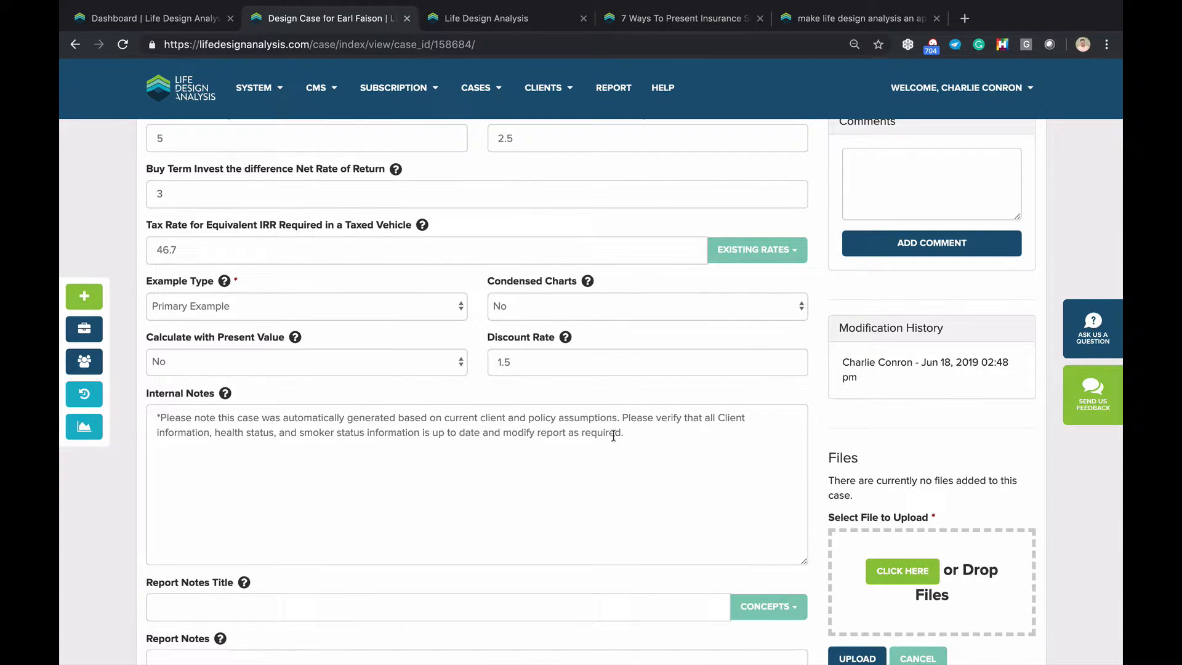
scroll(646, 452, up, 1)
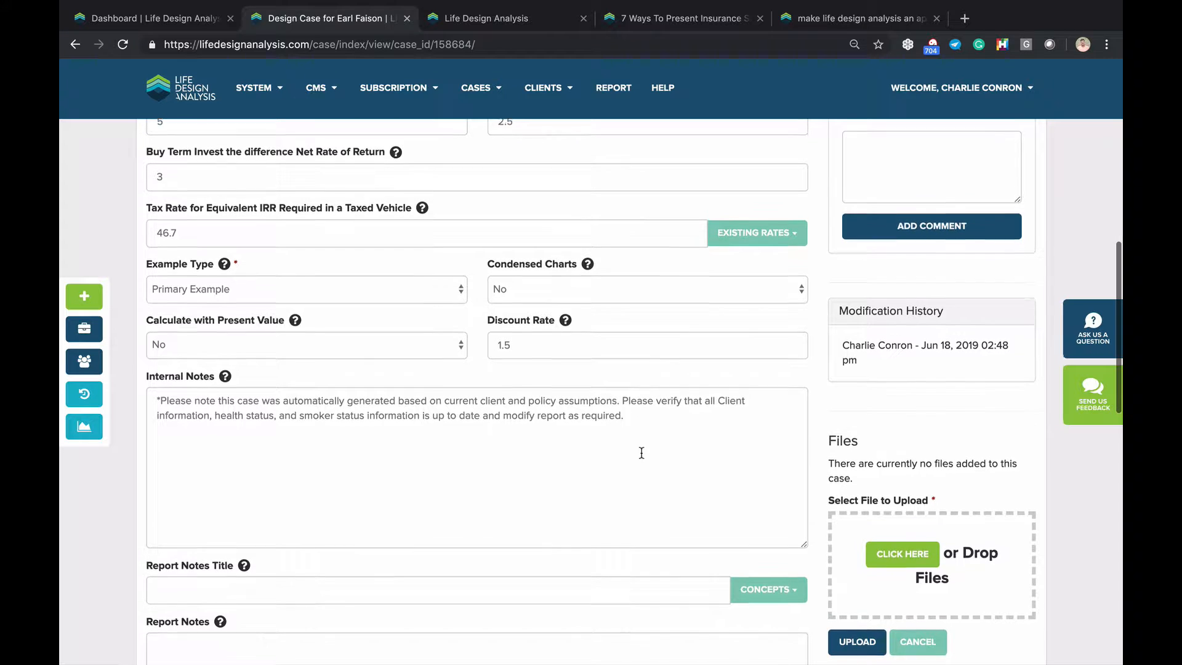
scroll(704, 490, up, 8)
scroll(871, 247, up, 1)
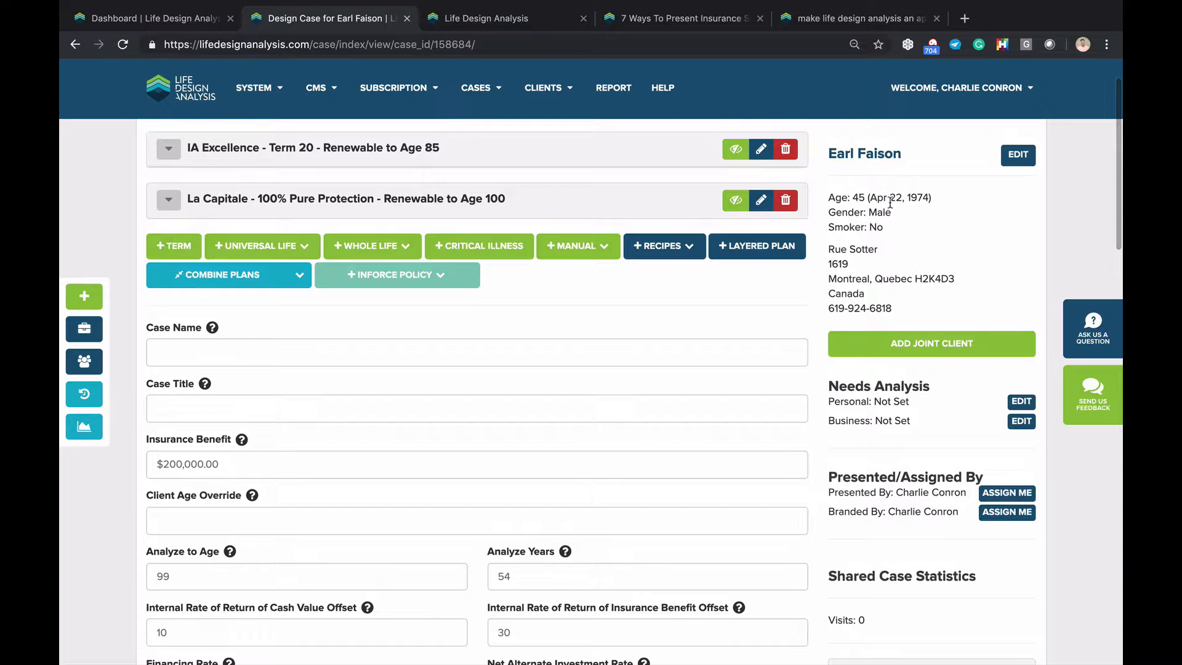
double_click(875, 227)
triple_click(875, 228)
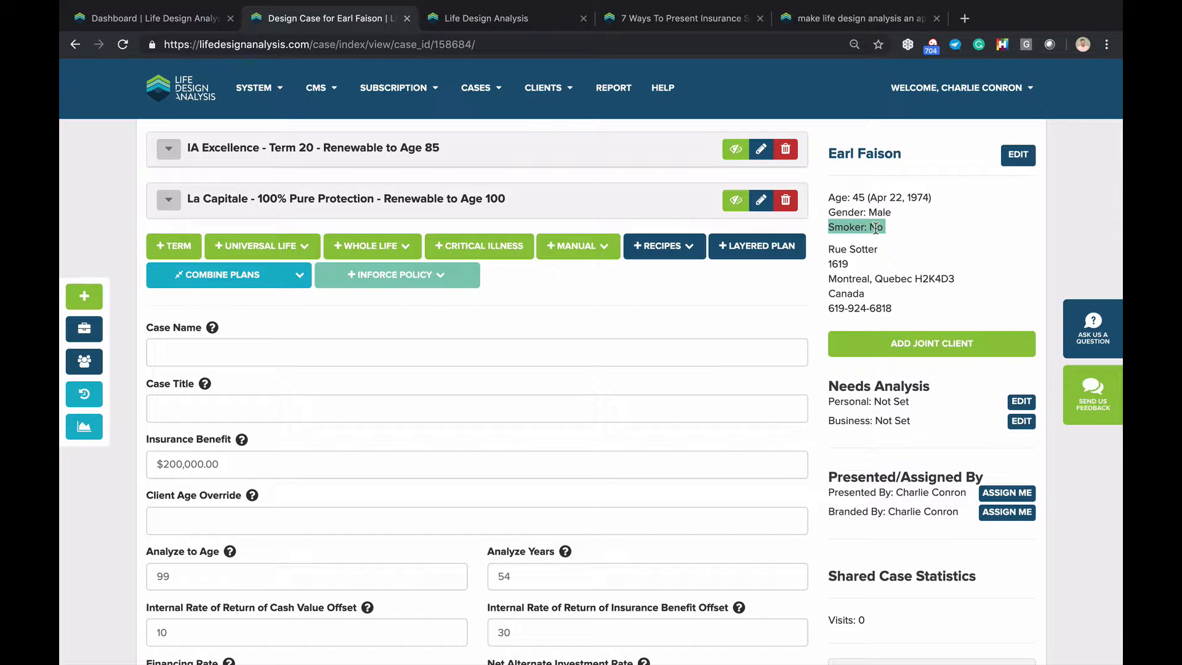
click(879, 155)
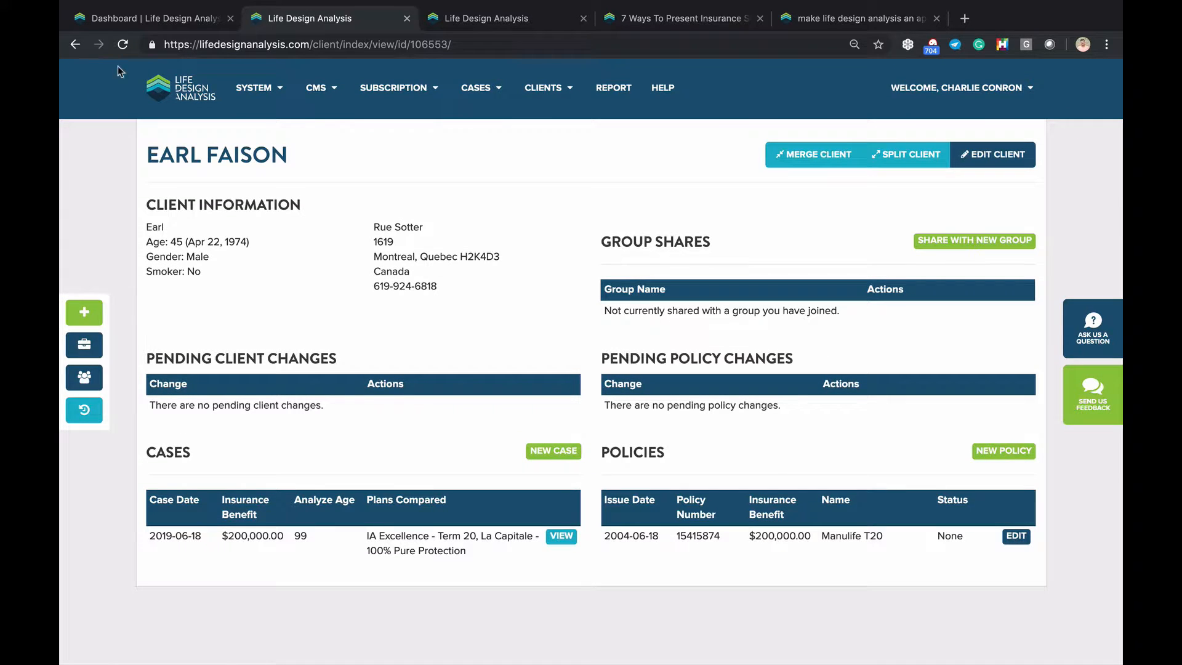
click(159, 89)
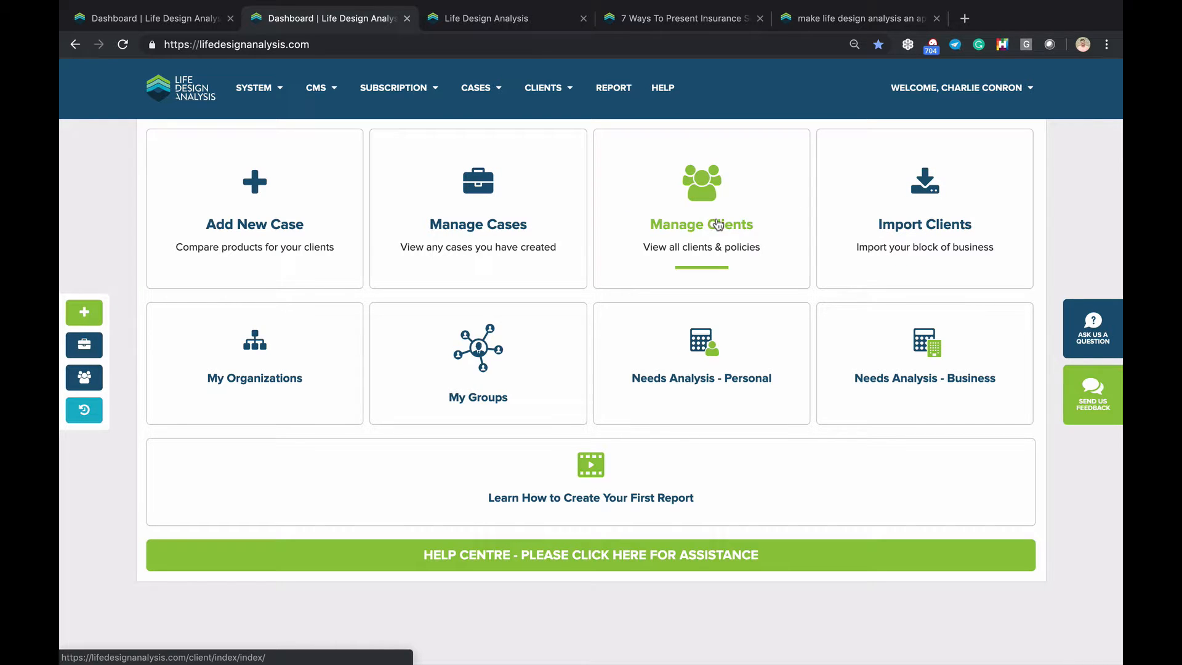
click(935, 194)
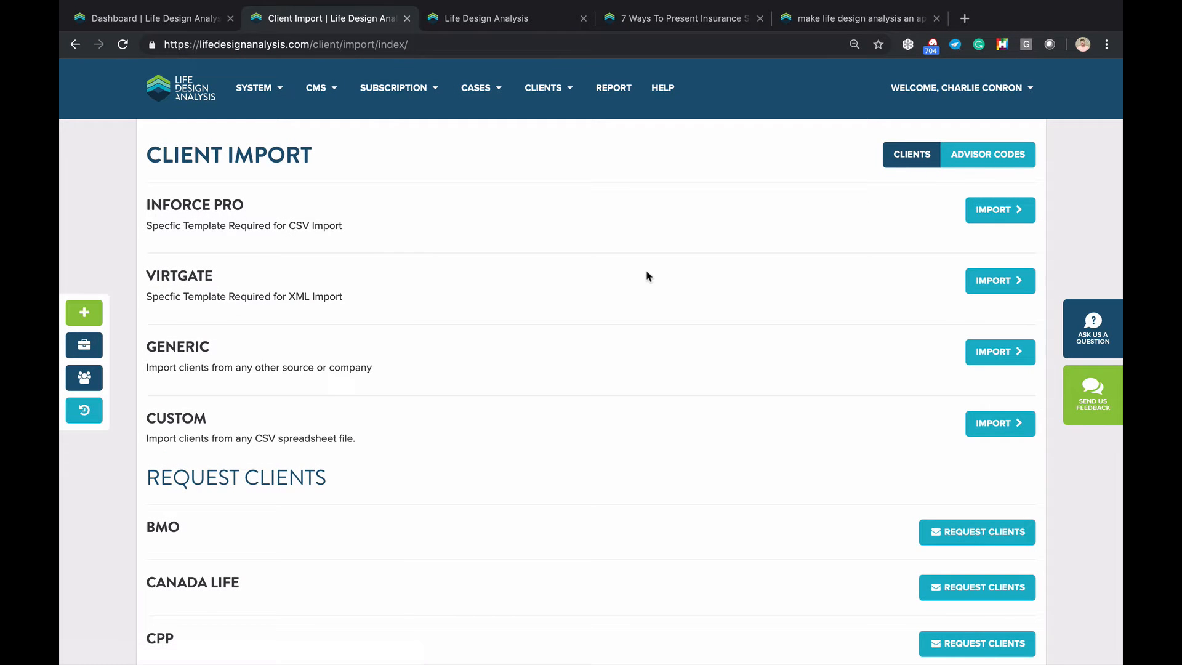
scroll(648, 276, down, 4)
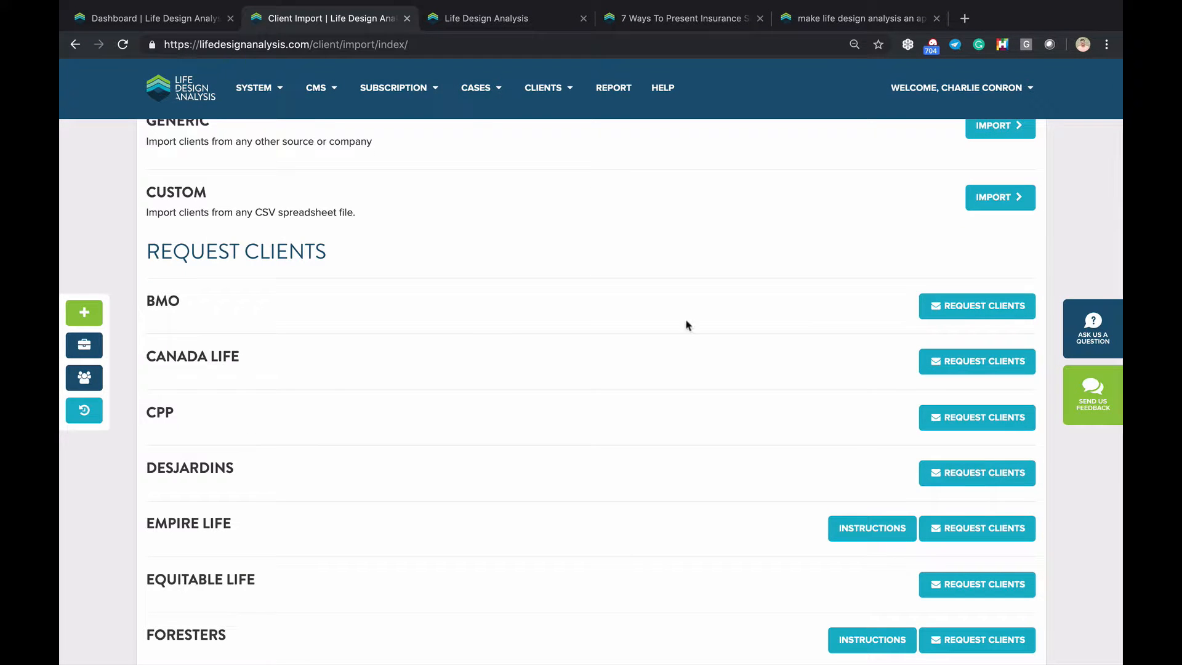
scroll(979, 363, down, 1)
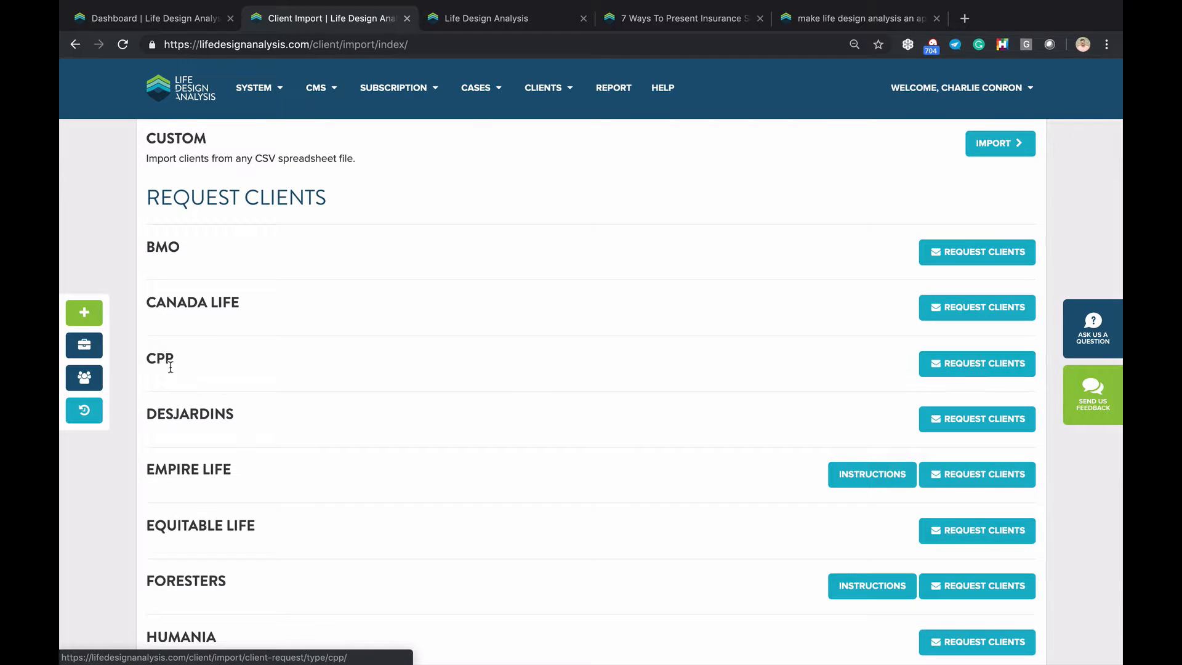
click(955, 312)
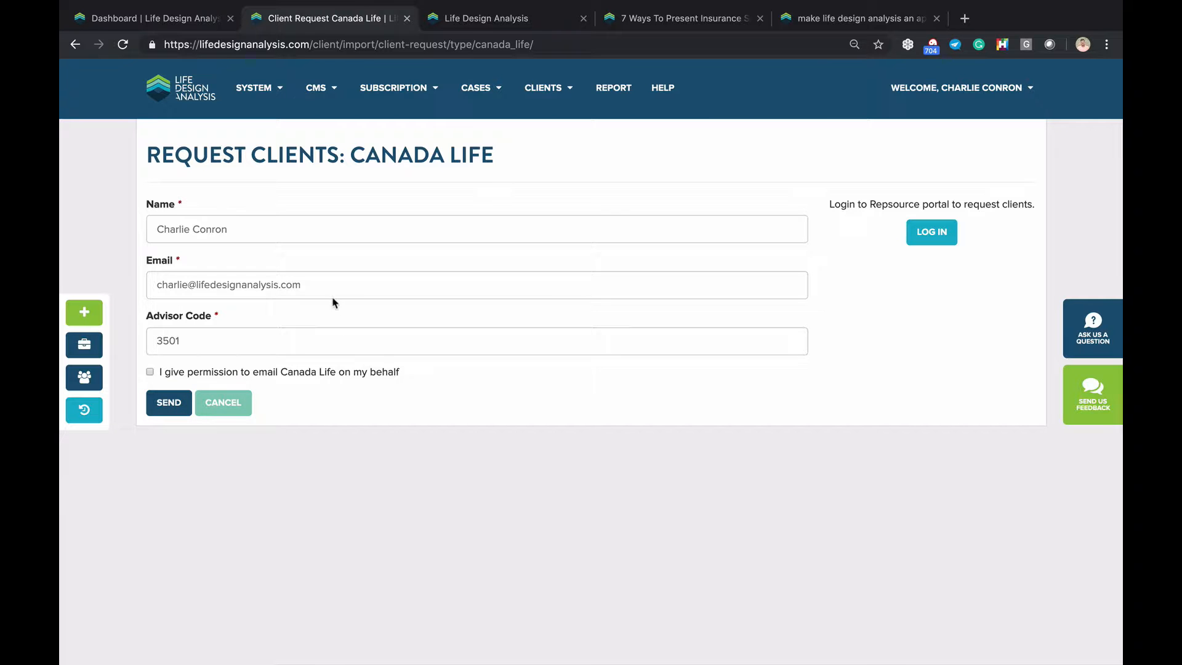
click(75, 44)
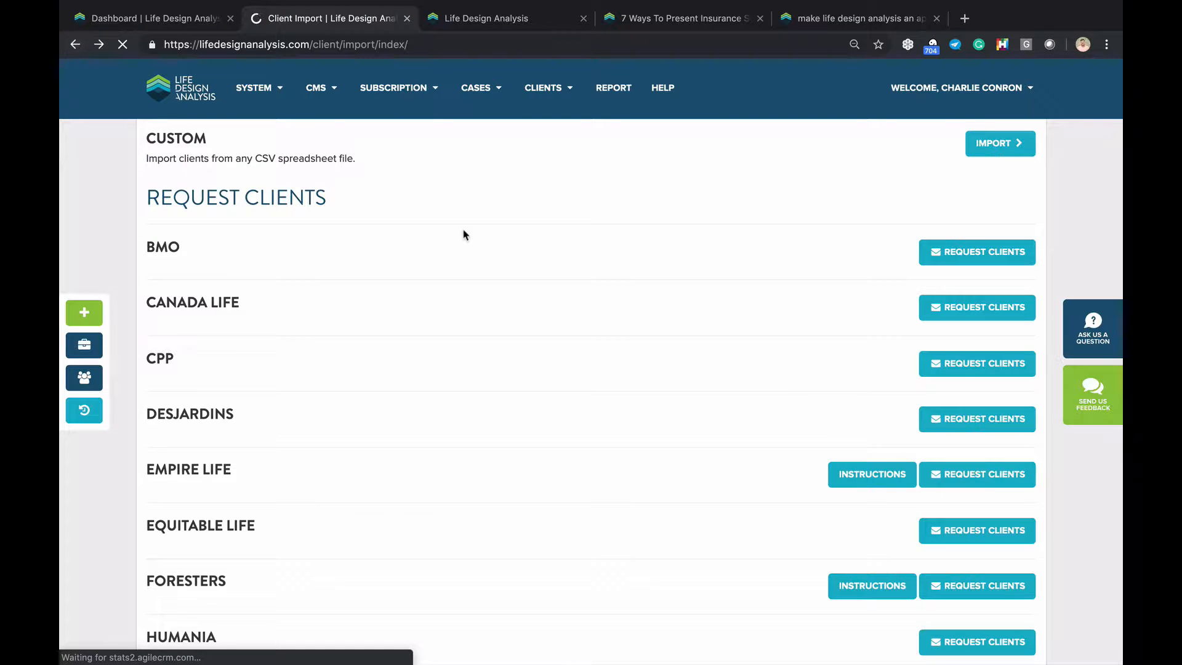
scroll(464, 237, up, 4)
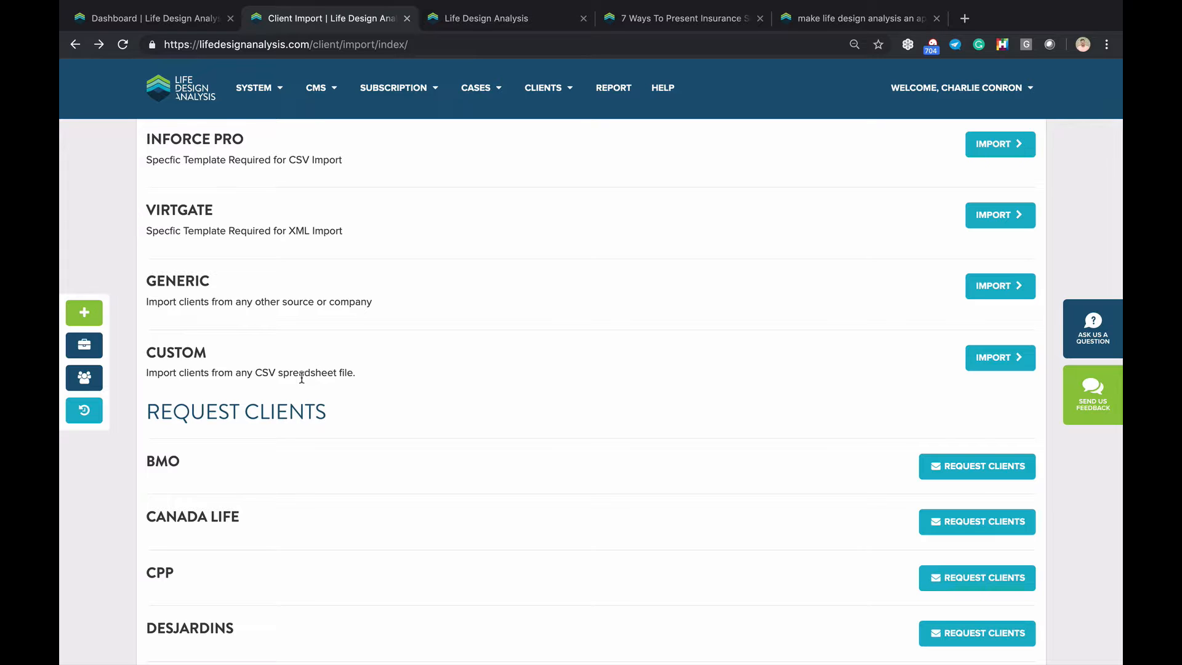
scroll(302, 378, down, 1)
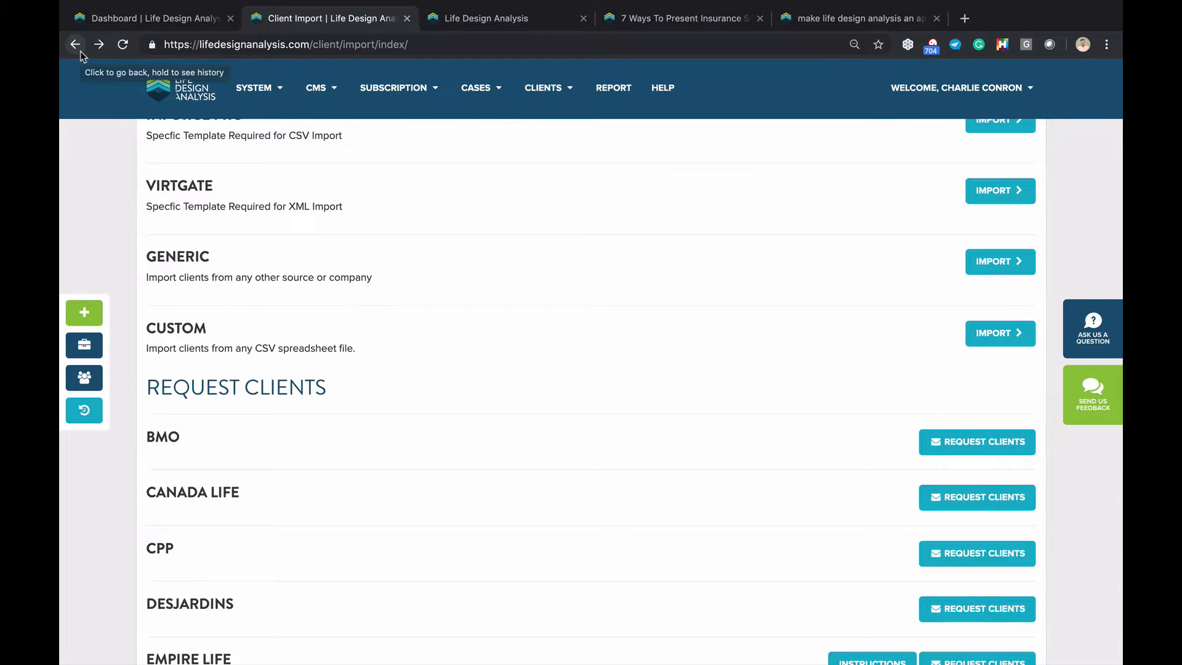
click(81, 54)
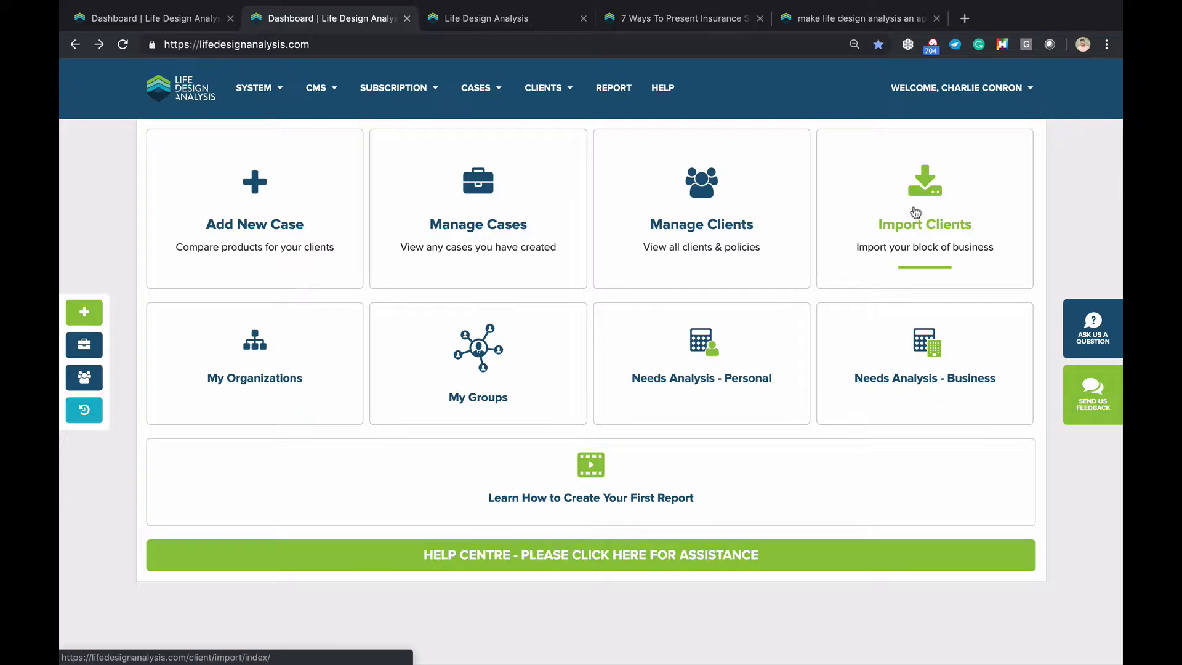
Open the Clients list filtered to Term 20 conversion opportunities
click(734, 205)
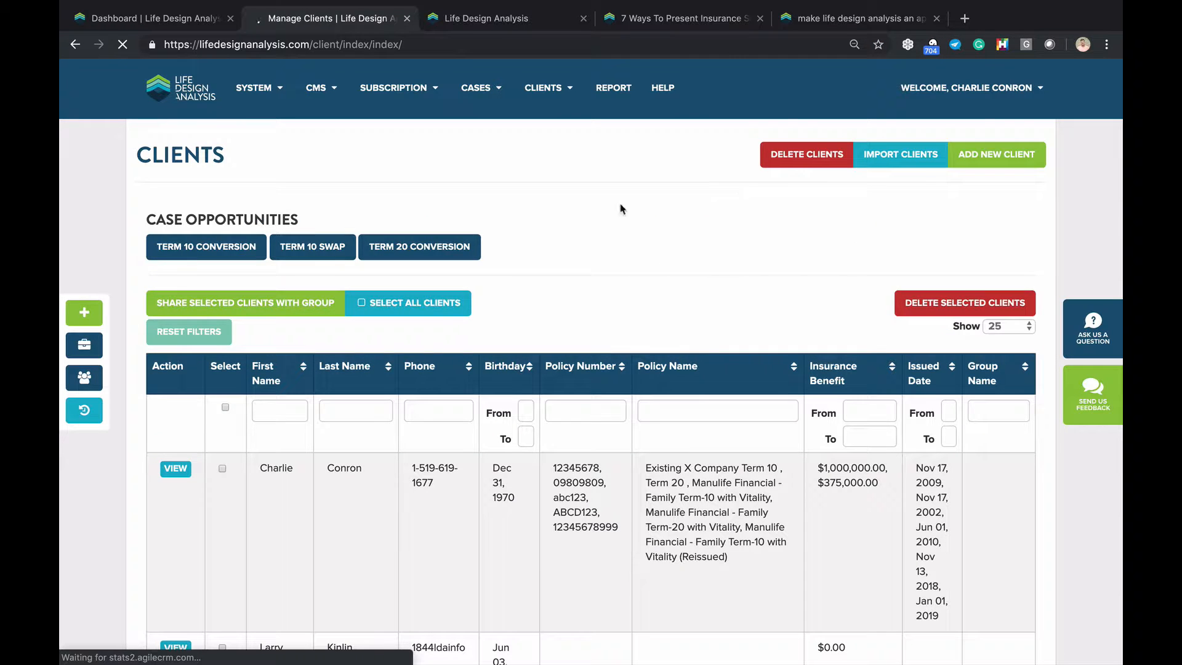
click(429, 251)
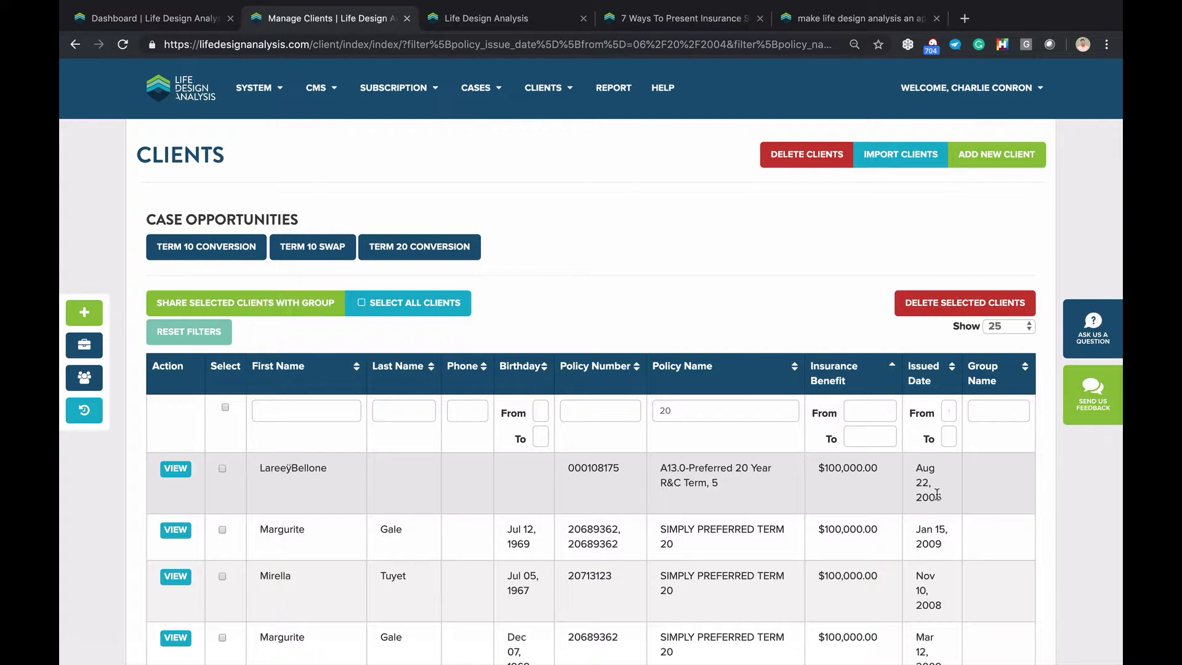
scroll(937, 494, down, 3)
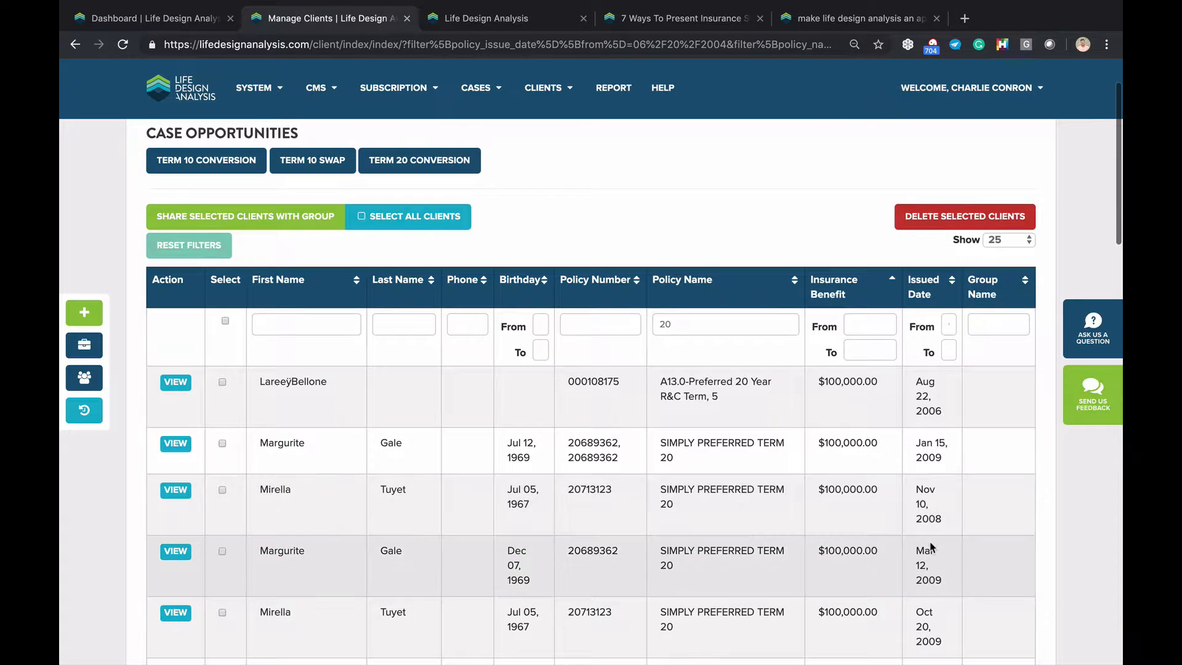
scroll(931, 547, down, 1)
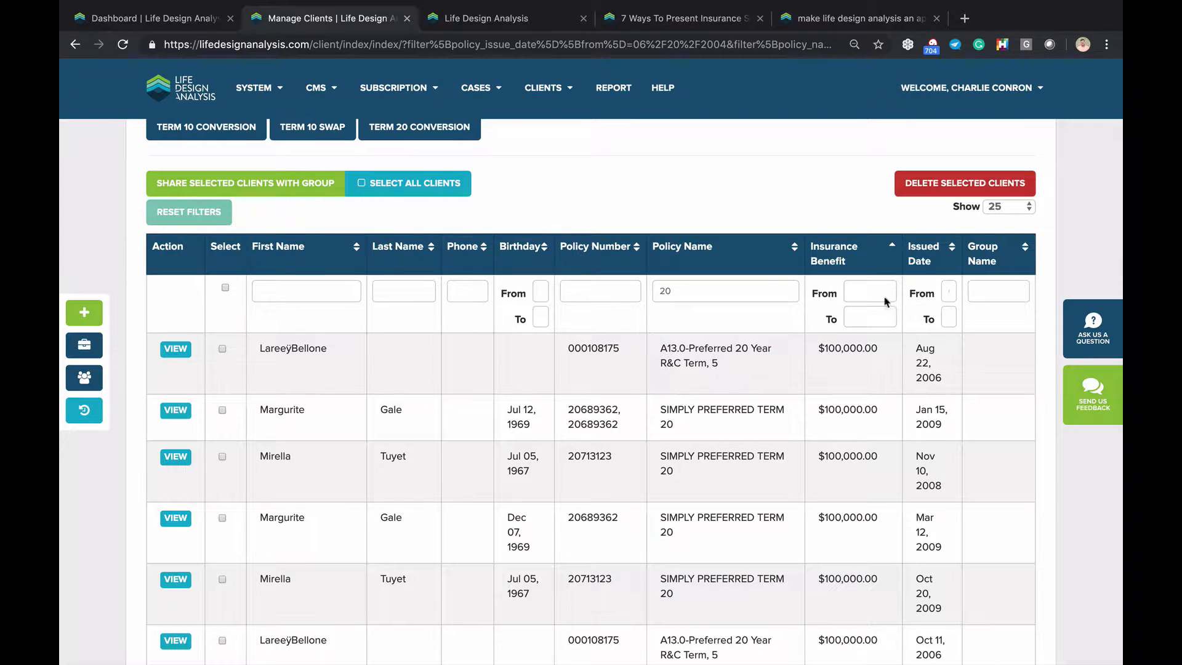
Set the Issued Date From filter to June 3, 2007
click(949, 292)
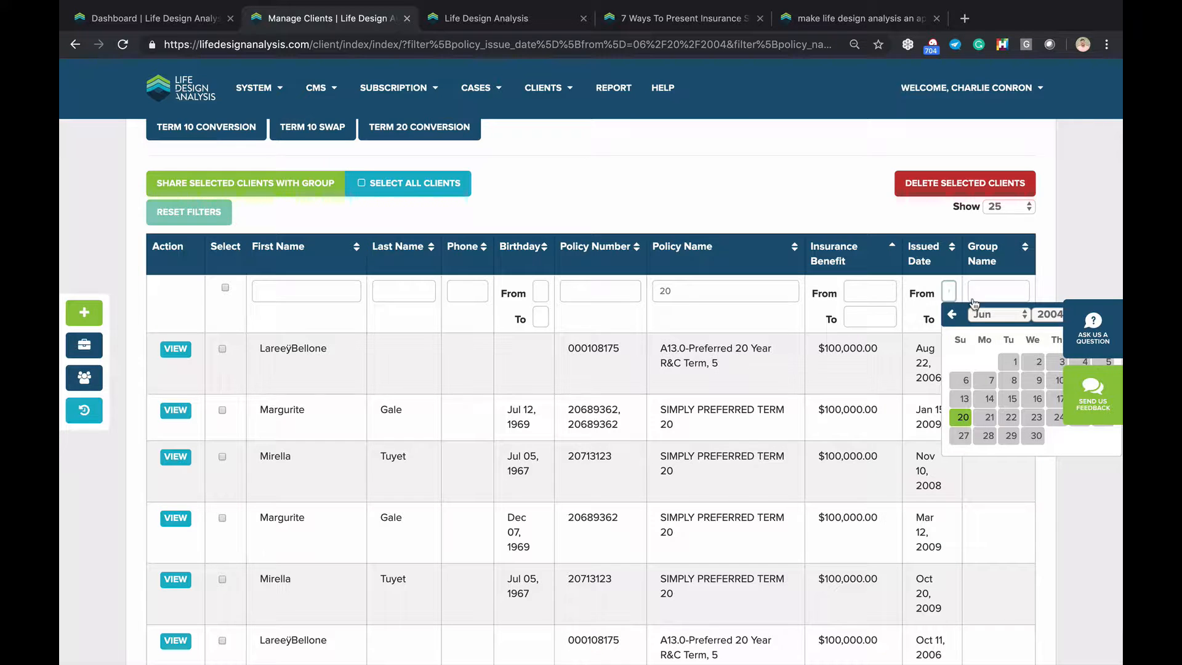
click(1054, 319)
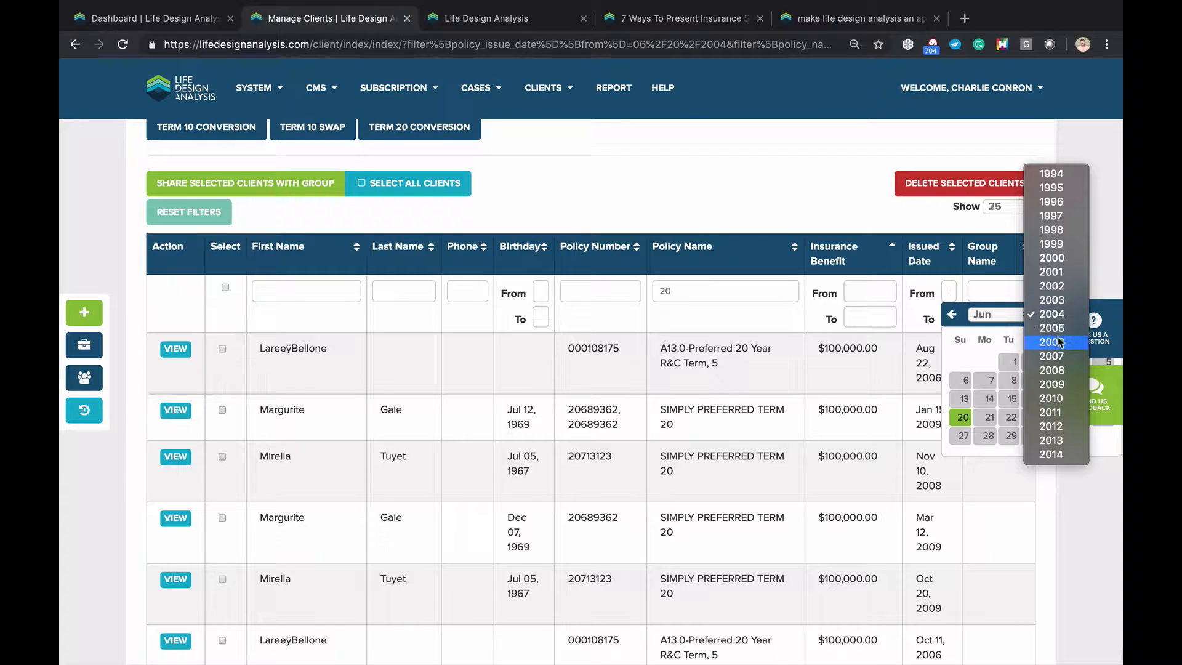
click(1062, 357)
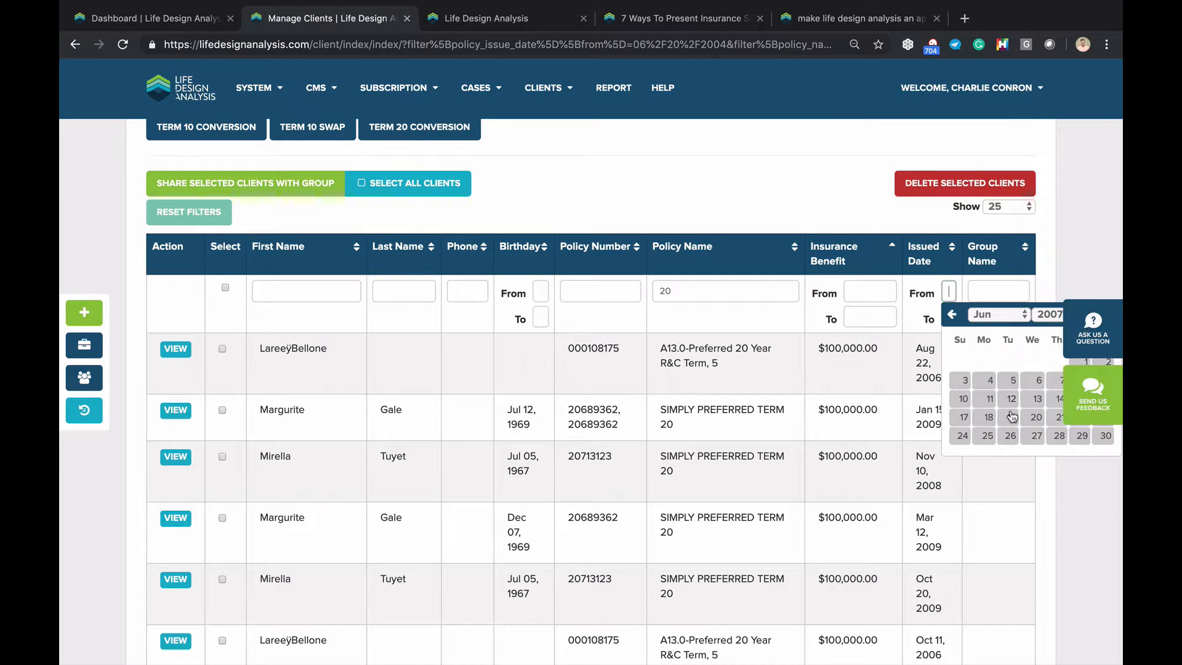
click(951, 384)
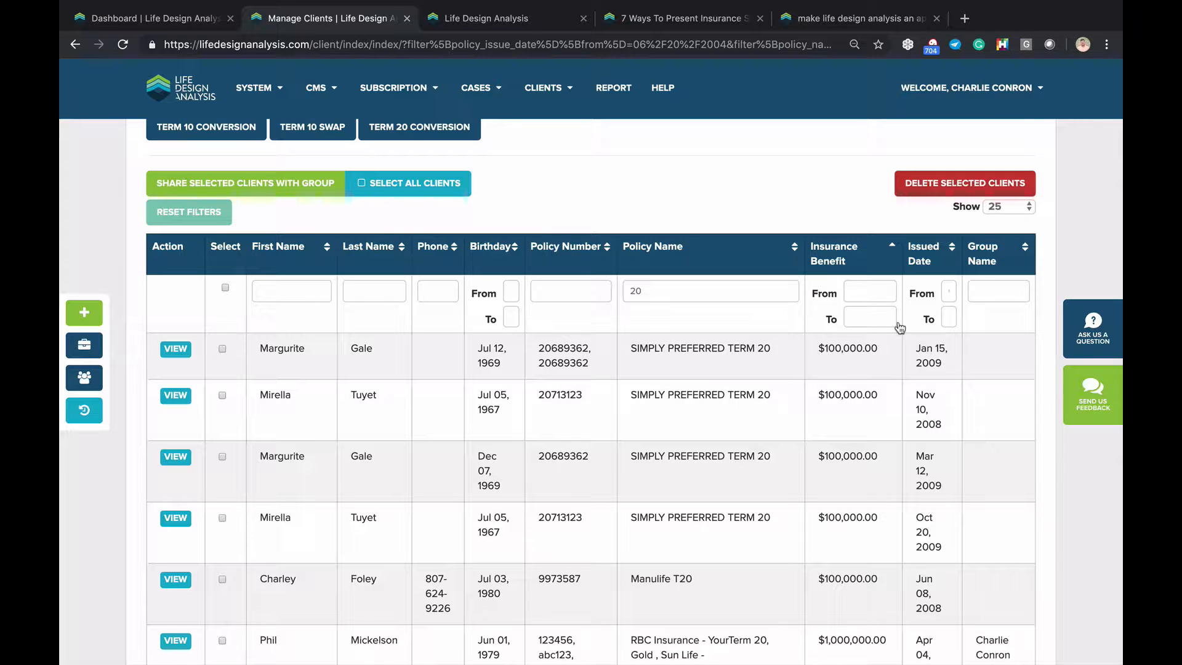
Delete '20' from the Policy Name filter and return to the dashboard
click(655, 288)
key(BackSpace)
key(BackSpace)
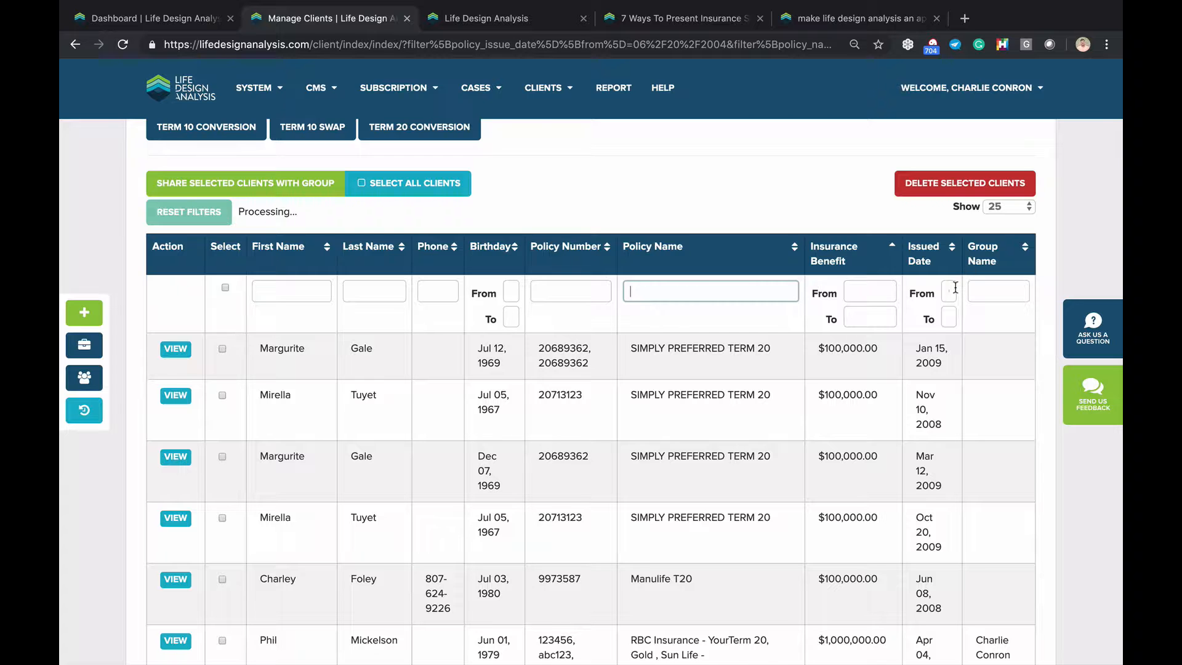
scroll(679, 338, up, 2)
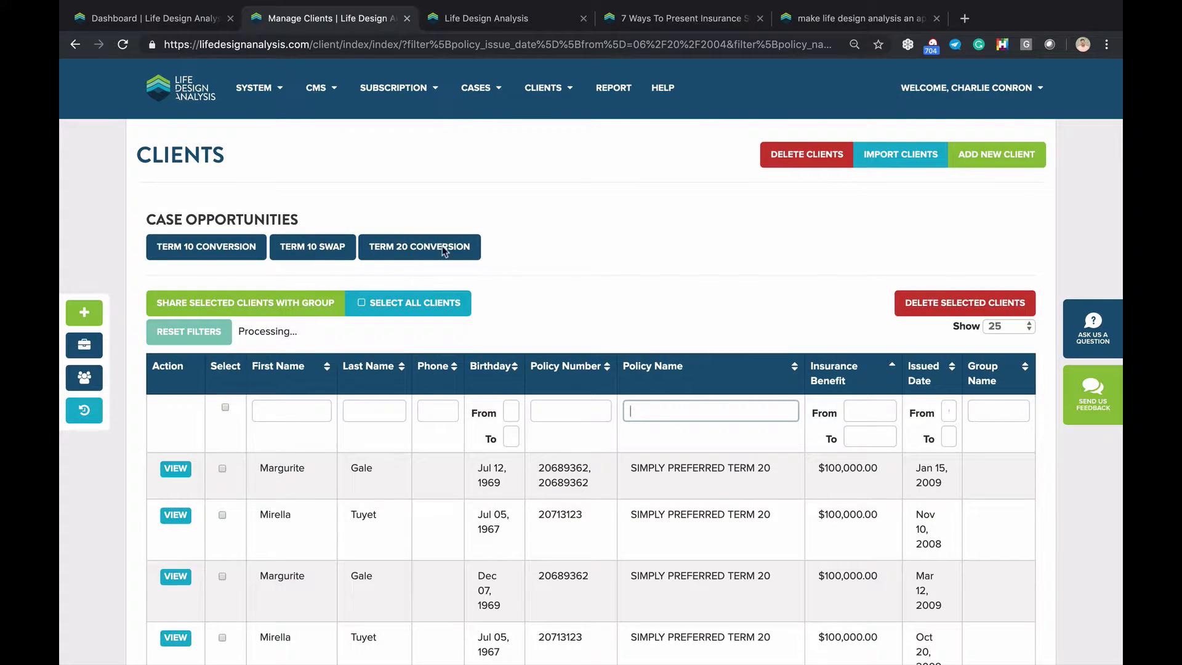
click(941, 89)
click(551, 164)
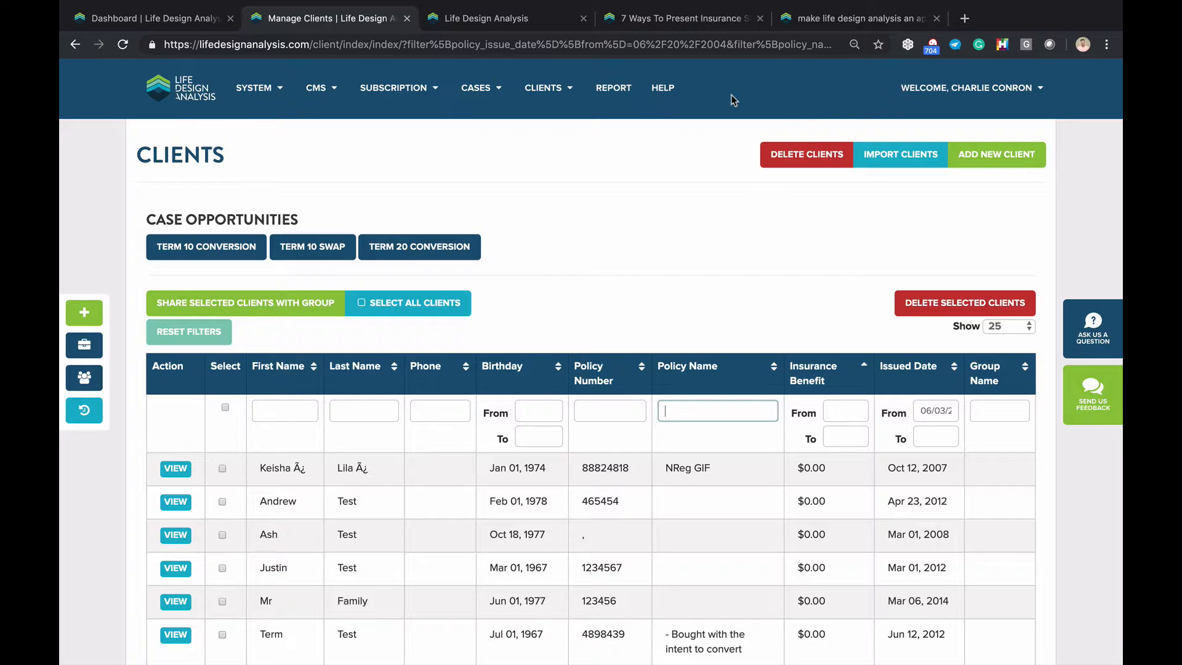
click(182, 100)
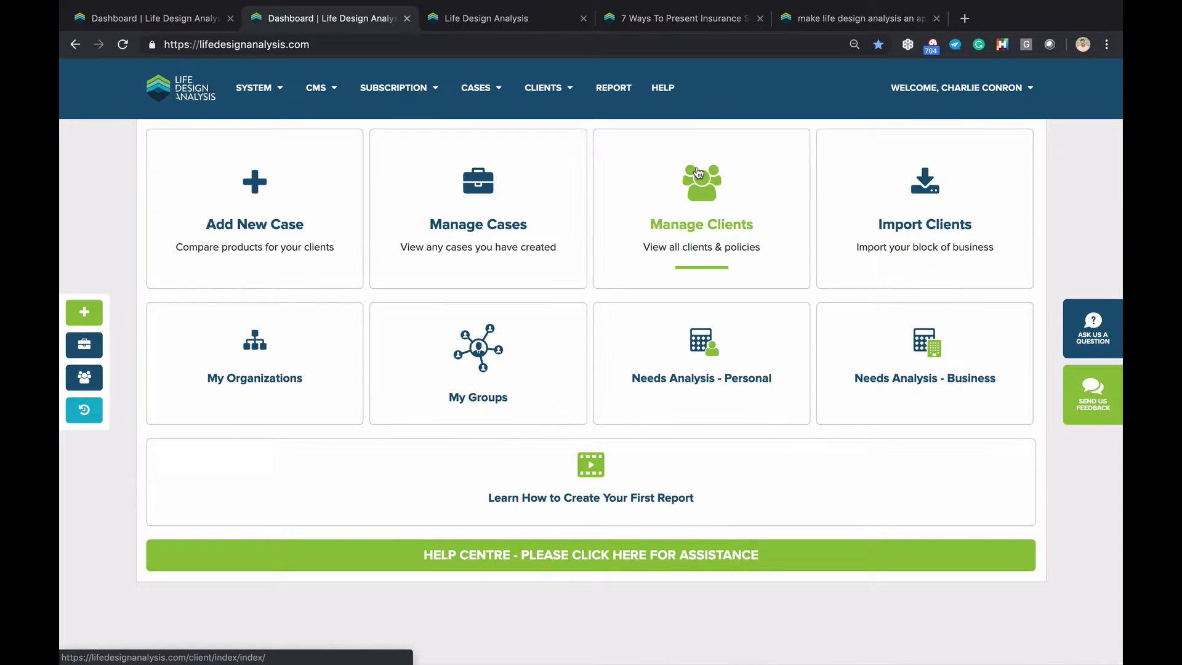
Open Account Settings from the Welcome account menu
click(954, 92)
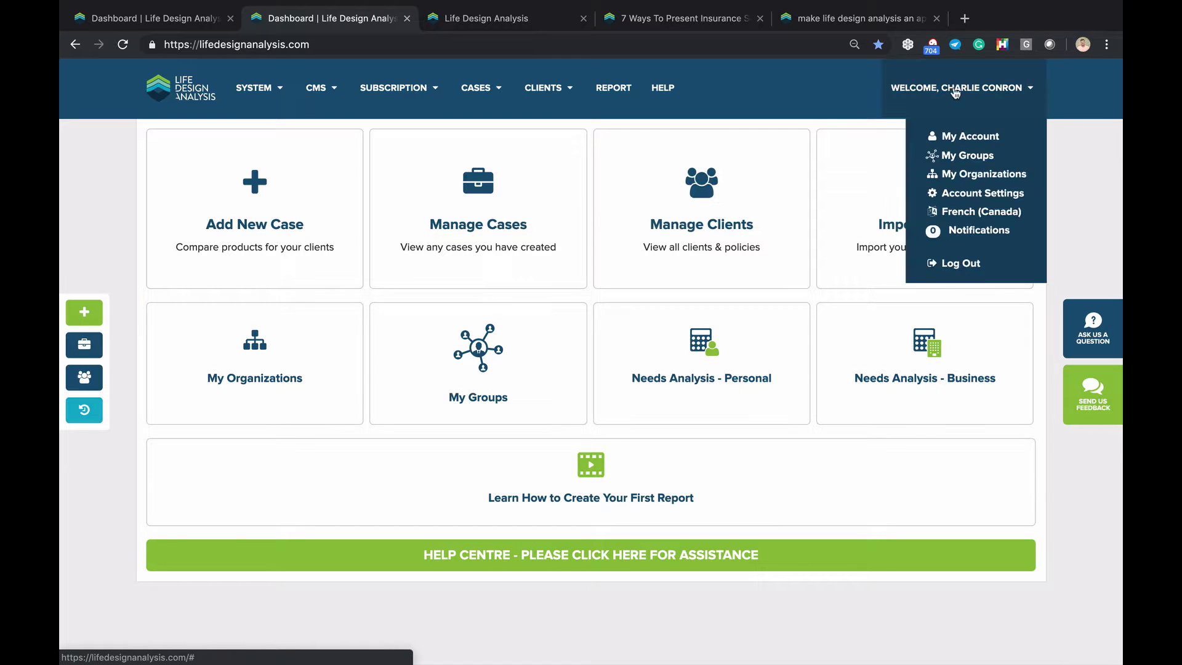
click(976, 195)
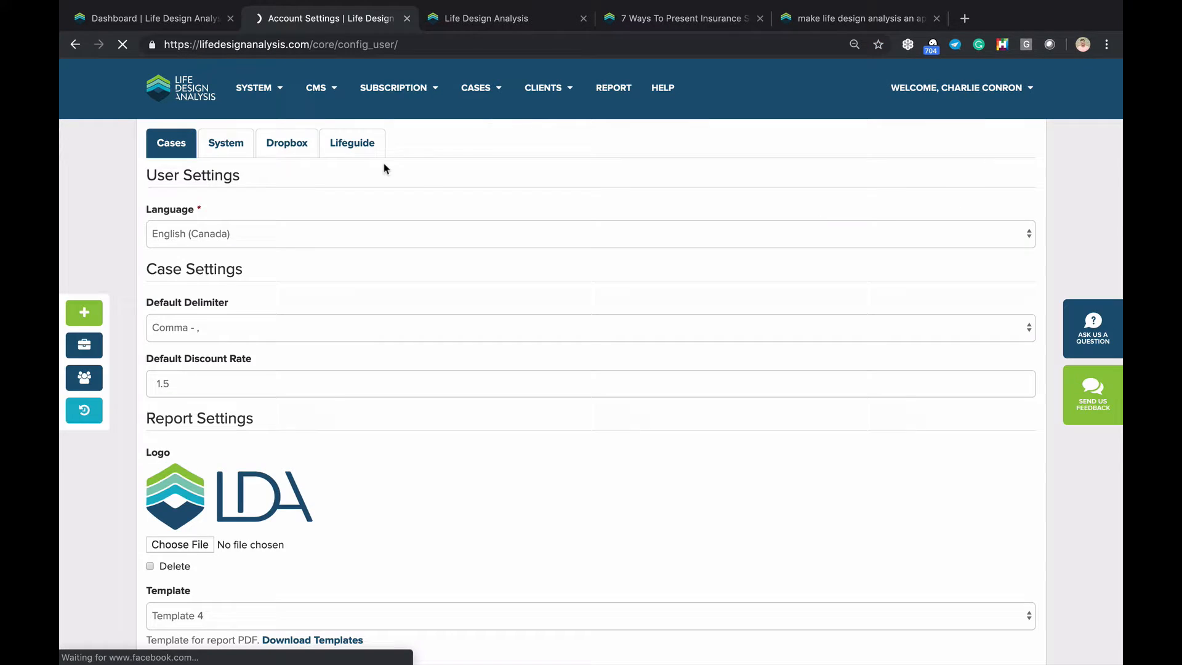
On the System tab, tick In Force (Comm Paid) under Case Opportunity Policy Statuses
click(228, 148)
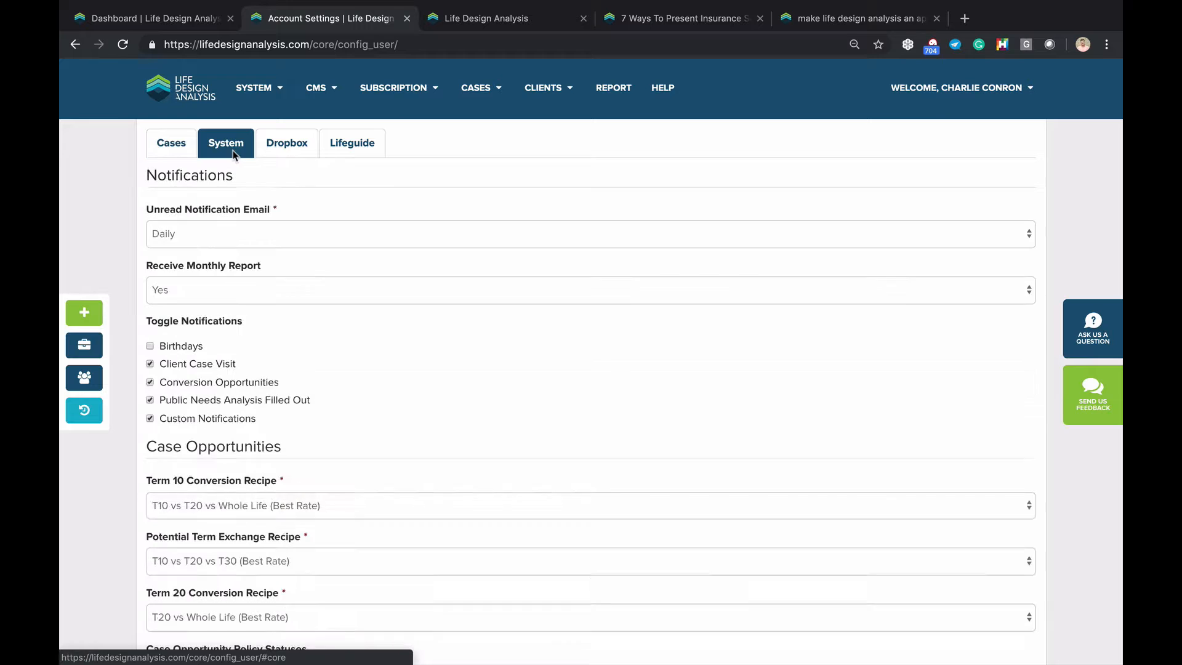
scroll(229, 271, down, 2)
scroll(228, 283, down, 1)
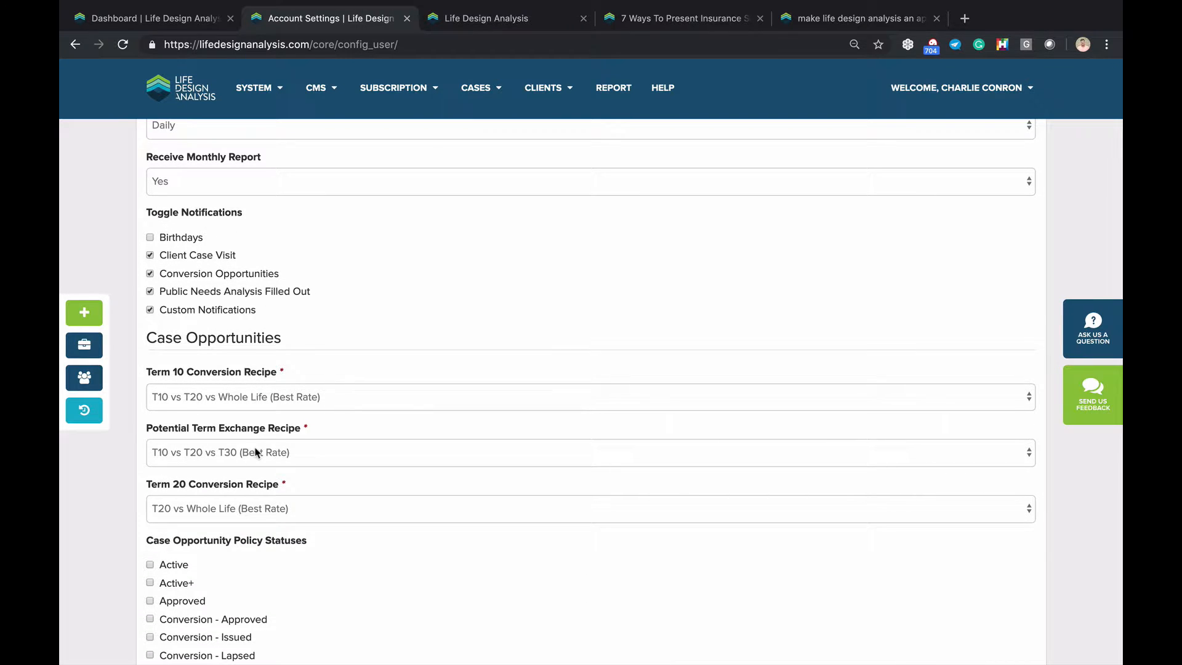
scroll(256, 453, down, 1)
scroll(283, 483, down, 5)
scroll(283, 484, down, 1)
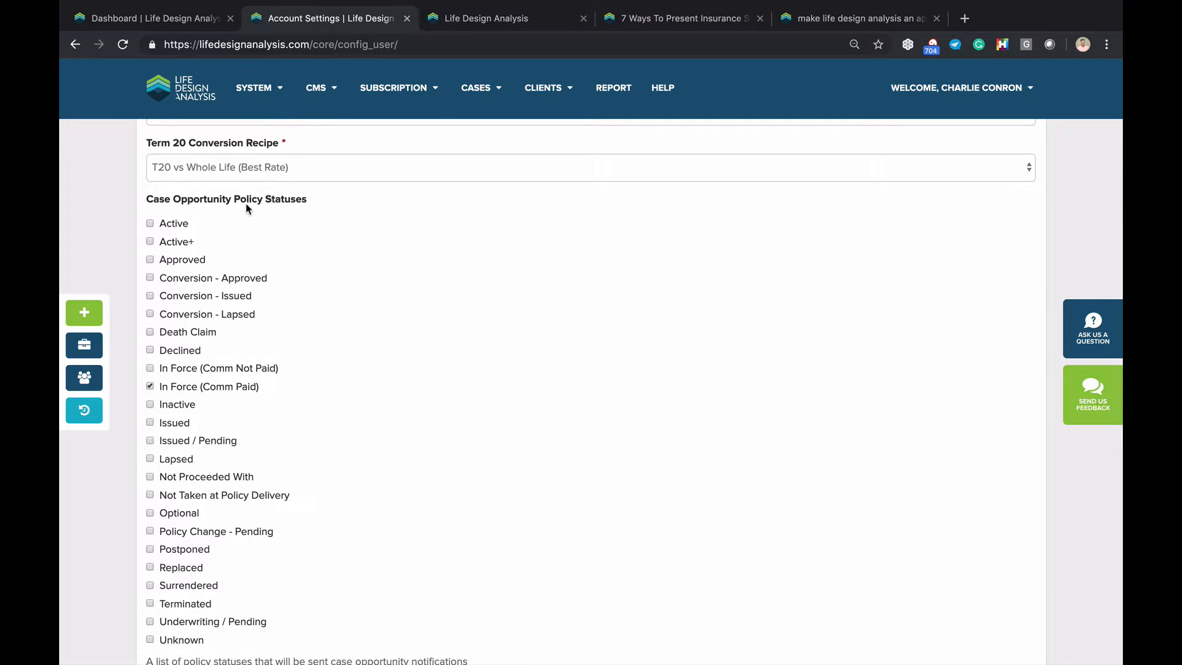
scroll(246, 207, down, 2)
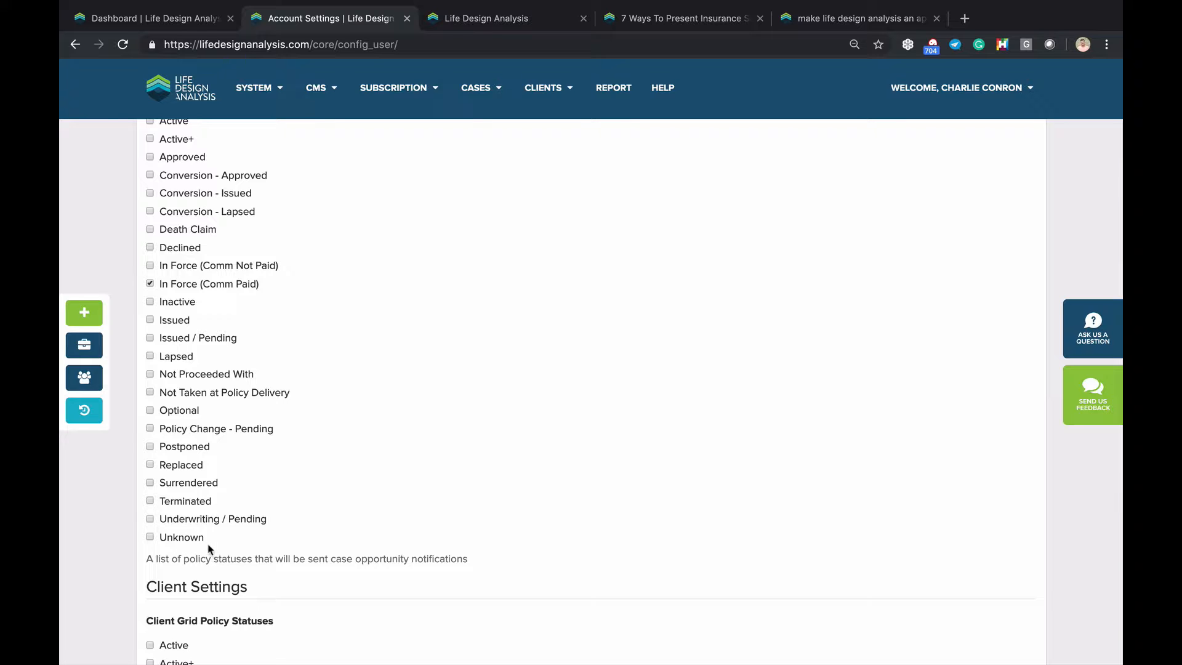
scroll(197, 546, up, 1)
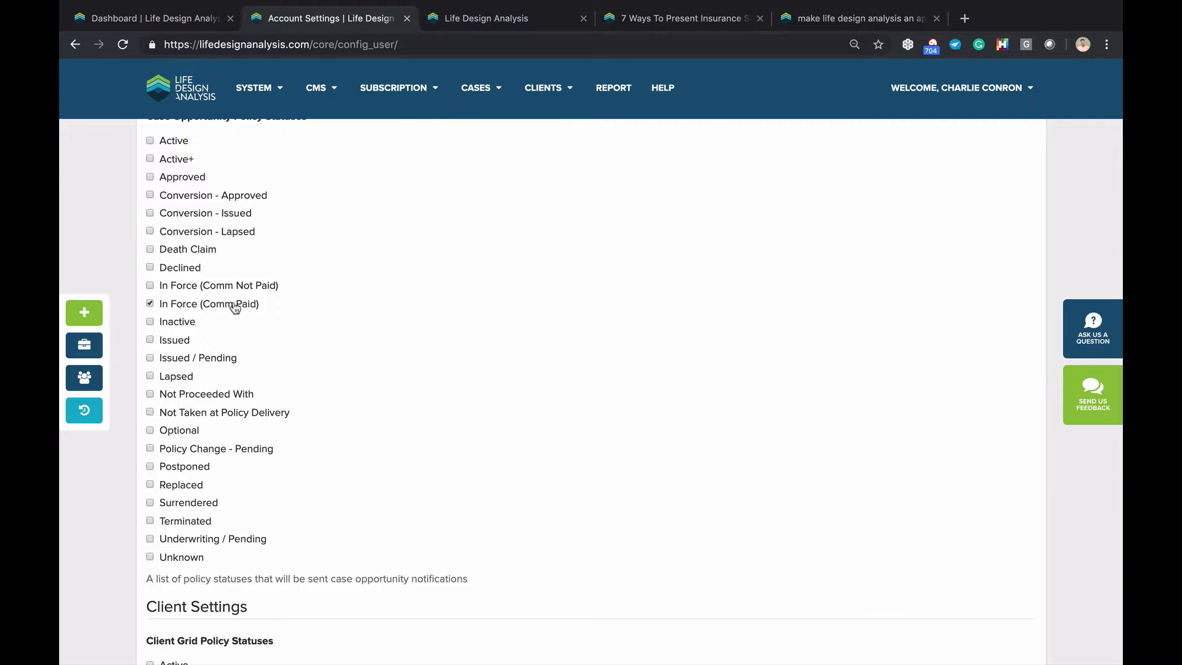
scroll(234, 307, down, 1)
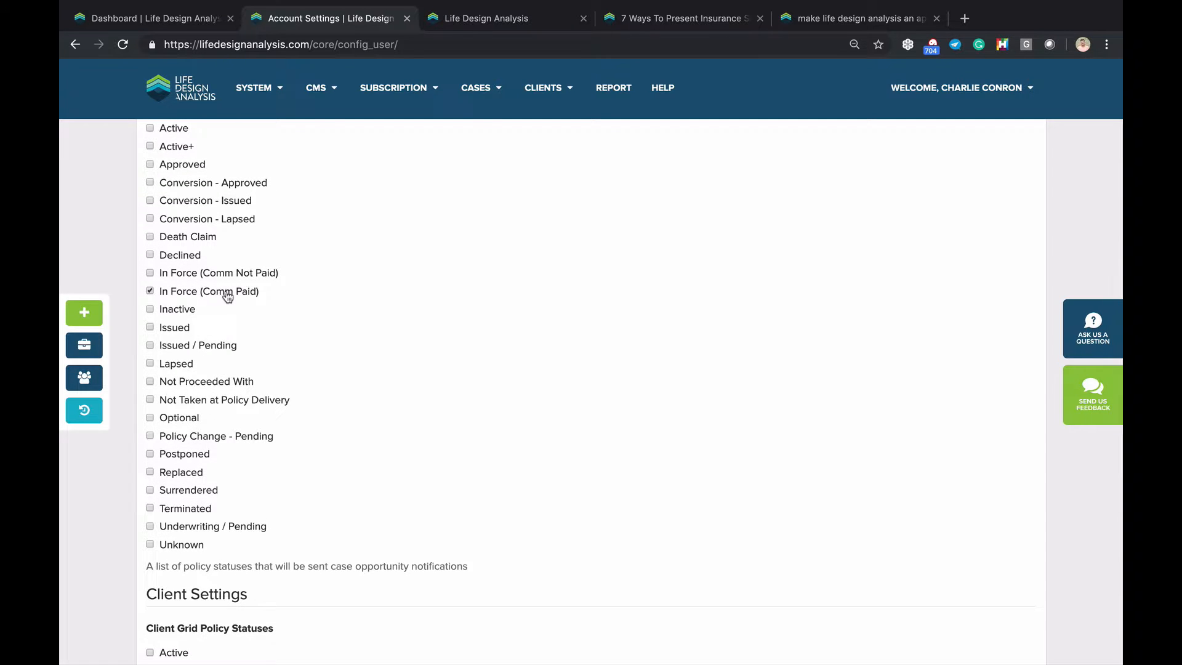
click(150, 292)
scroll(157, 272, down, 1)
scroll(196, 246, down, 2)
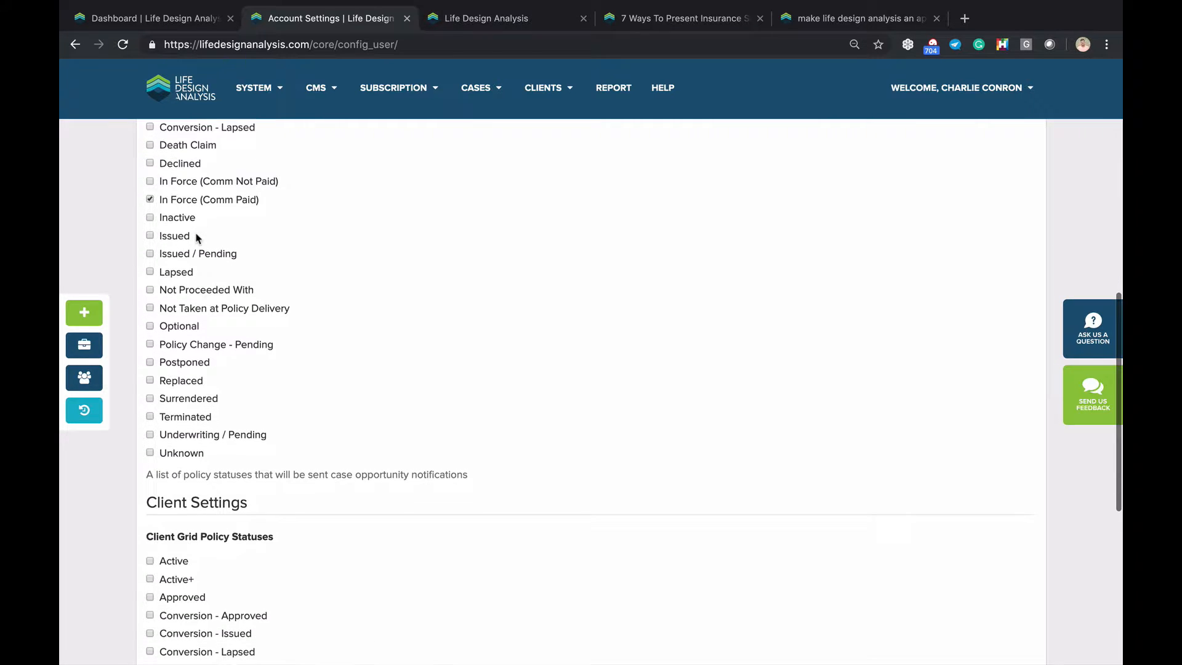
scroll(197, 238, up, 1)
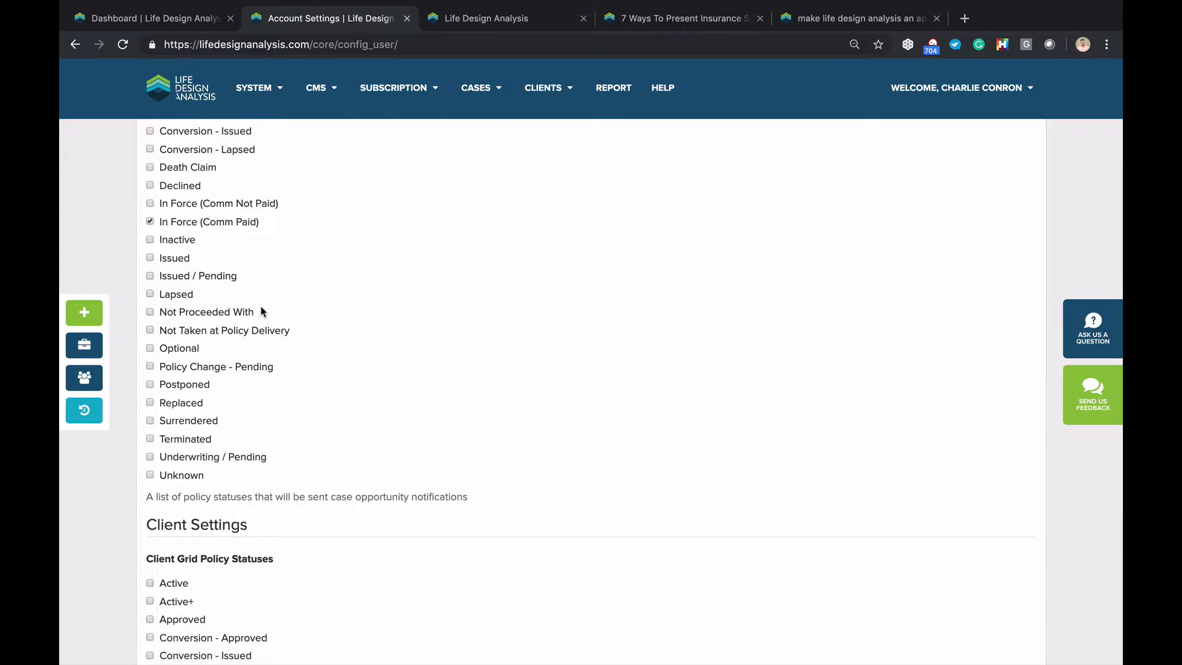
scroll(263, 312, up, 10)
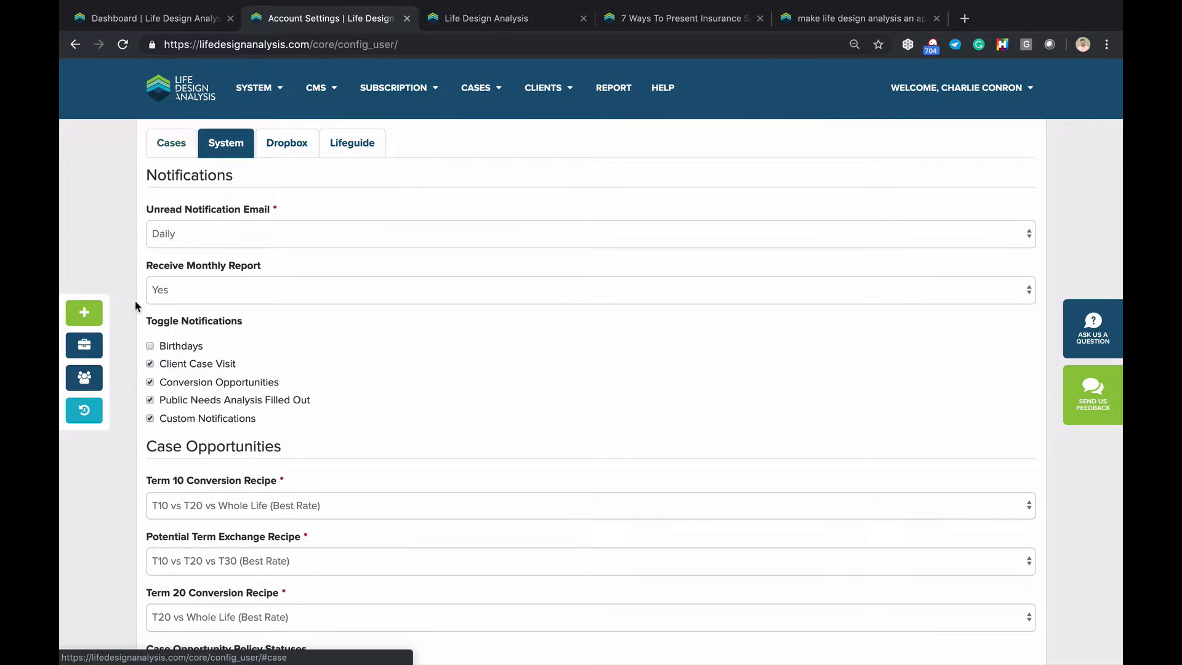
Reopen the last viewed case, go to the client's record, and scroll to its Policies table
click(153, 22)
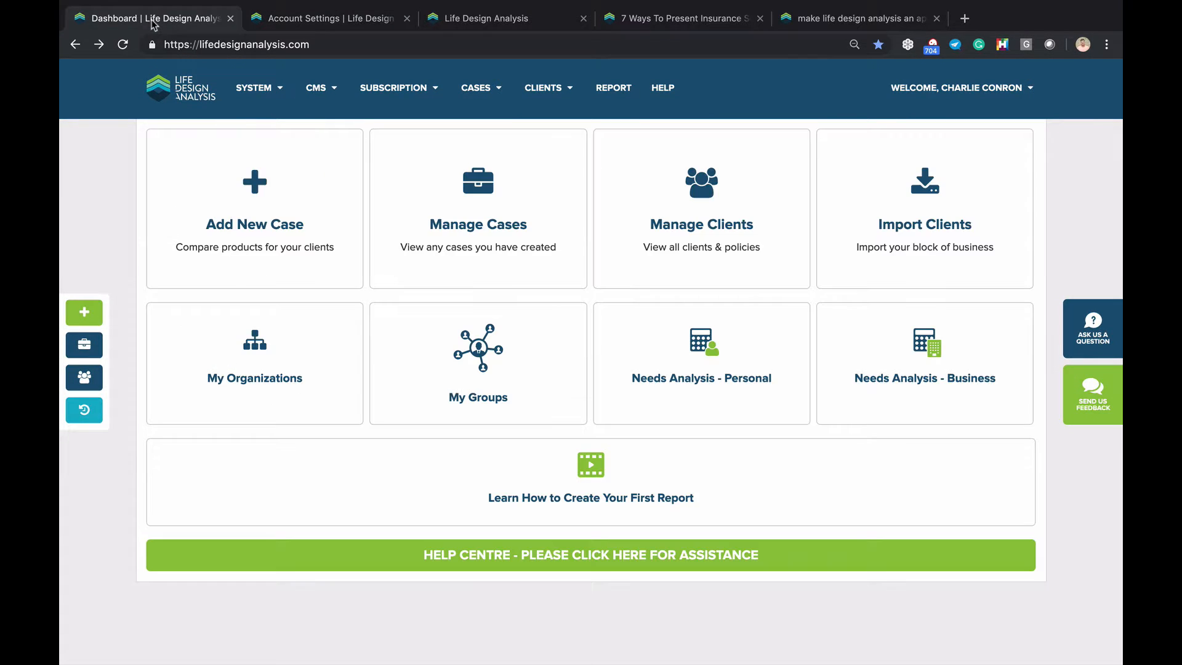
click(85, 409)
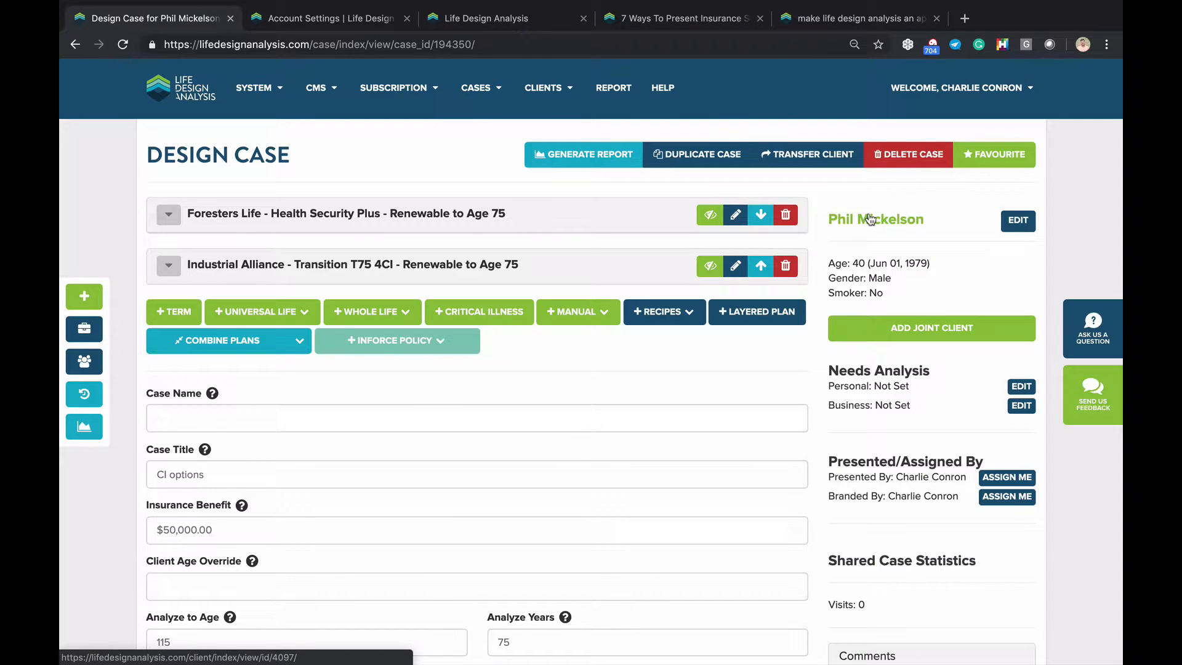
click(870, 220)
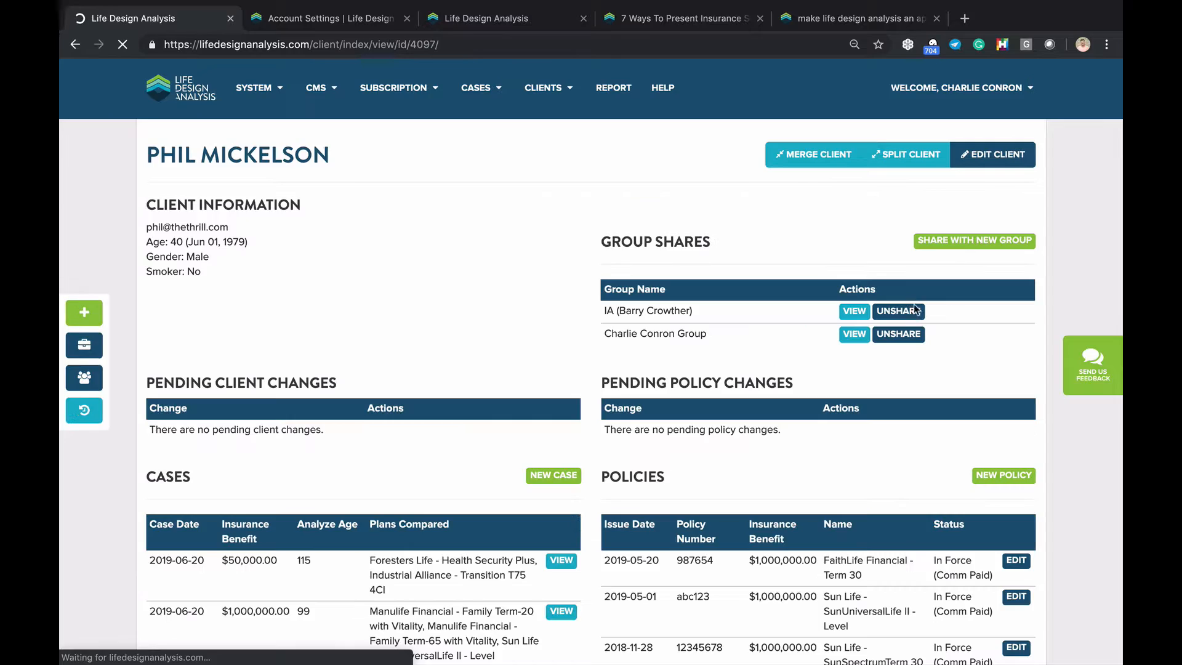
scroll(777, 418, down, 2)
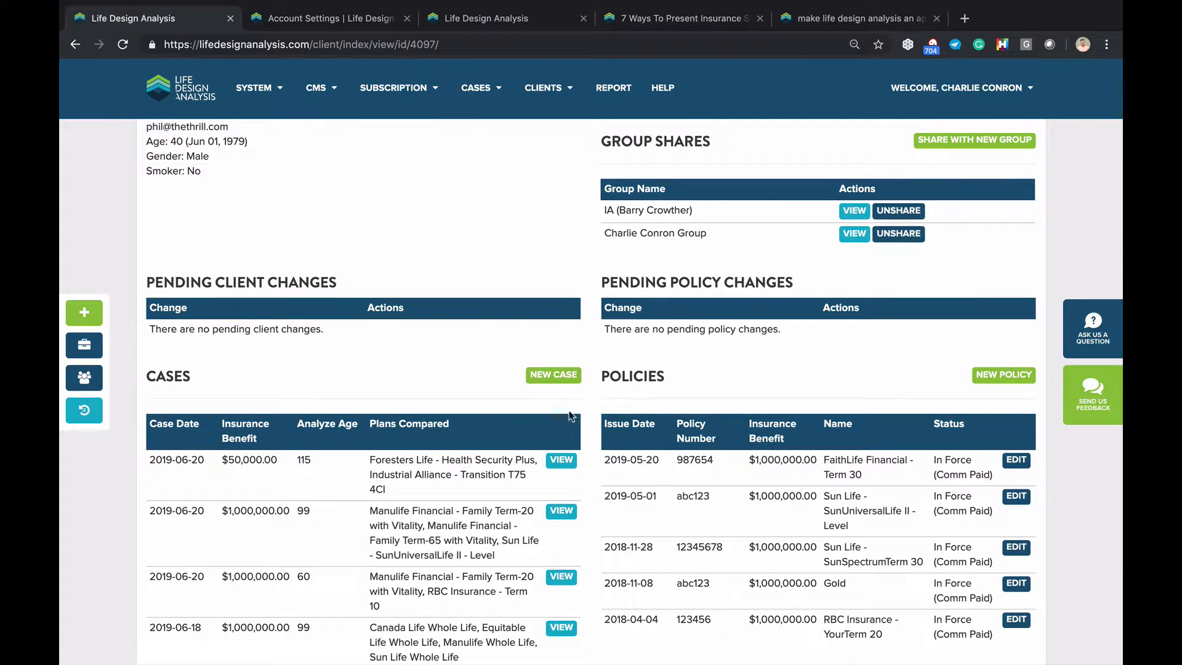
scroll(573, 285, down, 1)
scroll(574, 285, down, 2)
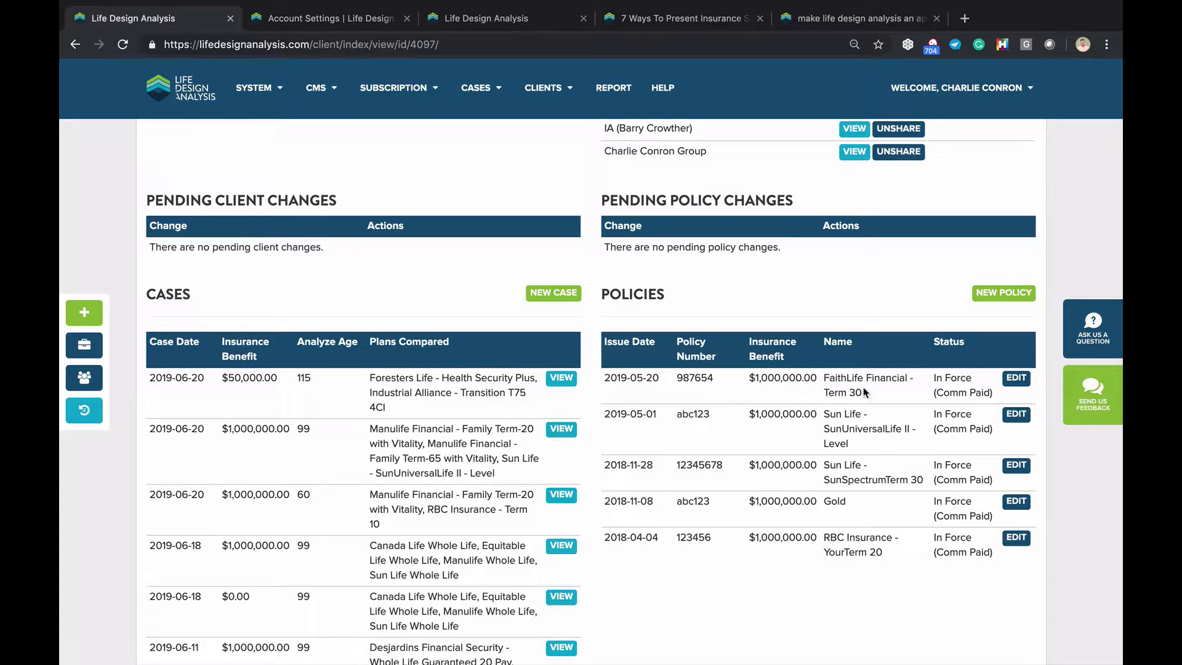
Edit the FaithLife Financial - Term 30 policy and set its status to Lapsed
click(1014, 380)
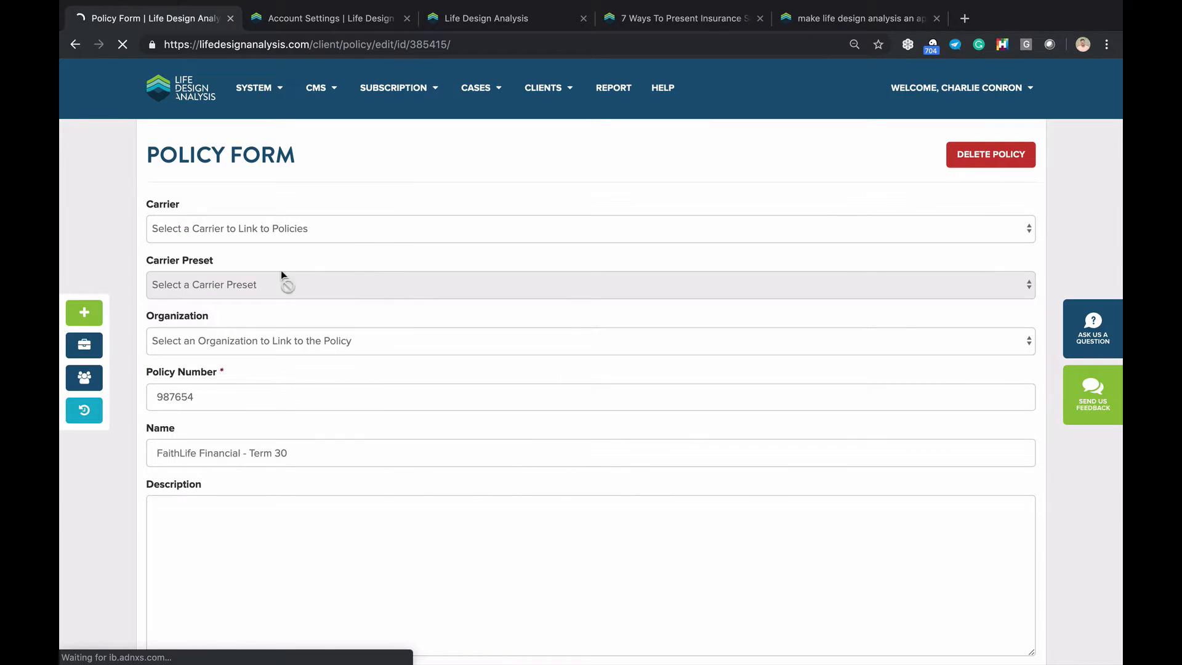
scroll(294, 278, down, 5)
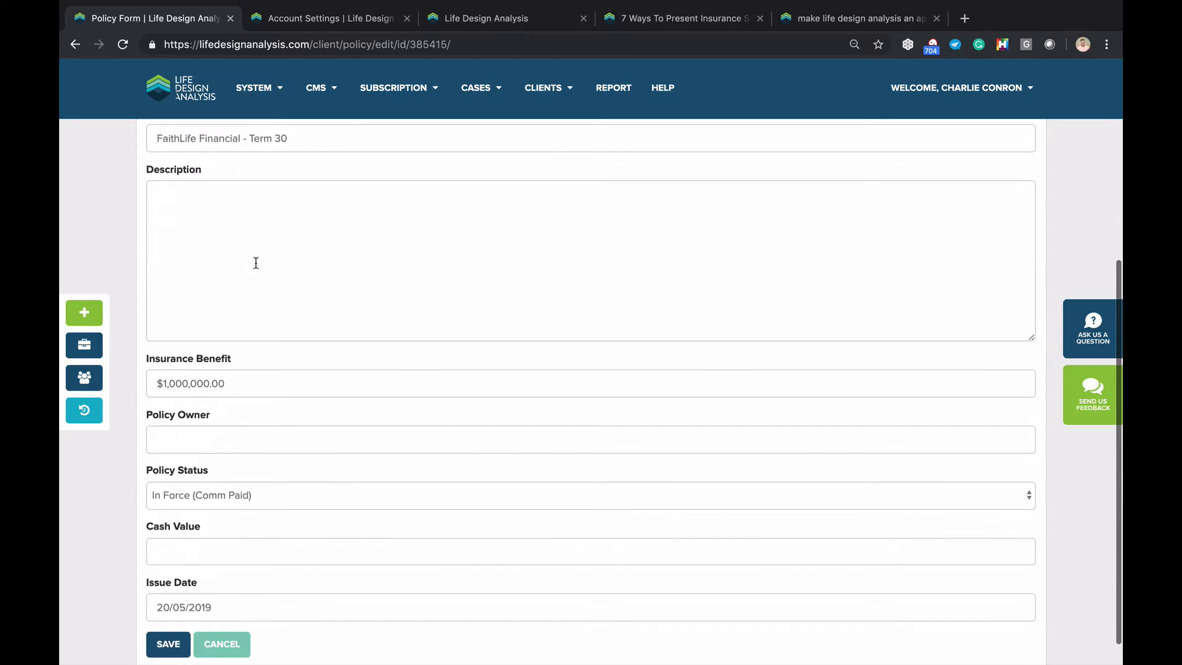
scroll(256, 263, down, 1)
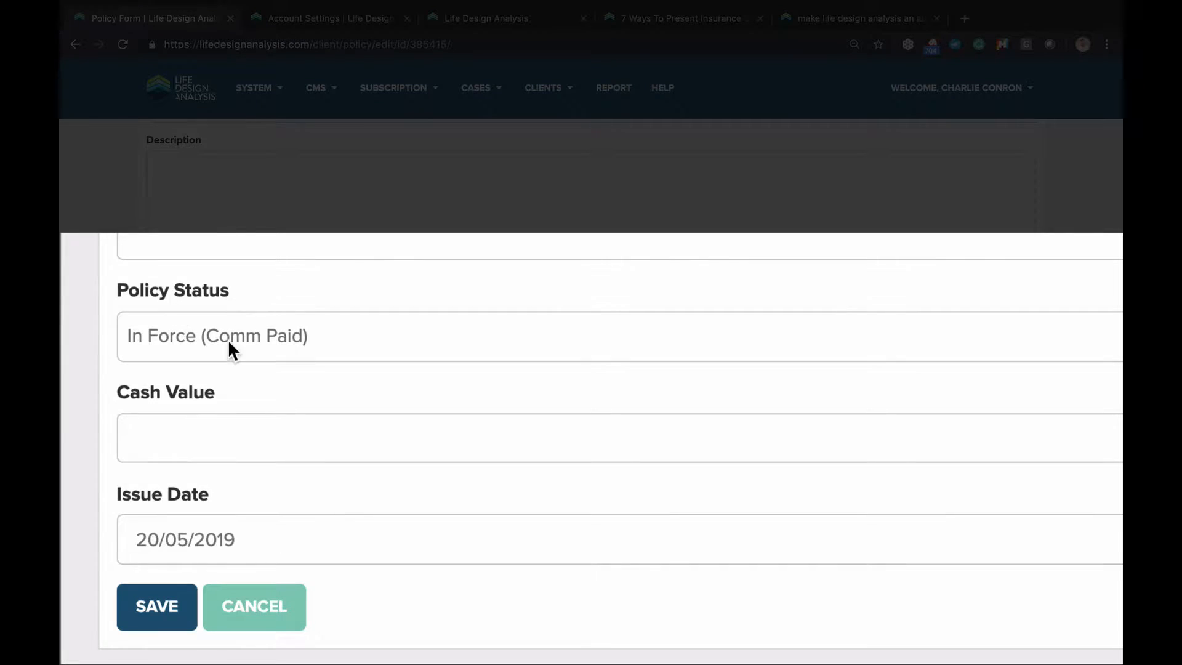
click(230, 335)
scroll(216, 535, down, 1)
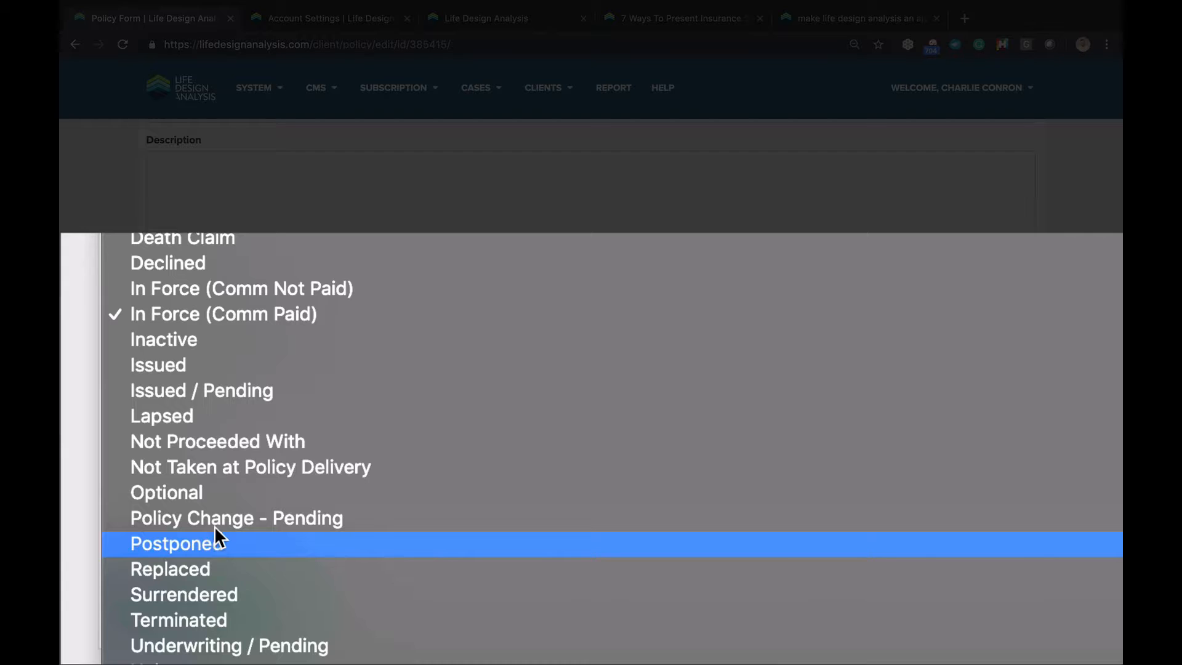
click(205, 414)
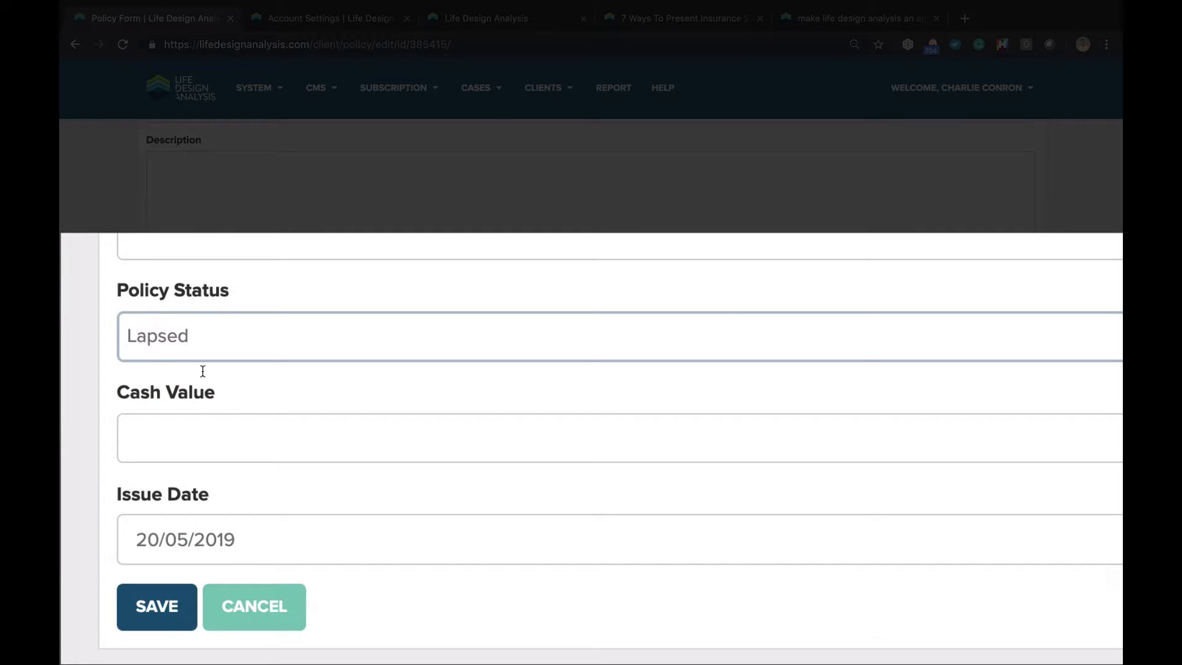
Review the policy form, then cancel without saving the changes
scroll(172, 501, up, 3)
scroll(172, 501, down, 3)
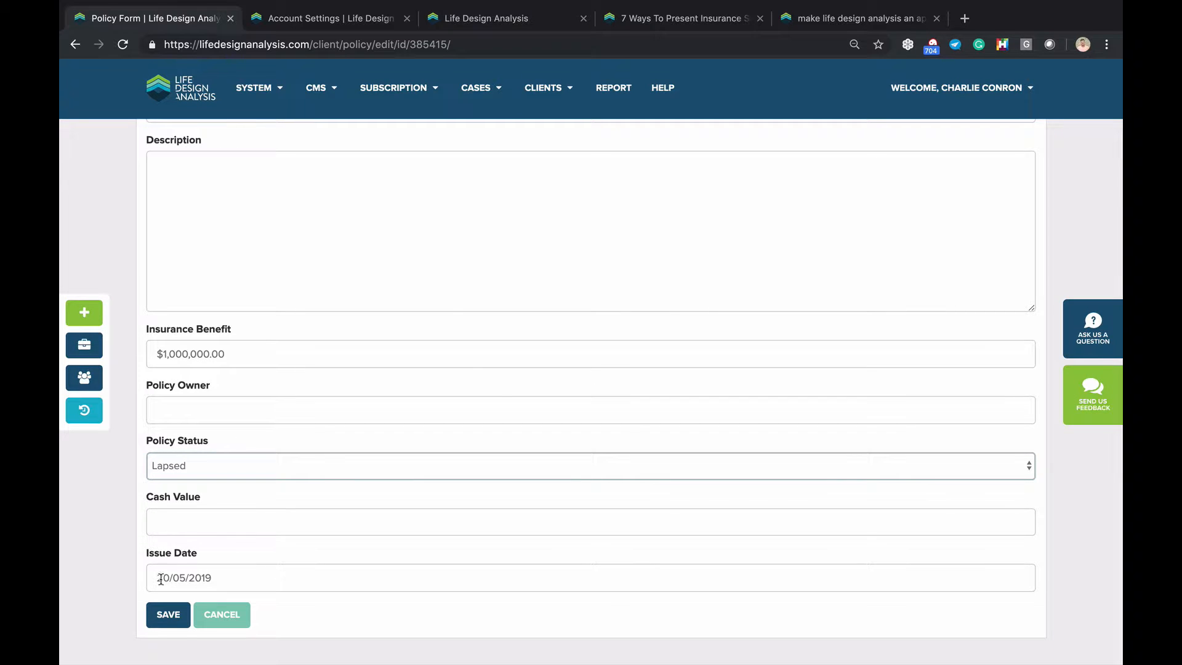
scroll(201, 308, up, 3)
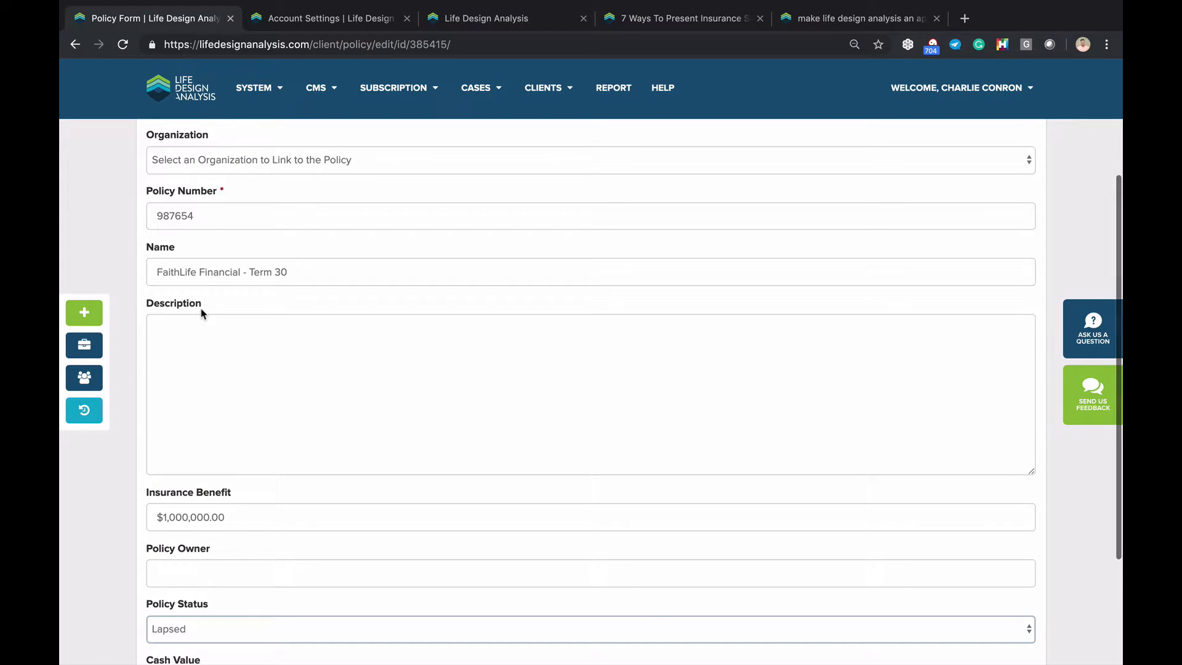
scroll(202, 314, down, 3)
click(225, 618)
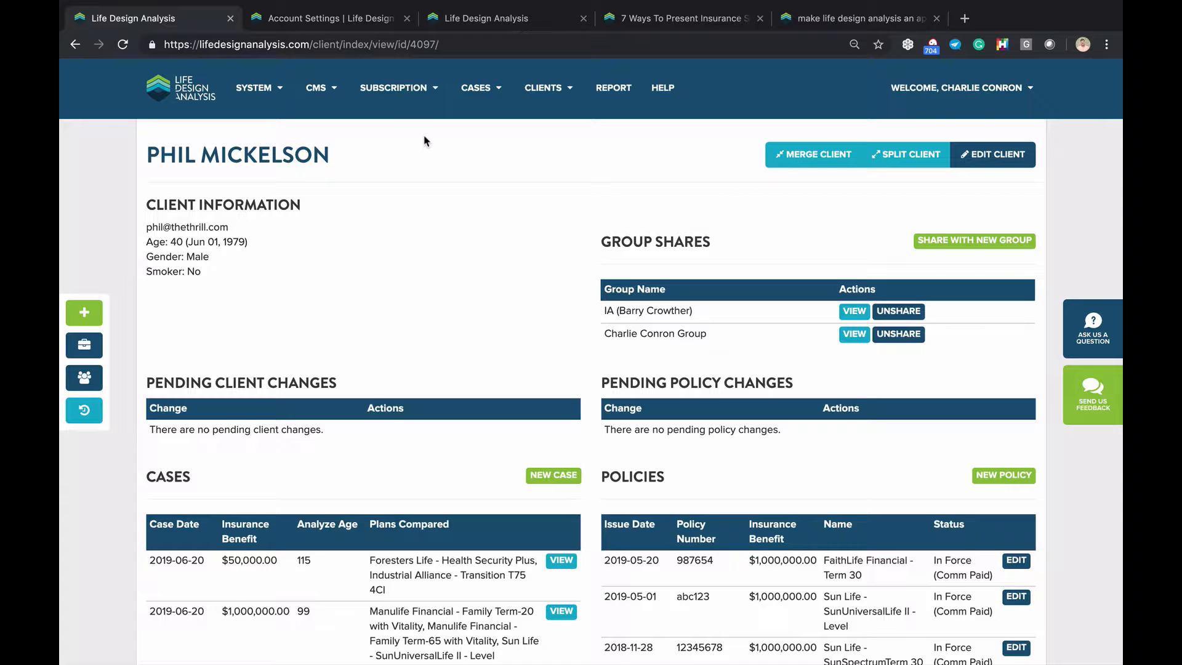
Return to the Dashboard, then move the app-install blog post tab to second position
click(171, 78)
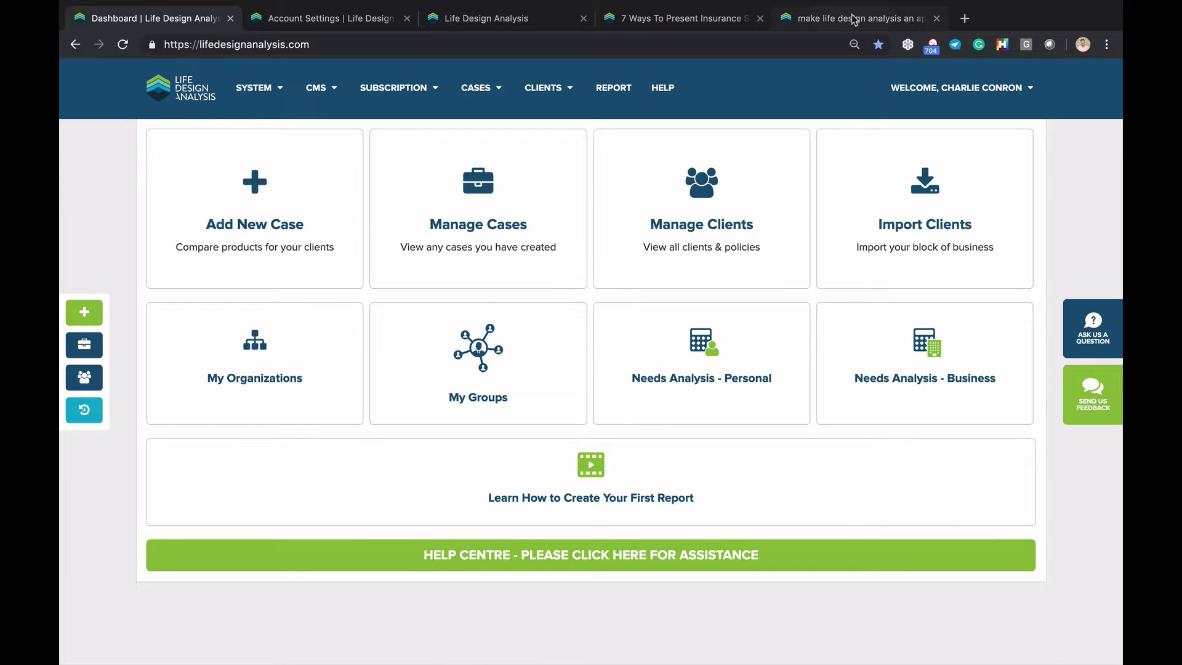
click(831, 20)
drag(831, 19, 332, 28)
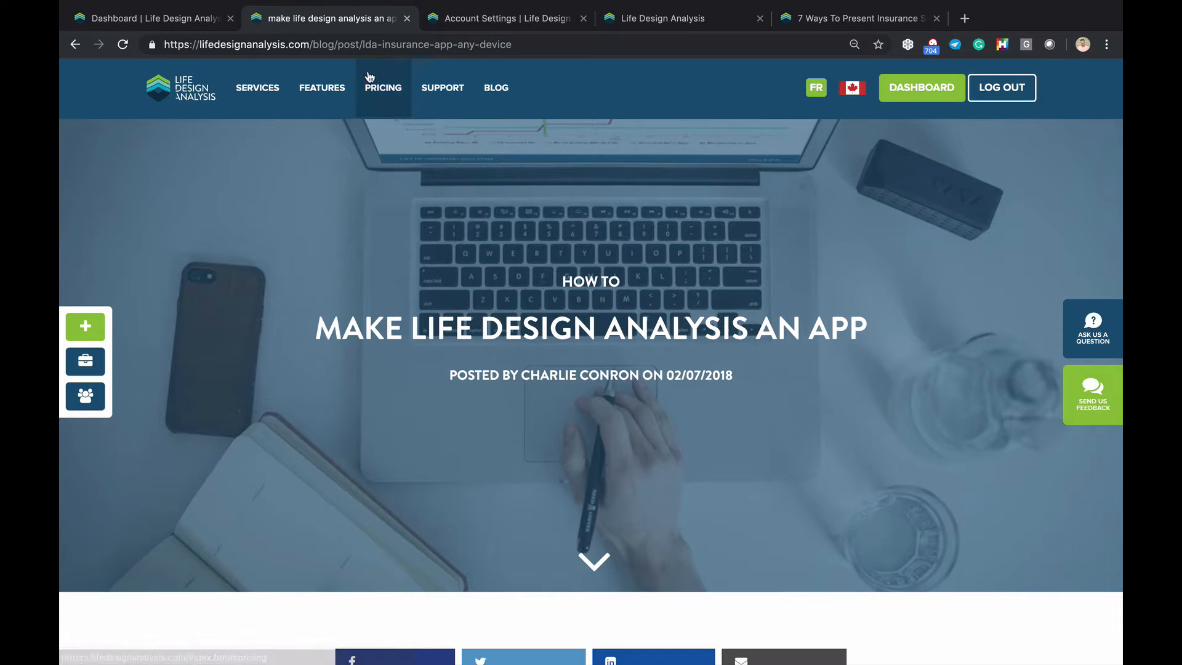
Scroll the blog post down to the Mac Dock instructions
scroll(378, 171, down, 3)
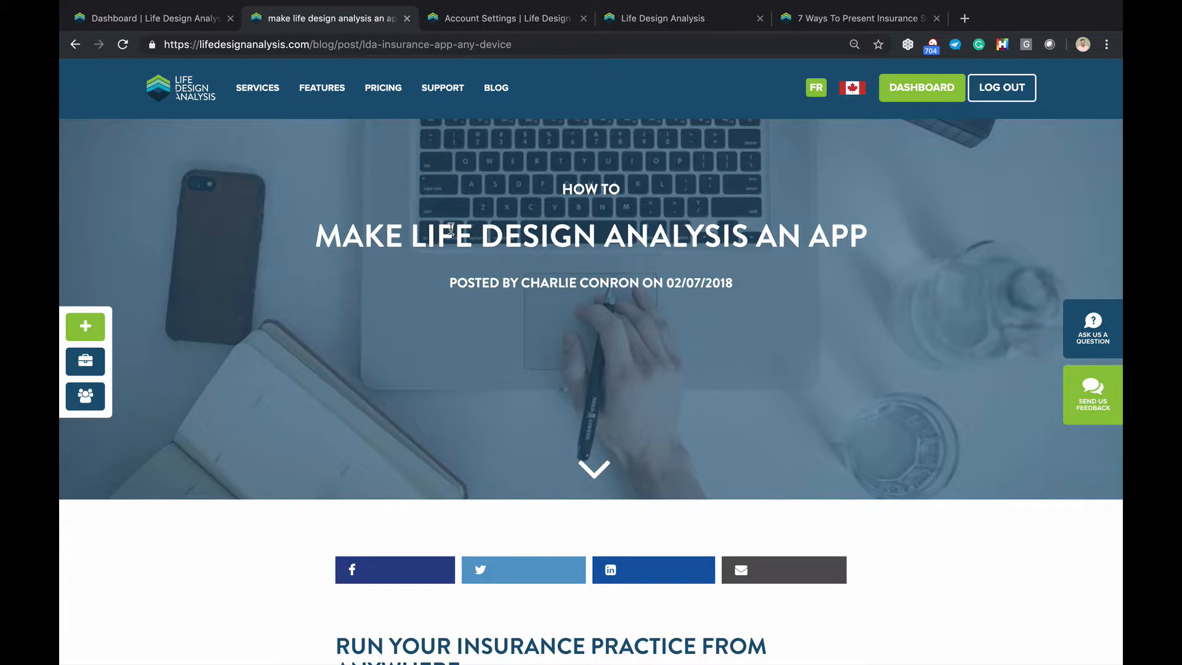
scroll(510, 257, down, 10)
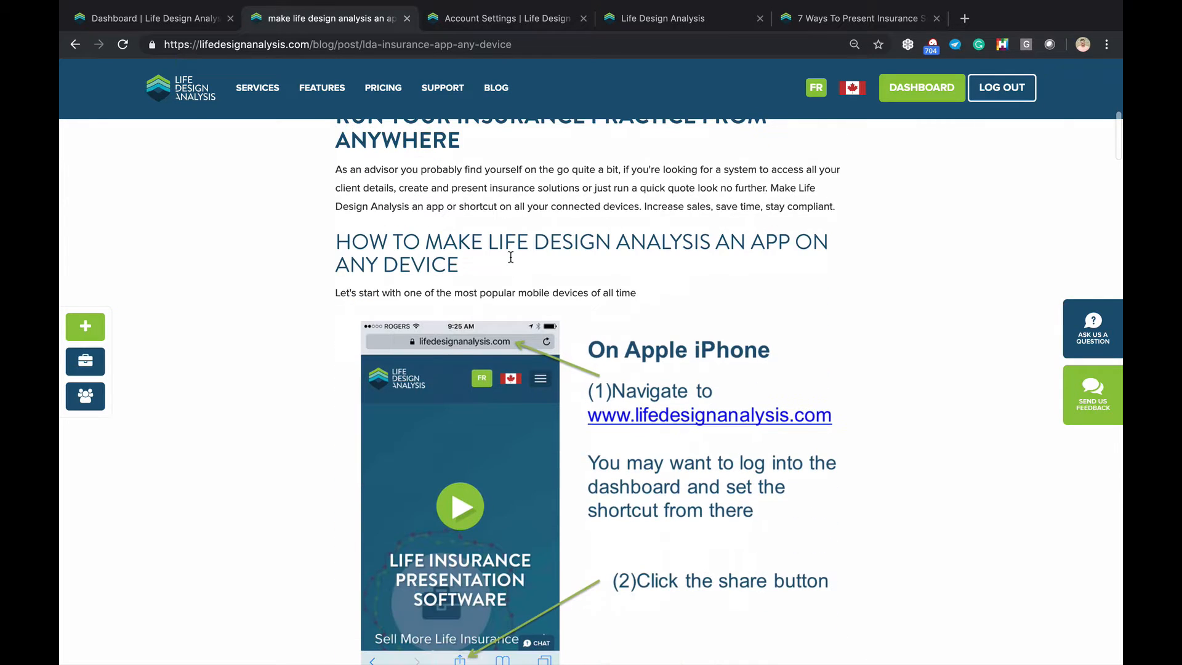
scroll(621, 237, down, 2)
scroll(620, 236, down, 3)
scroll(654, 299, down, 14)
scroll(654, 299, down, 15)
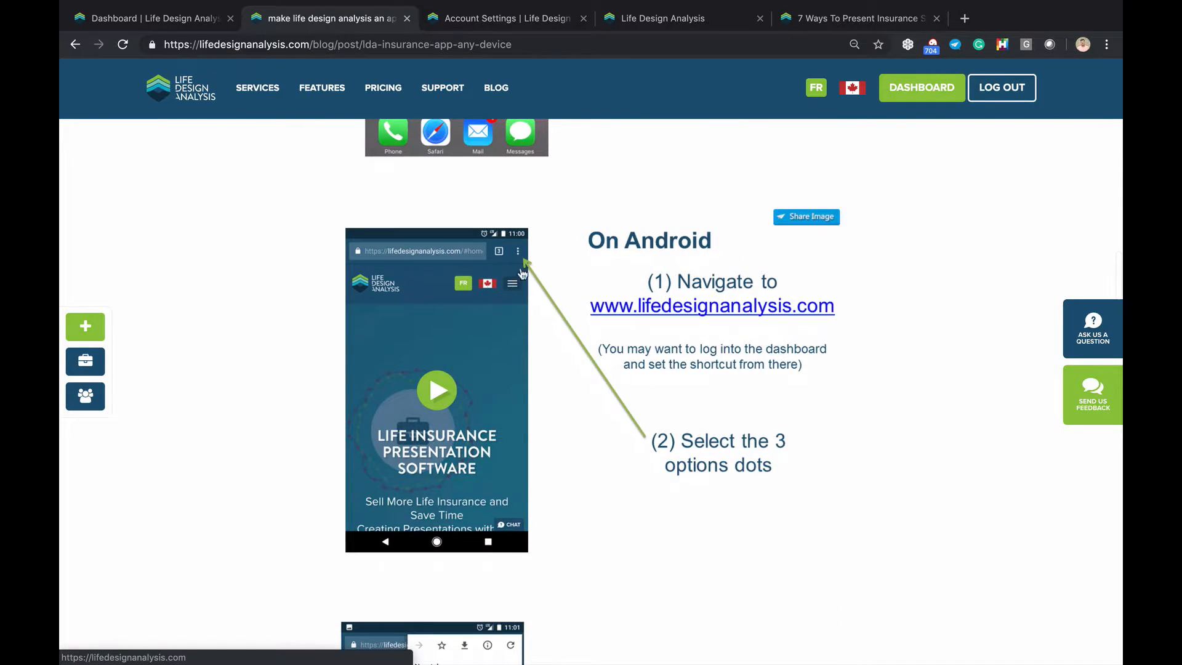
scroll(634, 258, down, 10)
scroll(639, 253, down, 10)
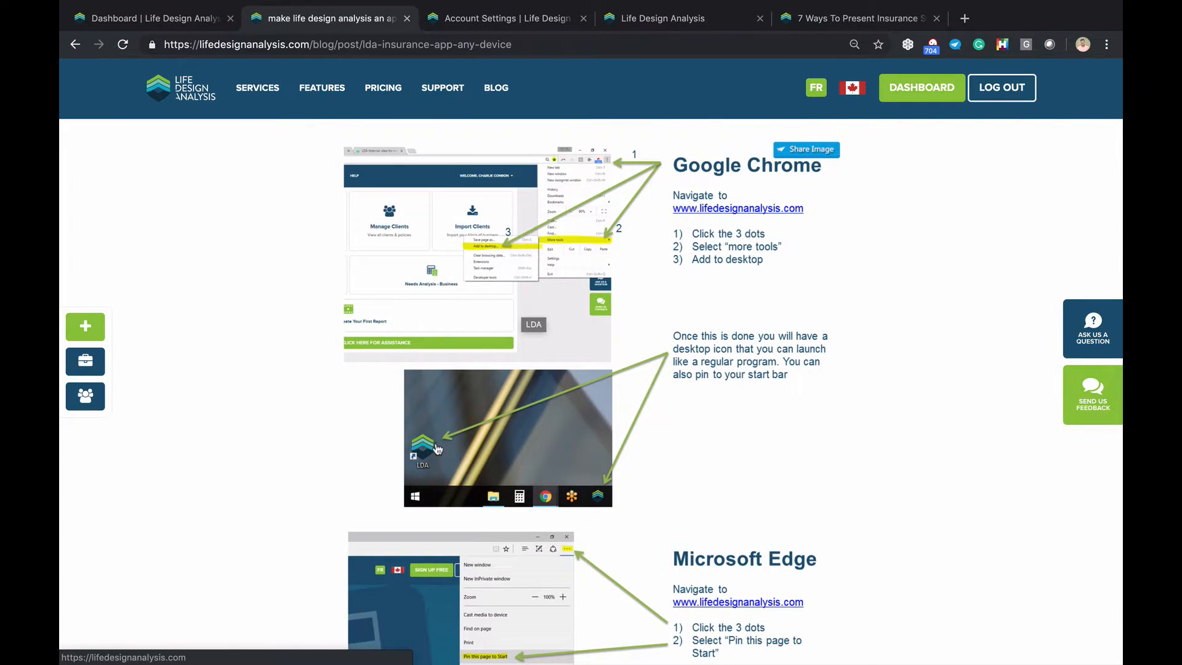
scroll(436, 448, down, 6)
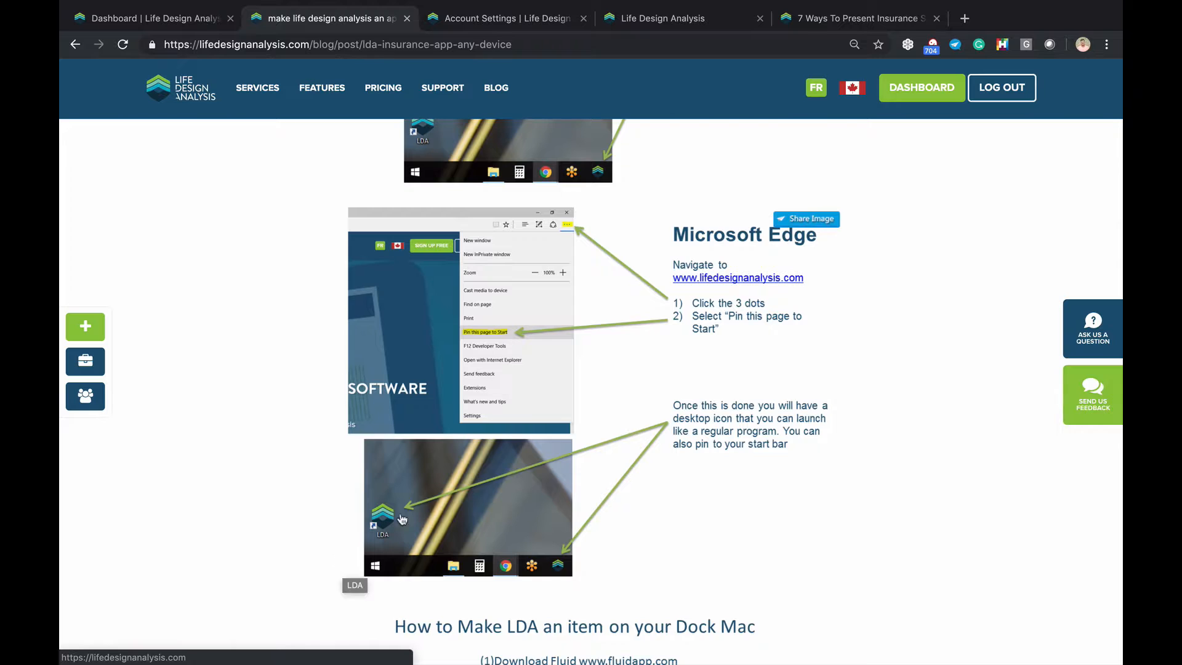
scroll(355, 566, down, 1)
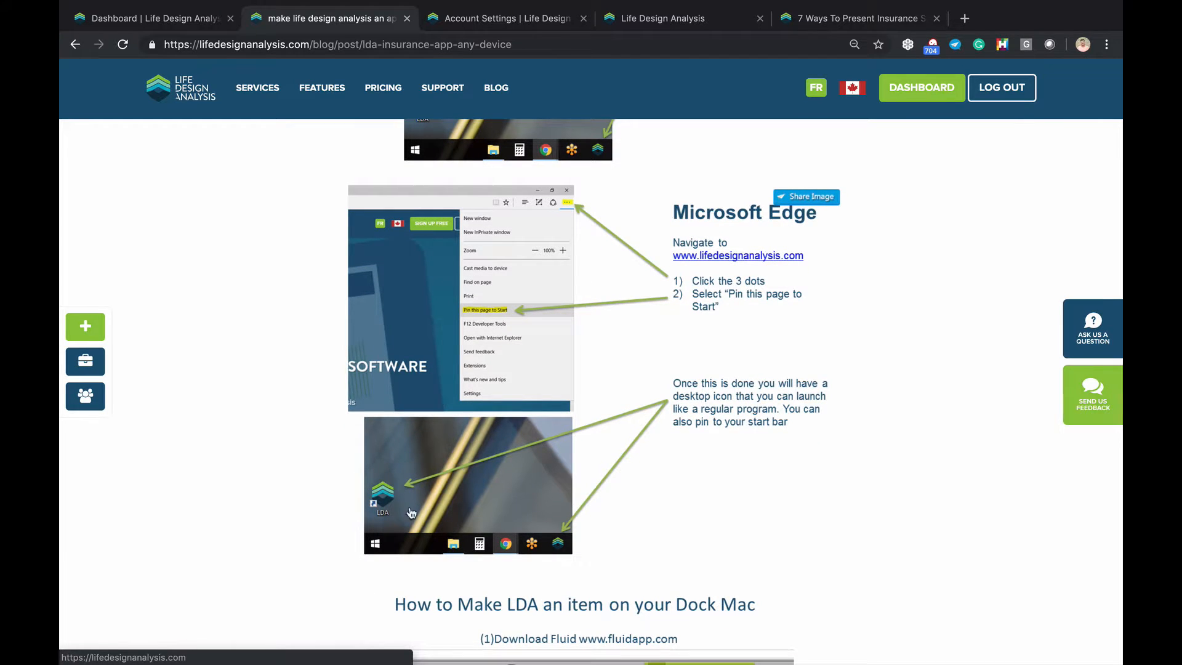
scroll(390, 503, down, 6)
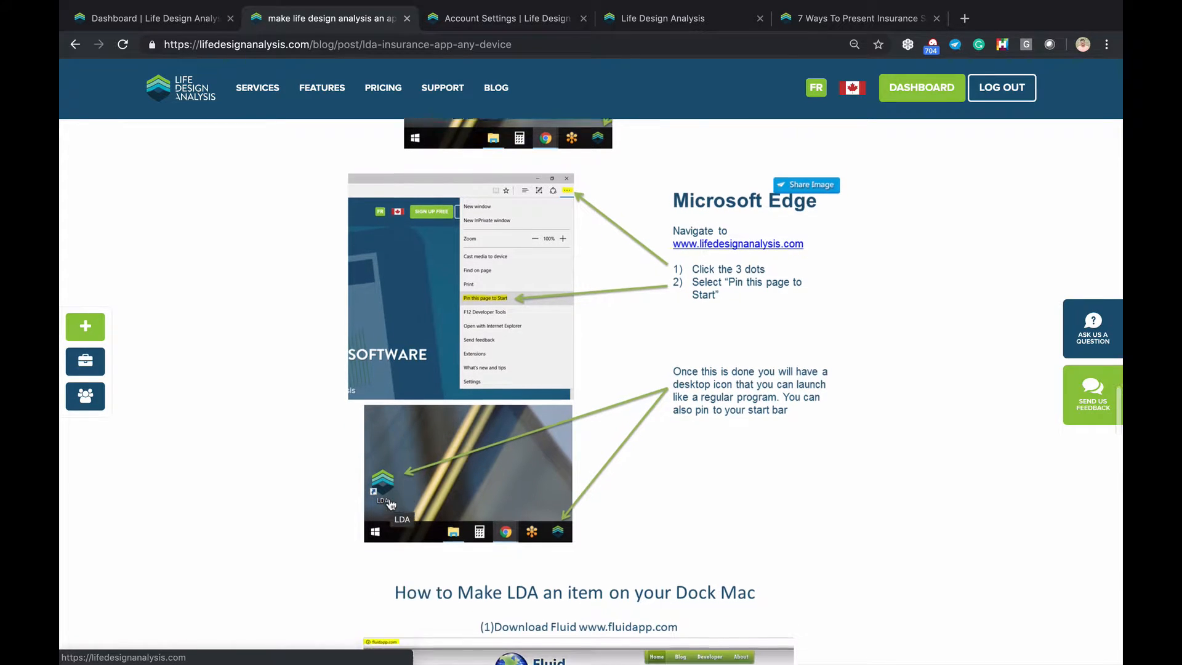
scroll(390, 504, down, 3)
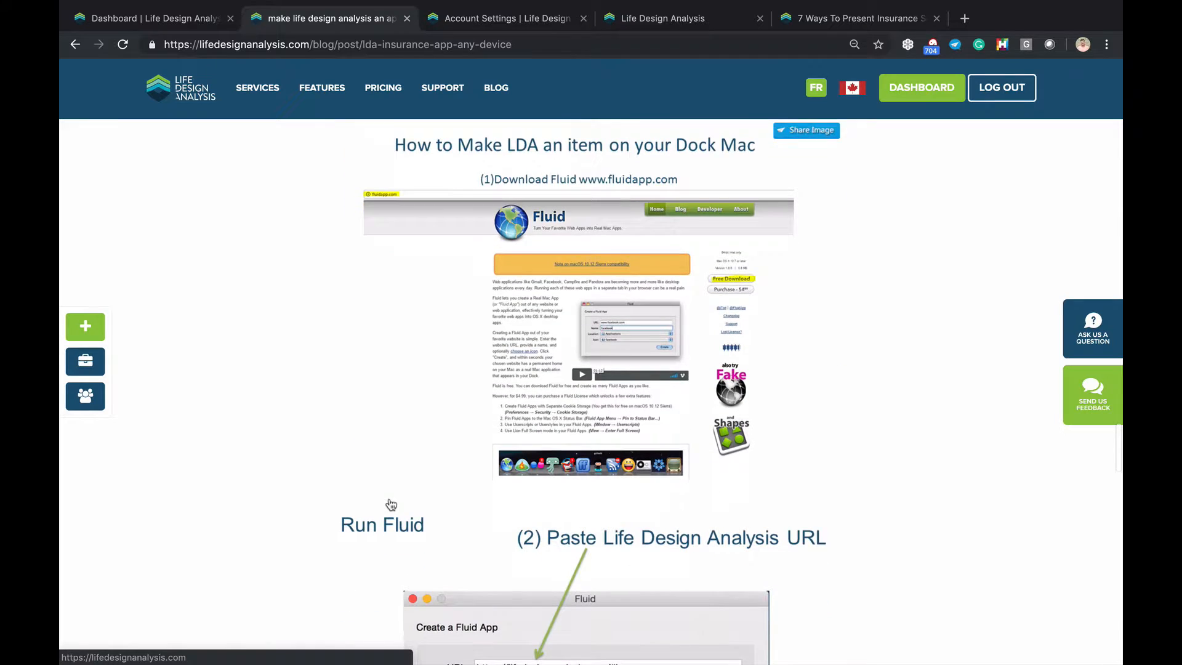
scroll(588, 448, down, 4)
Close the sign-up promotion popup and read down through the rest of the blog post
scroll(588, 448, down, 3)
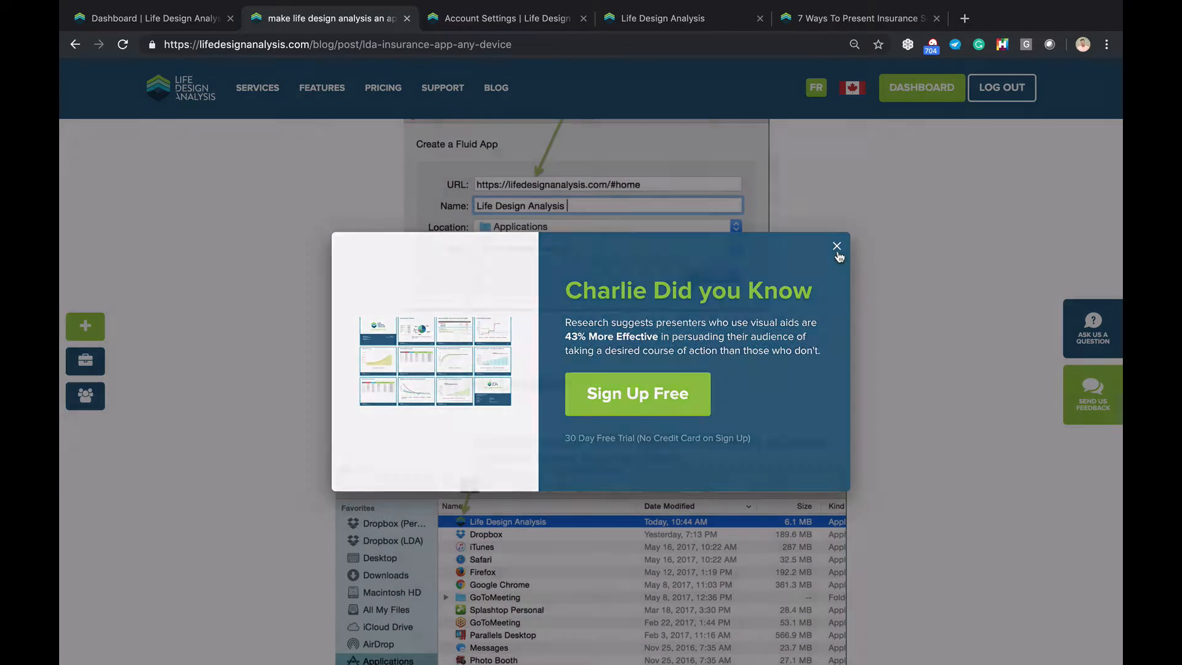
click(836, 248)
scroll(611, 457, down, 4)
scroll(611, 457, down, 5)
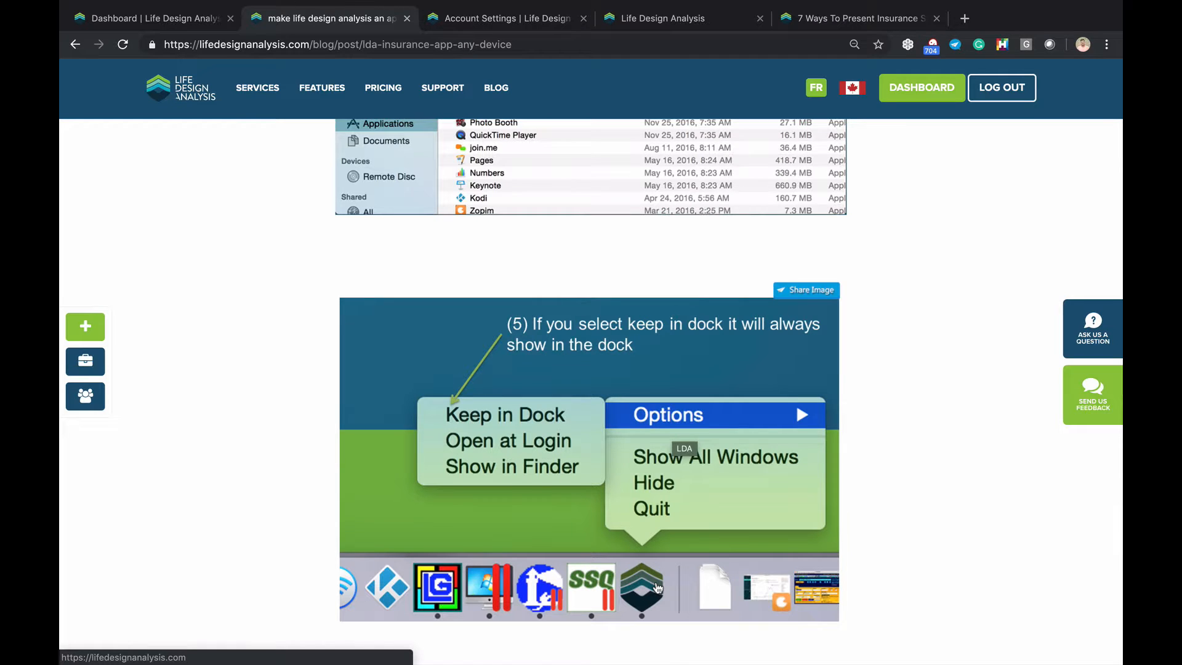
scroll(657, 587, down, 2)
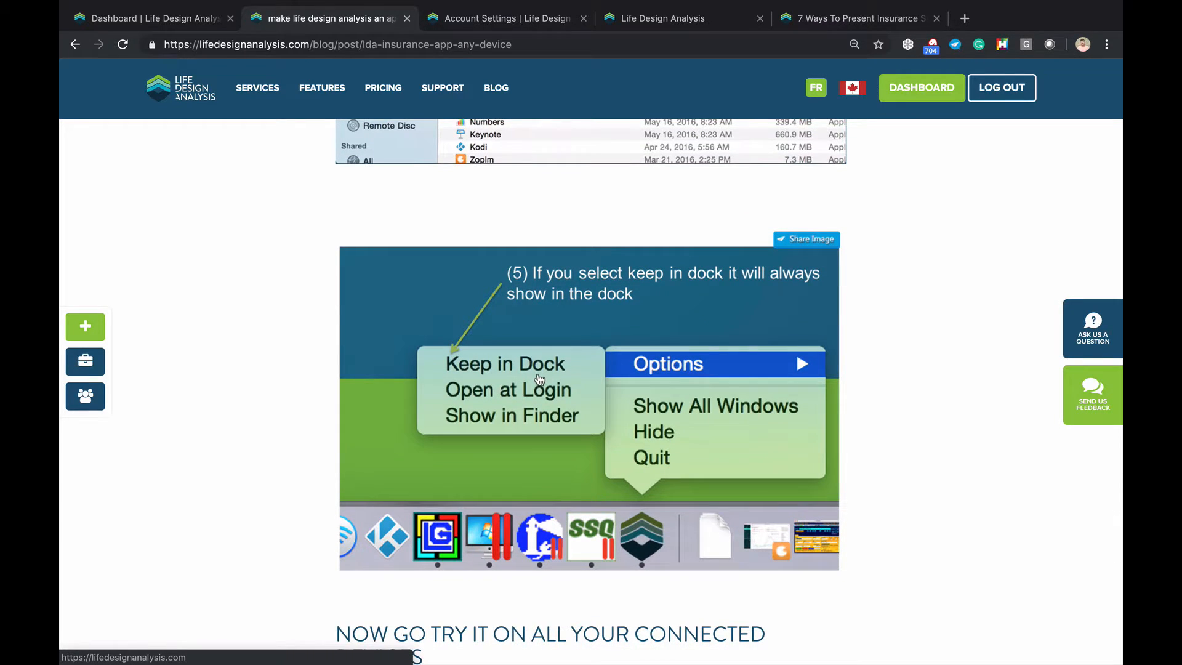
scroll(554, 378, down, 3)
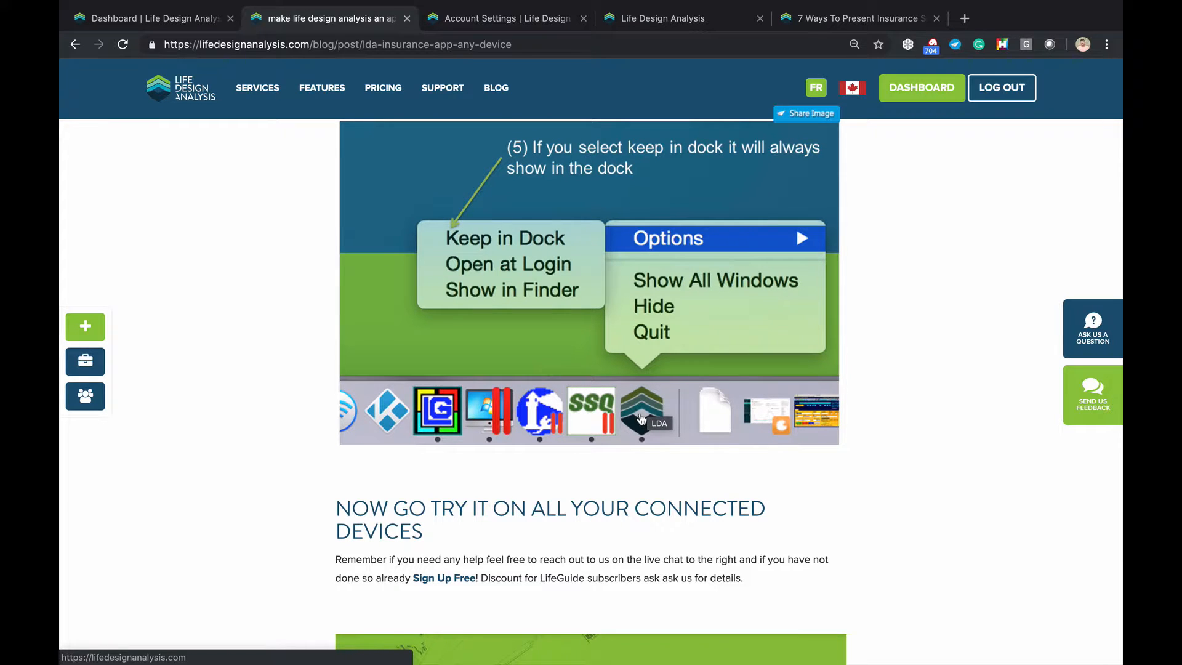
scroll(640, 419, down, 3)
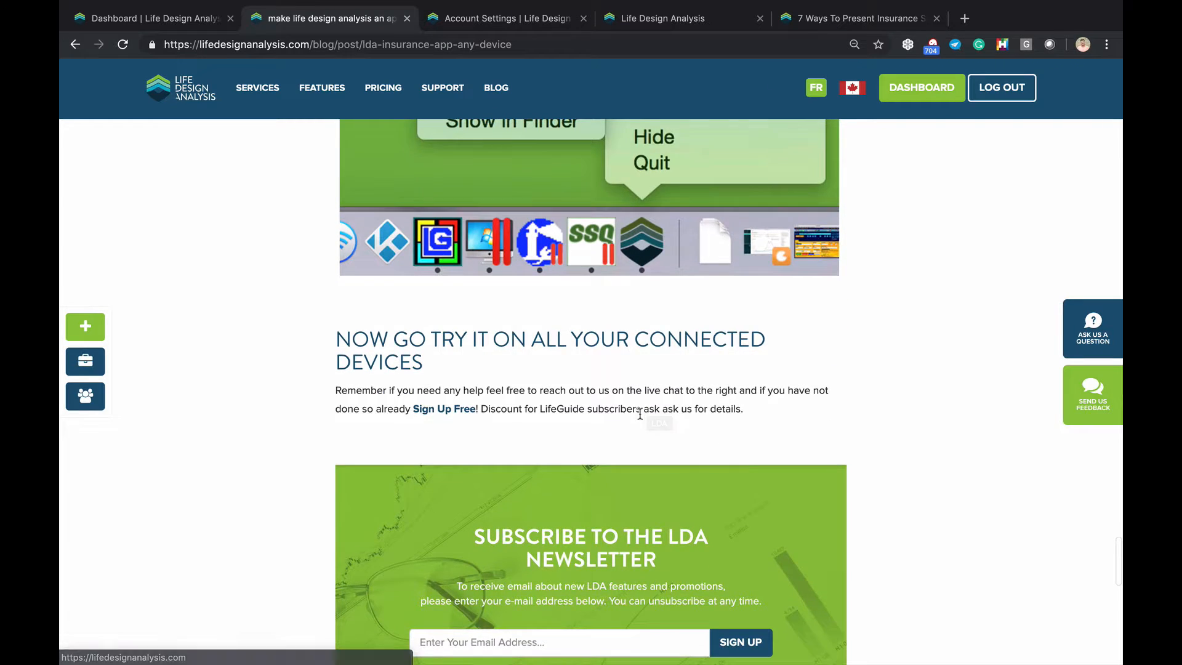
Scroll back to the top of the post and return to the Dashboard tab
scroll(640, 416, up, 10)
scroll(640, 416, up, 20)
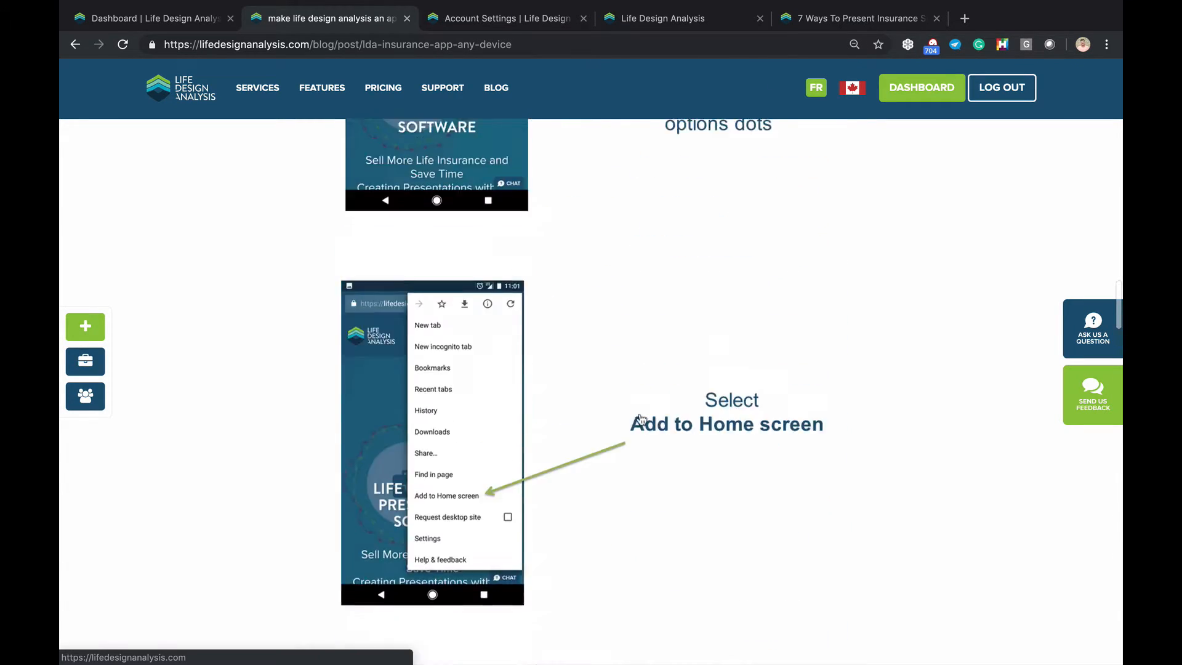
scroll(641, 420, up, 15)
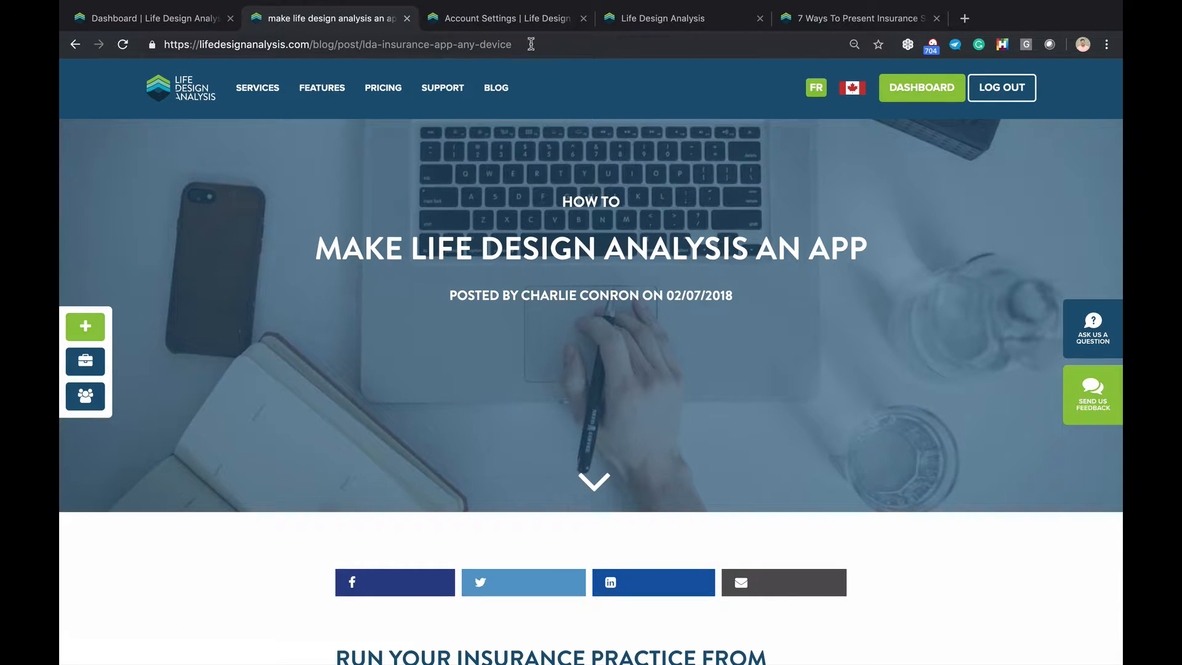
scroll(502, 299, down, 1)
scroll(503, 298, up, 3)
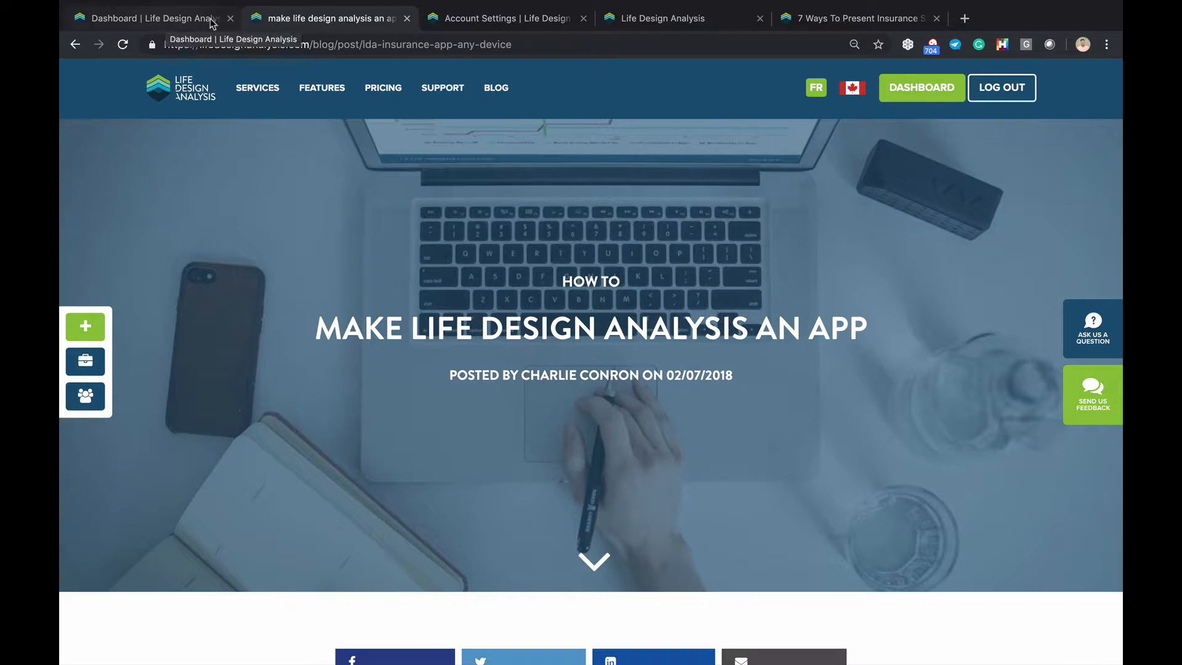
click(165, 22)
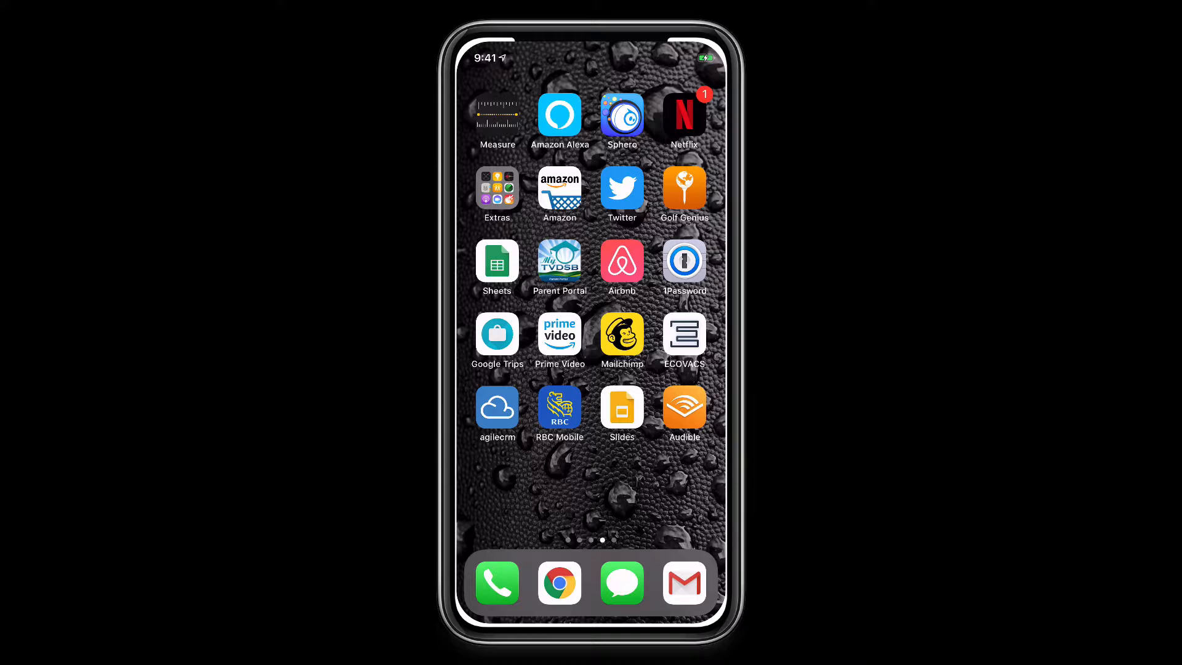
Launch Netflix from the iOS home screen, then close it again
scroll(590, 264, right, 5)
scroll(591, 265, left, 5)
click(684, 114)
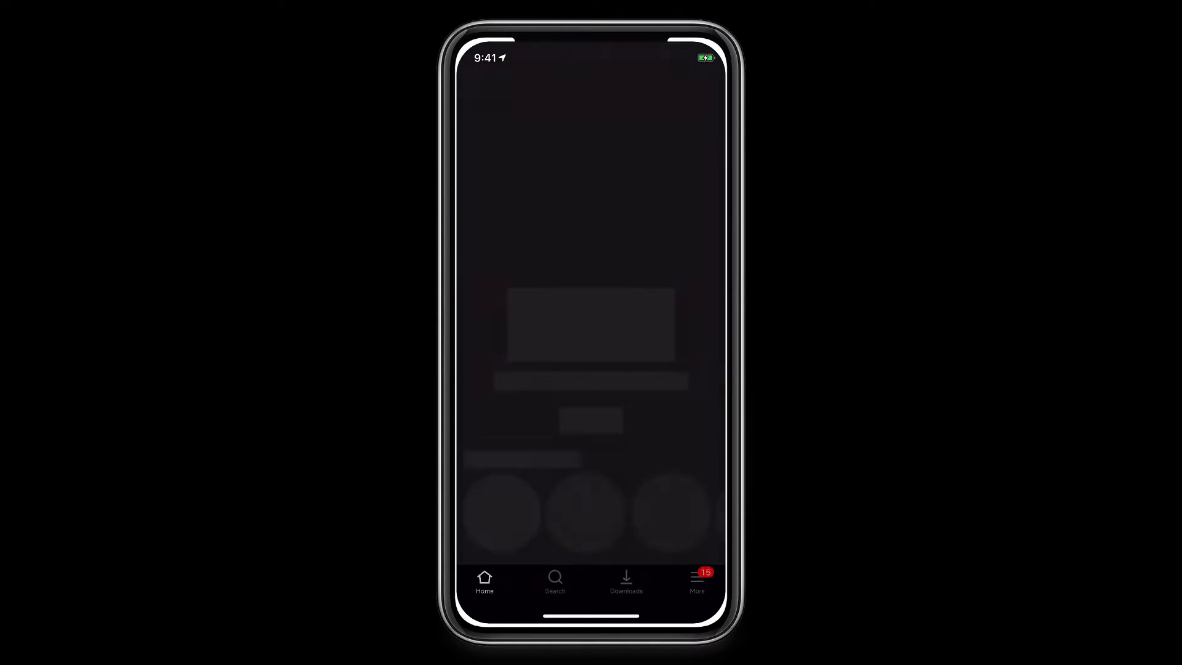
drag(591, 616, 591, 369)
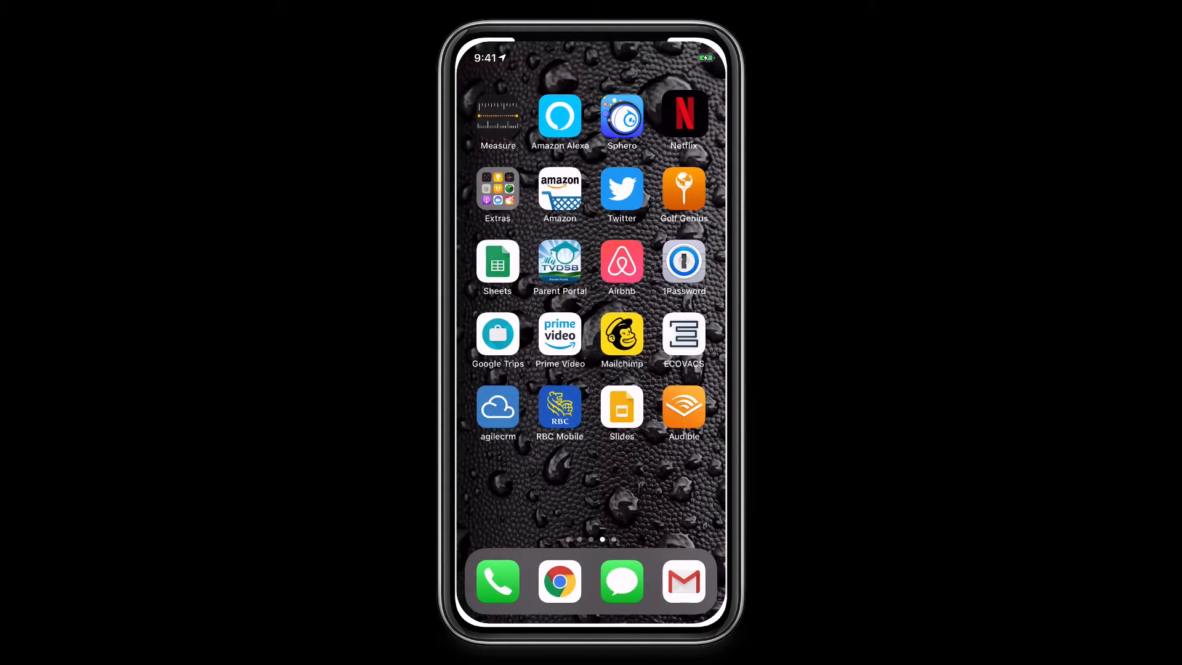
Swipe through the home screen pages to the last one, showing the HuntClub and Safari icons
drag(492, 307, 690, 308)
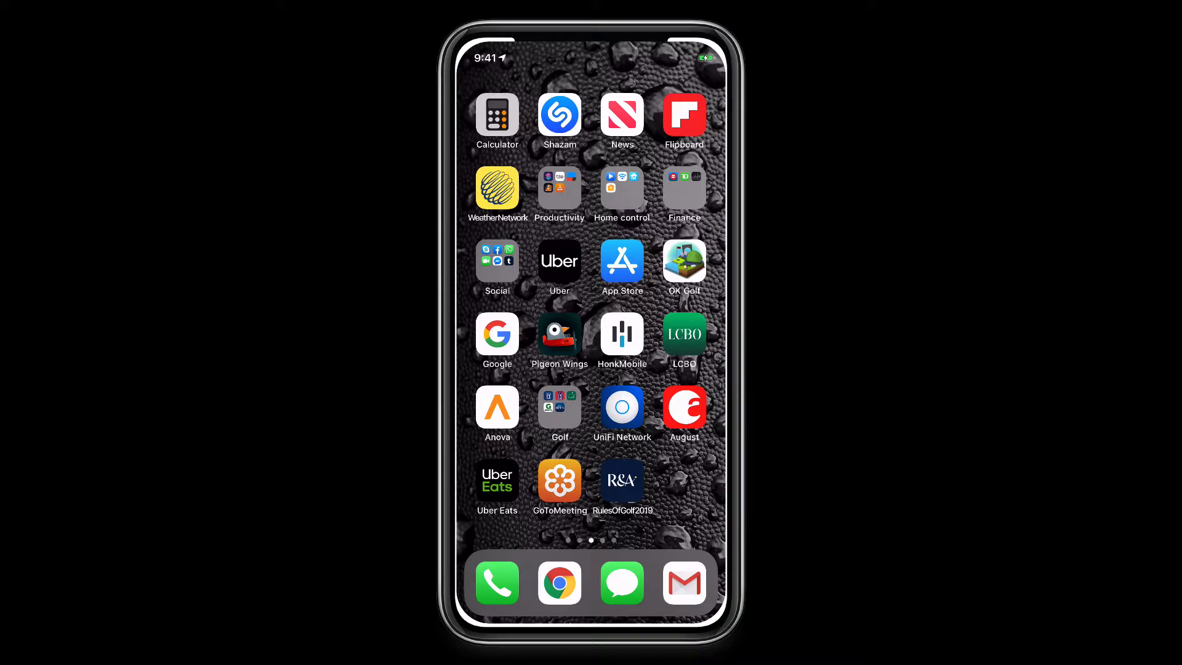
drag(689, 308, 492, 308)
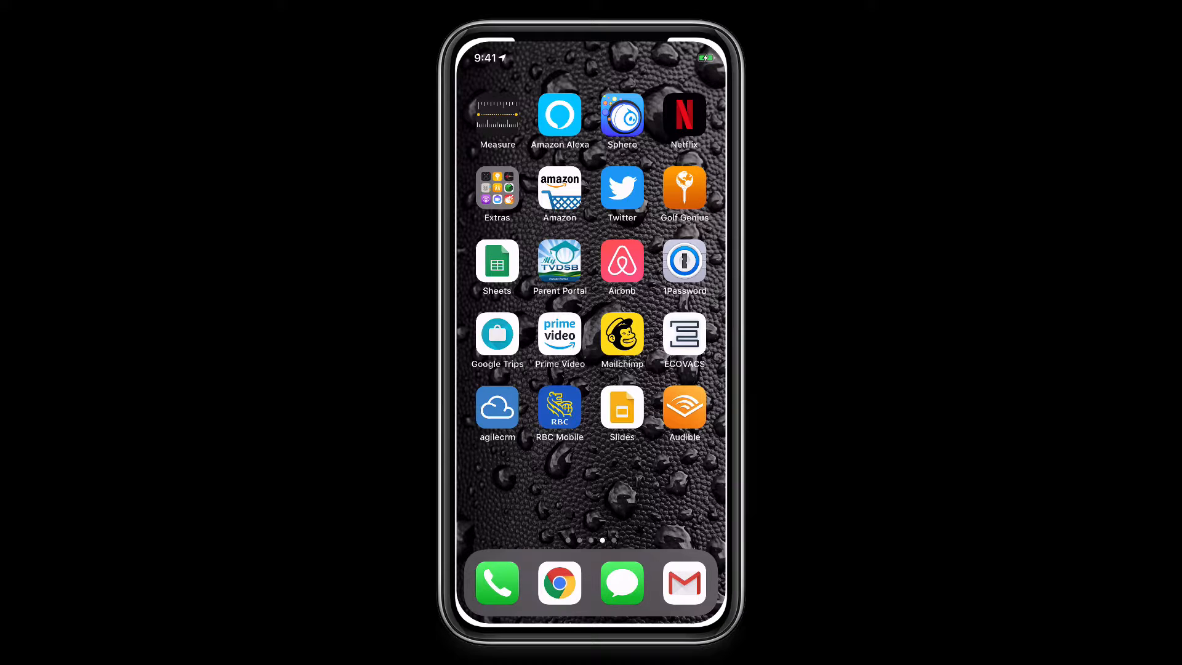
drag(689, 308, 492, 307)
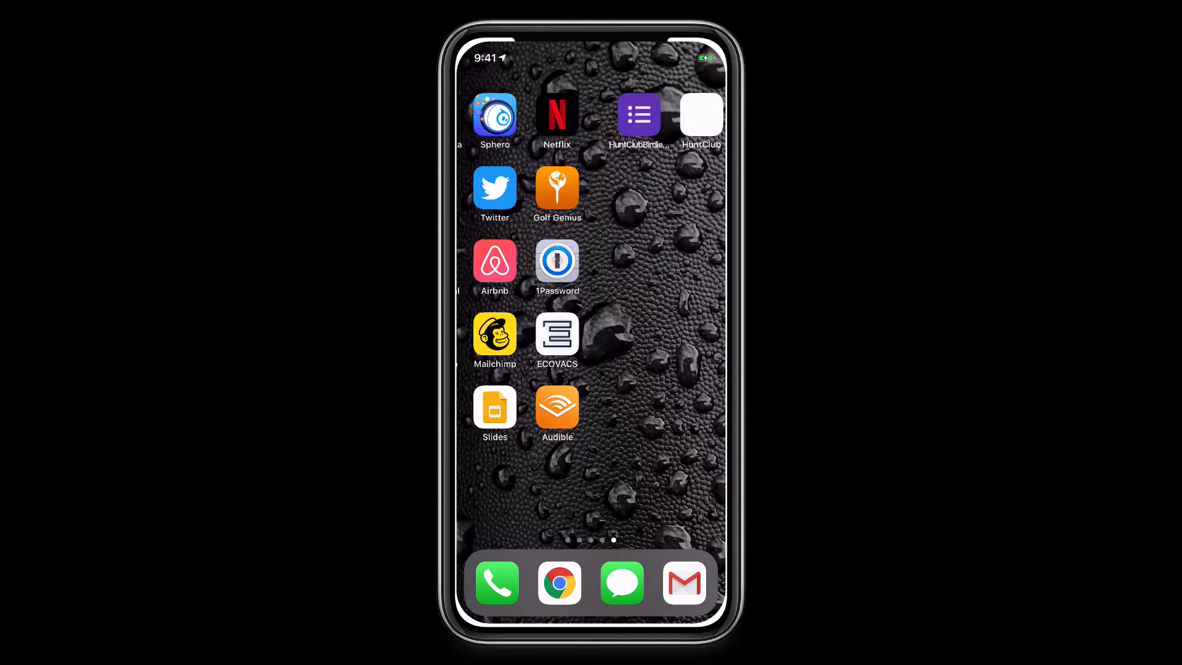
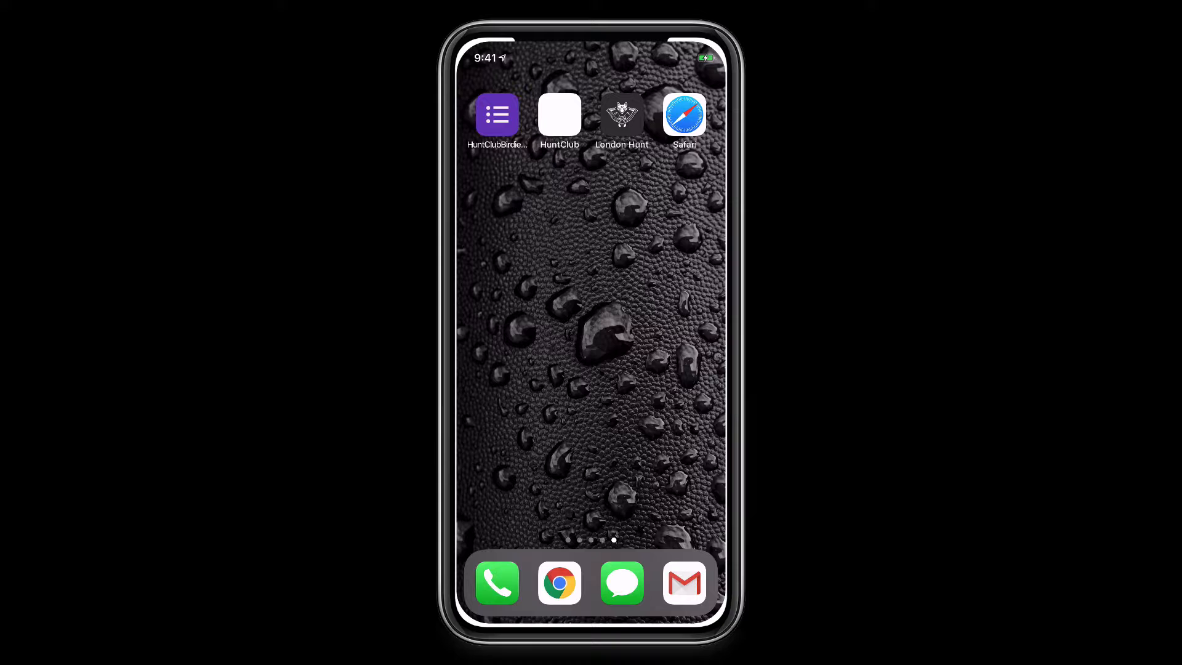
In Safari, search Google for 'life design' and pick the 'life design analysis' suggestion
click(685, 115)
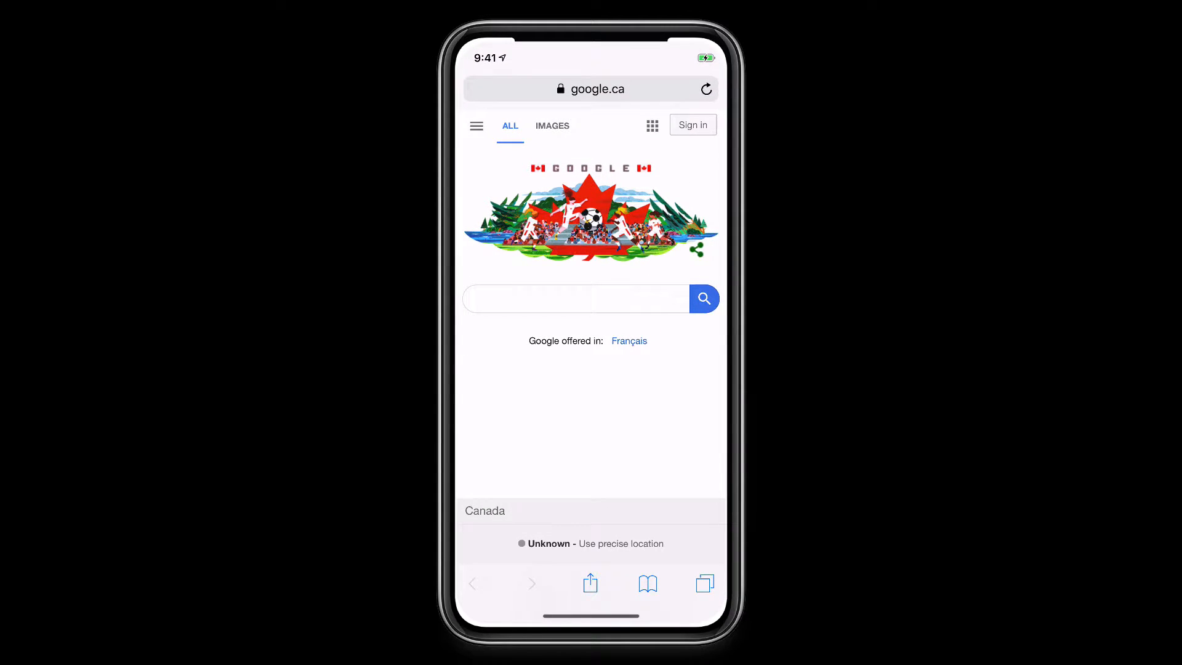
click(576, 299)
text(s)
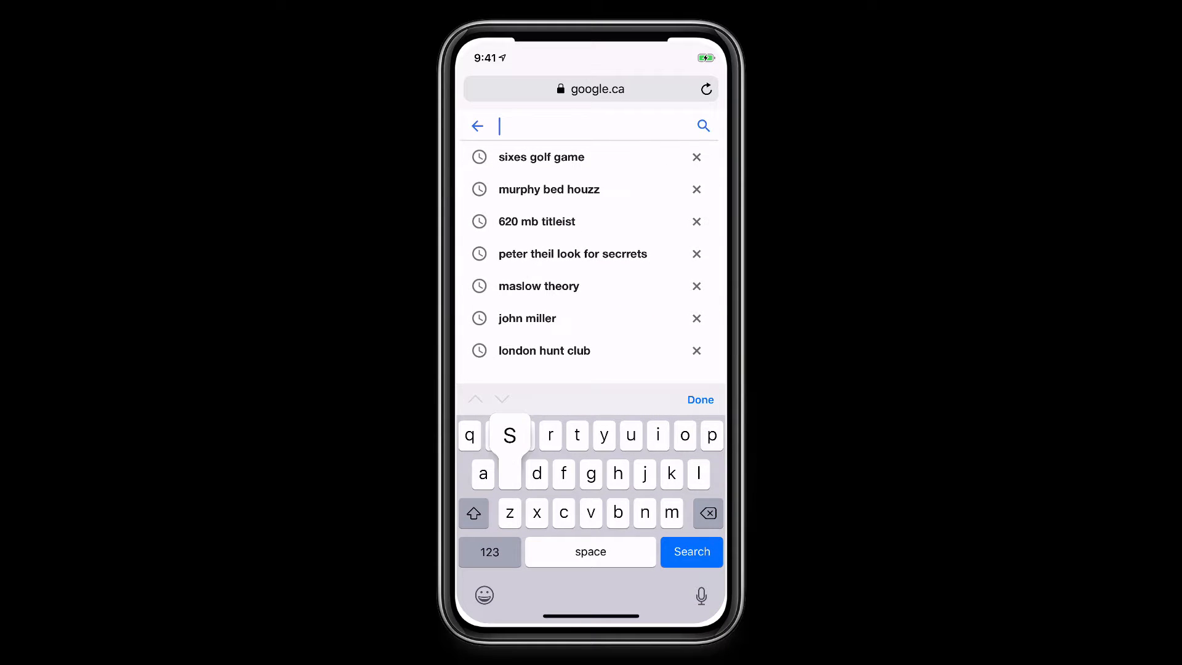
text(l)
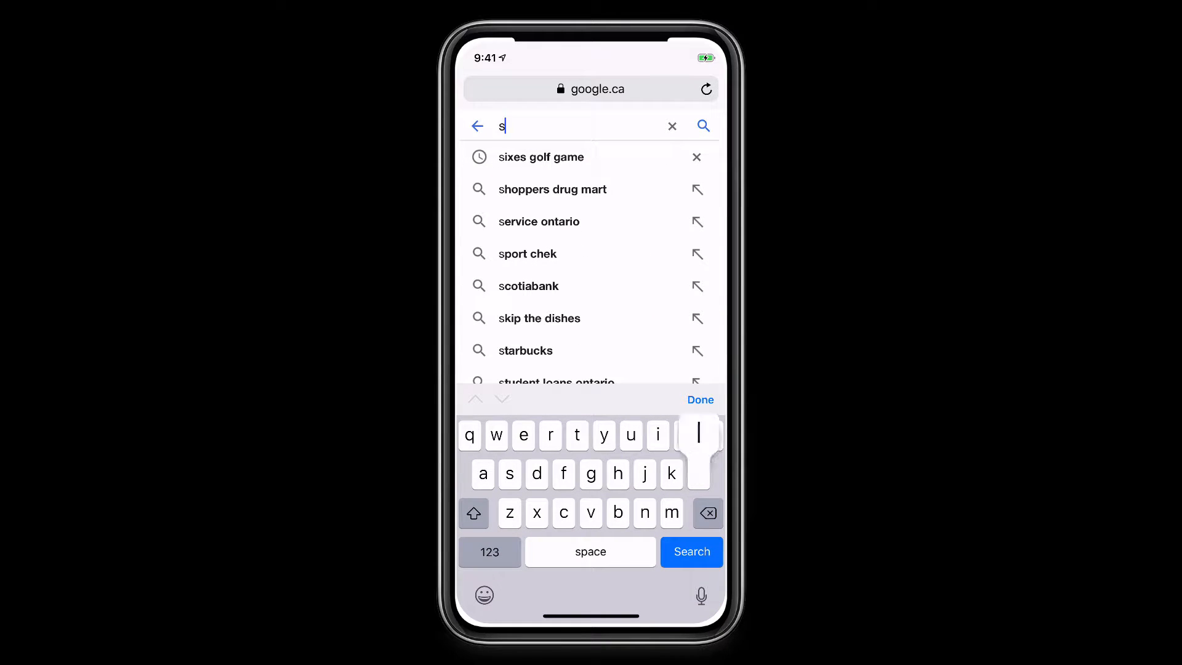
key(BackSpace)
key(BackSpace)
text(lofe)
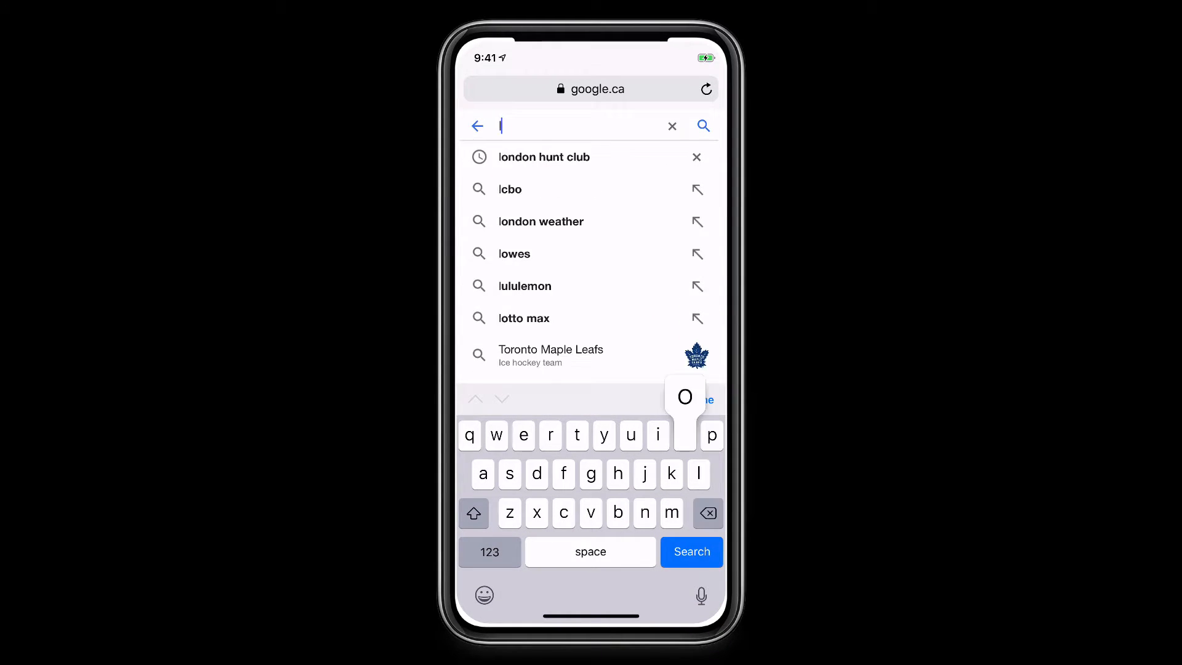
key(BackSpace)
key(BackSpace)
key(BackSpace)
key(BackSpace)
text(life )
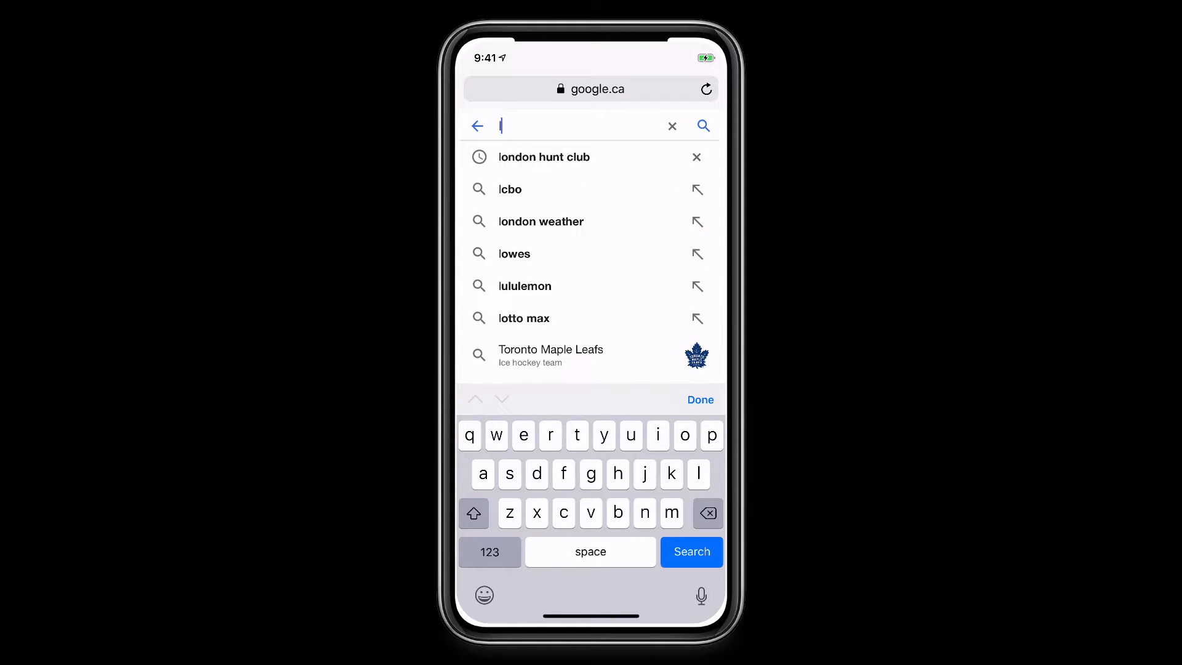
text(design)
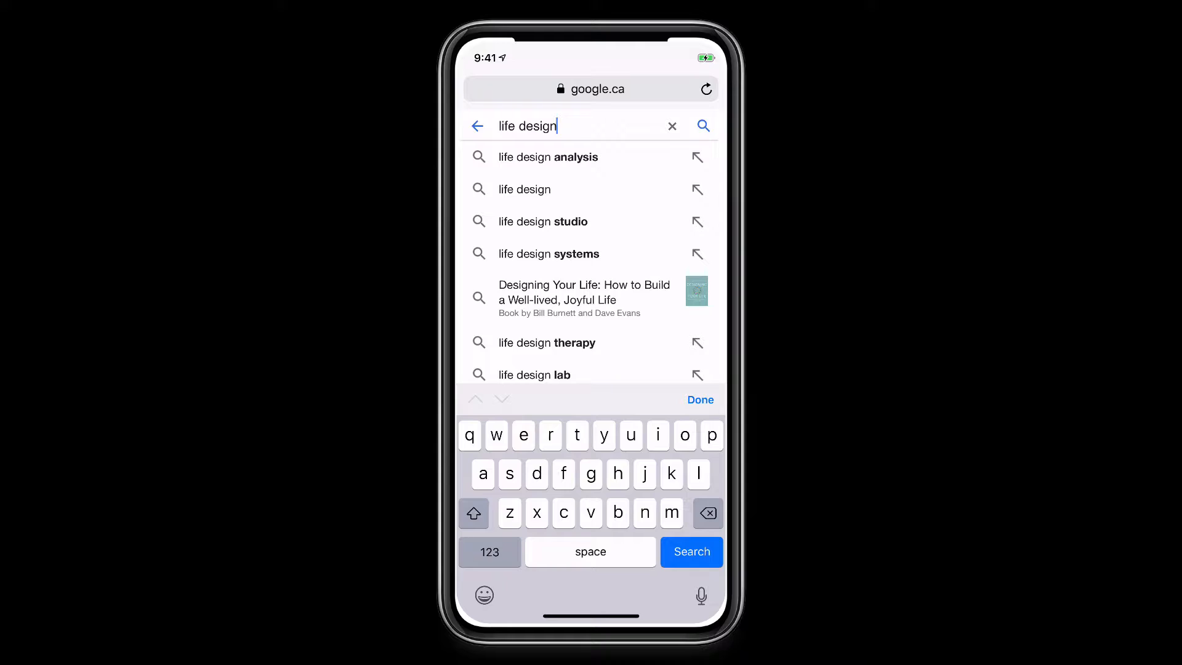
click(547, 157)
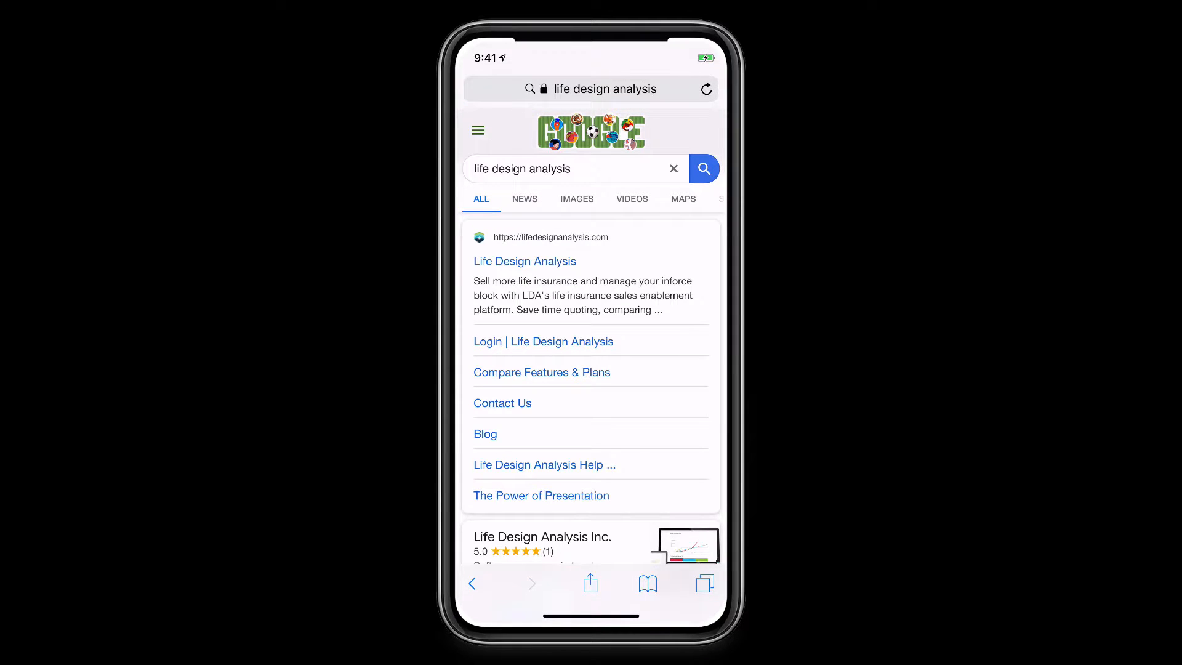
Open the Life Design Analysis site, go to its login page and autofill the saved credentials
click(524, 261)
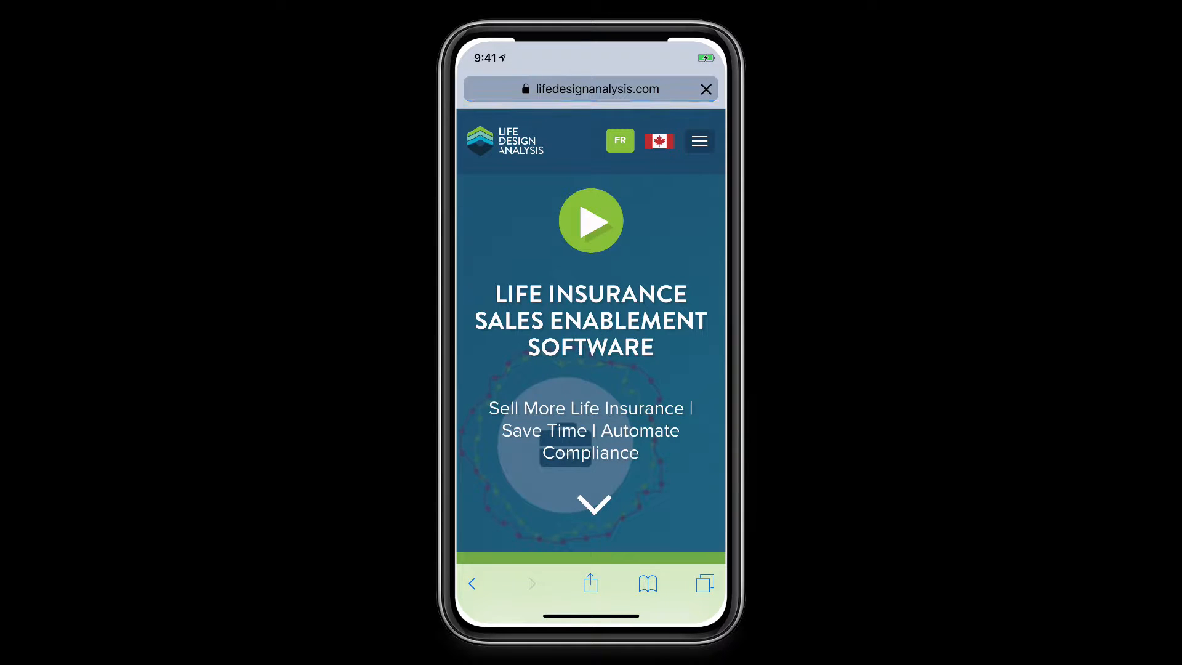
scroll(591, 369, down, 5)
scroll(591, 369, down, 10)
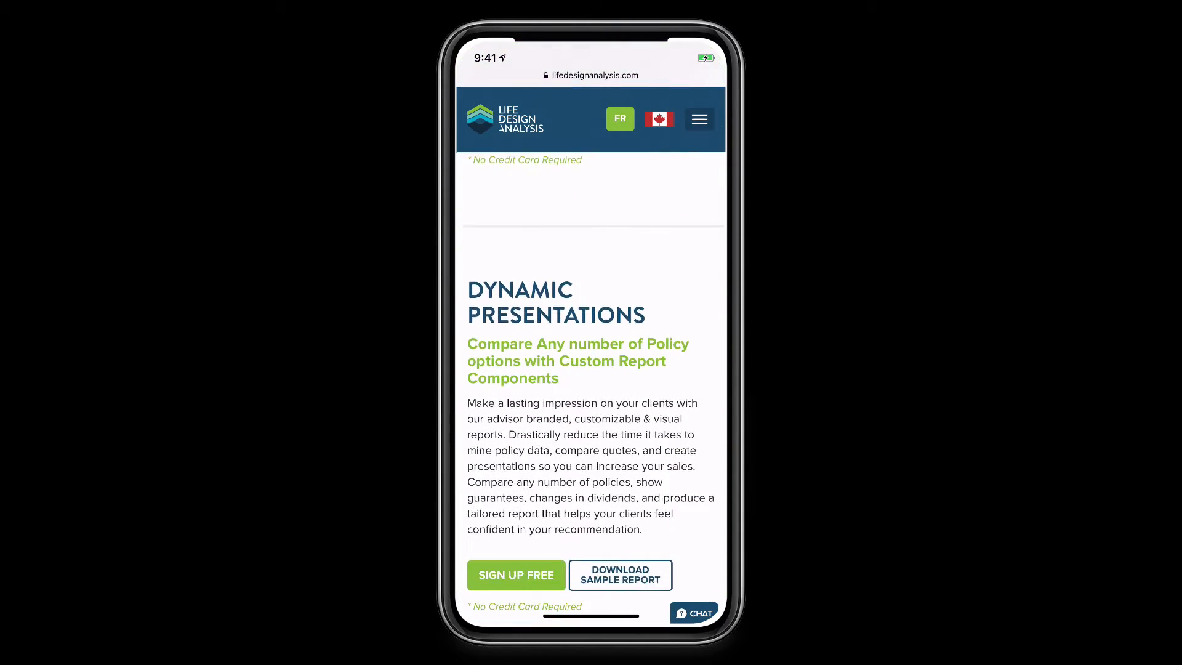
scroll(591, 369, down, 10)
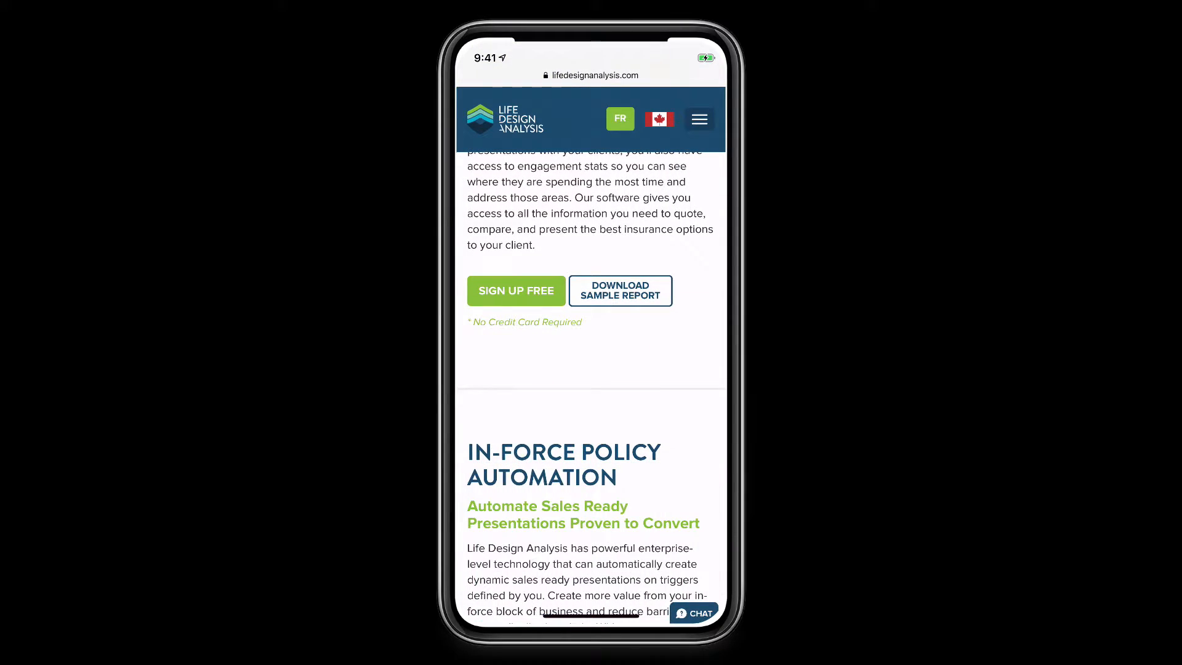
scroll(591, 369, up, 5)
scroll(591, 308, up, 7)
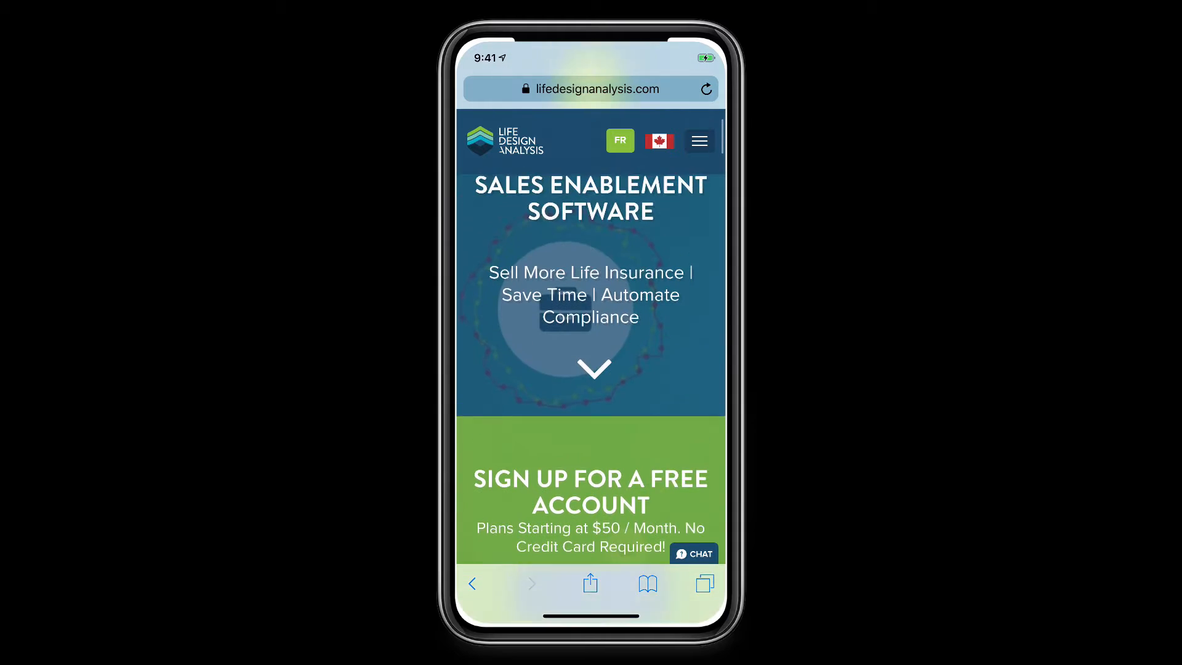
click(699, 141)
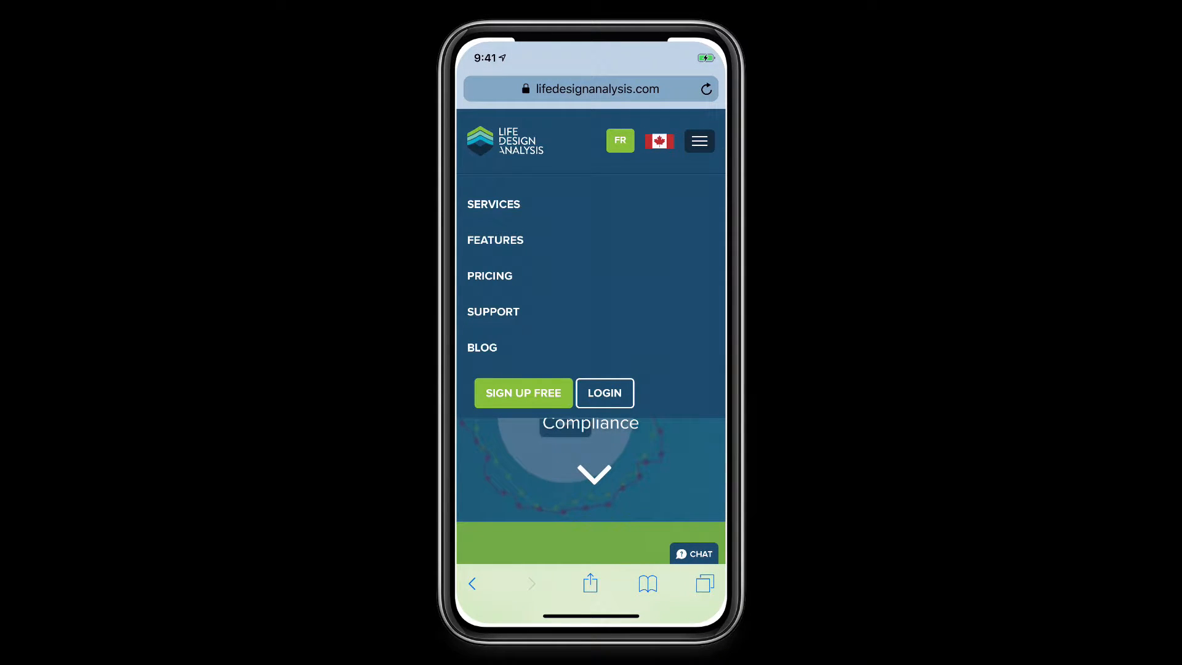
click(604, 392)
click(591, 550)
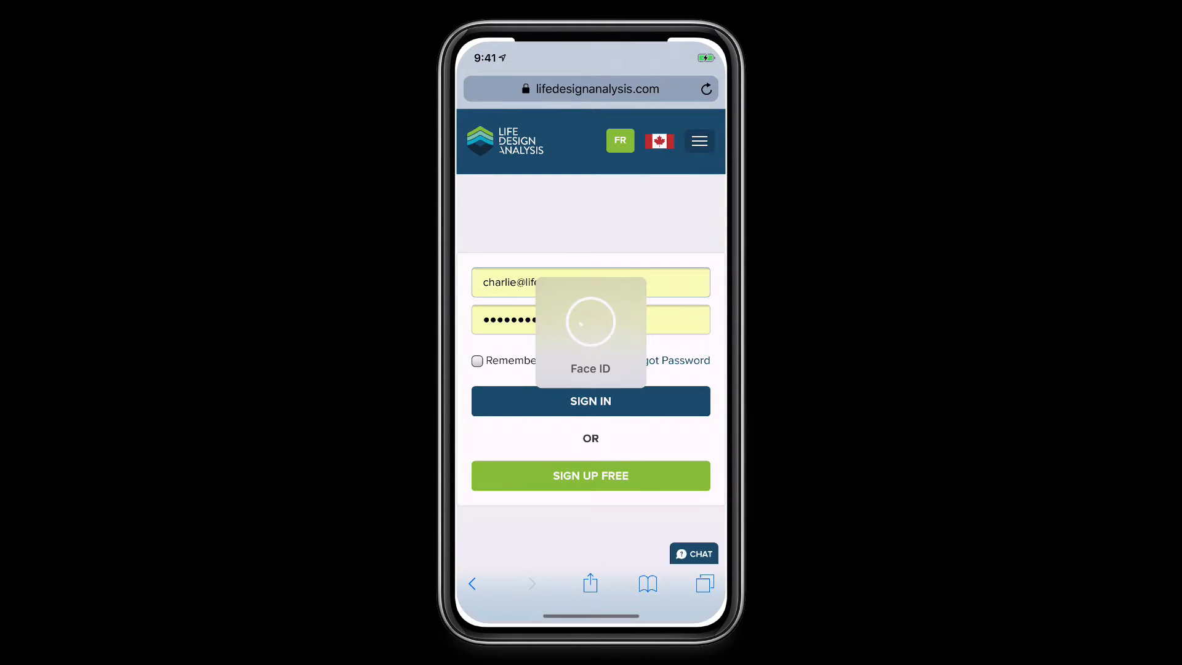
Sign in and scroll through the Life Design Analysis dashboard
click(591, 400)
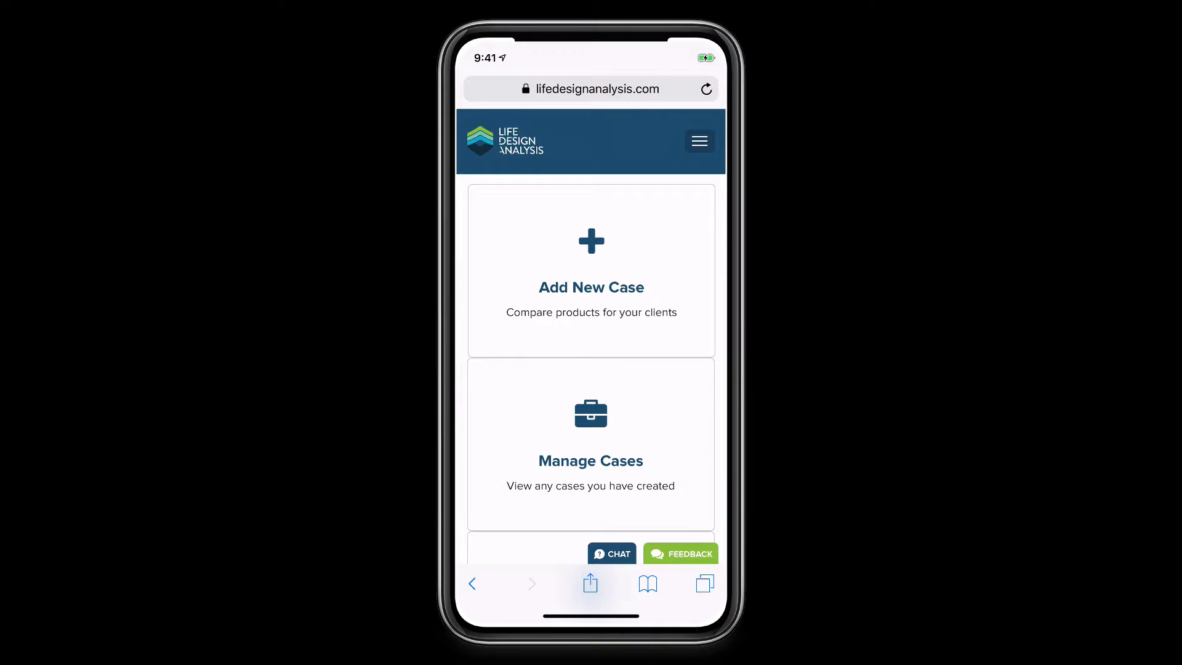
scroll(591, 357, down, 5)
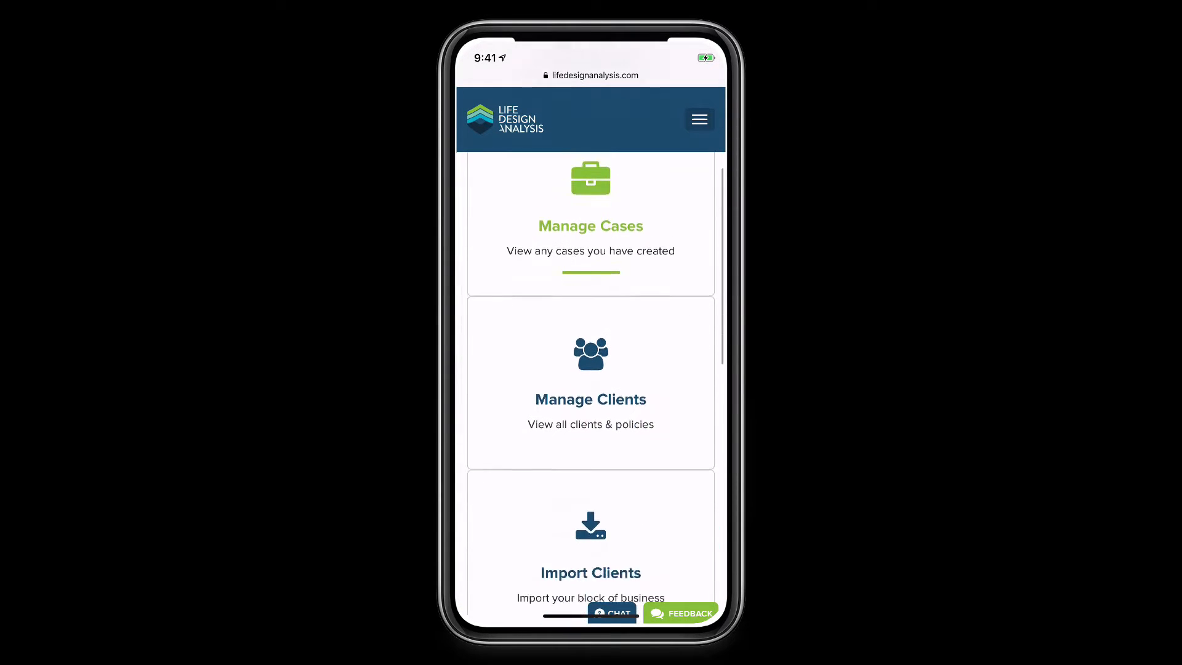
scroll(591, 381, down, 7)
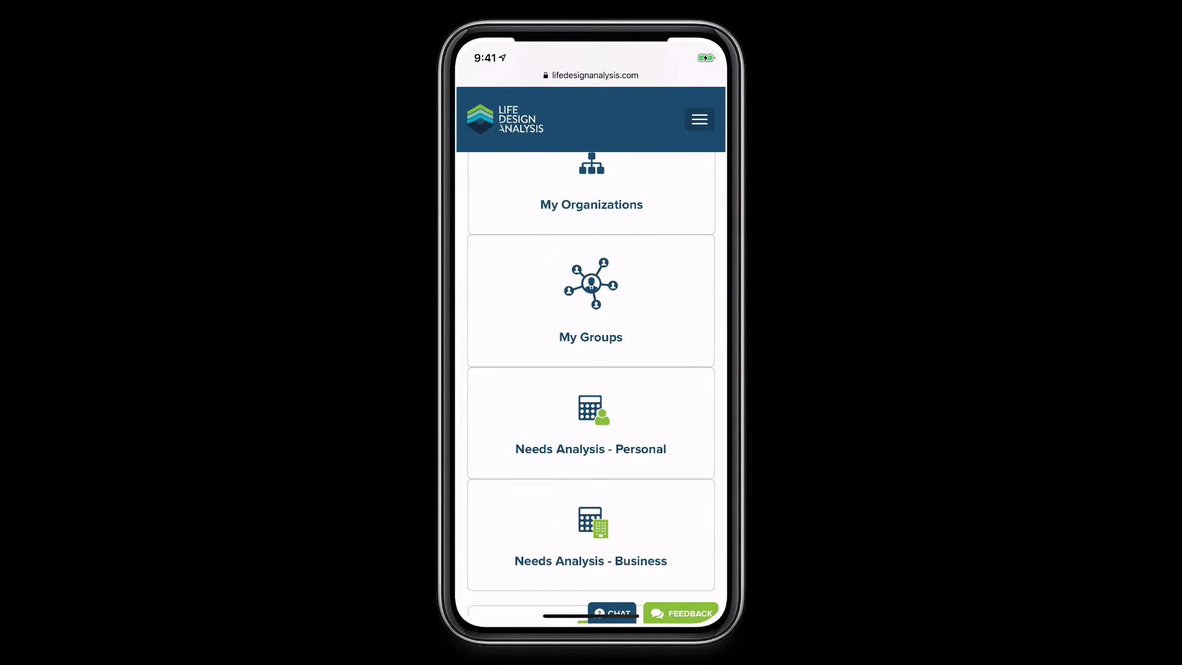
scroll(591, 308, up, 2)
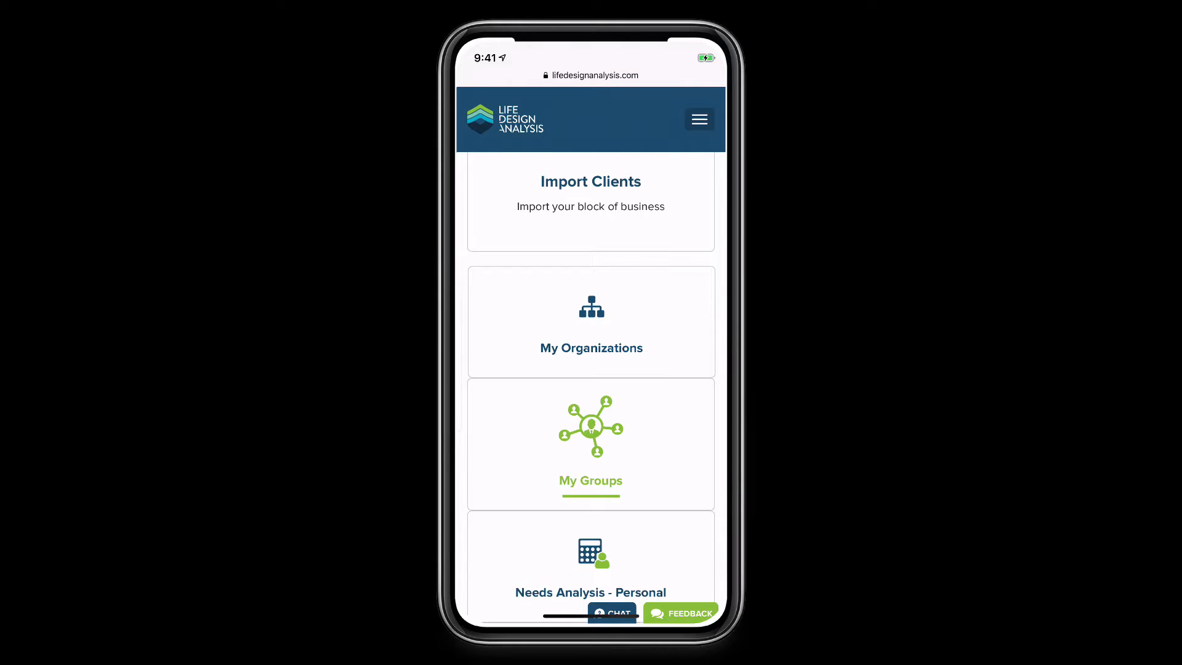
scroll(590, 369, up, 8)
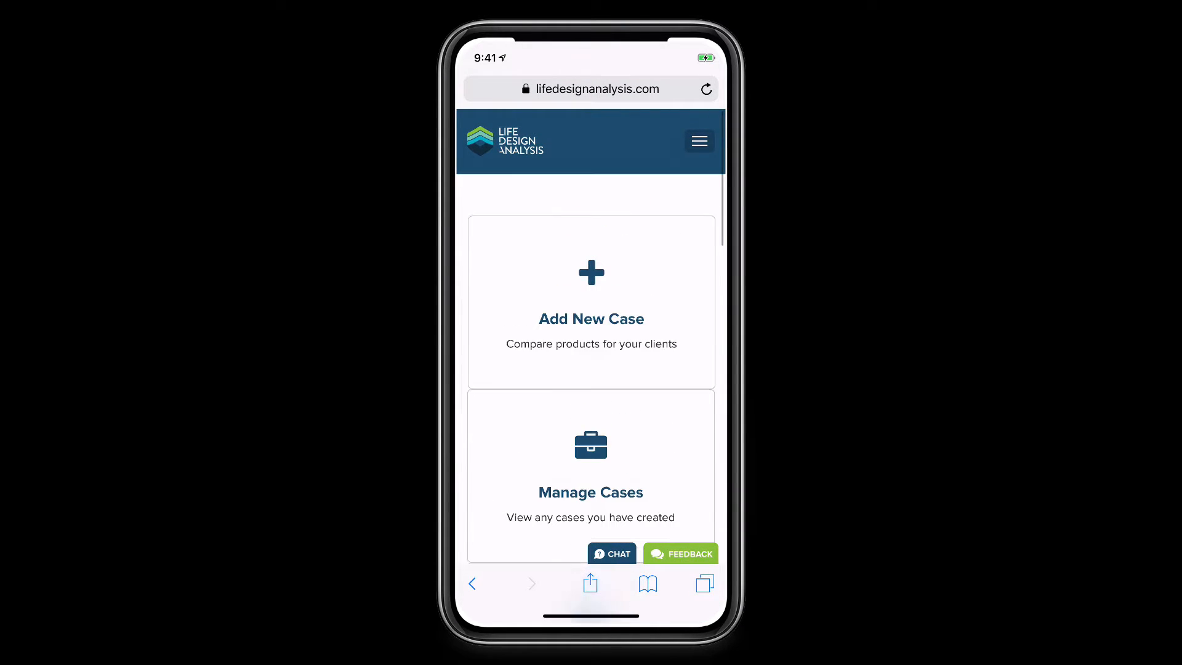
Look through the navigation menu and its account options, then close the menu
click(699, 141)
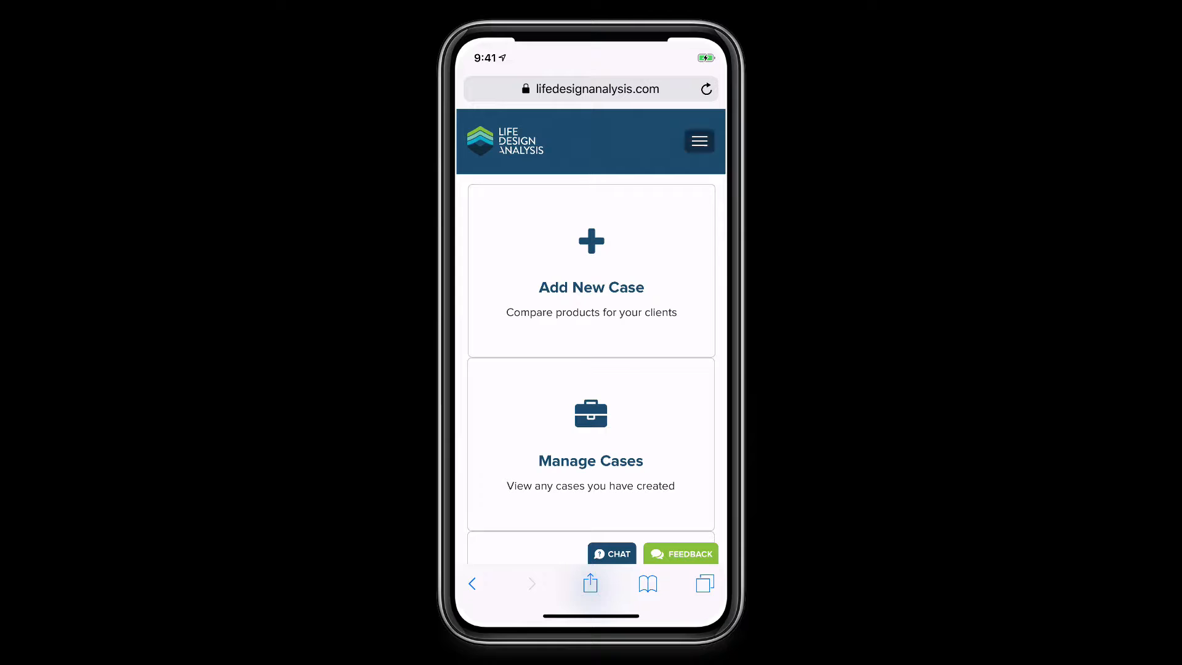
scroll(591, 277, down, 3)
click(548, 383)
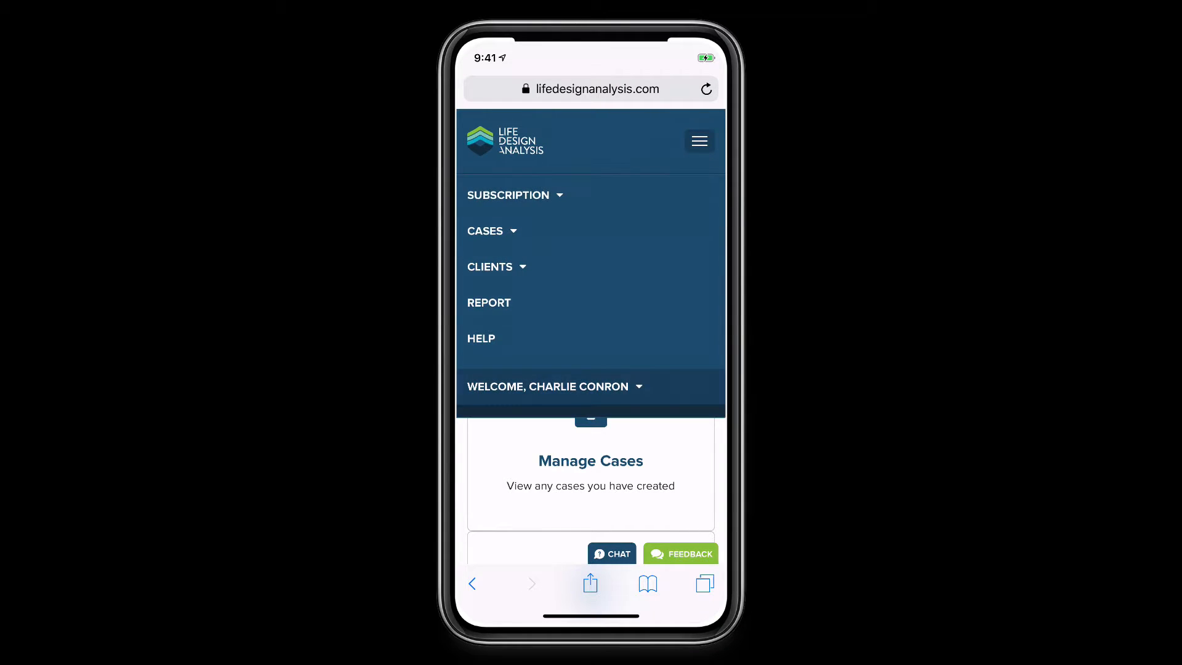
scroll(591, 308, down, 3)
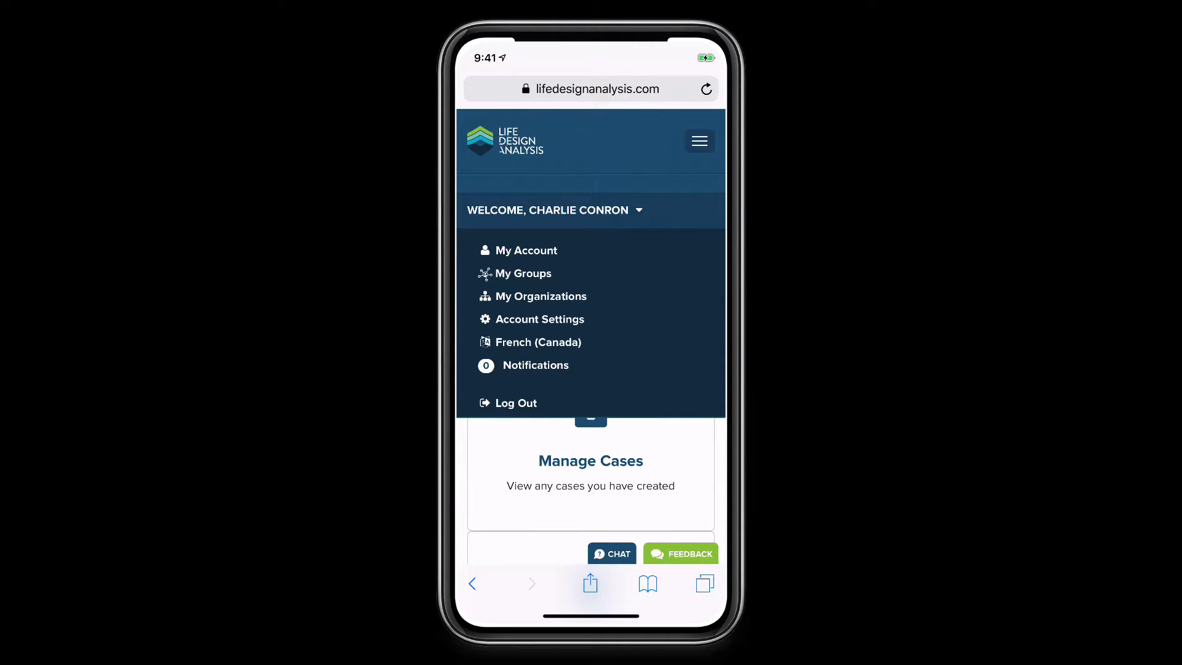
scroll(591, 289, up, 3)
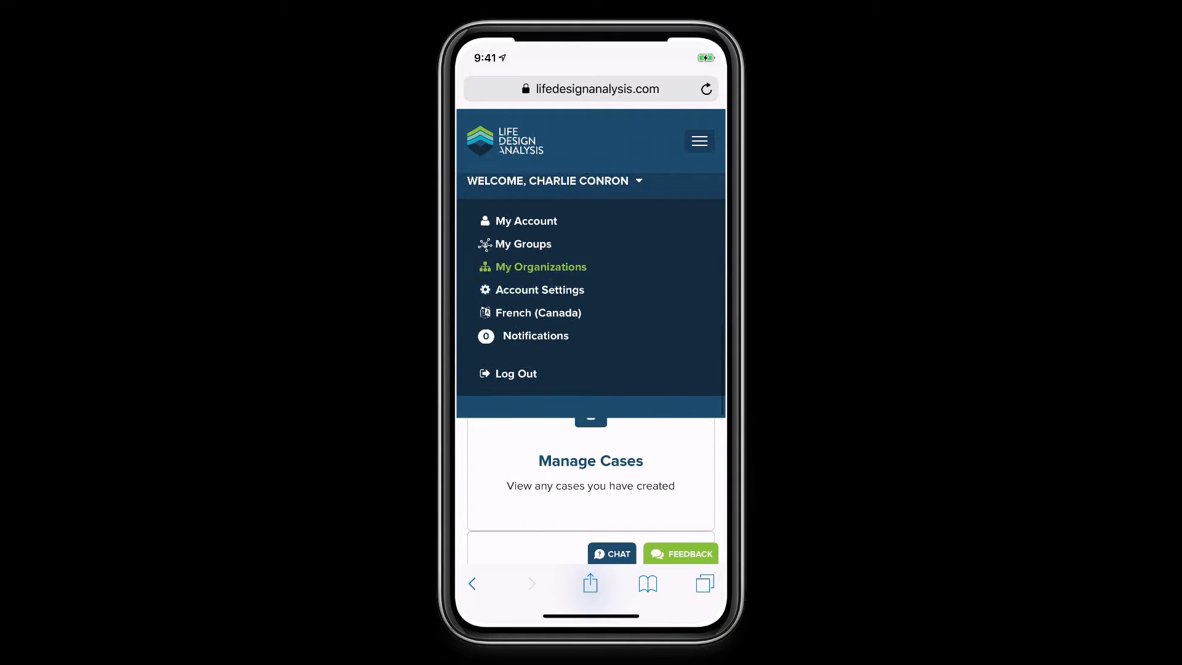
click(700, 141)
Scroll the dashboard once more, then leave Safari for the home screen
scroll(591, 431, down, 2)
scroll(590, 369, down, 3)
scroll(590, 370, up, 5)
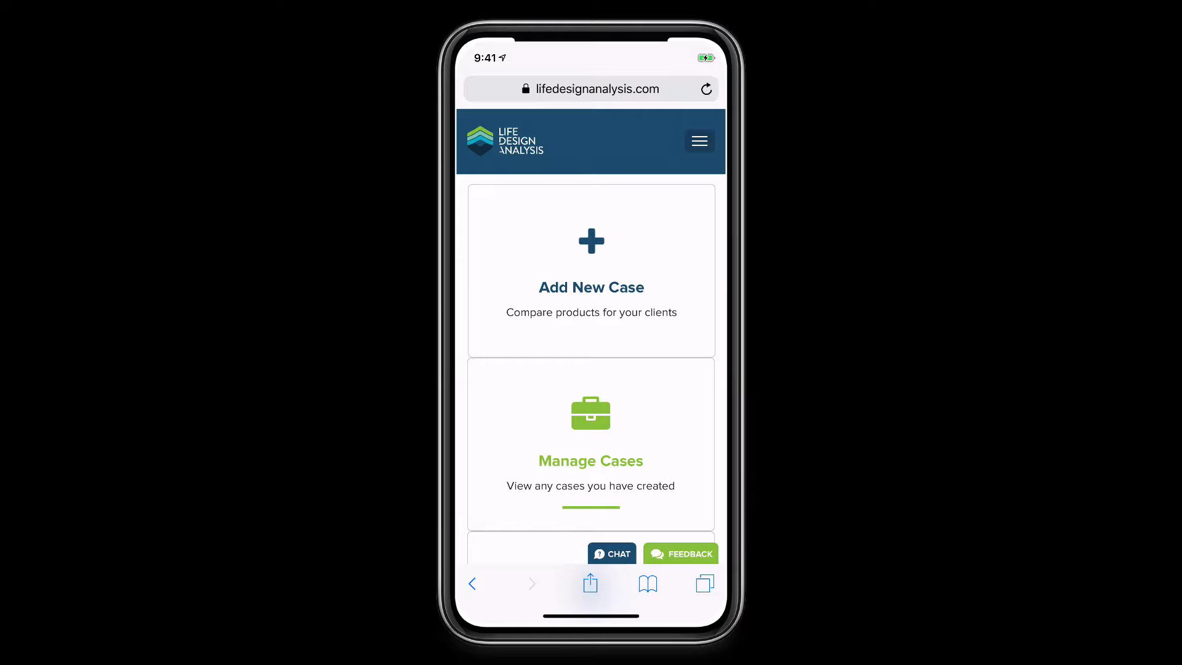
scroll(591, 369, down, 3)
scroll(591, 370, up, 4)
drag(590, 615, 591, 430)
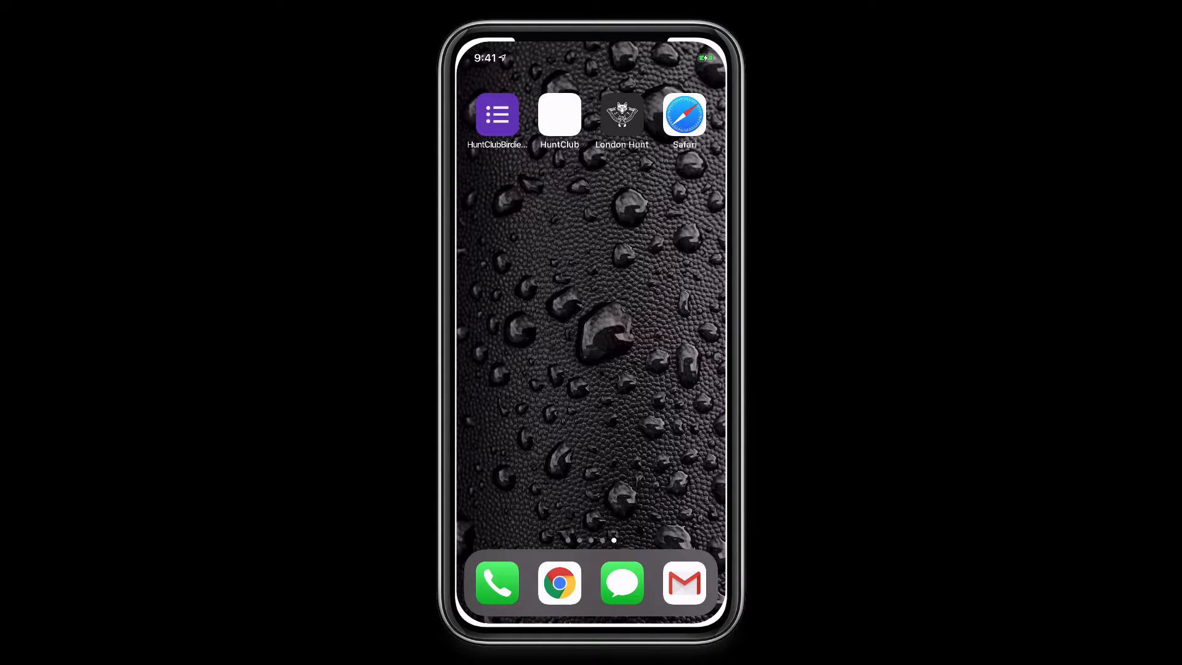
Save the dashboard page to the home screen as a shortcut named 'LDA'
click(684, 114)
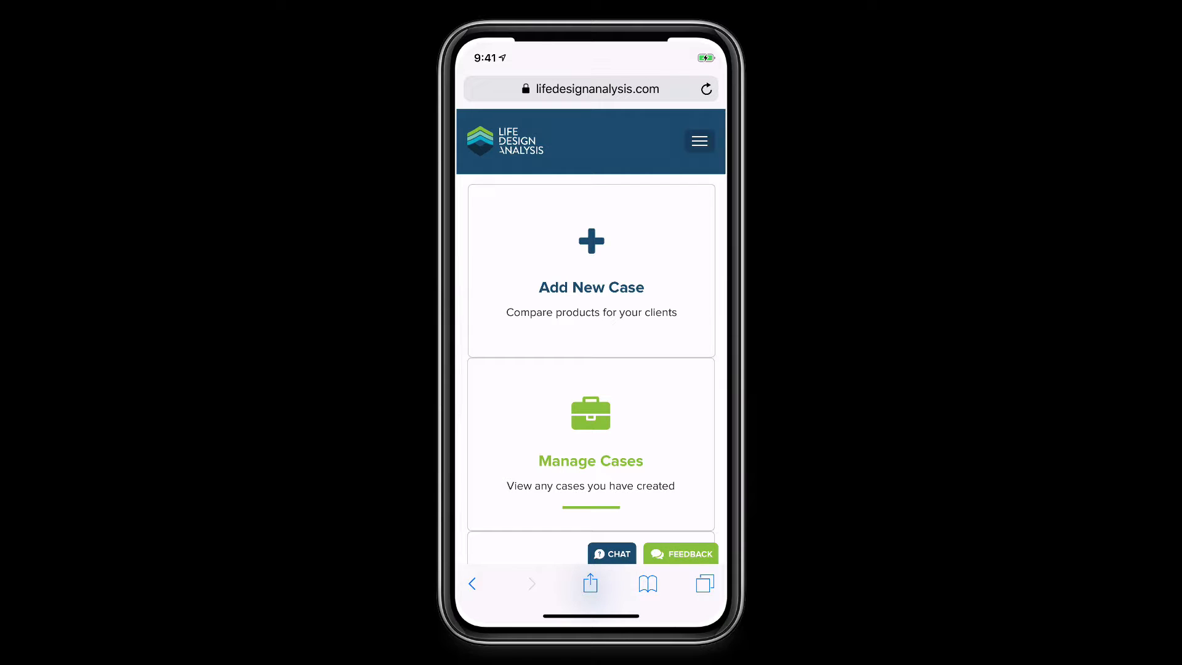
click(590, 583)
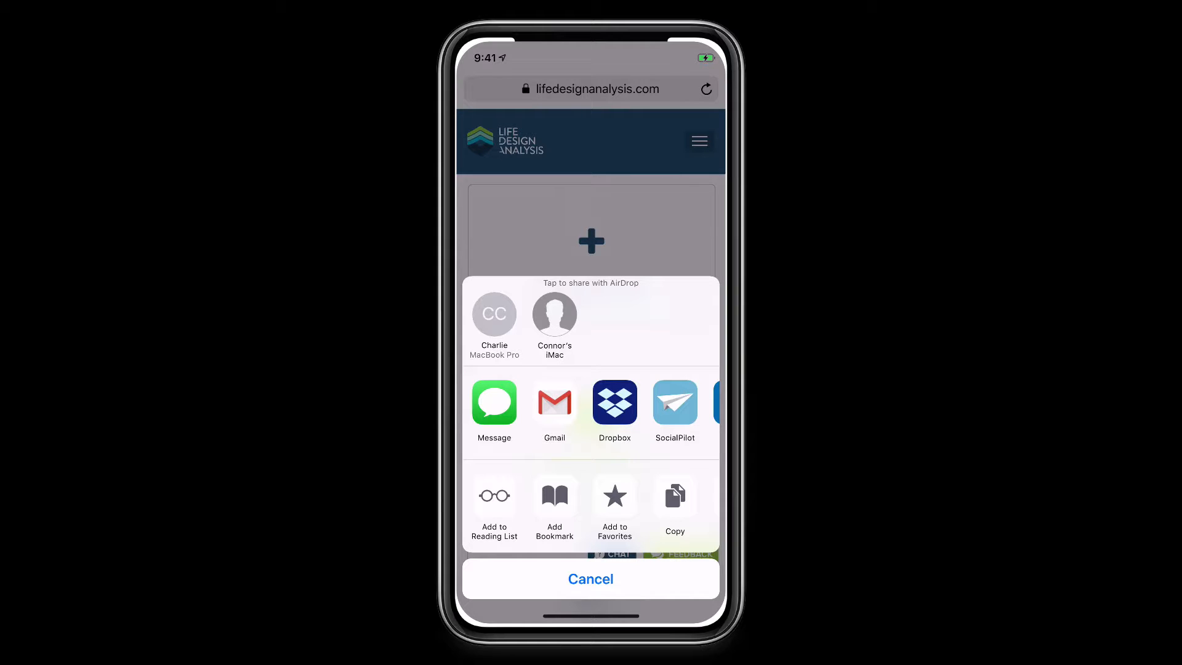
scroll(591, 507, right, 3)
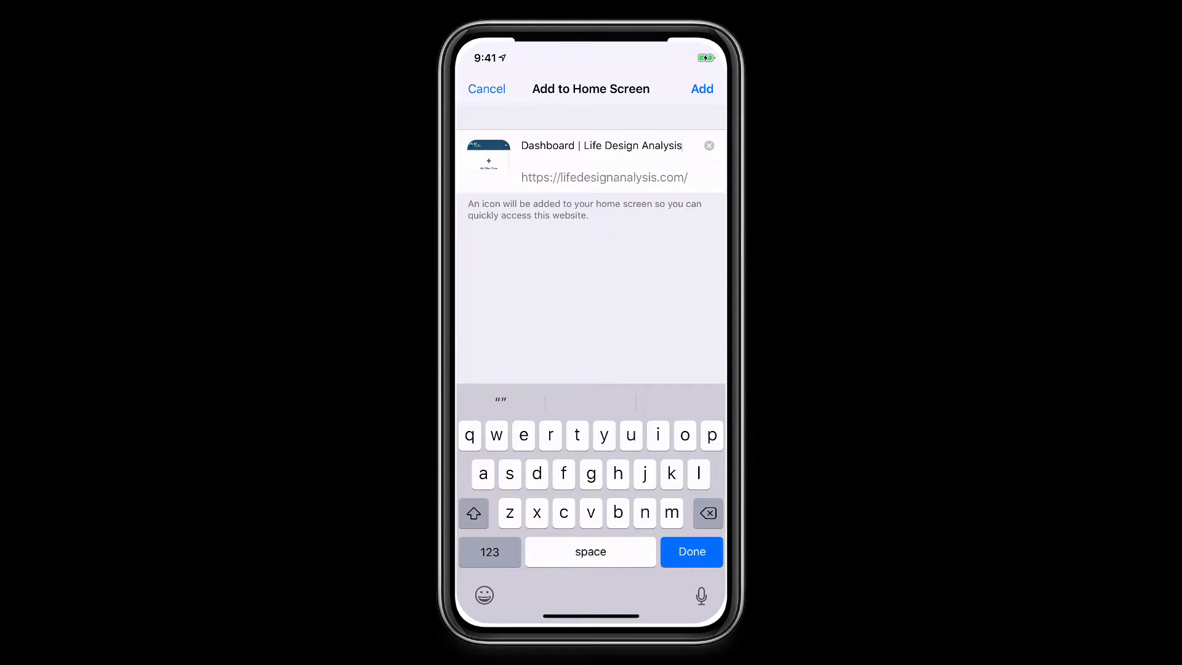
click(709, 145)
text(L)
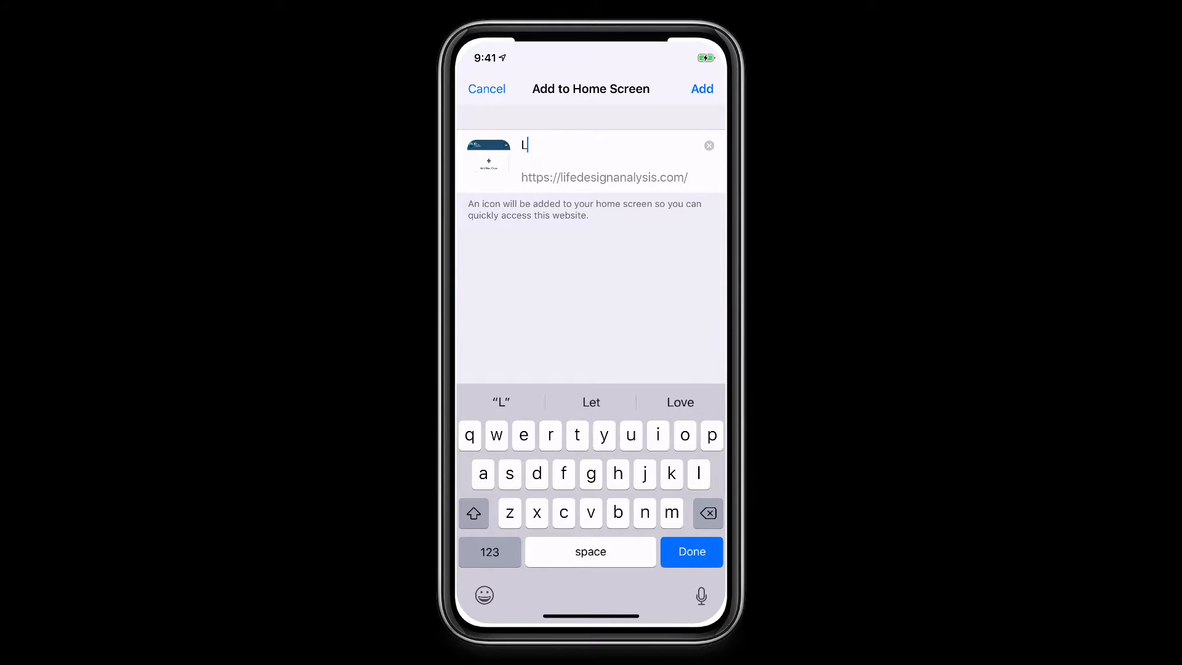
text(DA)
click(701, 91)
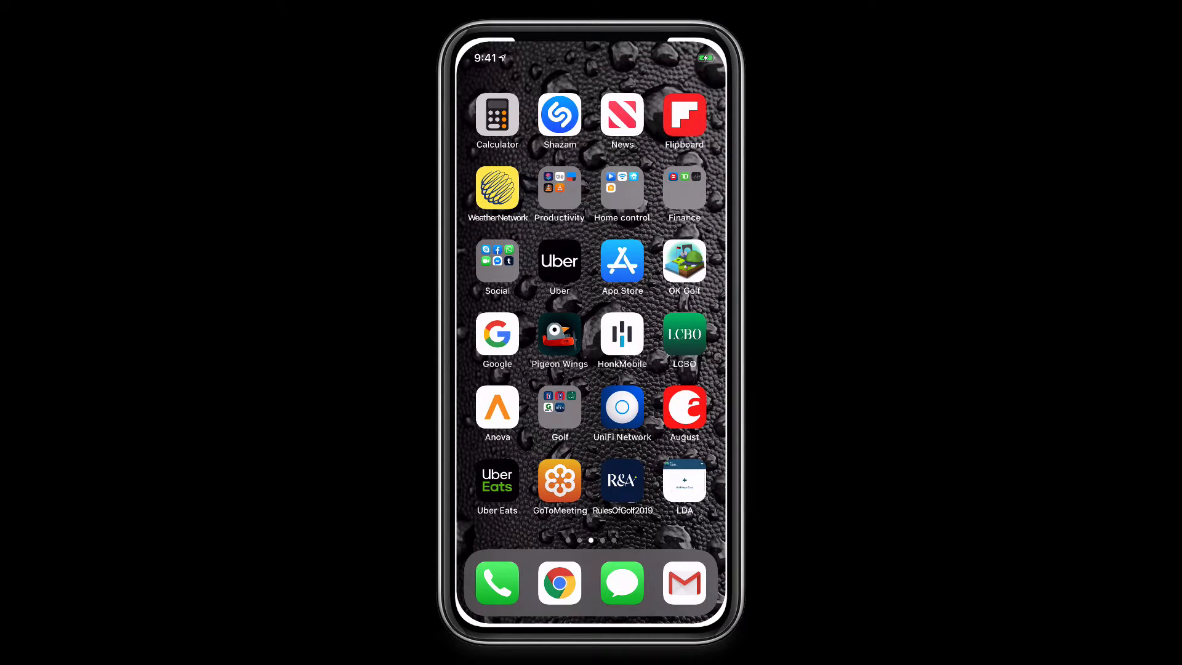
Move the LDA shortcut onto the next home screen page
click(685, 480)
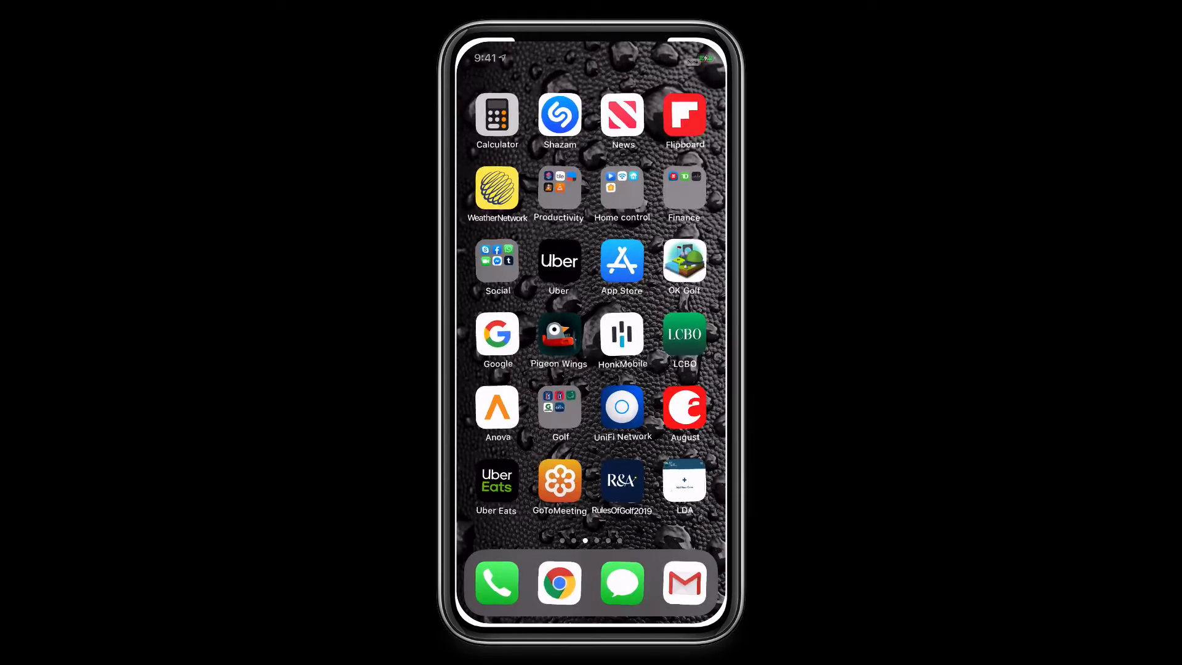
drag(684, 480, 603, 234)
click(691, 62)
Open a blank Safari tab, briefly open Netflix, then launch LDA from its home page
click(684, 114)
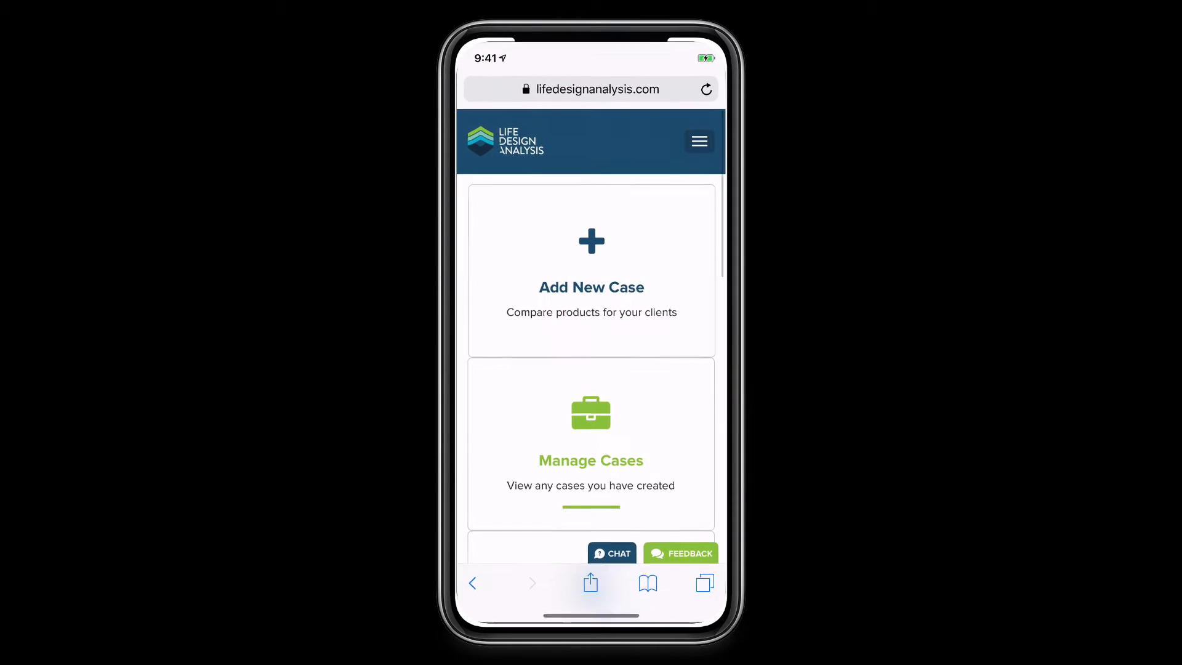
click(704, 584)
click(591, 577)
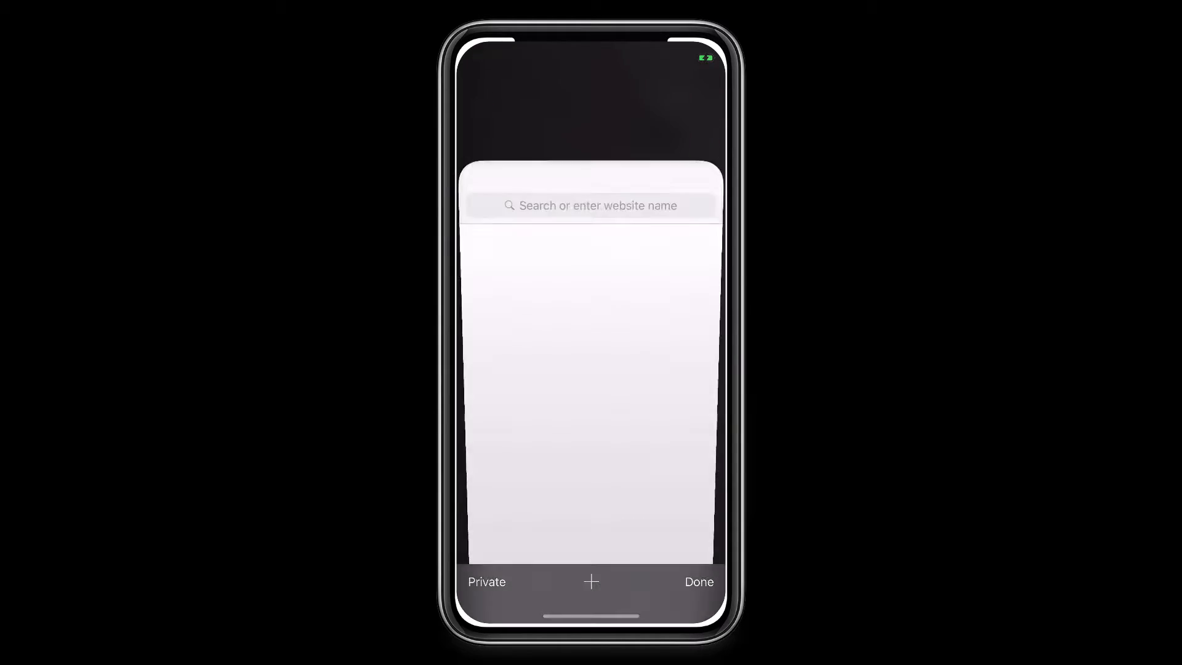
drag(591, 615, 605, 369)
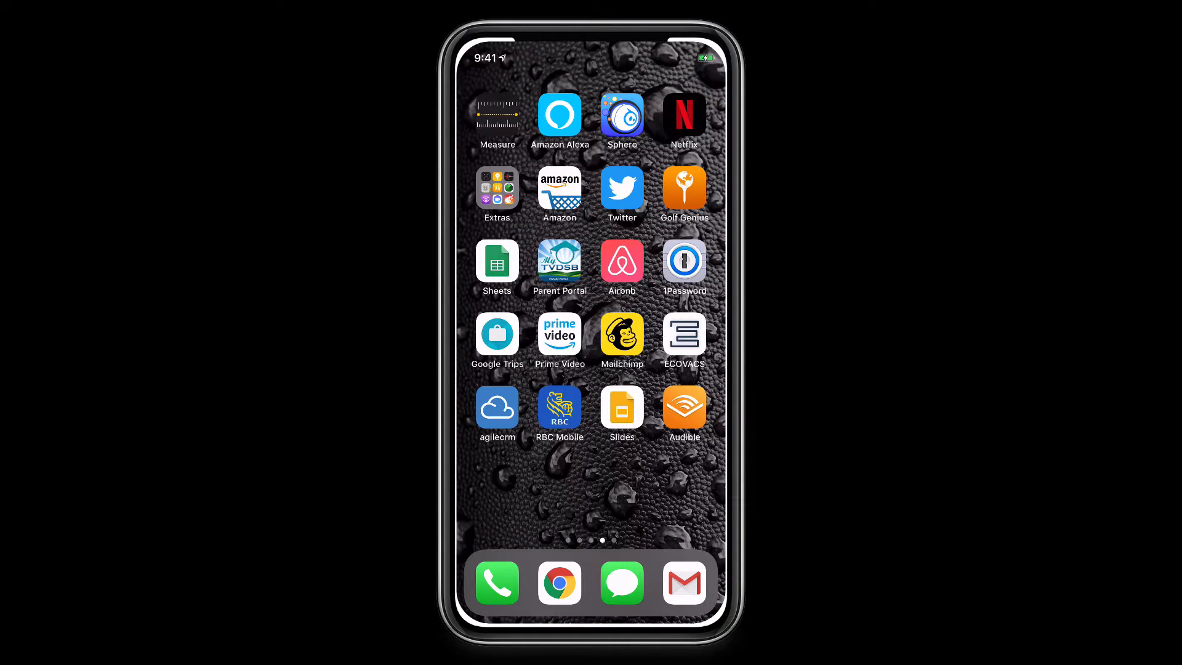
click(684, 115)
drag(591, 615, 591, 431)
drag(664, 307, 517, 308)
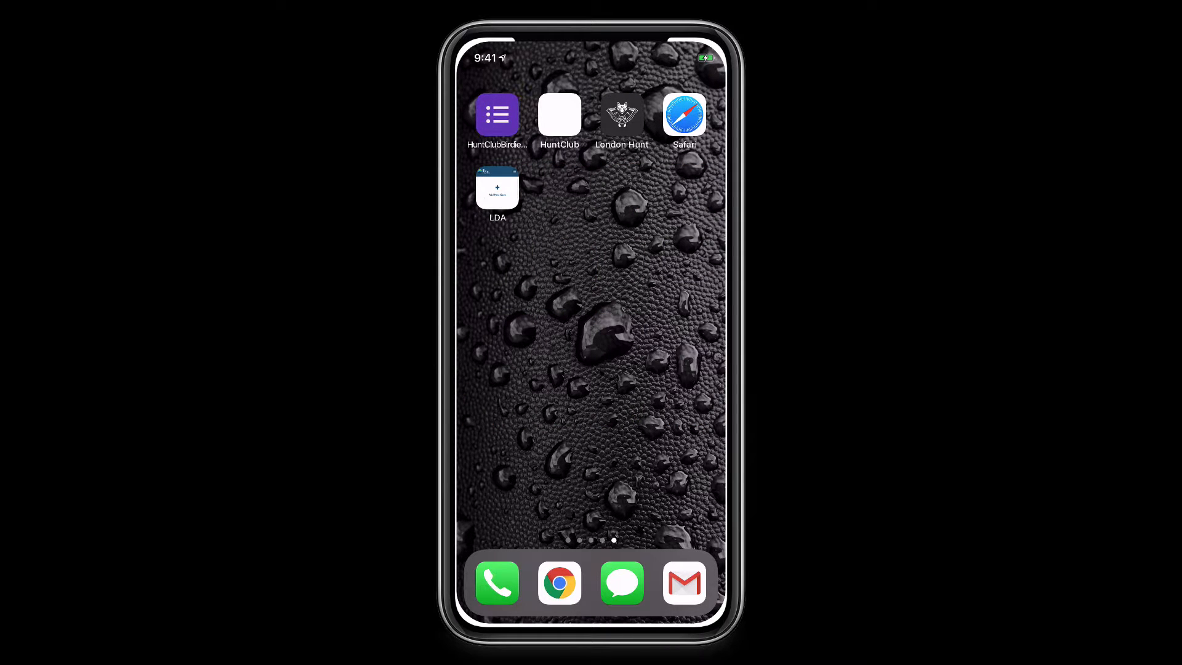
click(497, 188)
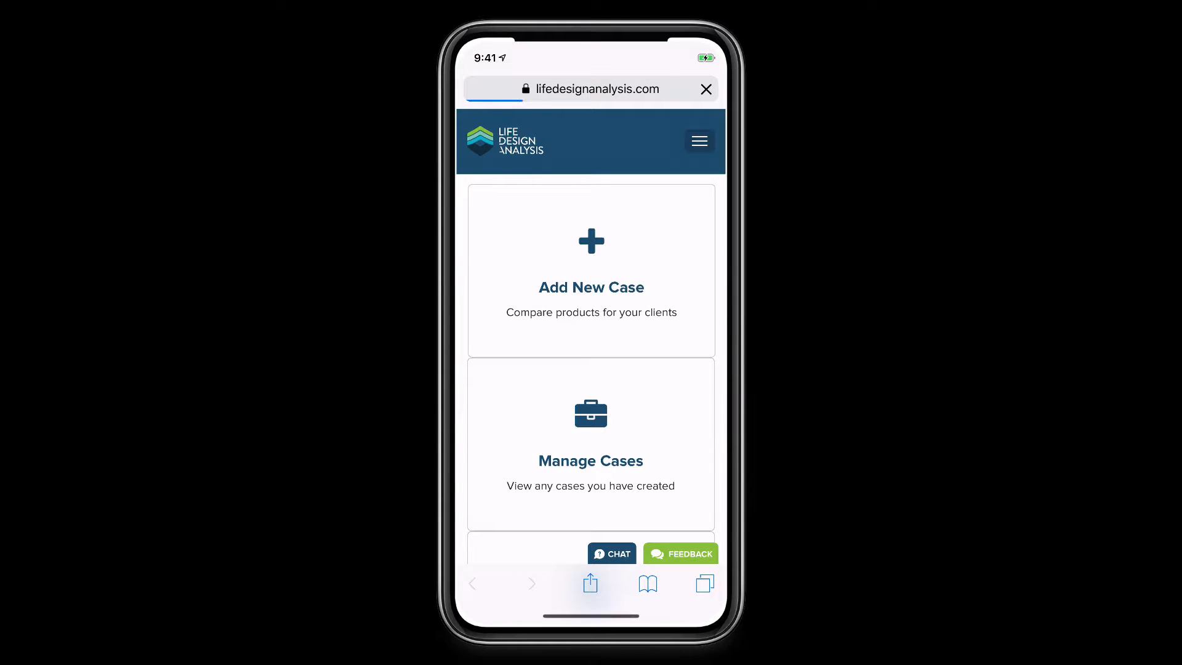
Create a new case for an existing client found by name search
click(590, 271)
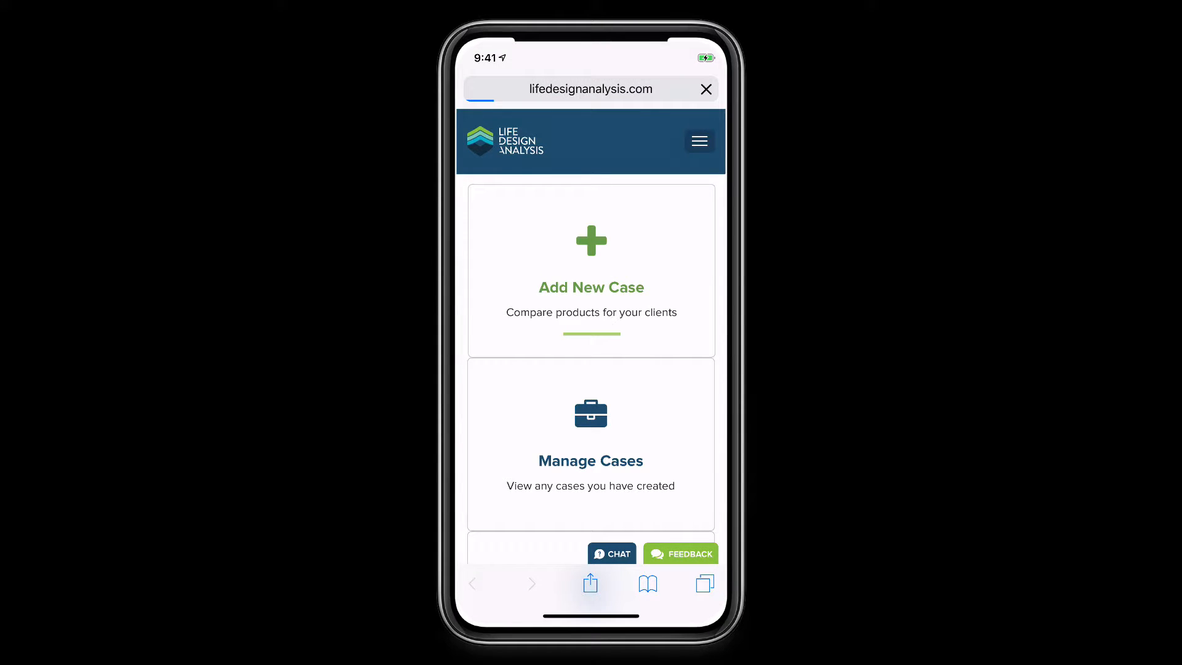
click(541, 314)
text(Phi)
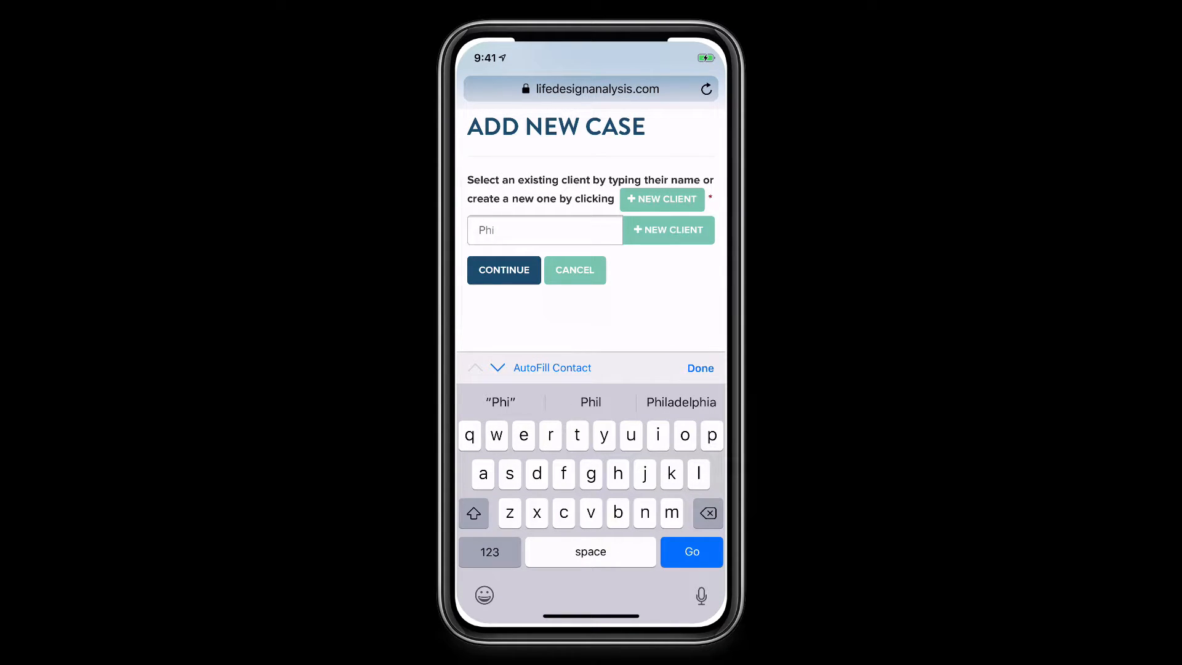
click(510, 258)
click(502, 268)
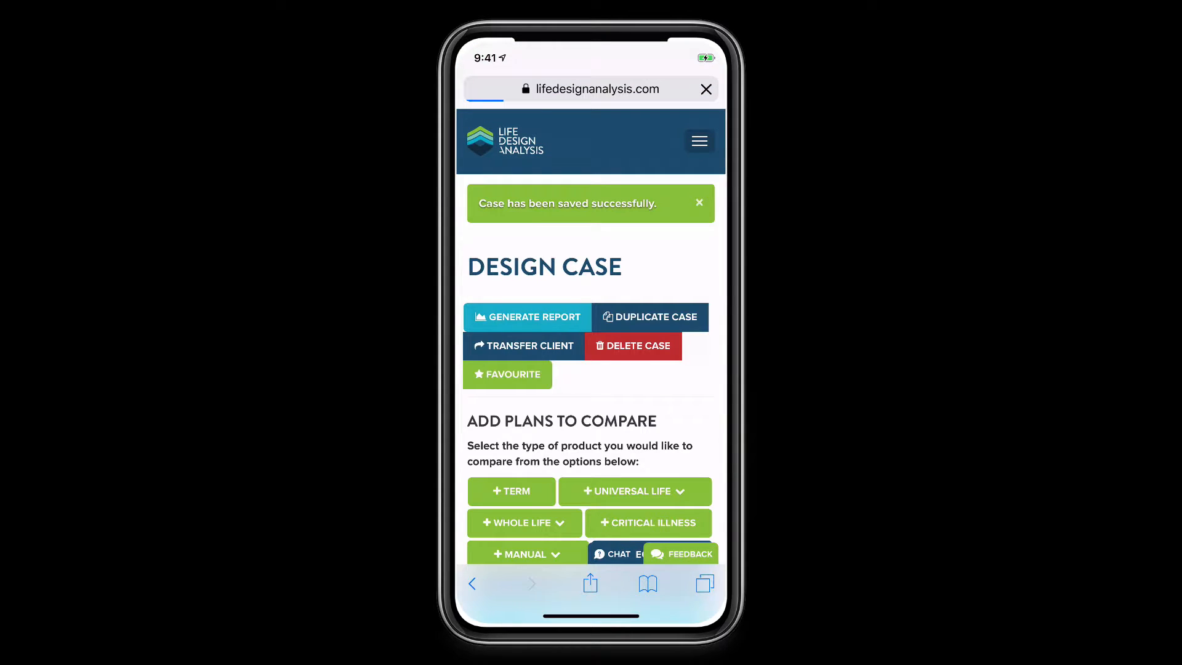
Enter 1000000 as the case's Insurance Benefit
scroll(591, 369, down, 5)
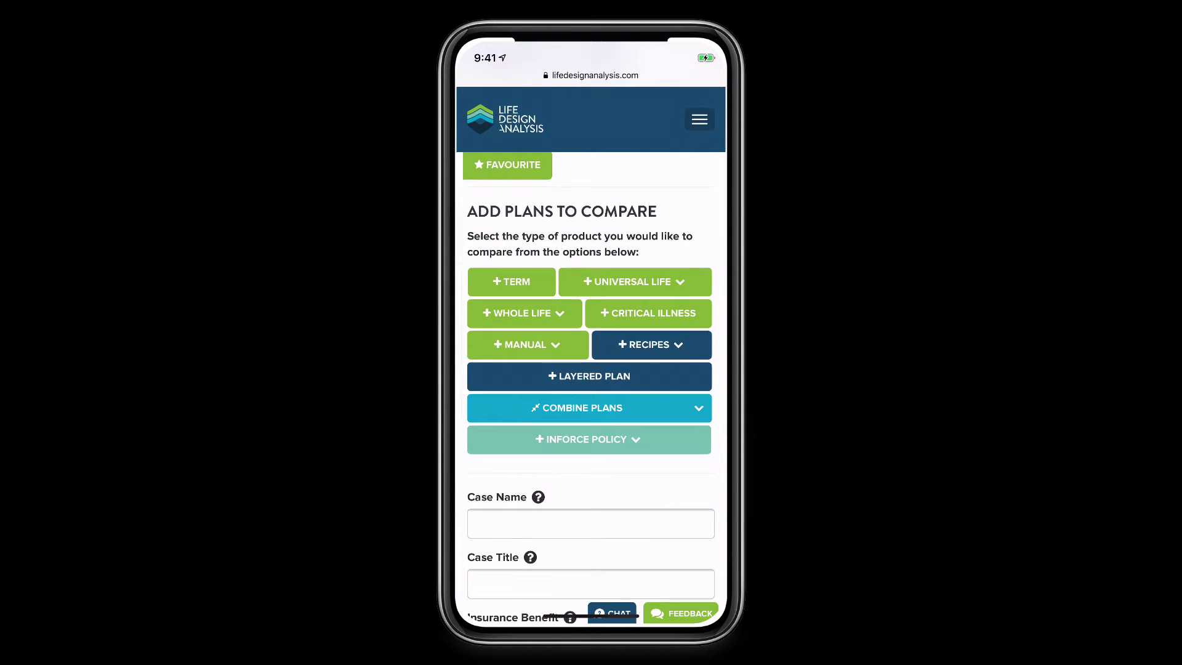
scroll(590, 369, down, 5)
click(591, 453)
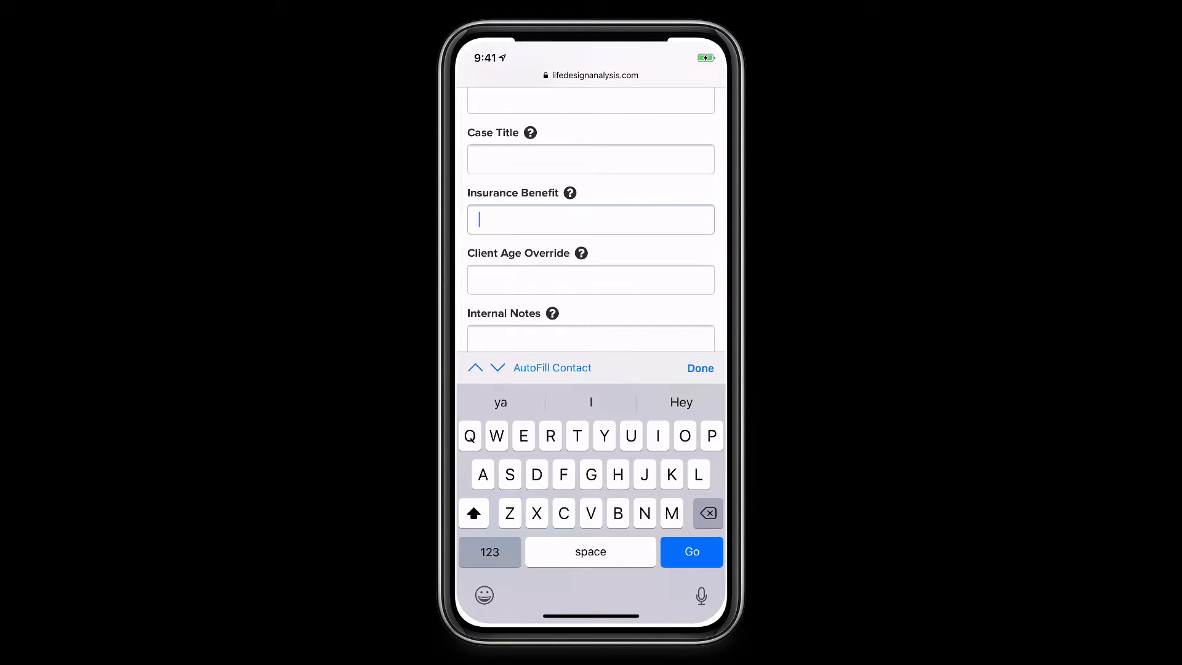
click(489, 550)
text(100)
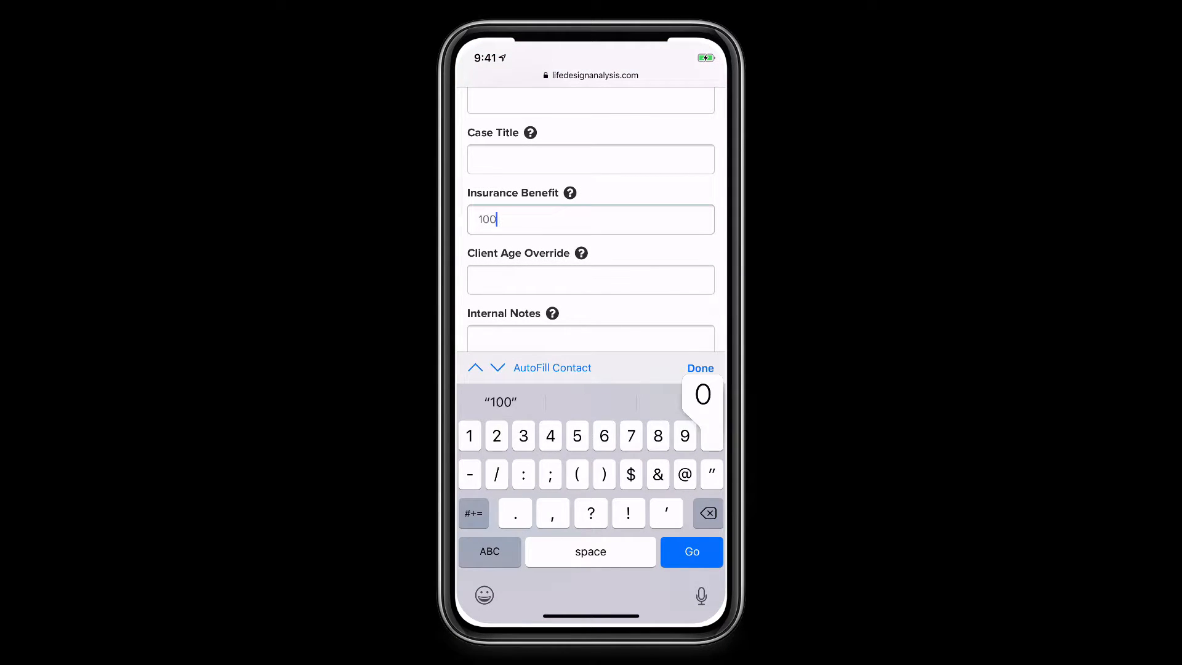
text(0000)
scroll(591, 246, up, 10)
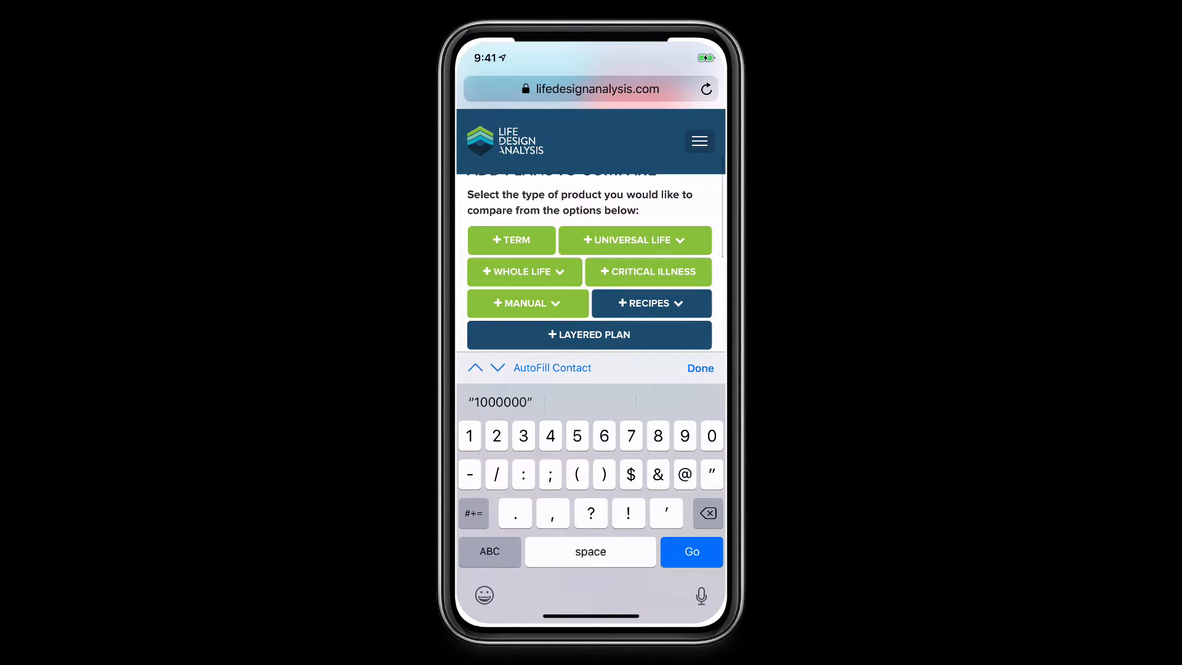
click(651, 303)
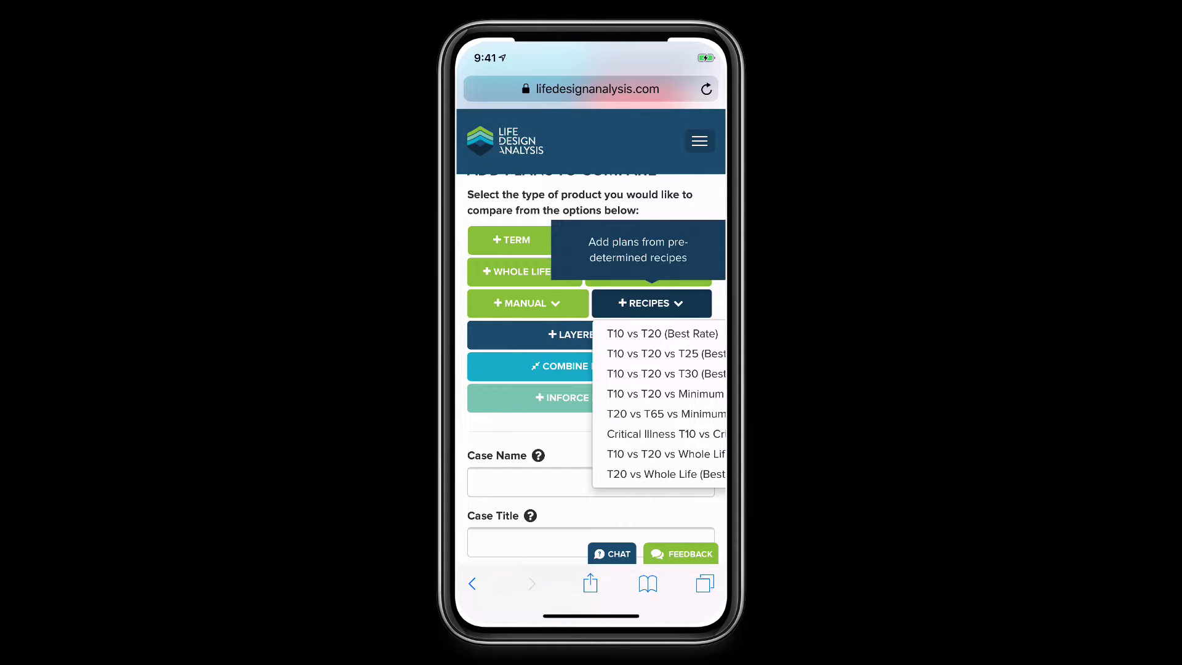
Add the T10 vs T20 vs T30 (Best Rate) recipe to the case
click(664, 373)
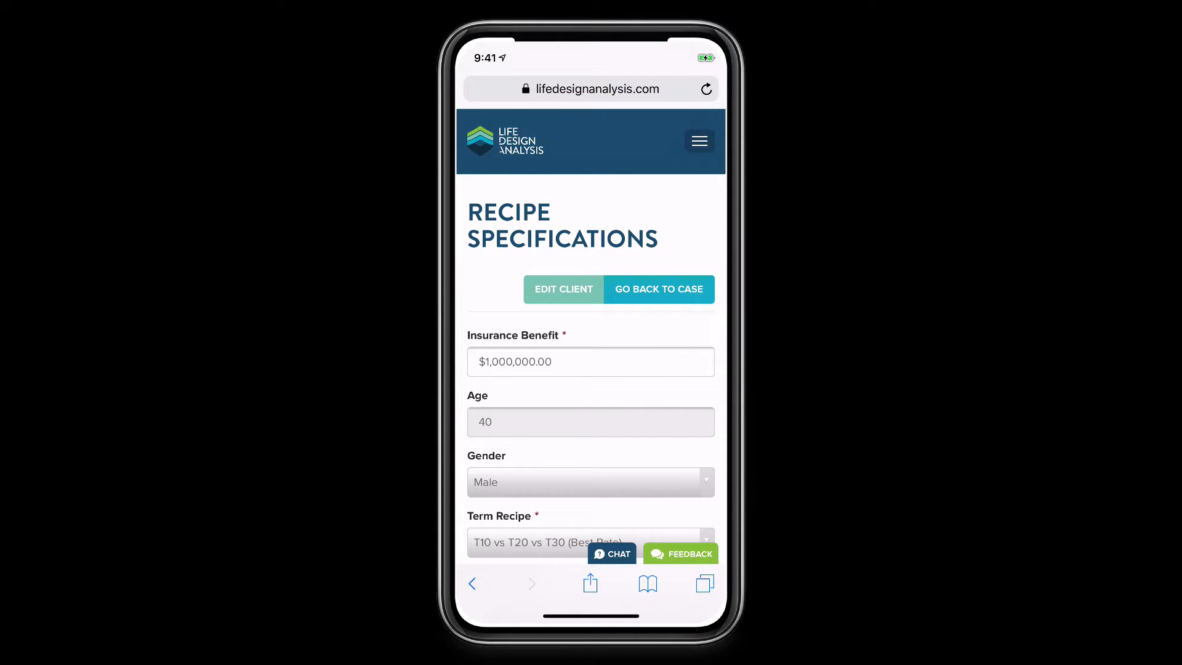
scroll(590, 369, down, 10)
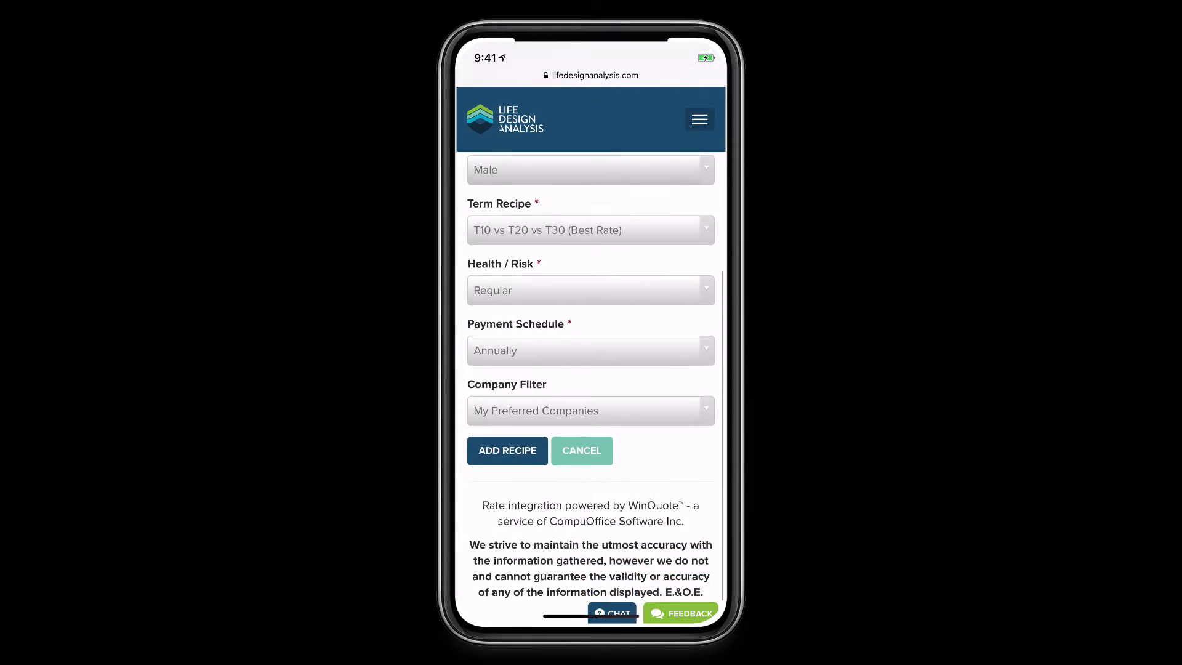
click(507, 456)
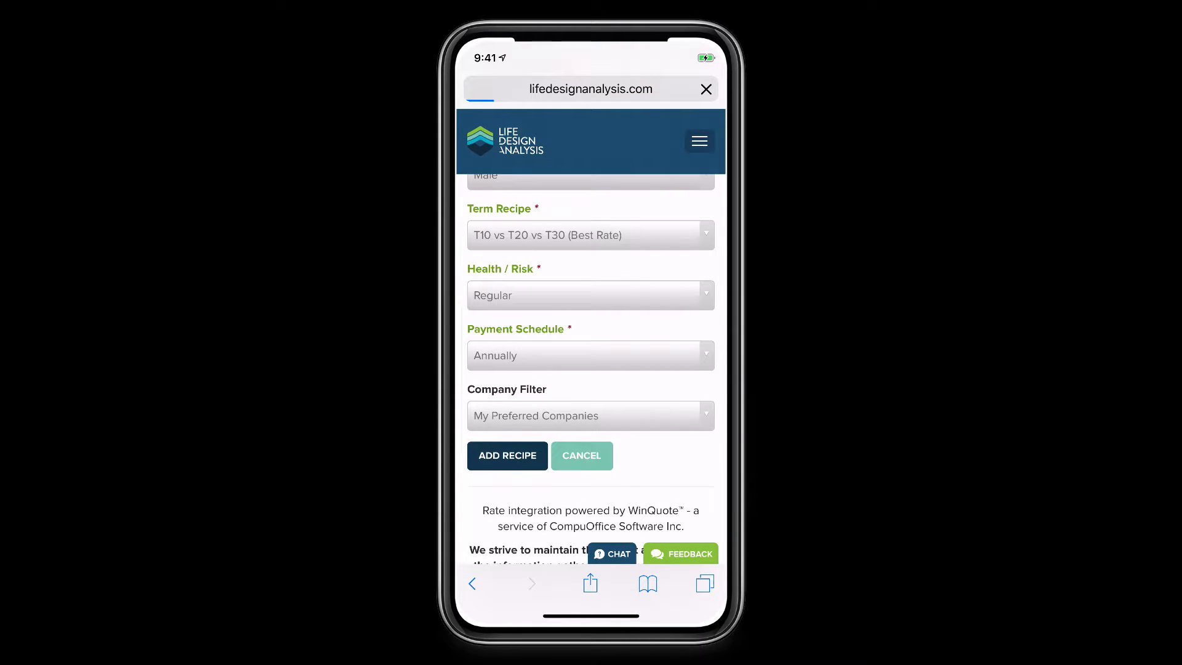
click(529, 468)
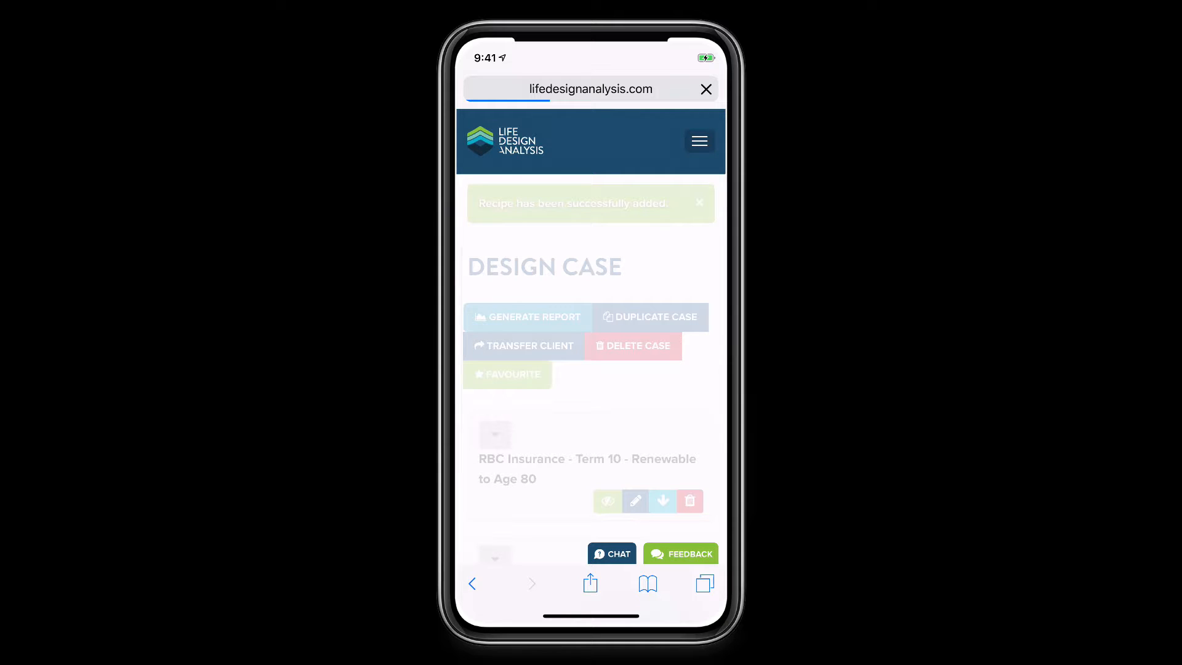
scroll(591, 338, down, 2)
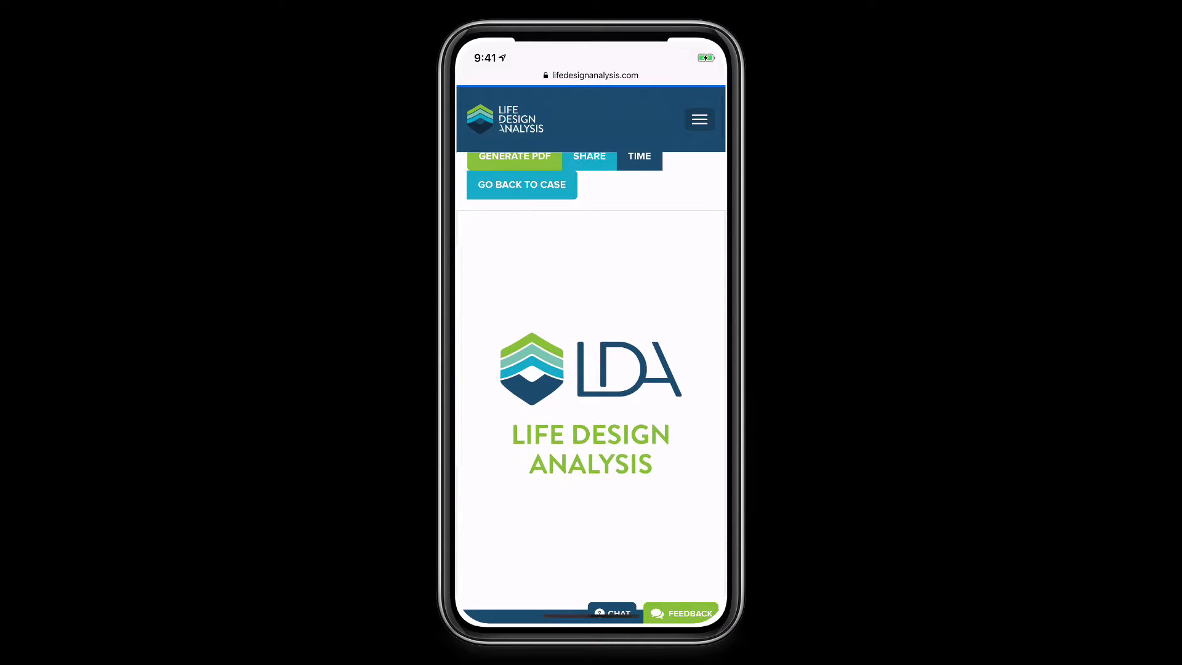
scroll(591, 381, down, 10)
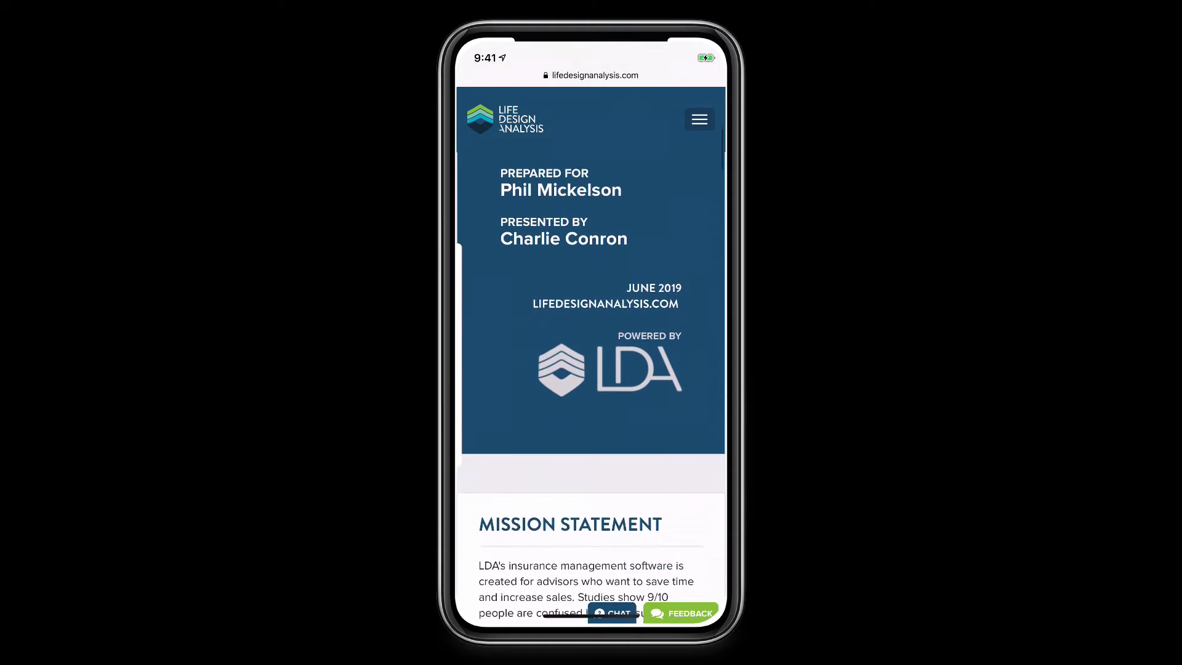
scroll(591, 369, down, 15)
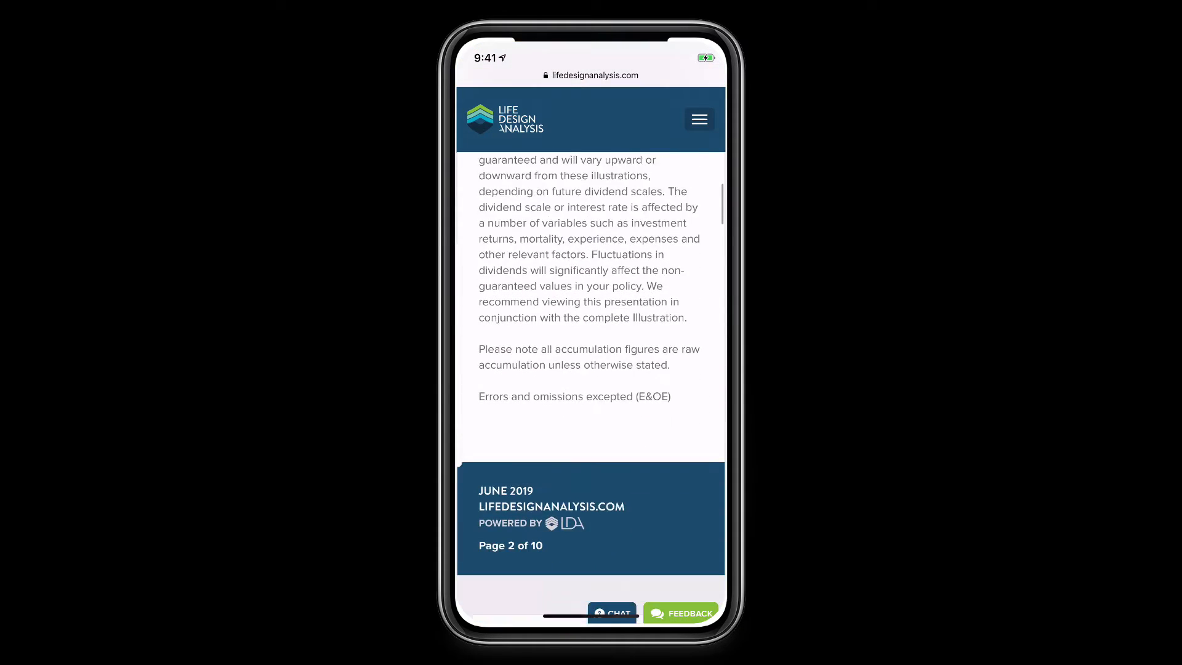
scroll(591, 387, down, 7)
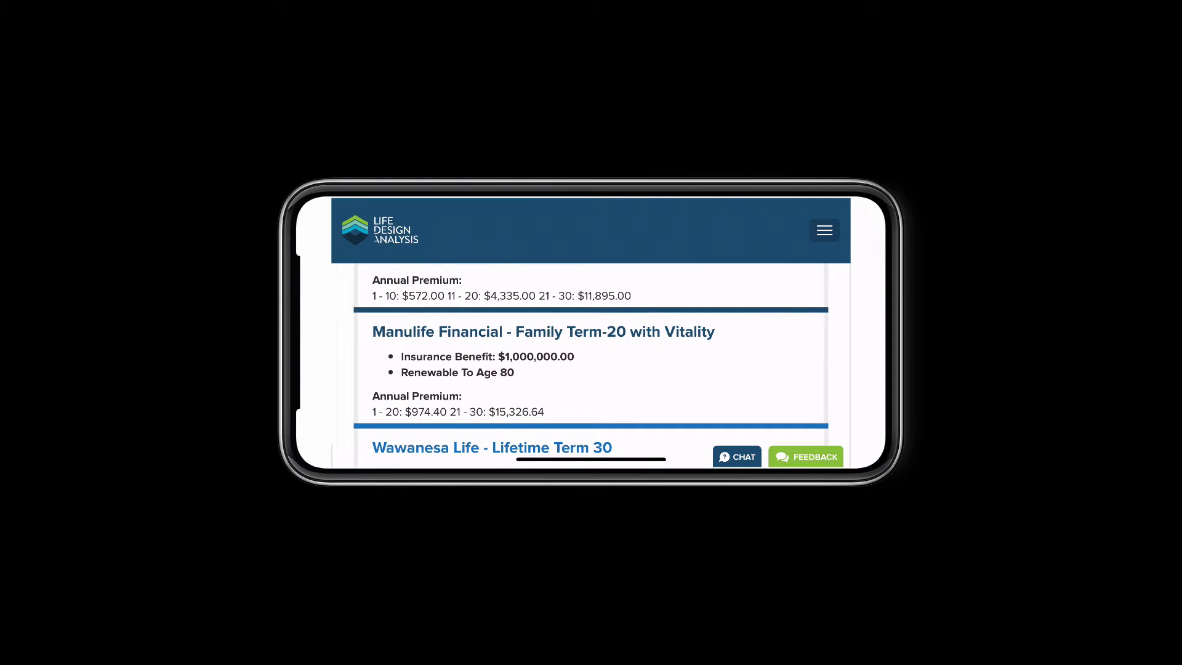
scroll(590, 338, down, 3)
scroll(591, 363, down, 3)
scroll(591, 363, down, 5)
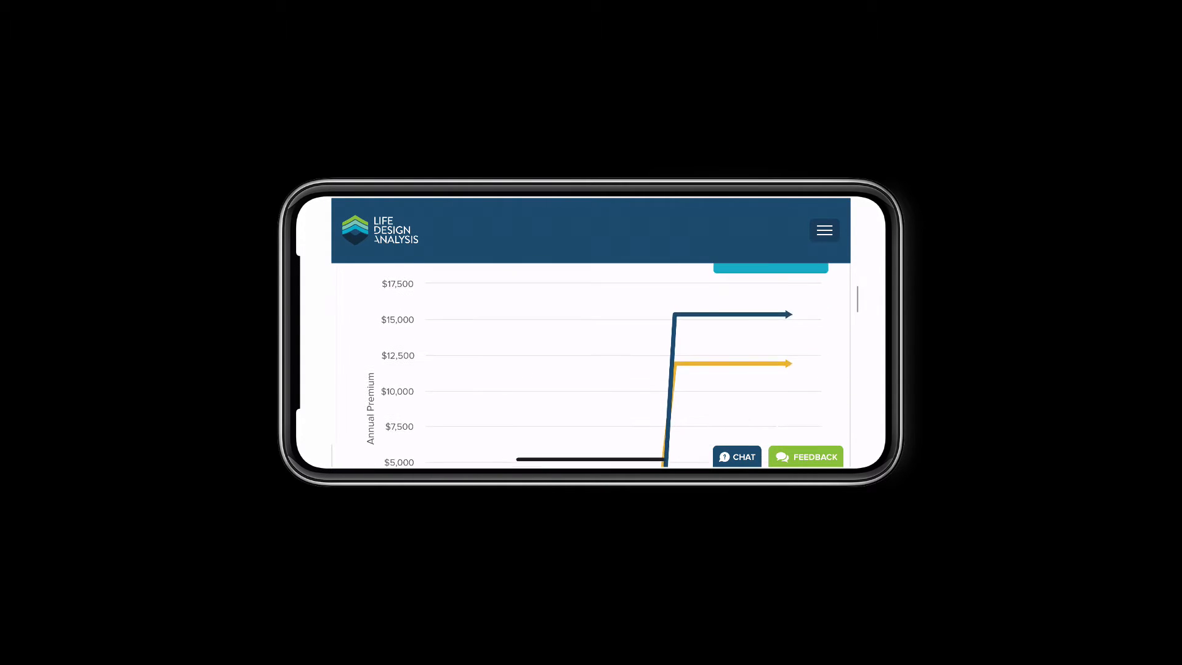
click(649, 394)
scroll(624, 369, up, 3)
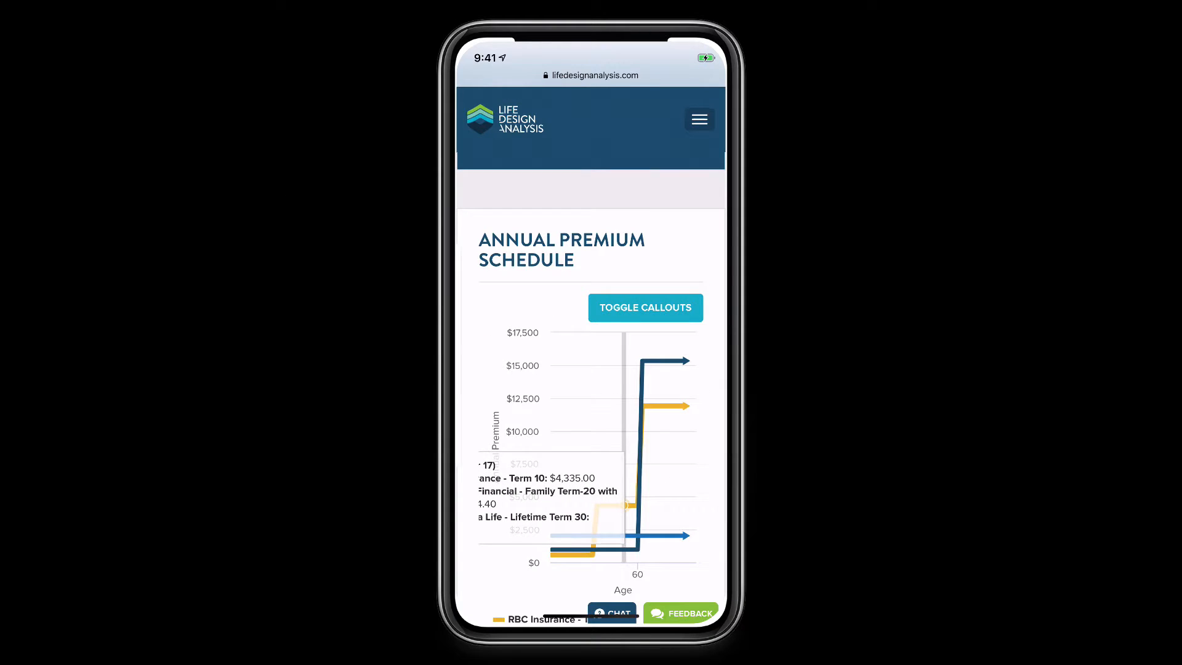
scroll(591, 369, up, 15)
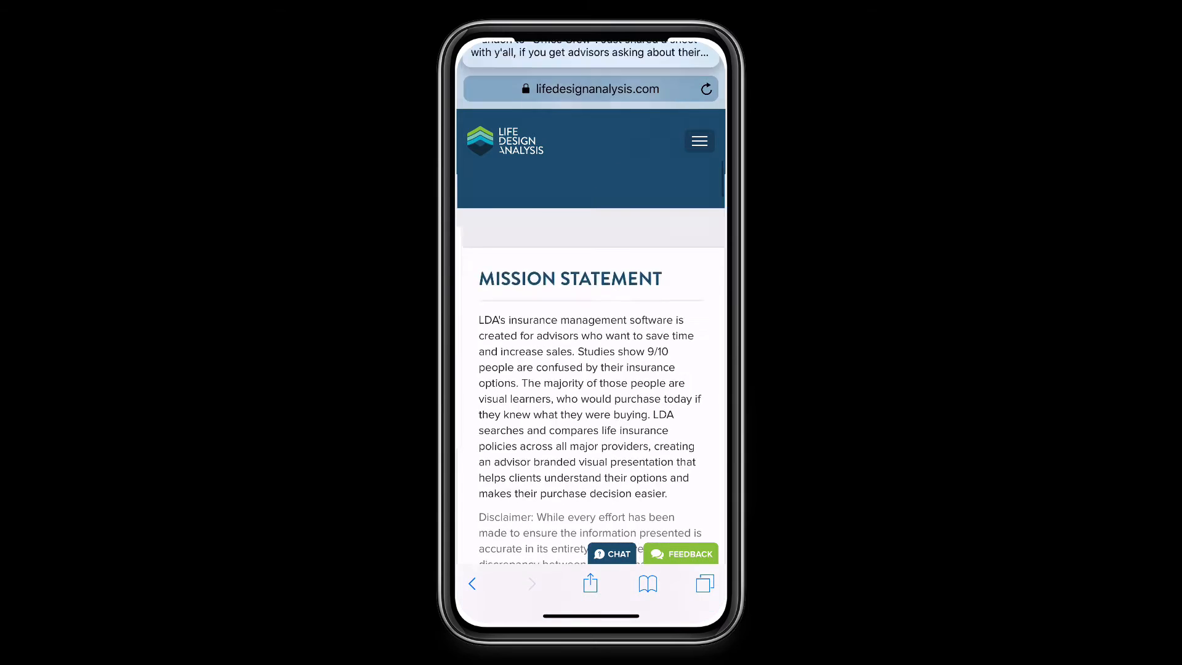
scroll(591, 369, up, 5)
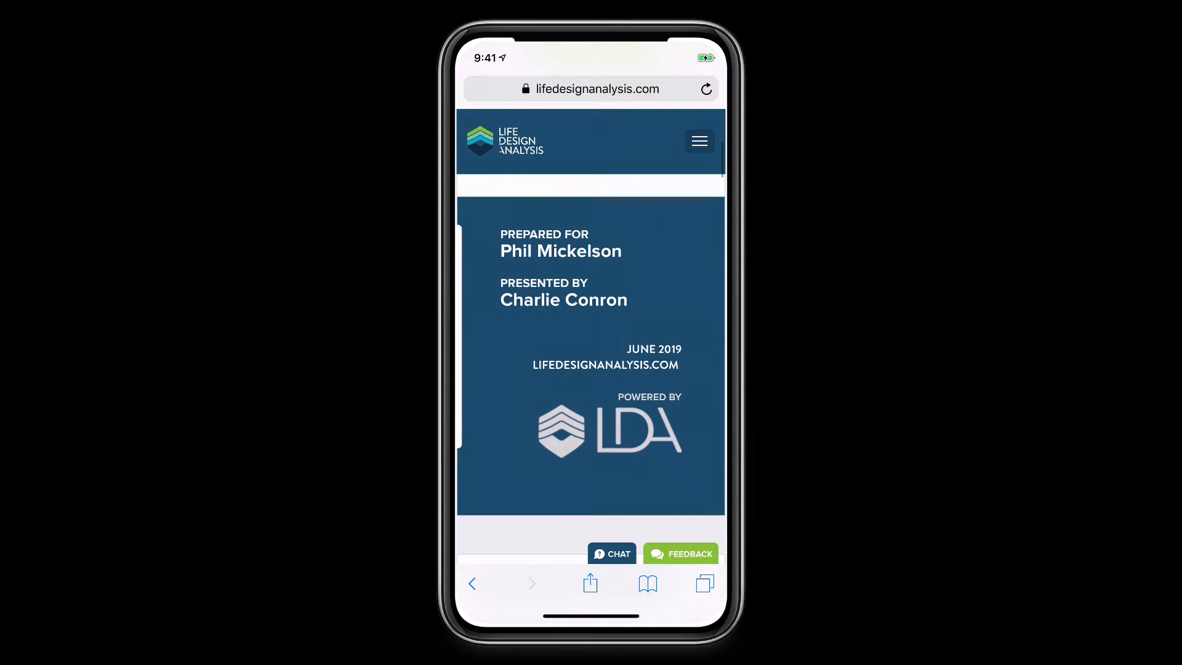
click(699, 141)
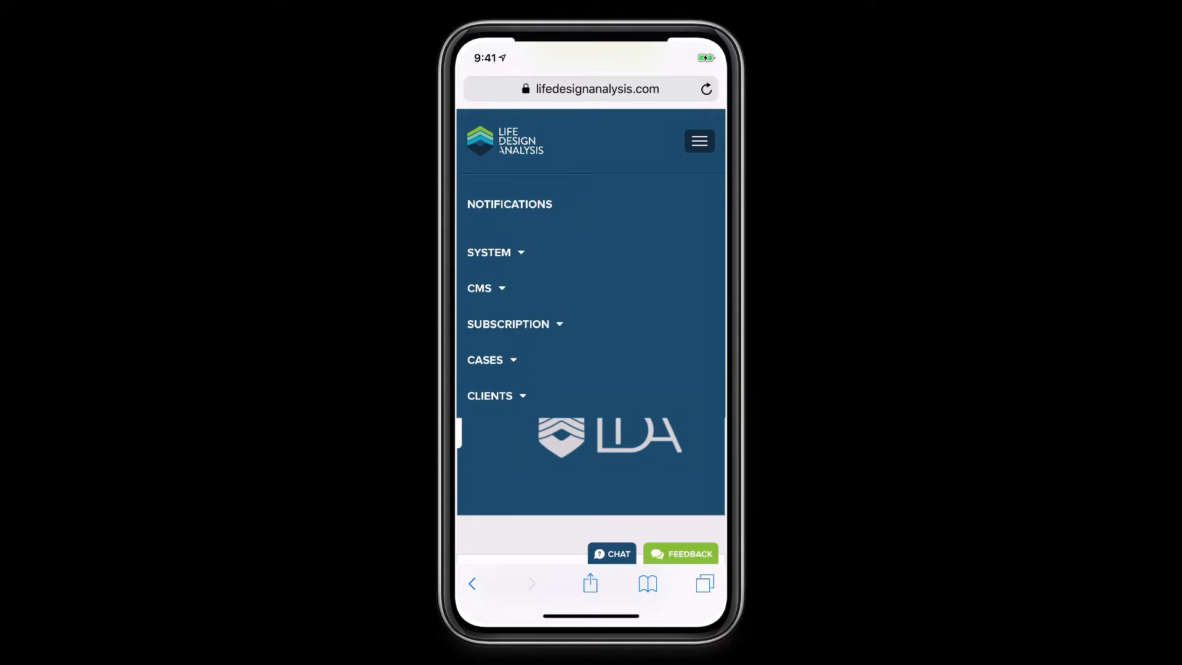
click(700, 141)
scroll(591, 369, up, 10)
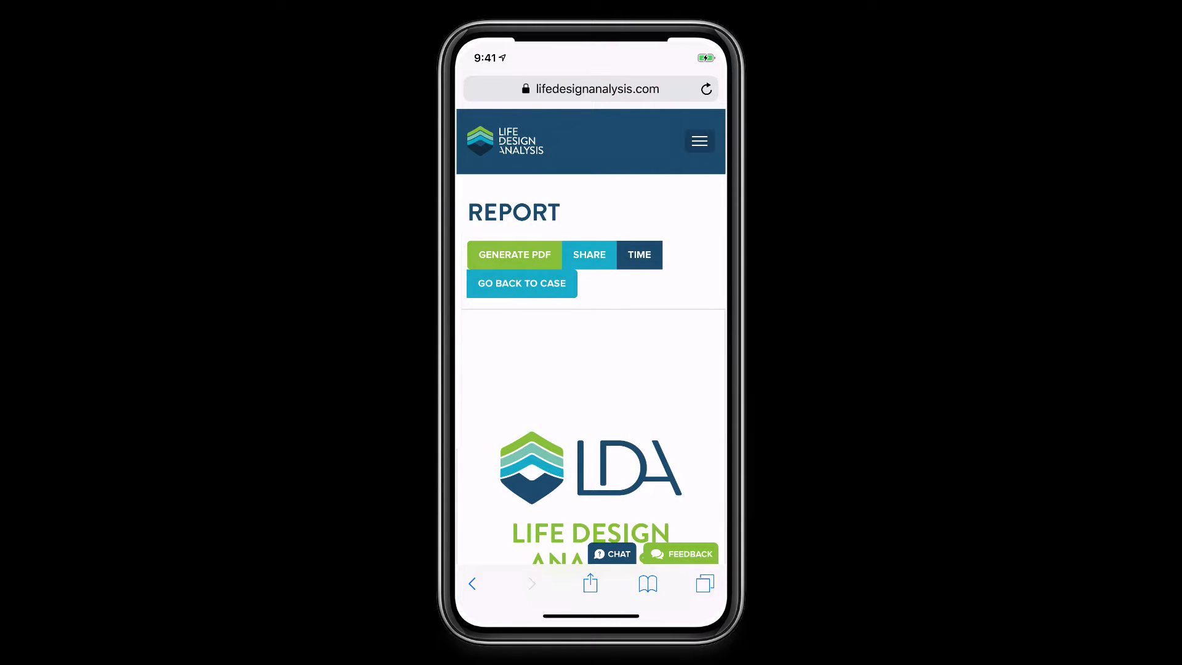
Generate the report PDF and share it into a new Gmail draft
click(514, 254)
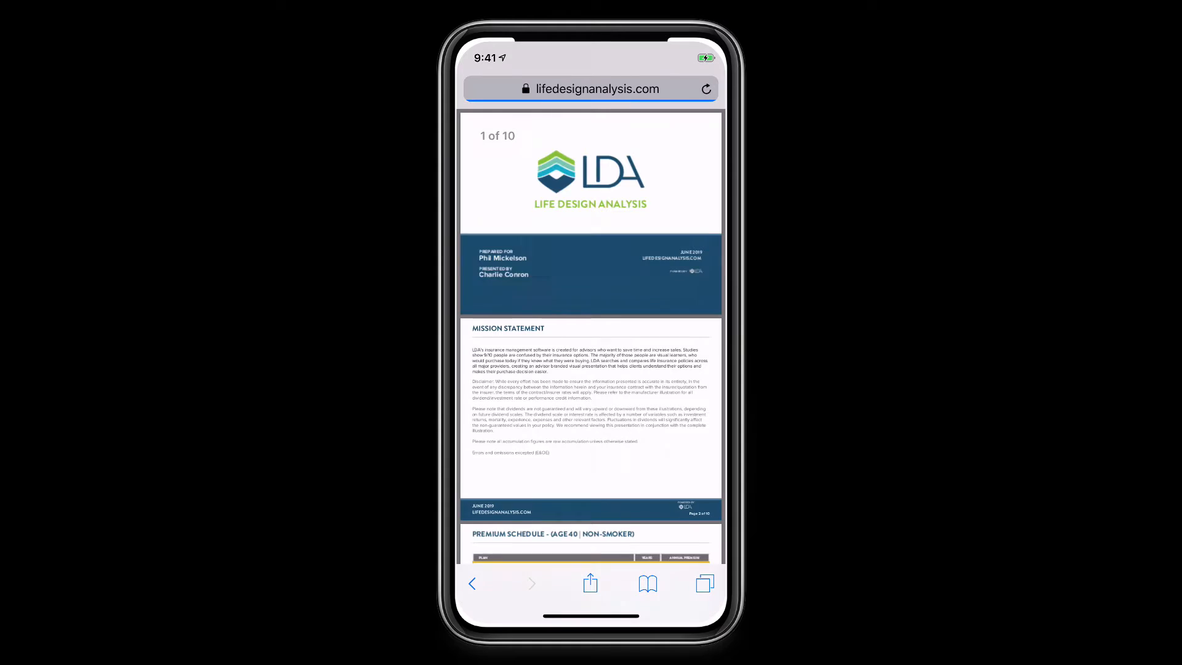
scroll(591, 333, down, 3)
scroll(591, 332, up, 3)
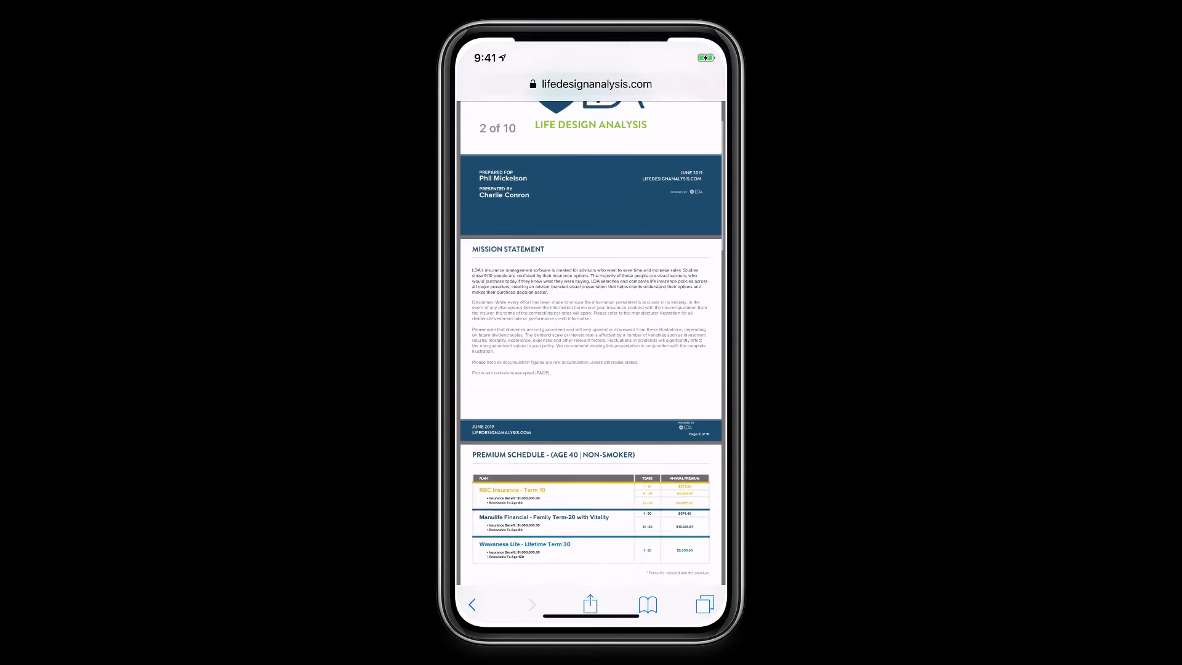
click(589, 582)
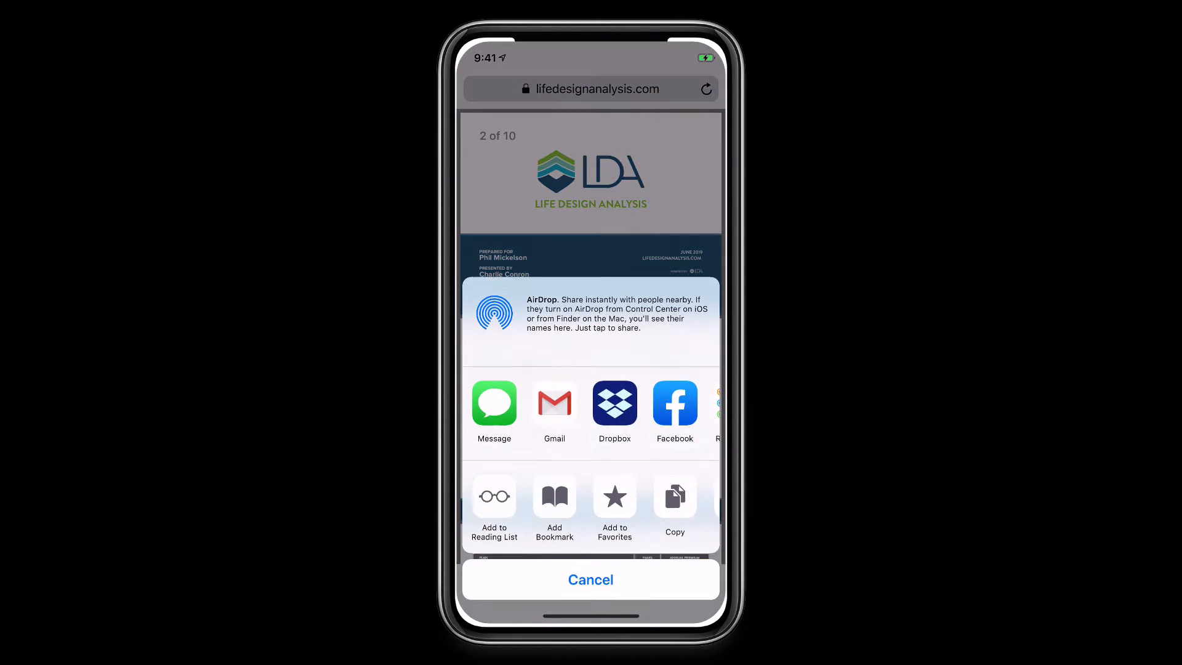
click(554, 400)
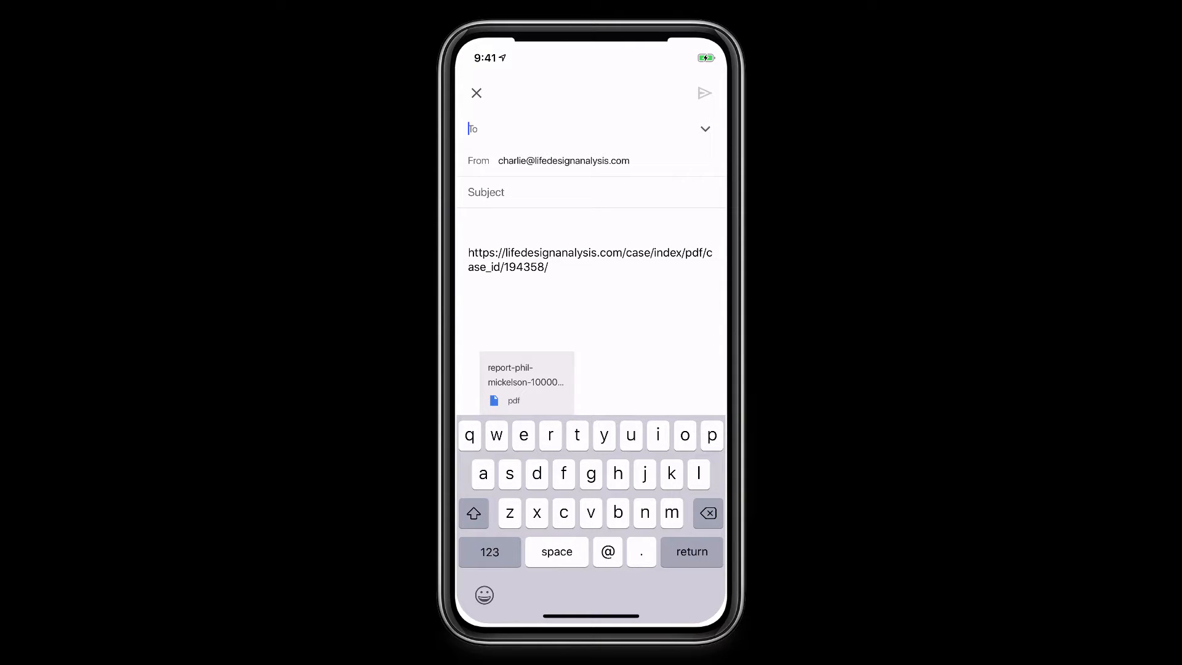
Send the report to a chosen contact with subject 'Here is that report we talked about'
text(ch)
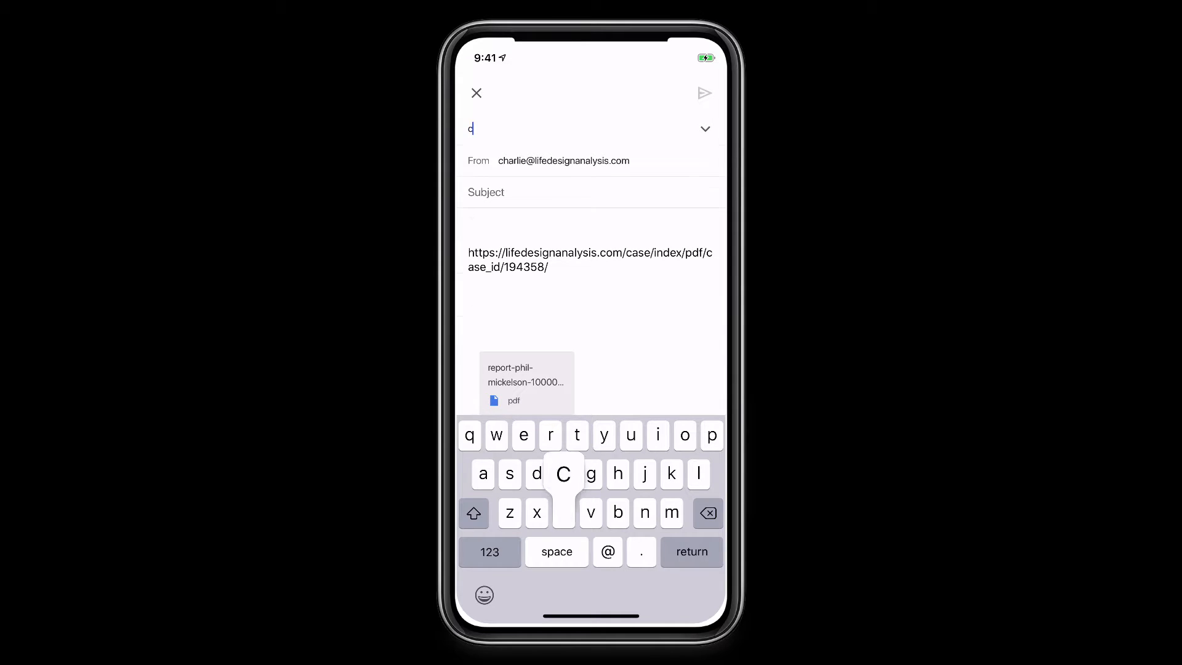
click(540, 167)
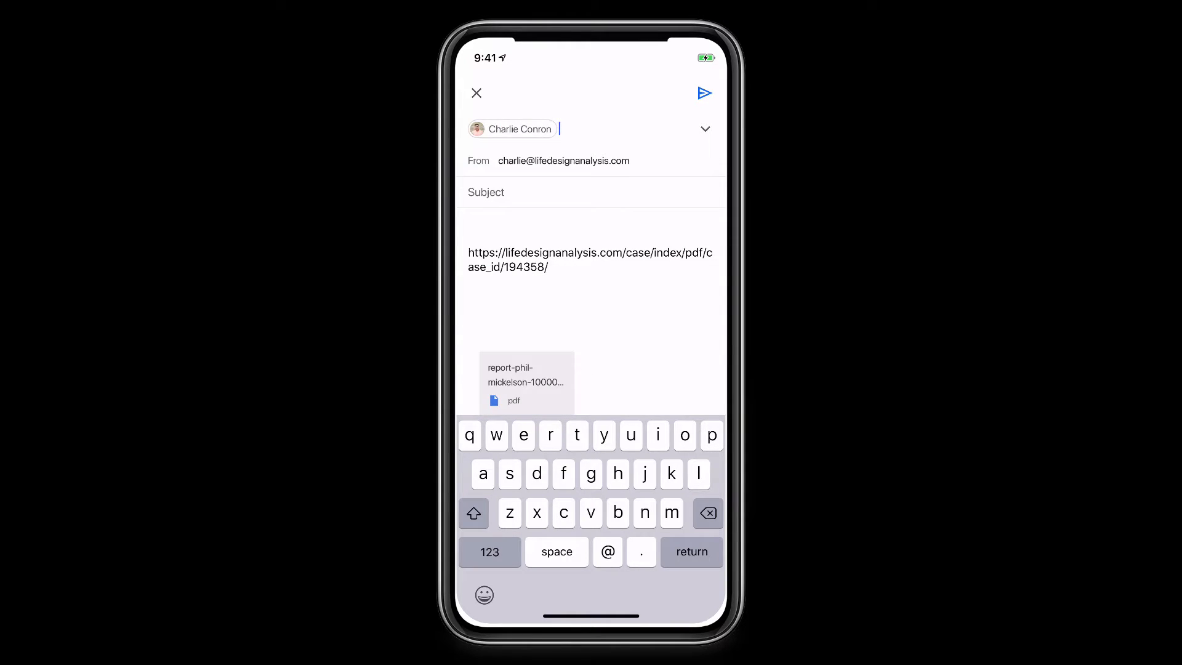
click(486, 192)
text(Here is)
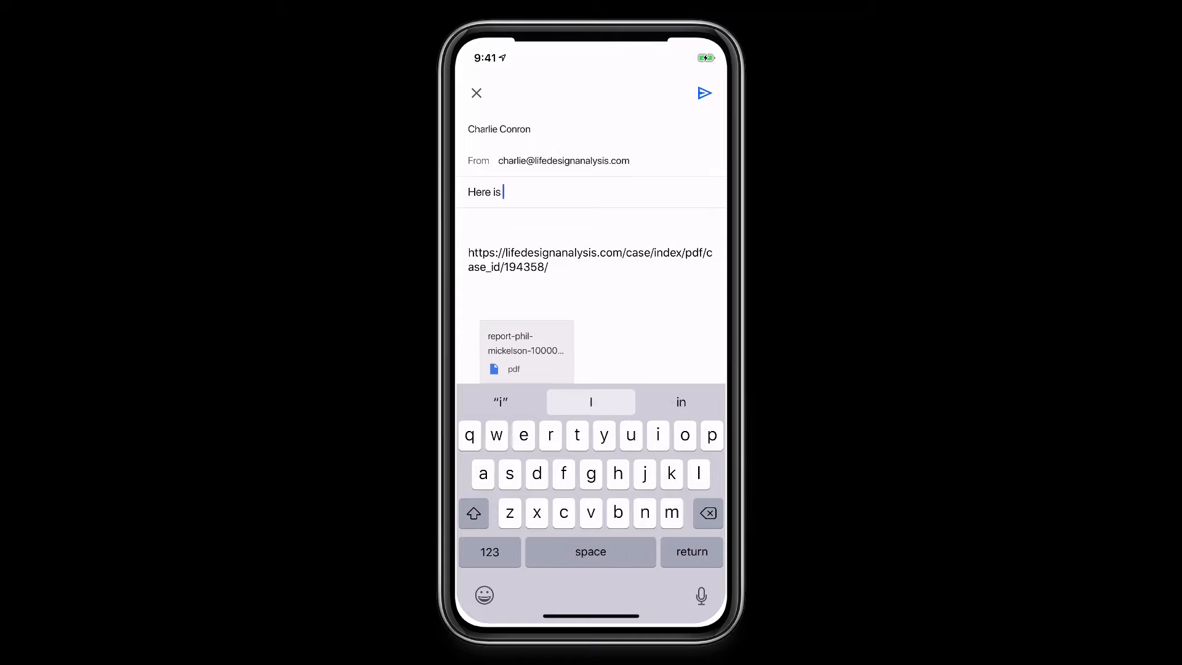
text( that report we )
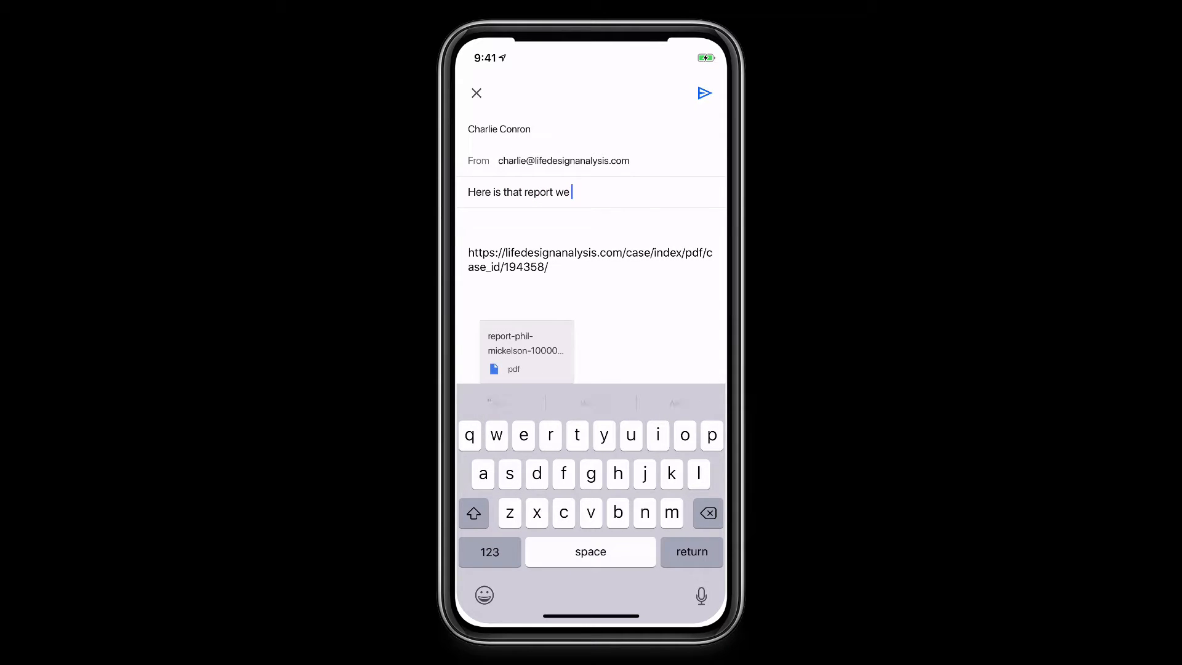
text(talked abkout)
click(618, 159)
click(704, 92)
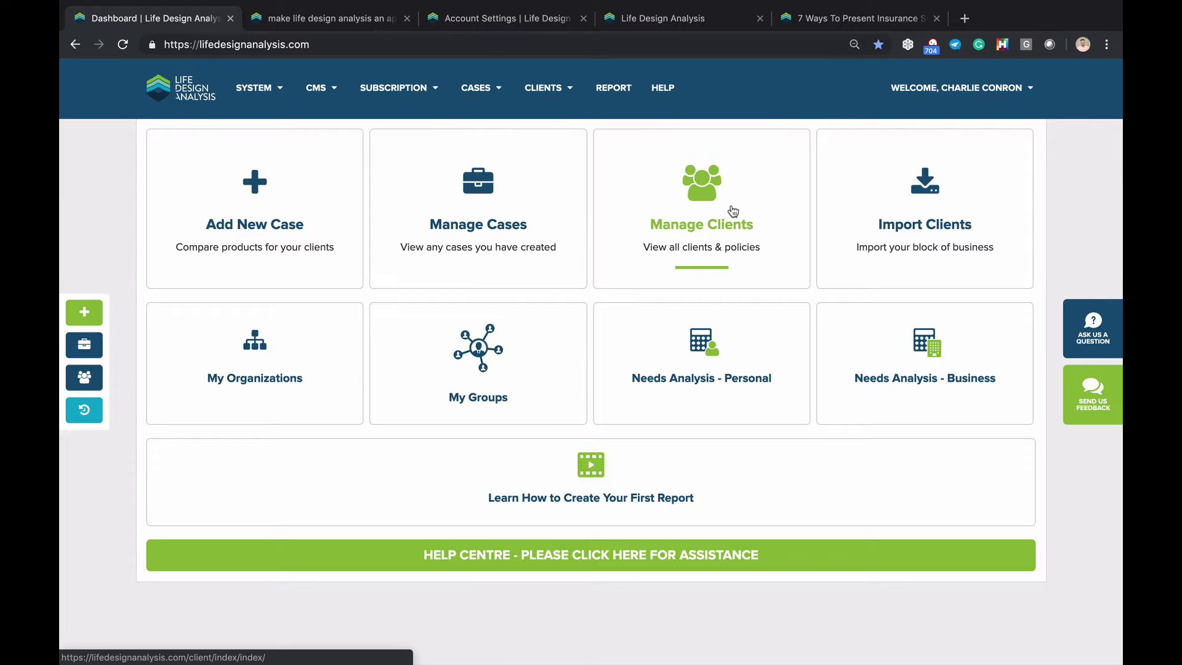
Skim the 'Make Life Design Analysis an App' blog post, close it and return to the dashboard
click(342, 18)
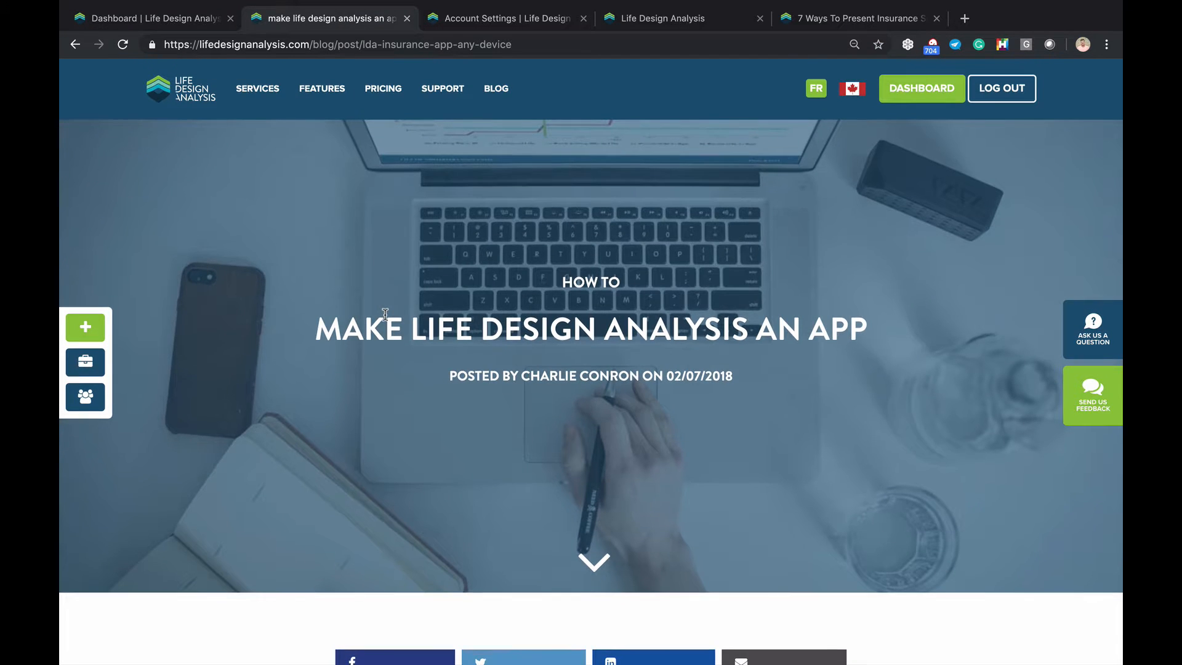
scroll(386, 317, down, 8)
scroll(385, 315, down, 1)
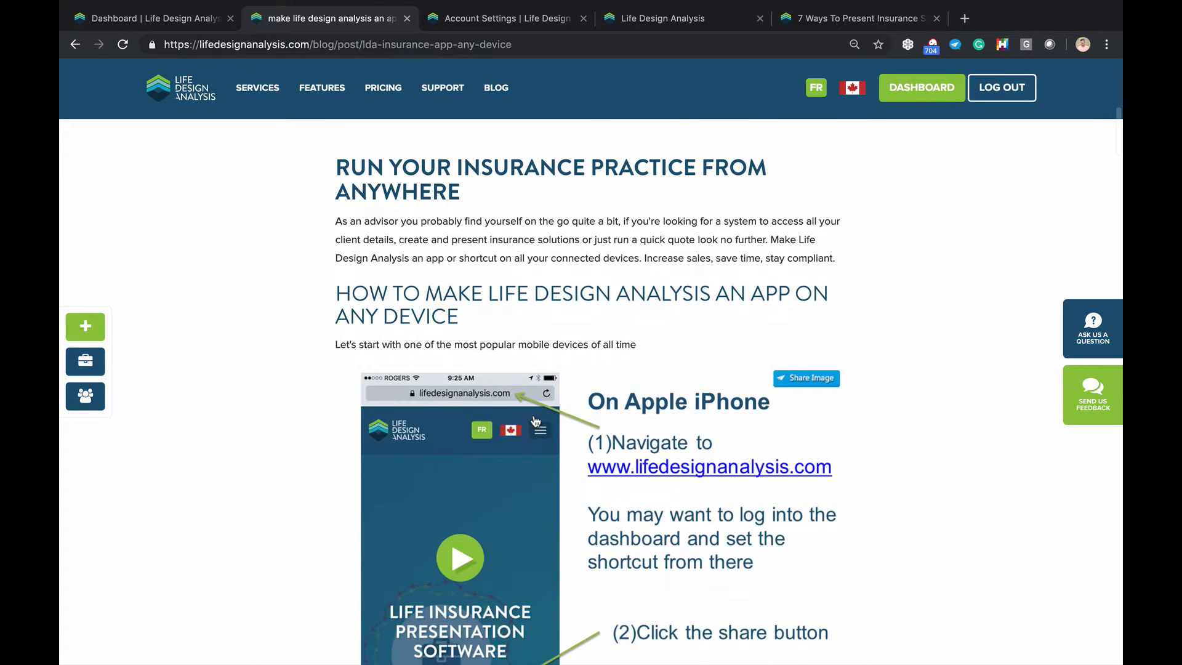
scroll(536, 424, down, 2)
scroll(554, 549, down, 1)
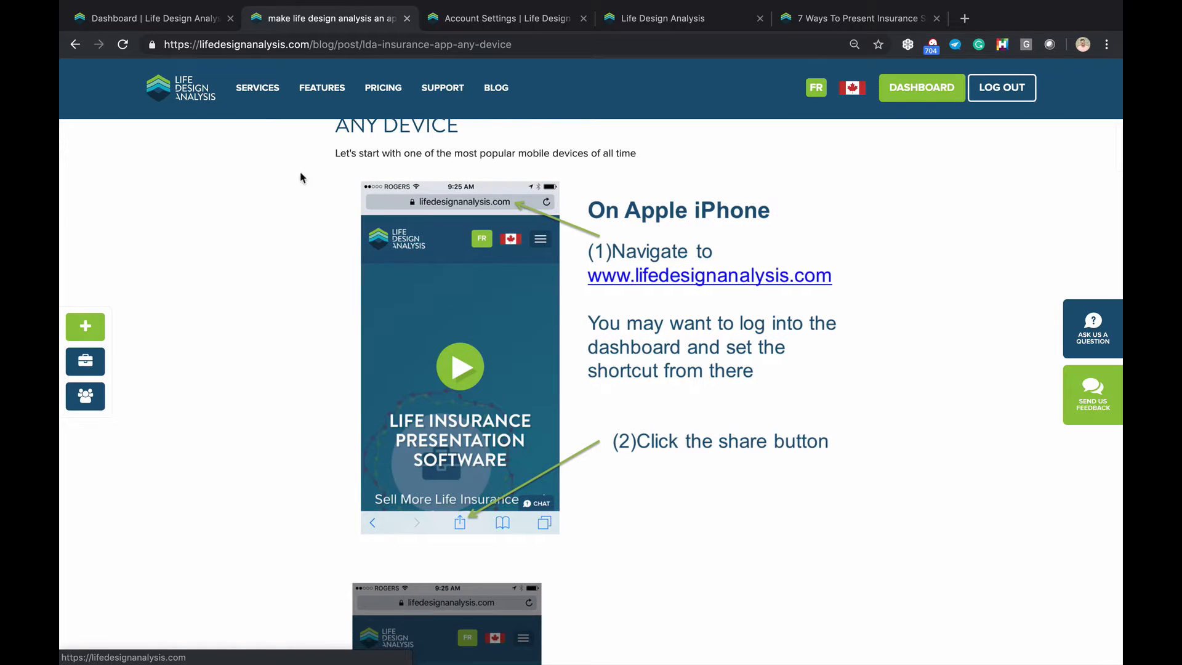
click(406, 18)
click(154, 19)
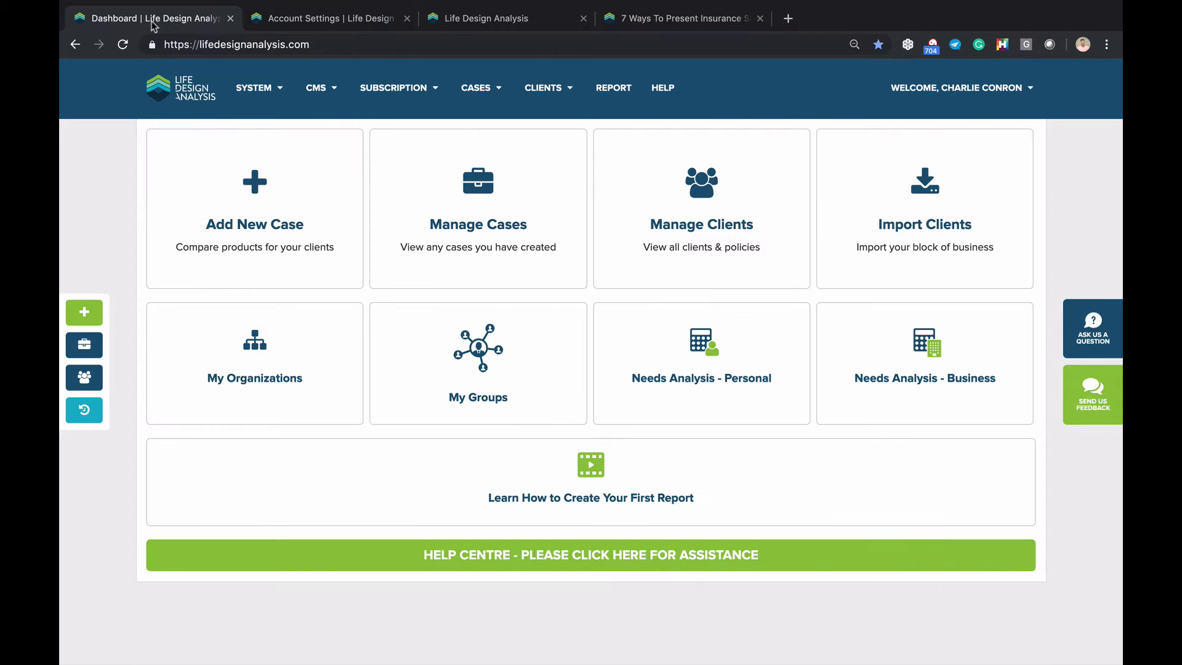
Open the Cases list, dismiss the webinar popup and reset all table filters
click(253, 87)
click(500, 195)
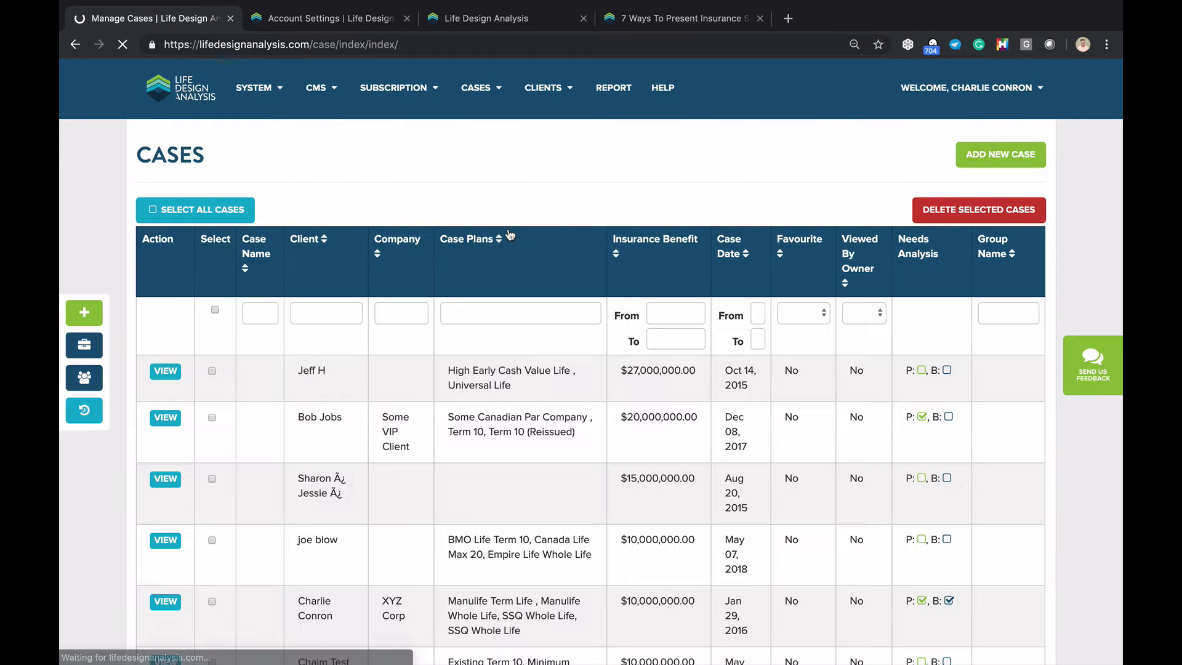
click(437, 294)
click(217, 249)
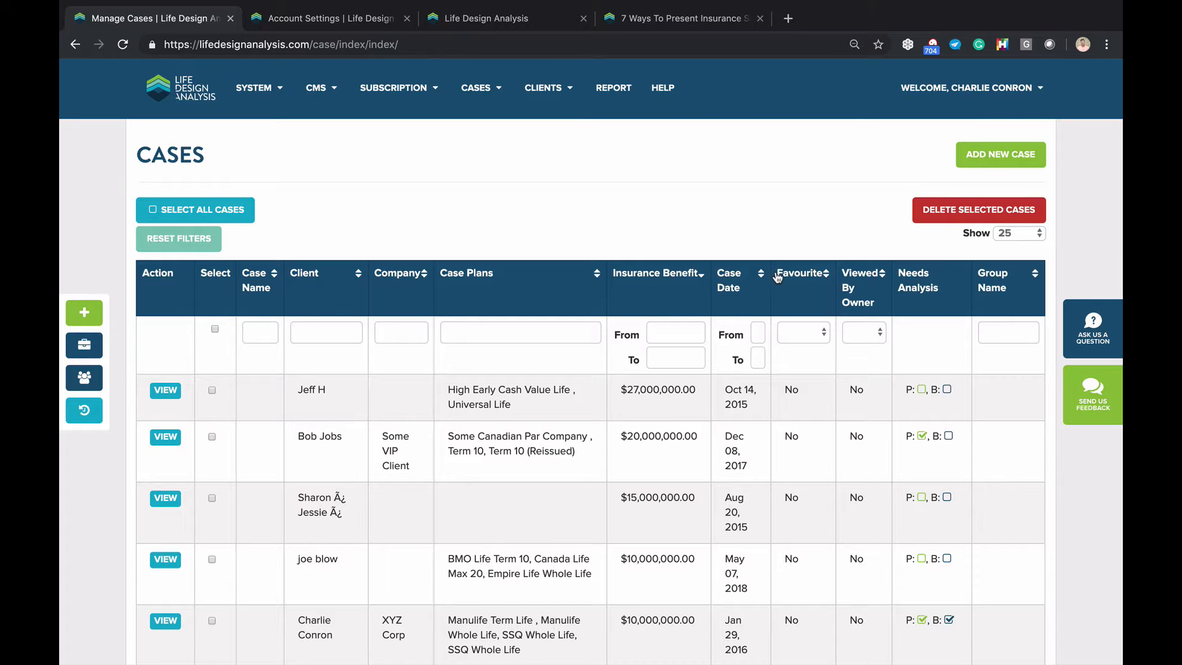
Sort cases by Case Date, newest first, and open the newest June 20, 2019 case
click(728, 285)
click(728, 285)
click(736, 280)
click(741, 283)
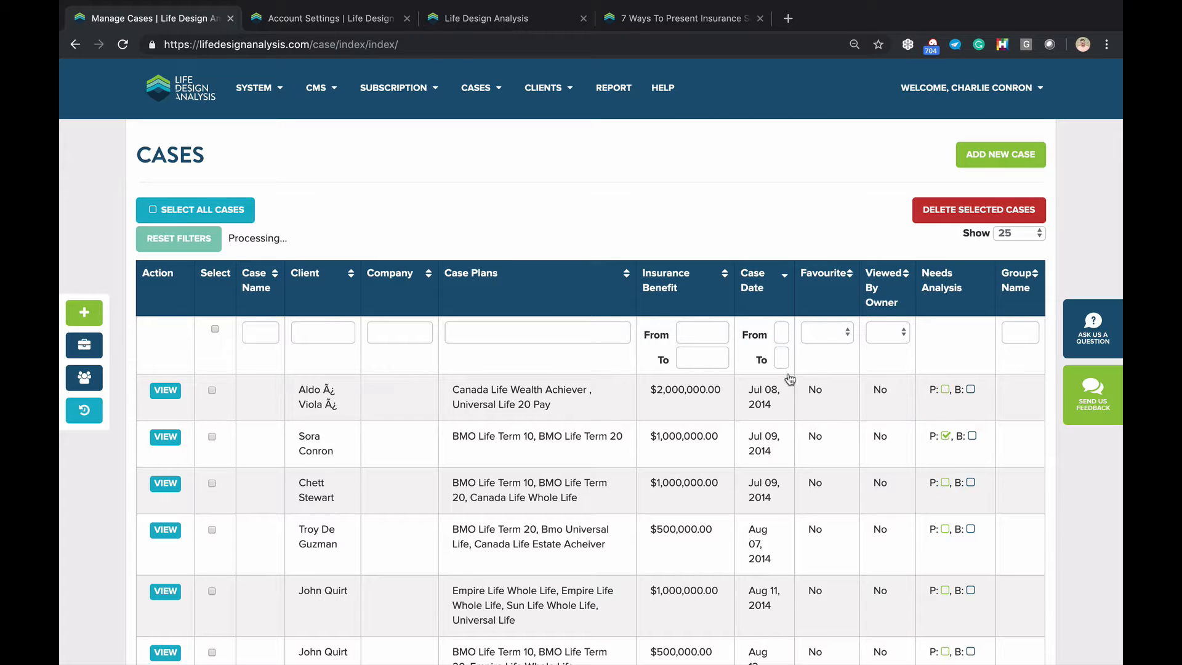
scroll(787, 377, down, 1)
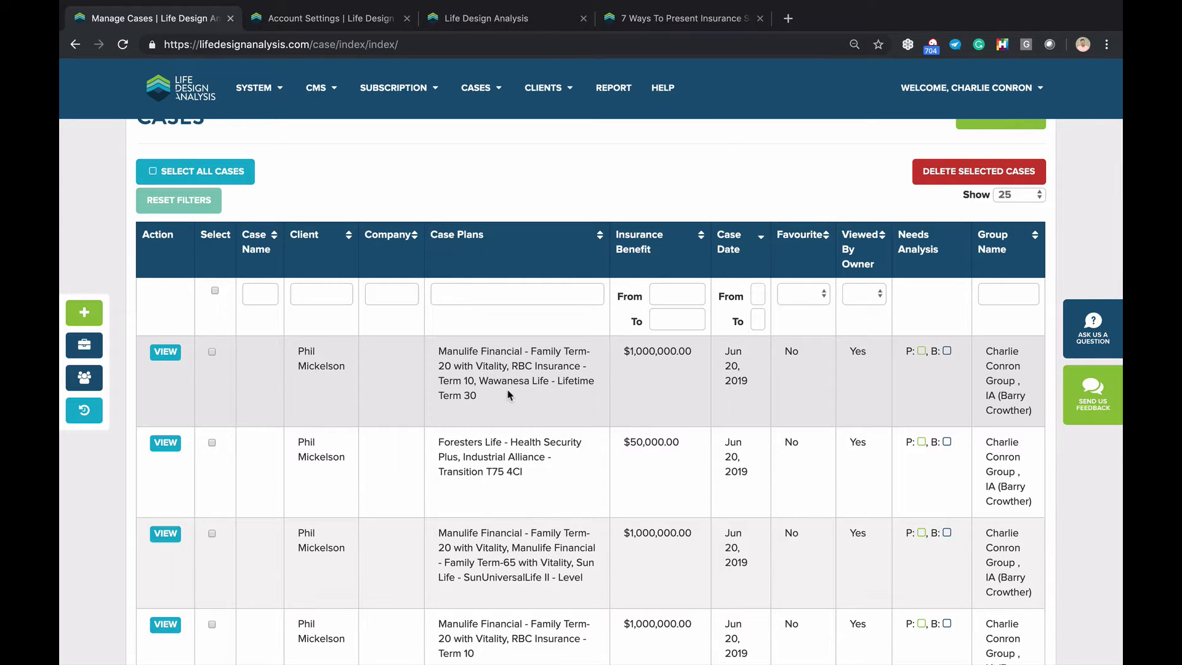
click(165, 352)
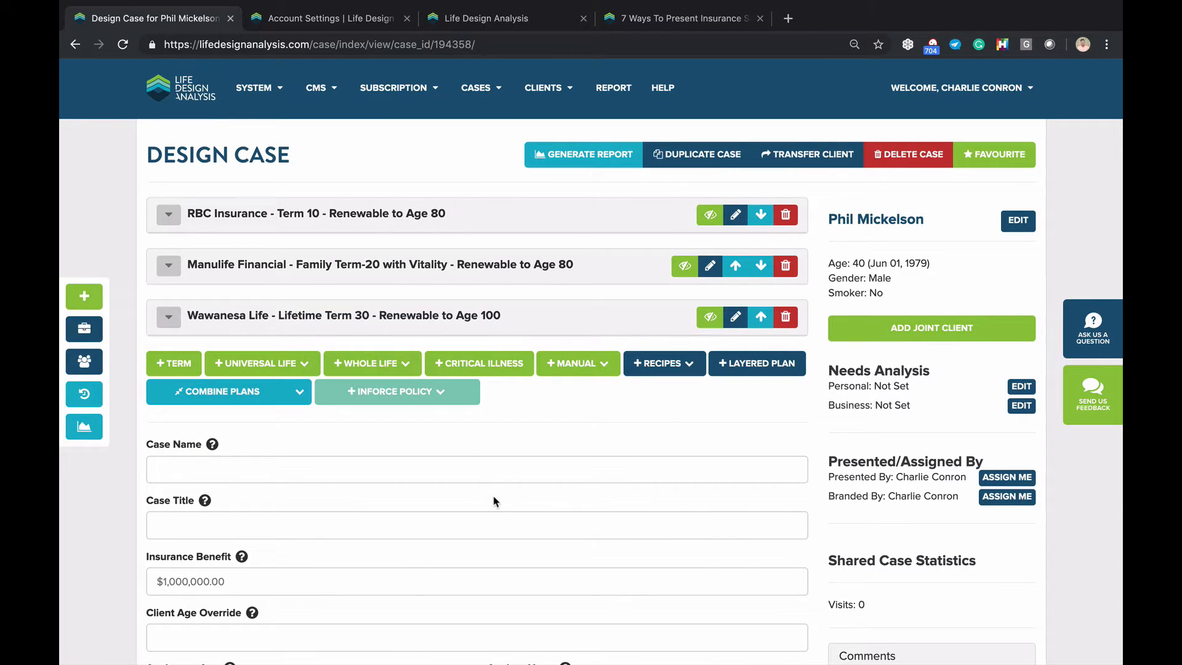
Review the case's RBC, Manulife and Wawanesa term plans, then generate its report
scroll(493, 501, down, 3)
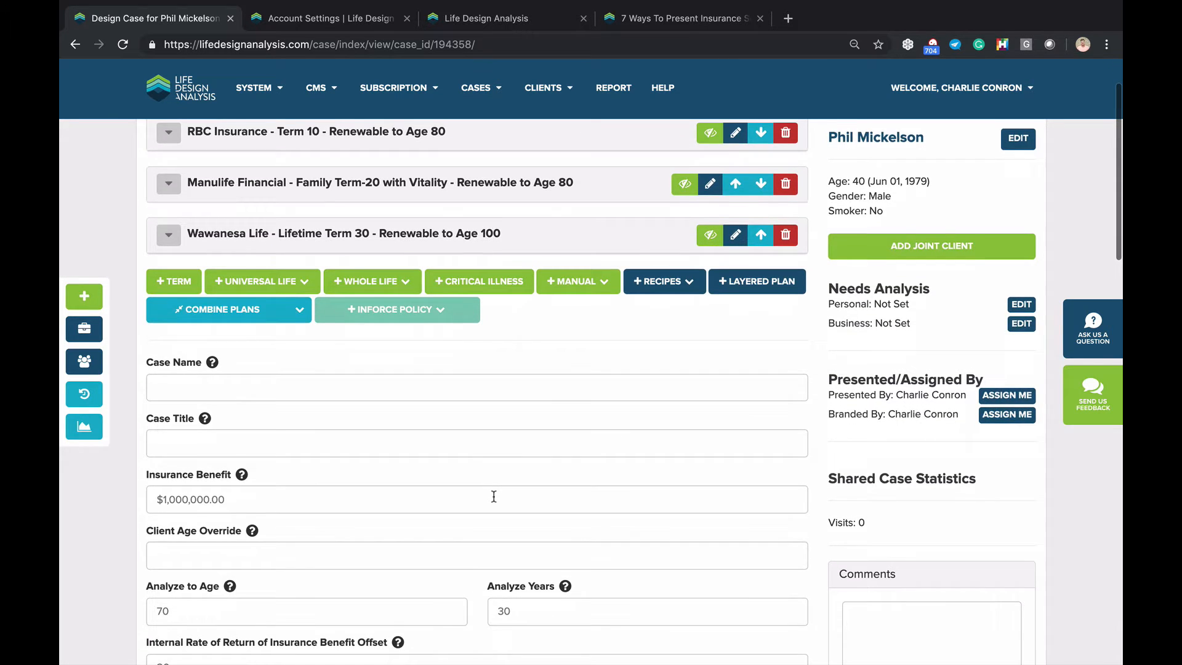
scroll(409, 459, up, 2)
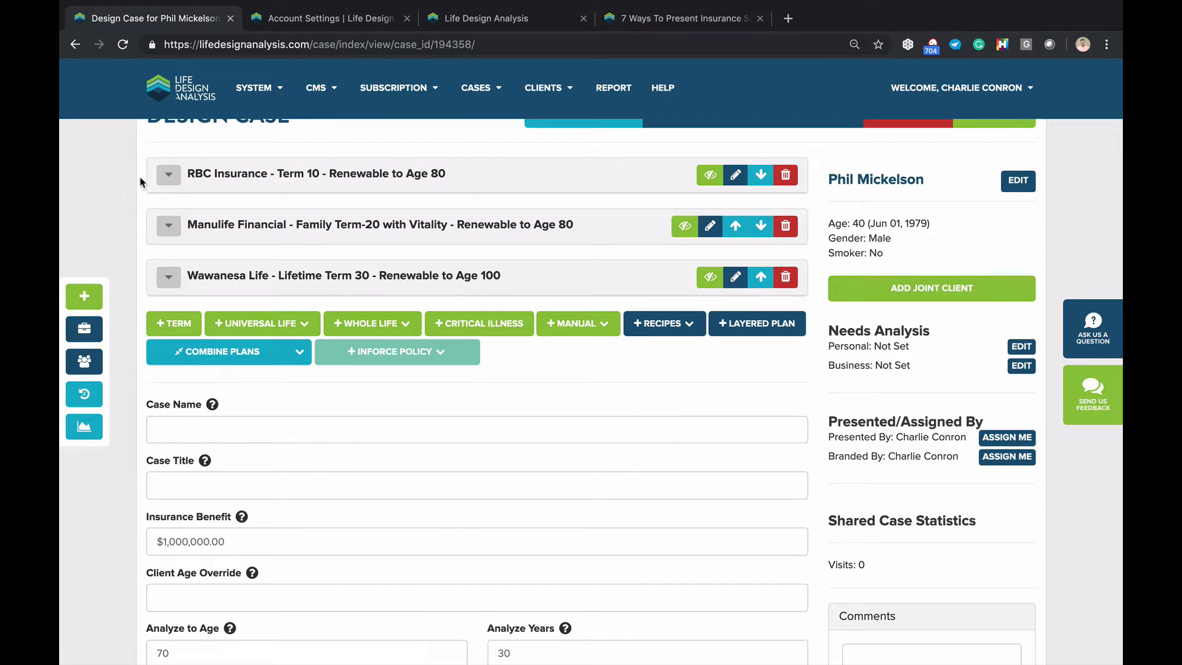
scroll(170, 243, up, 1)
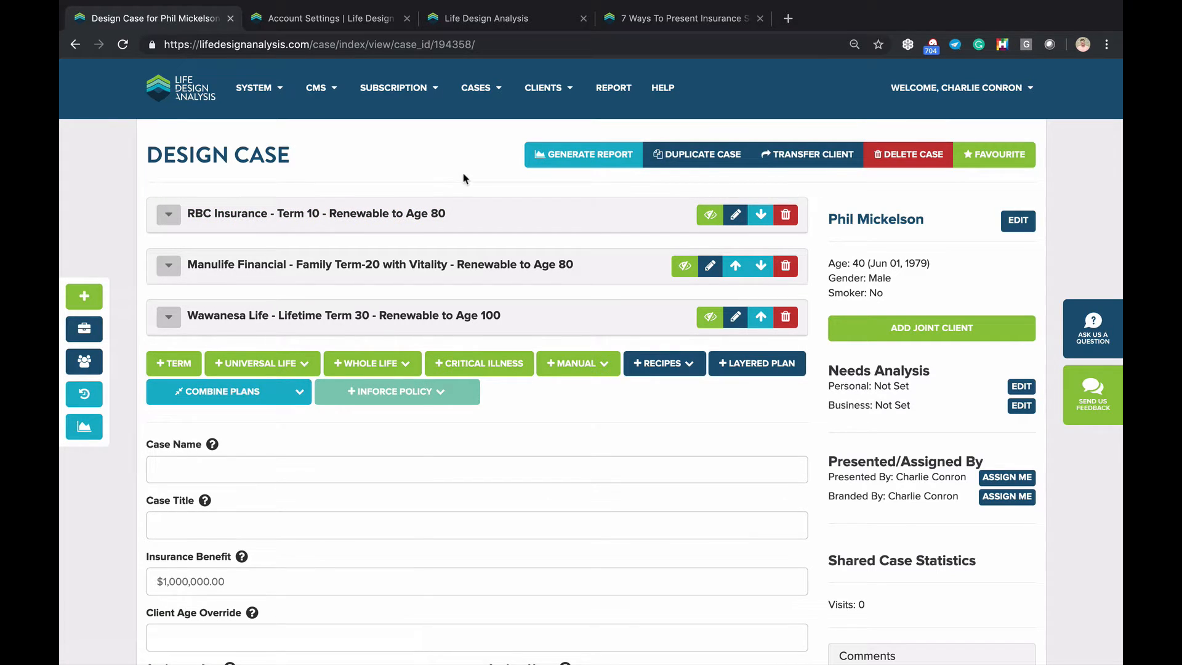
click(588, 162)
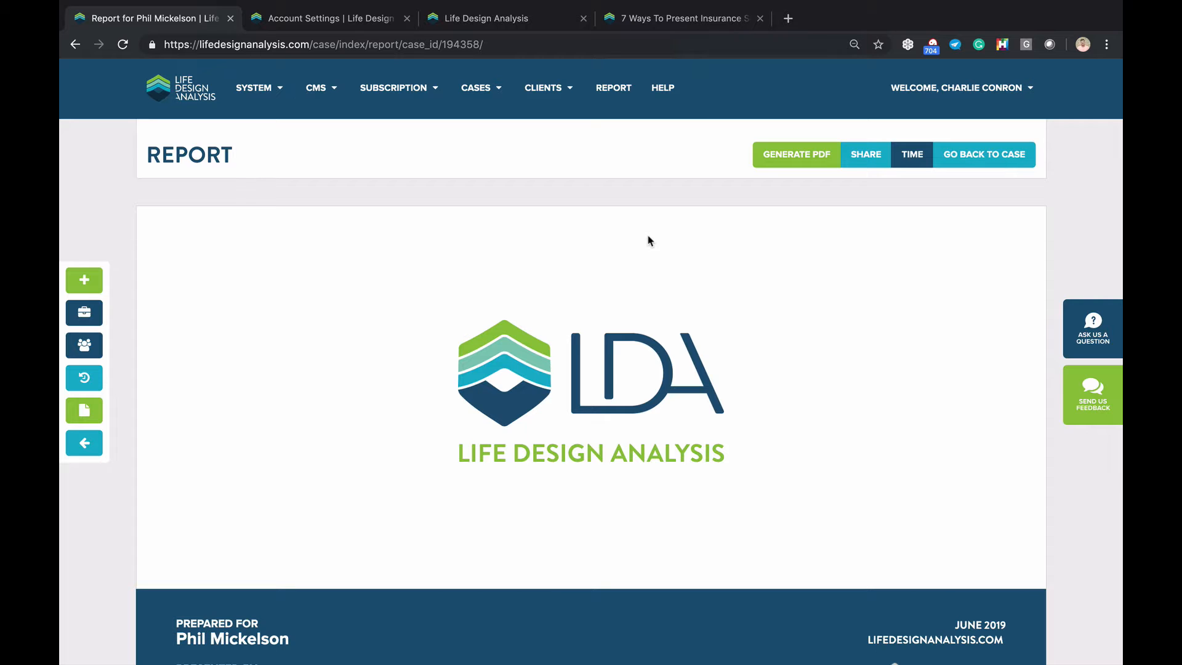
Look over the report's June 2019 cover page, then make the report shareable
scroll(647, 259, down, 2)
scroll(648, 302, up, 2)
scroll(680, 275, down, 1)
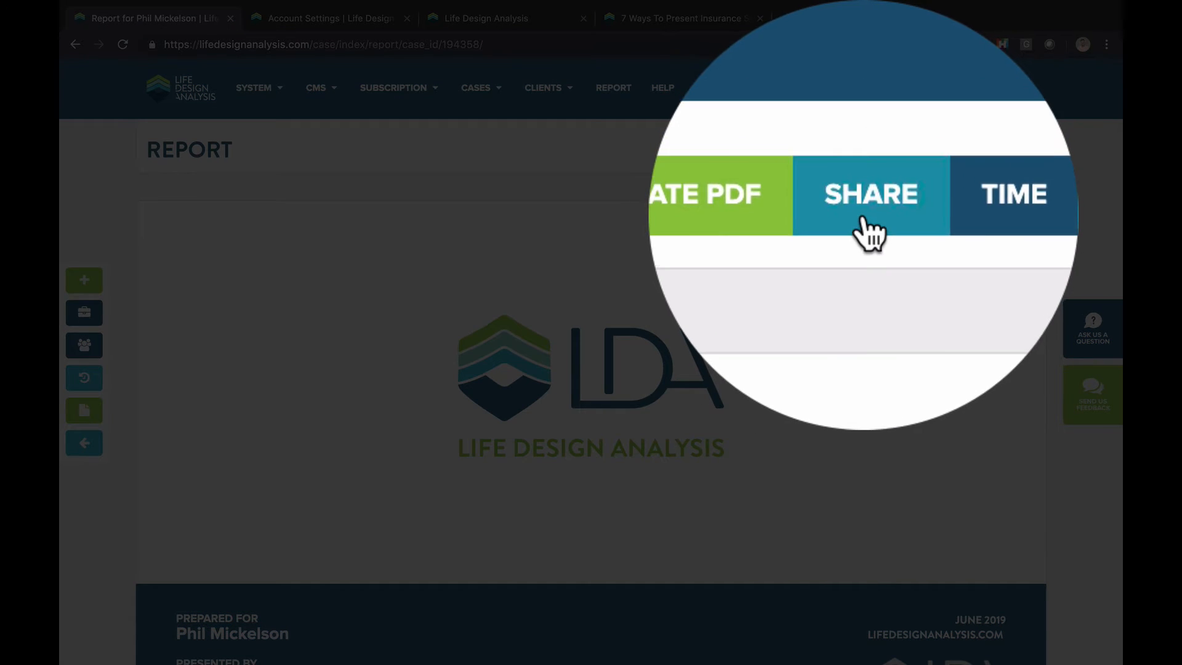
click(872, 157)
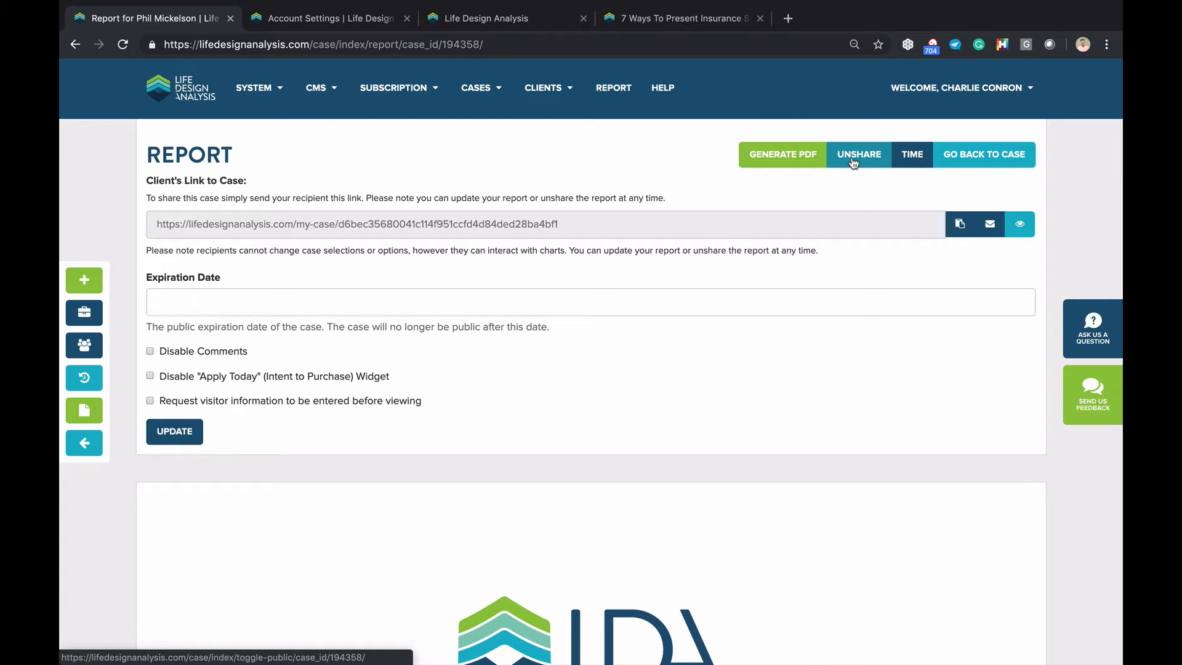
Leave visitor information not required and copy the report's client URL
click(206, 404)
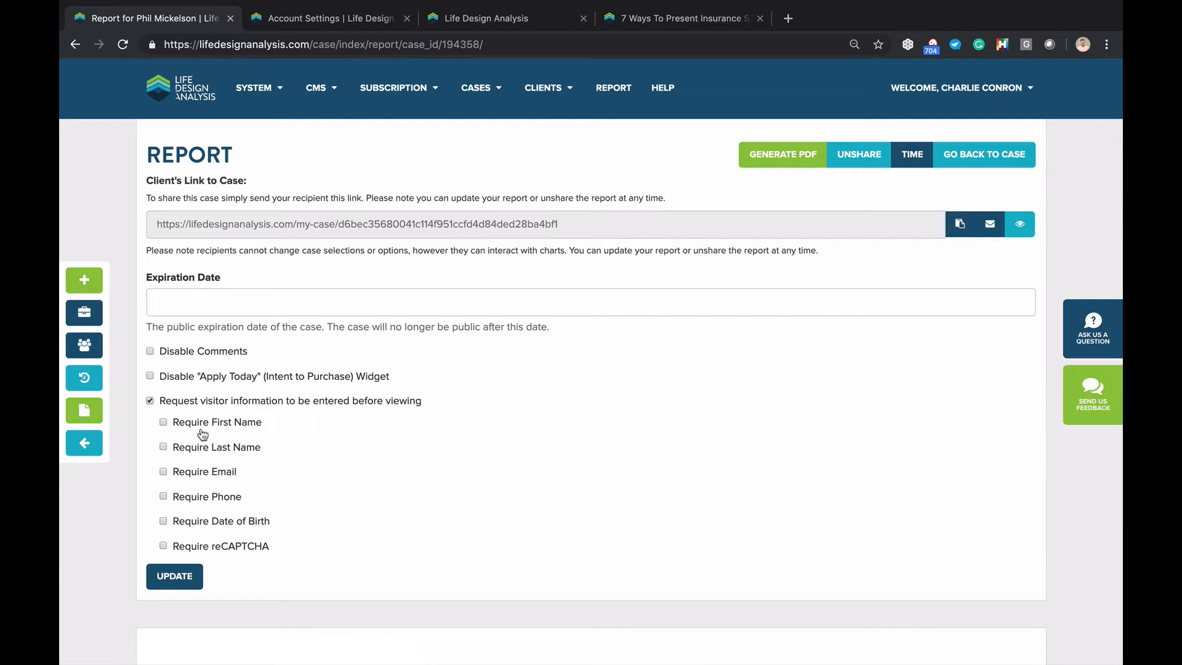
click(203, 401)
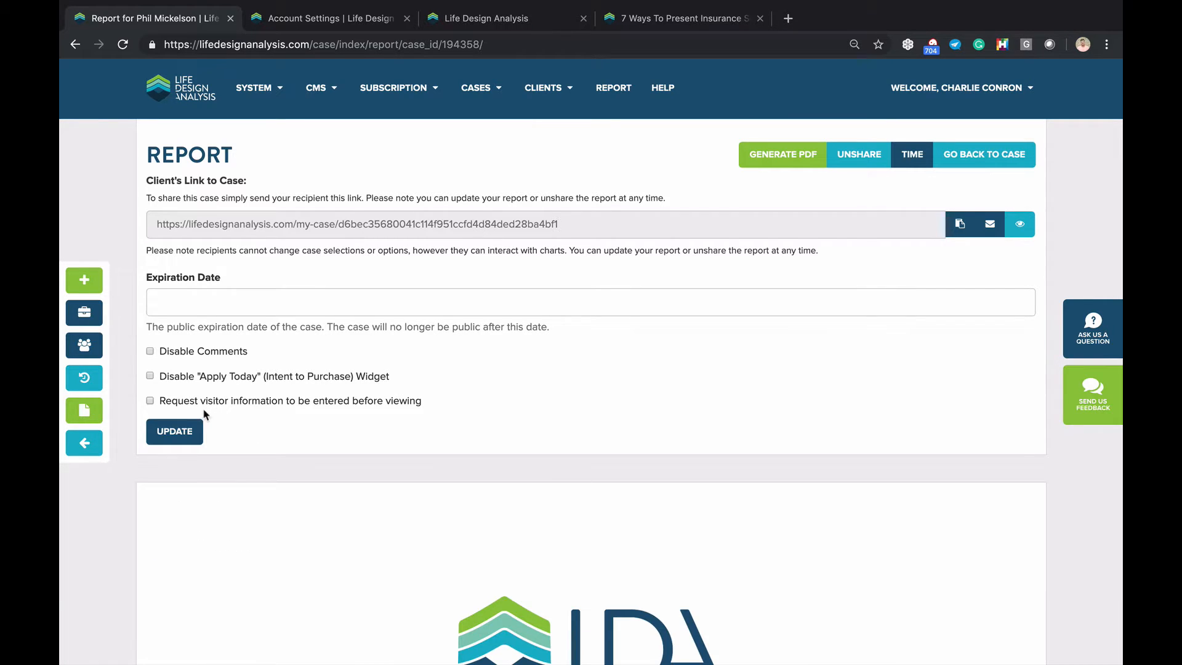
click(274, 411)
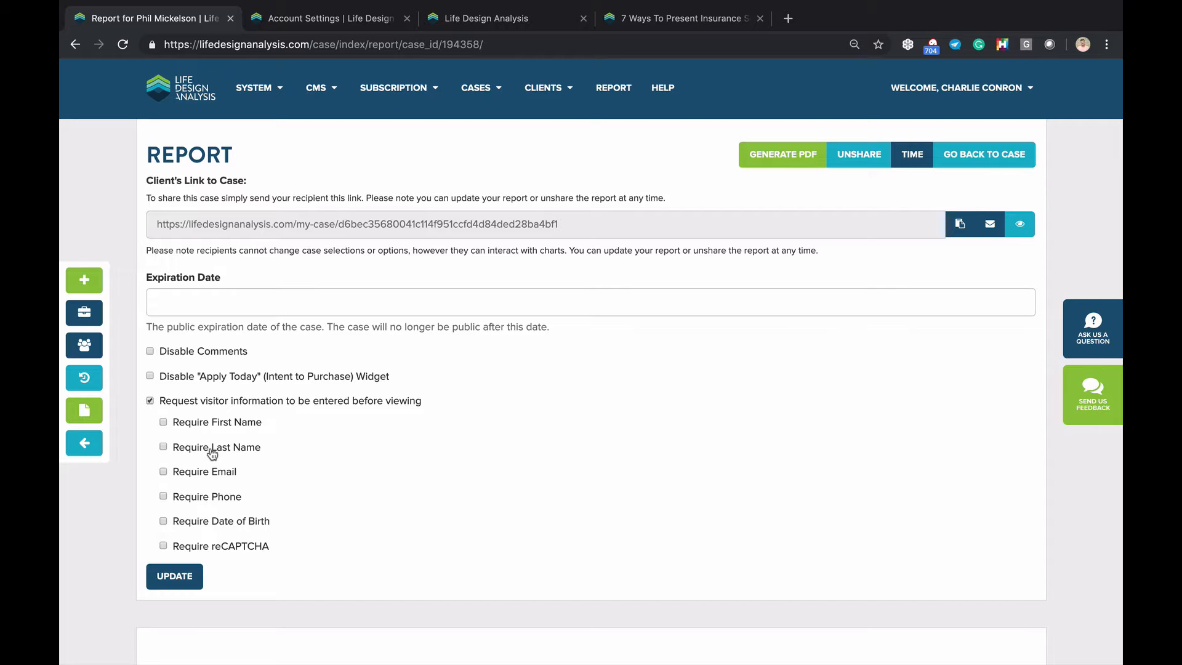
click(198, 401)
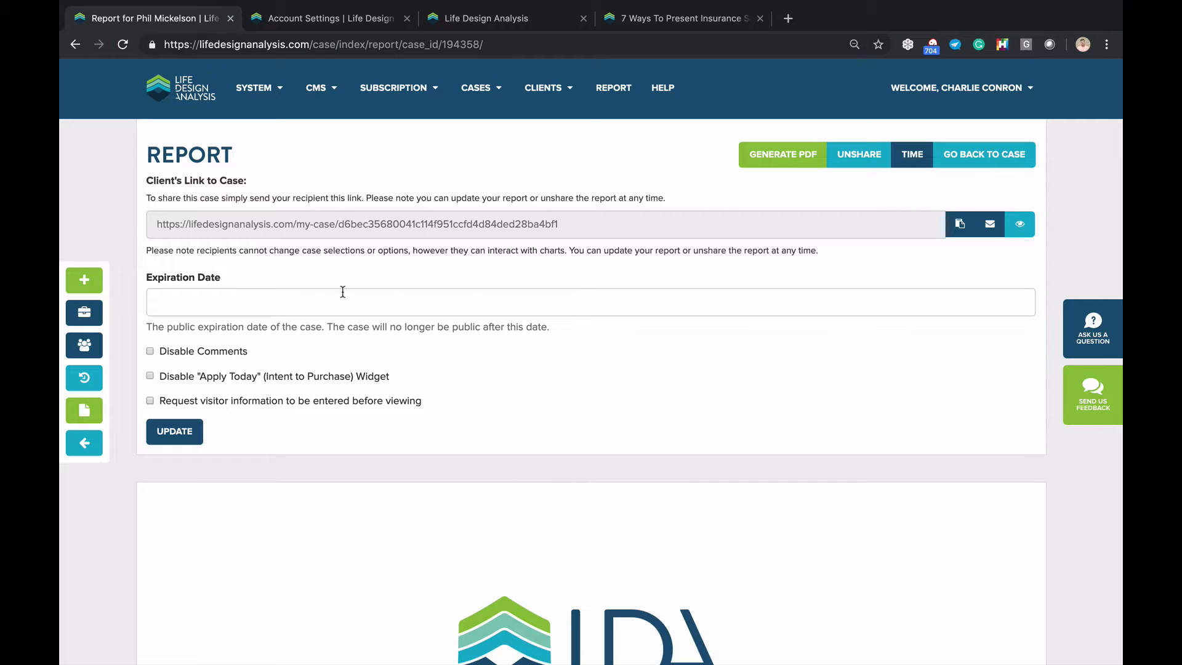
click(956, 227)
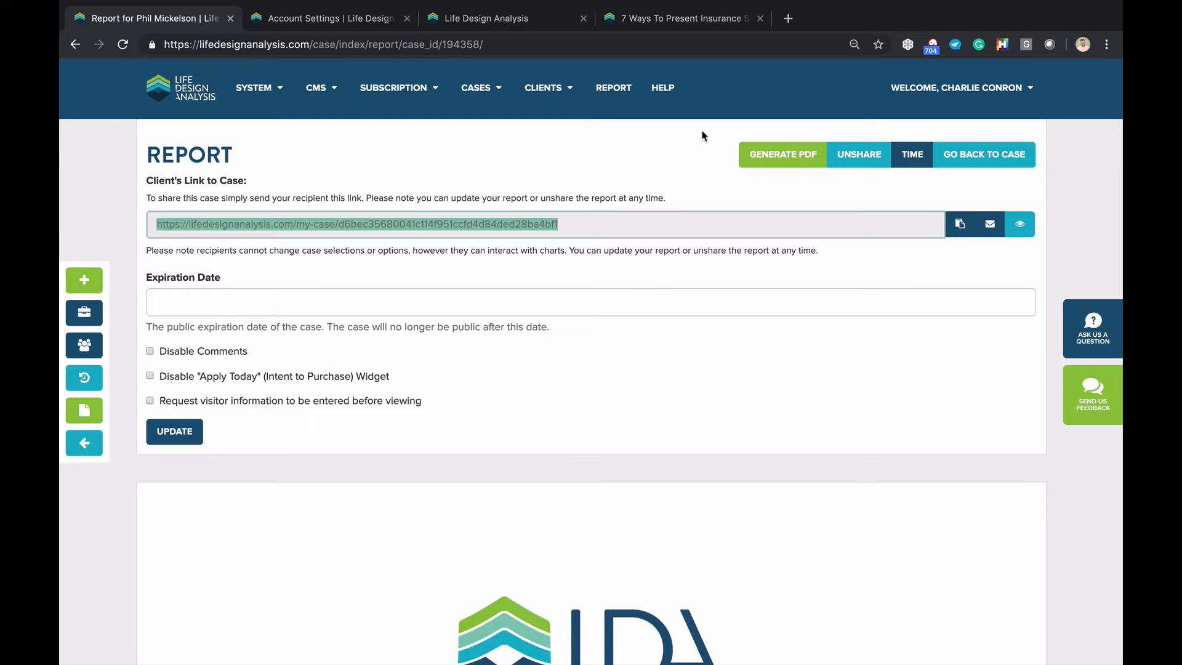
Open the LinkedIn feed in a new browser tab
click(787, 20)
text(lin)
key(Return)
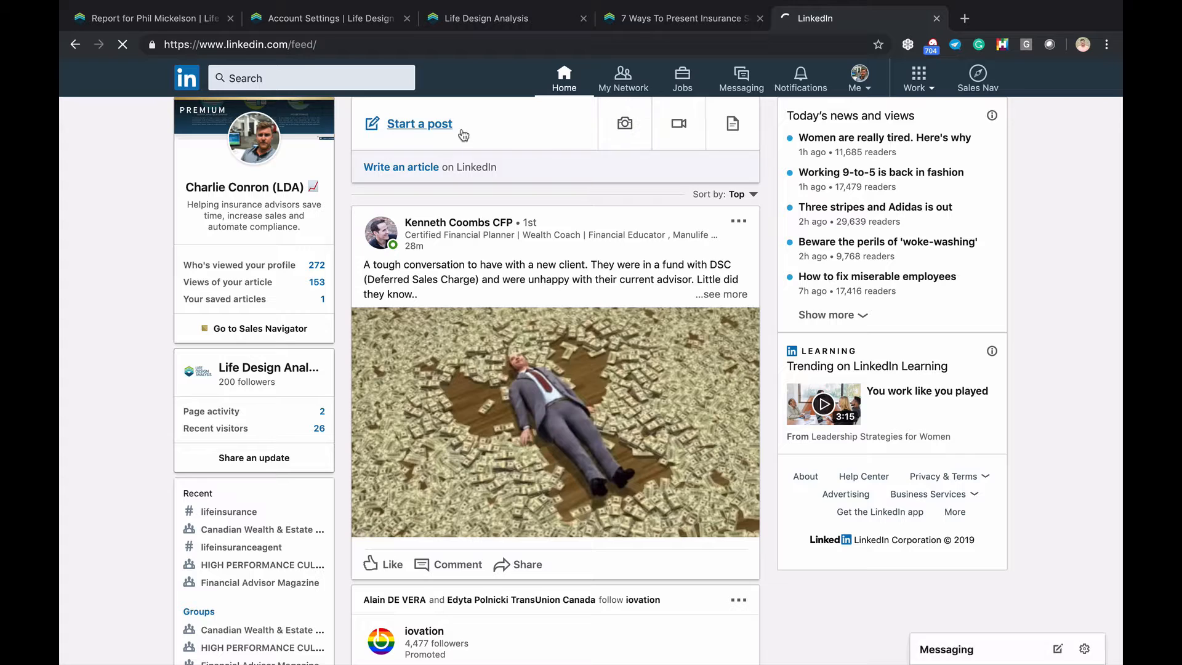
Send a colleague a LinkedIn message with a short note and the pasted case report link
click(750, 90)
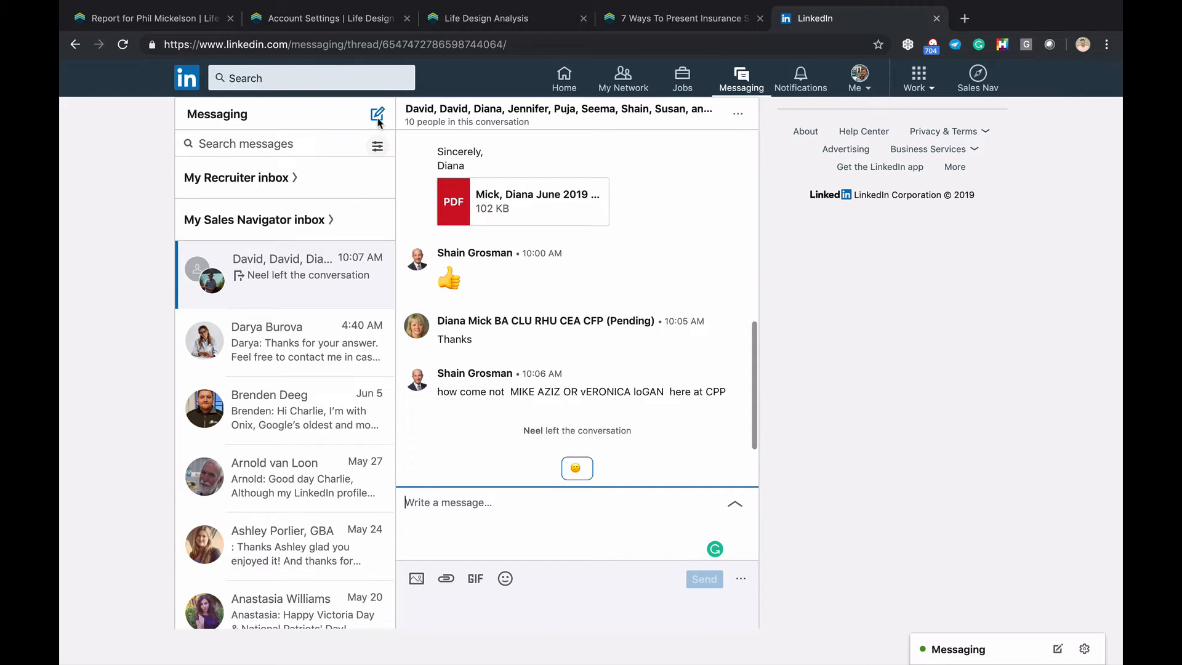
click(377, 119)
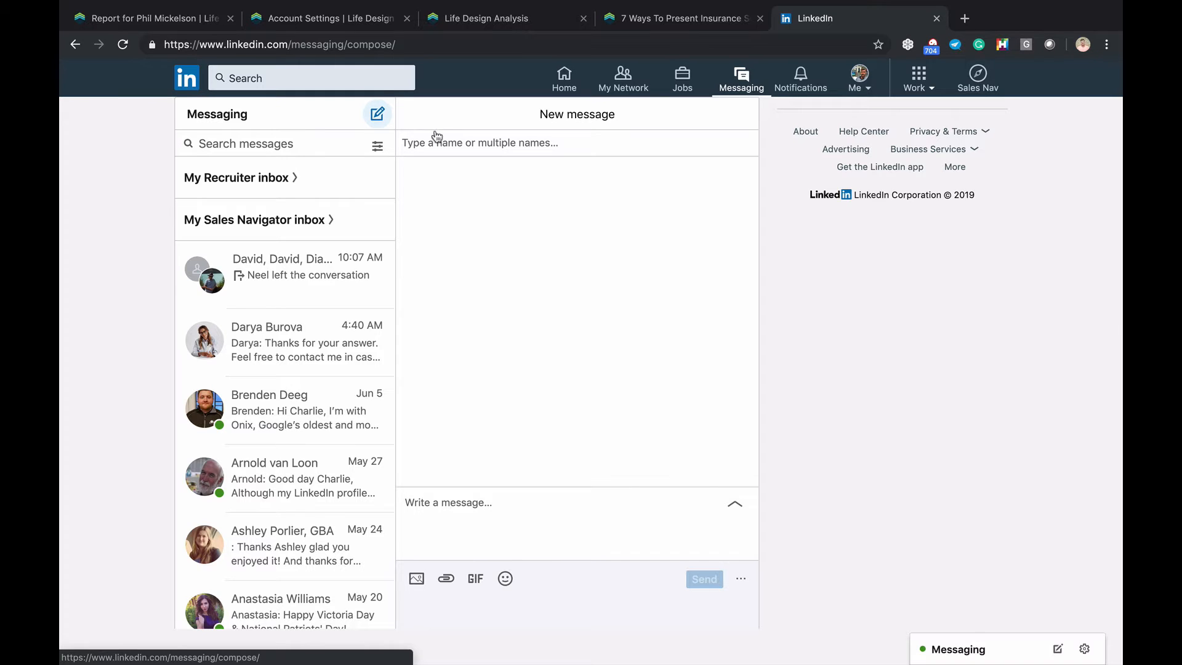
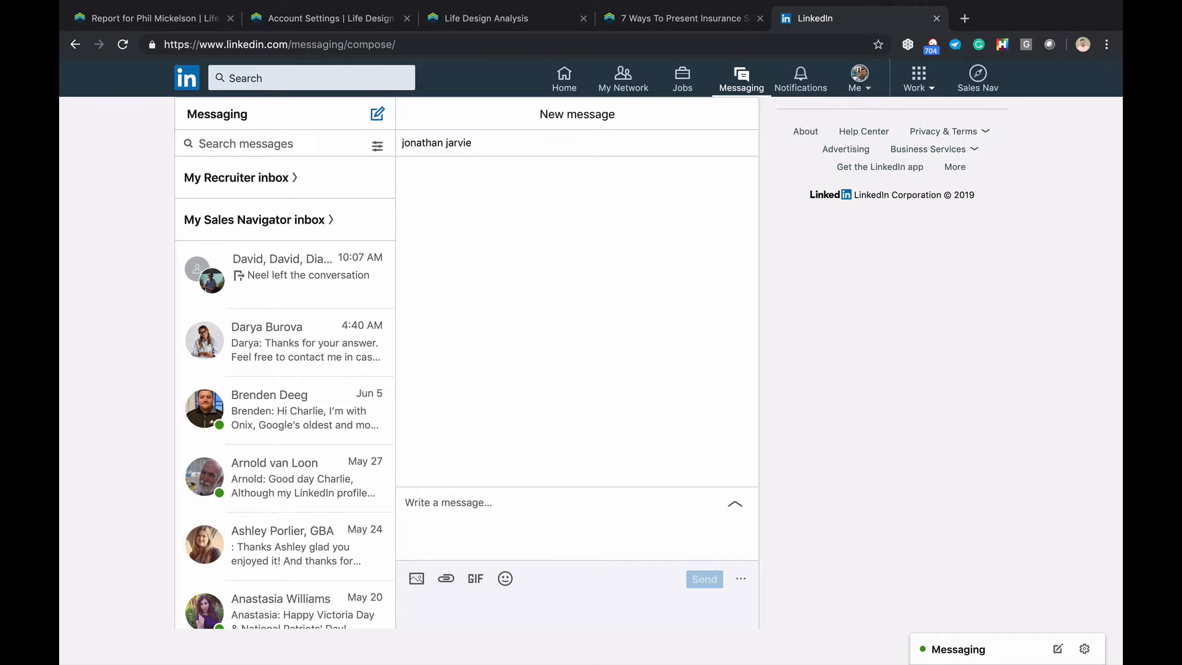
click(492, 172)
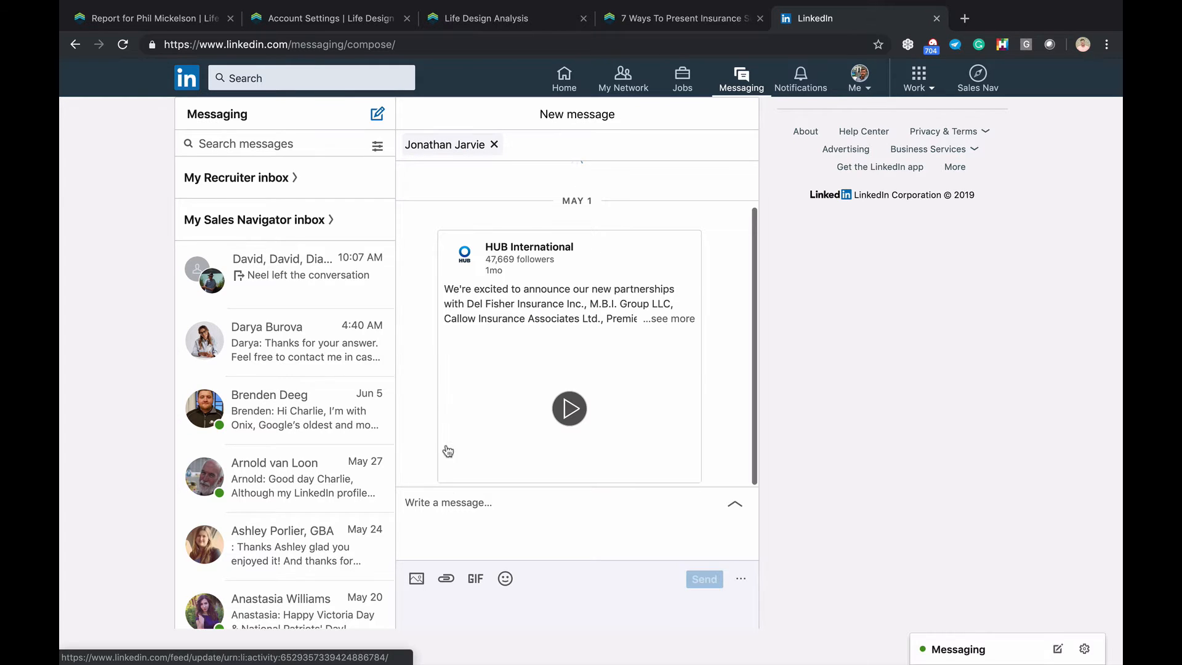
click(407, 501)
text(Jon Here is tht case)
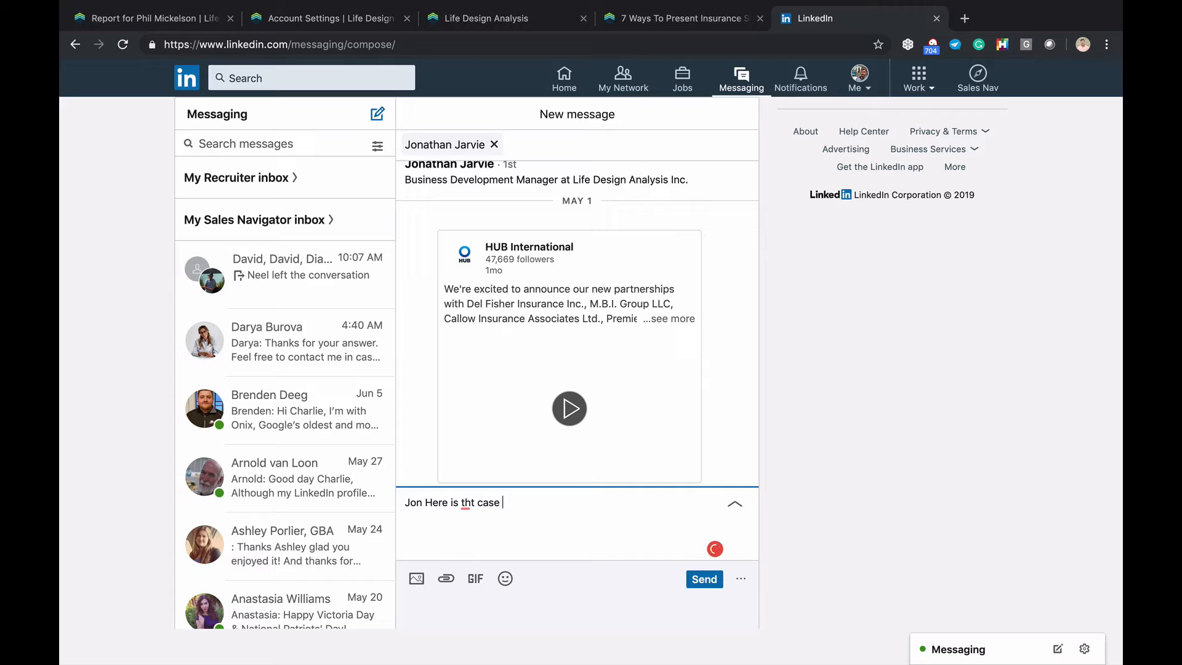
text( we were wwr)
key(super+v)
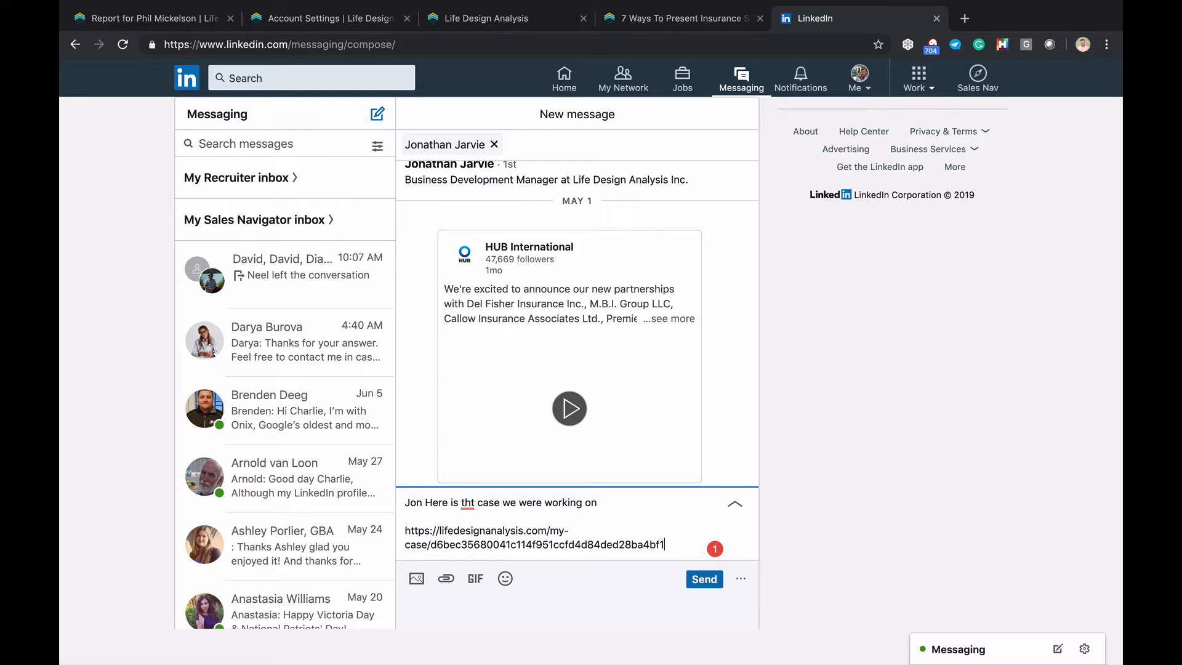
click(704, 578)
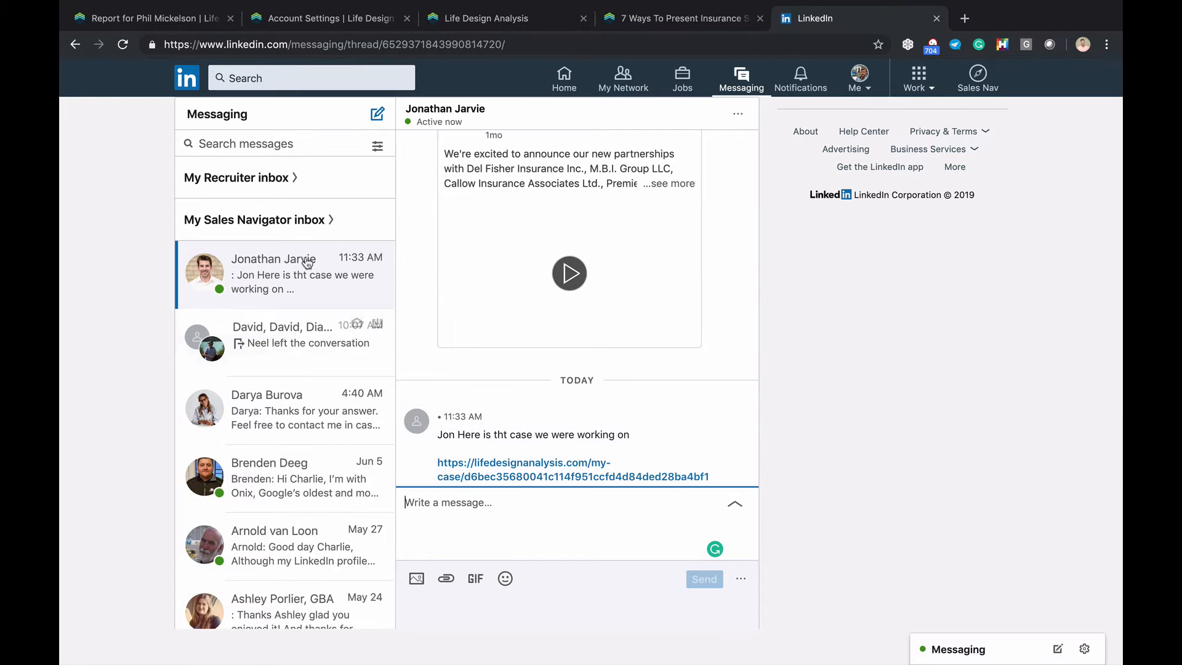
Open the shared report link and scroll down to the Annual Premium Schedule chart
click(572, 467)
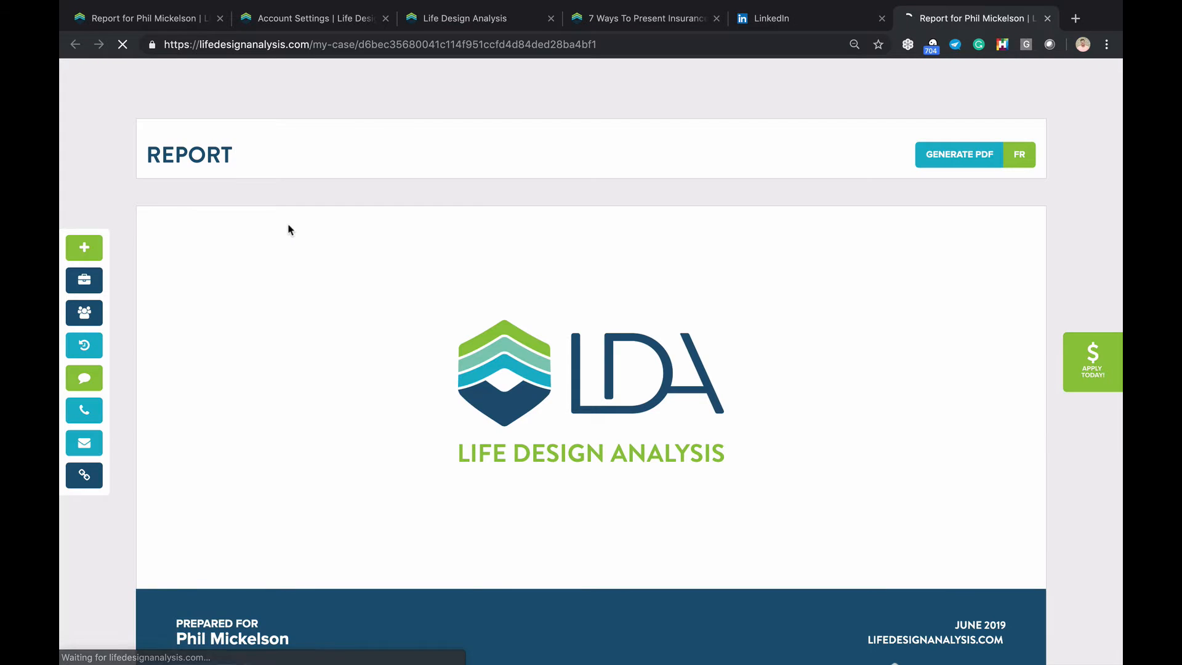
scroll(483, 267, down, 5)
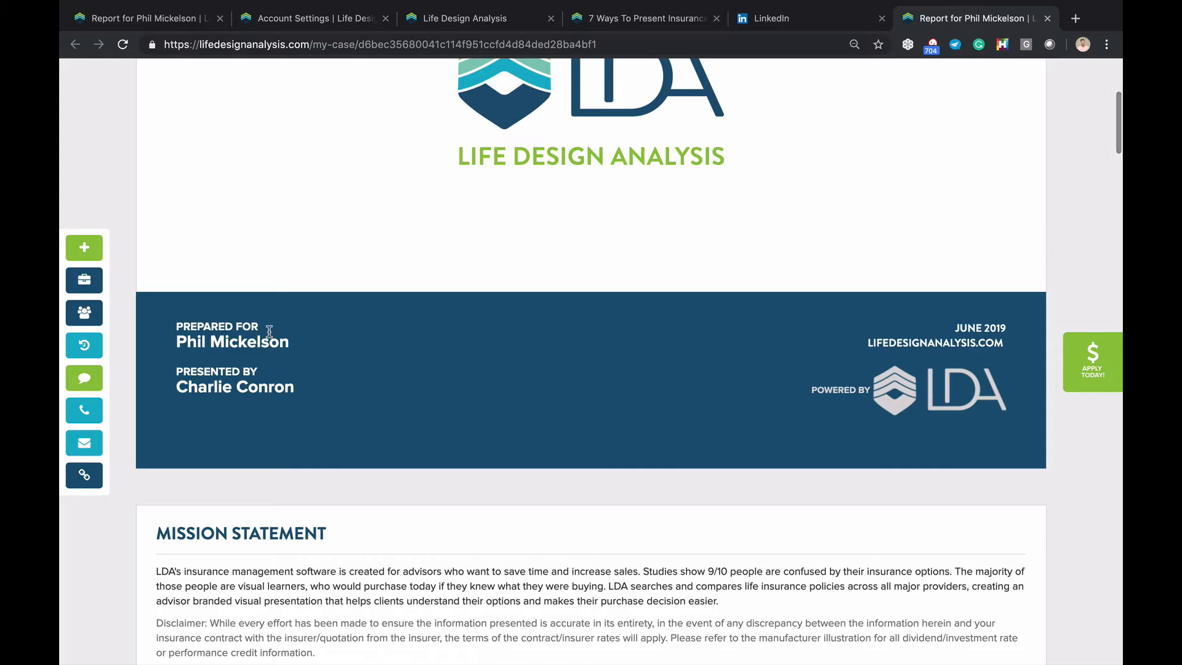
scroll(269, 331, down, 4)
scroll(269, 331, down, 5)
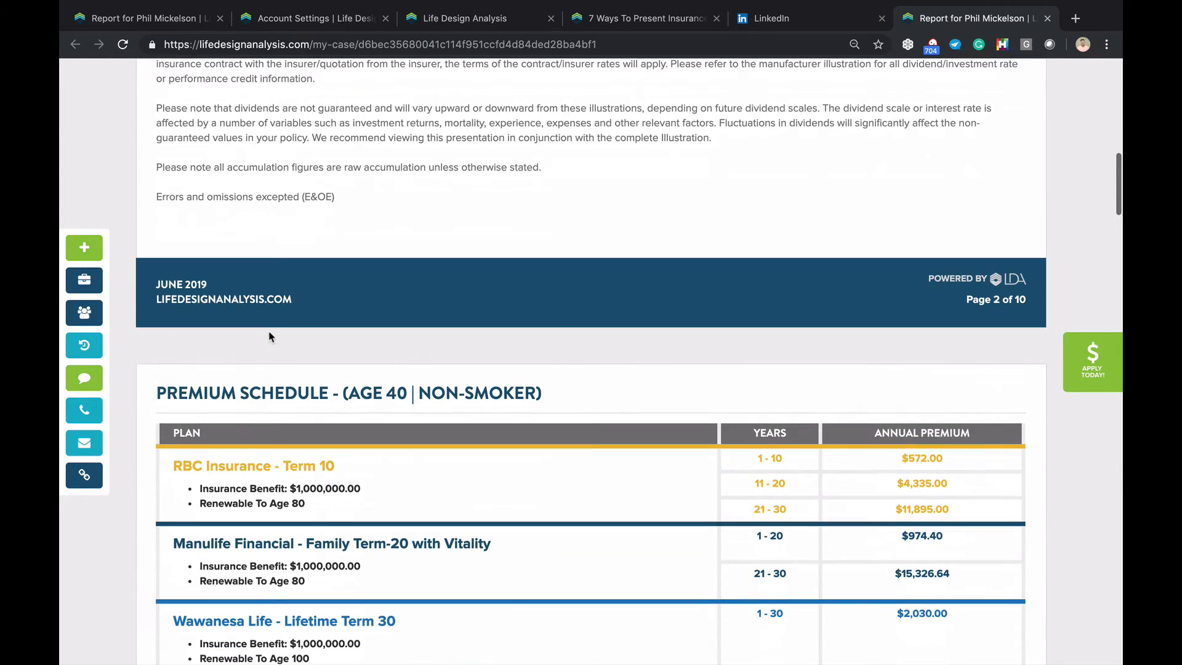
mouse_move(359, 643)
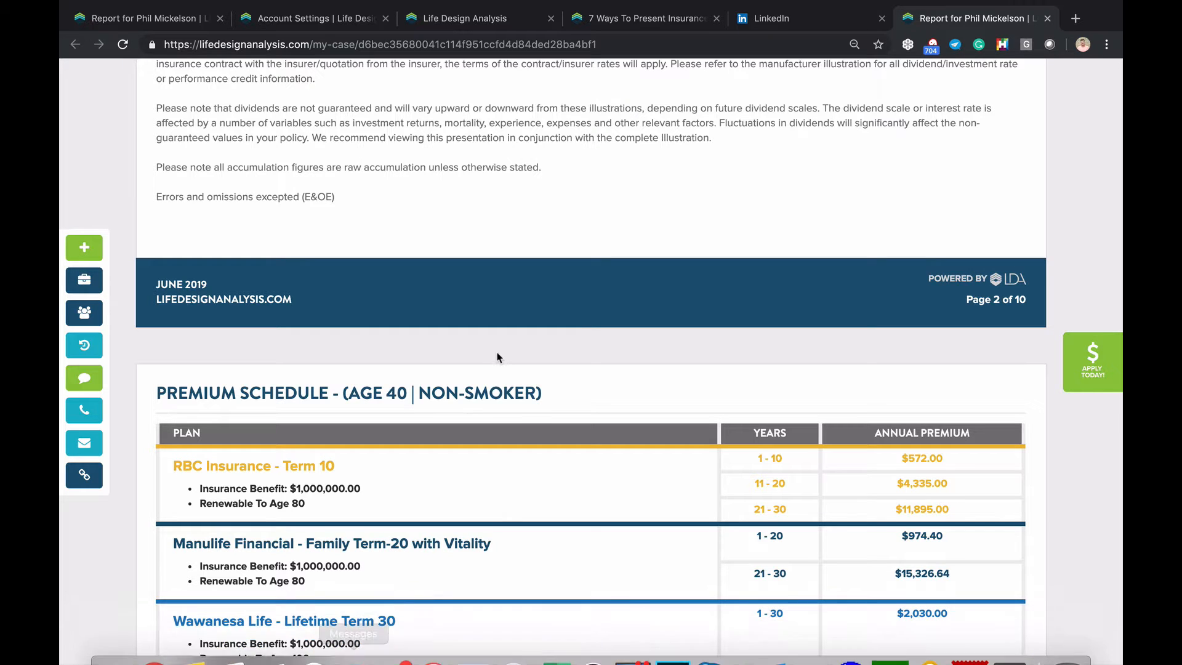
scroll(501, 355, down, 3)
scroll(500, 356, down, 1)
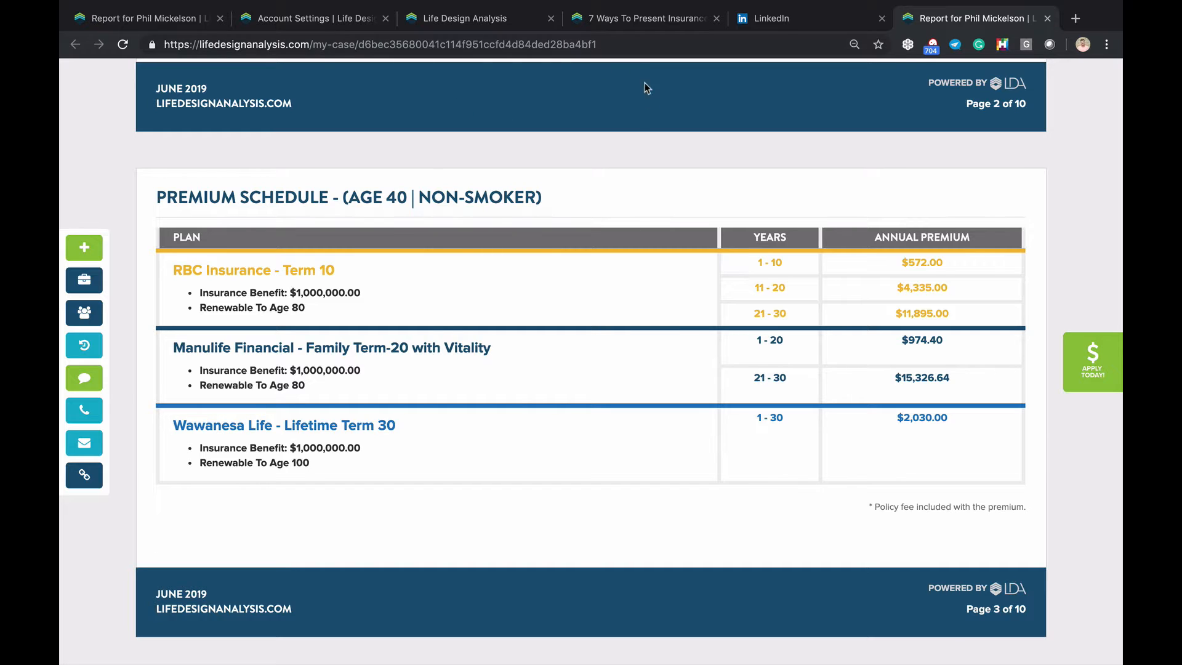
scroll(778, 311, down, 8)
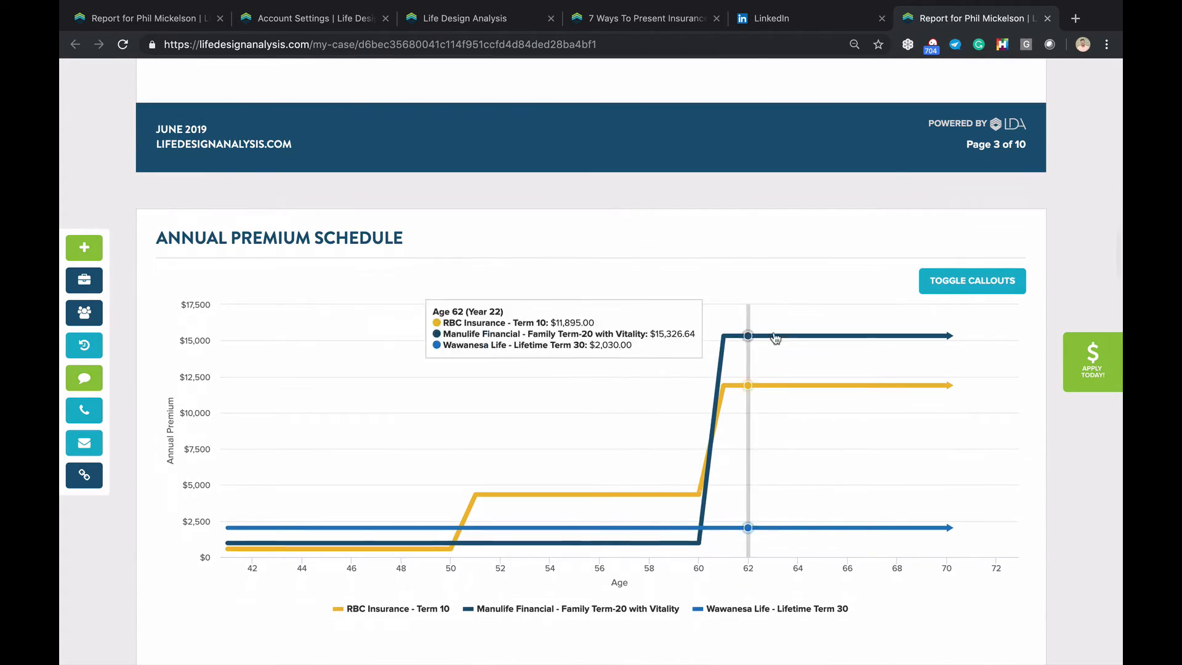
click(1089, 365)
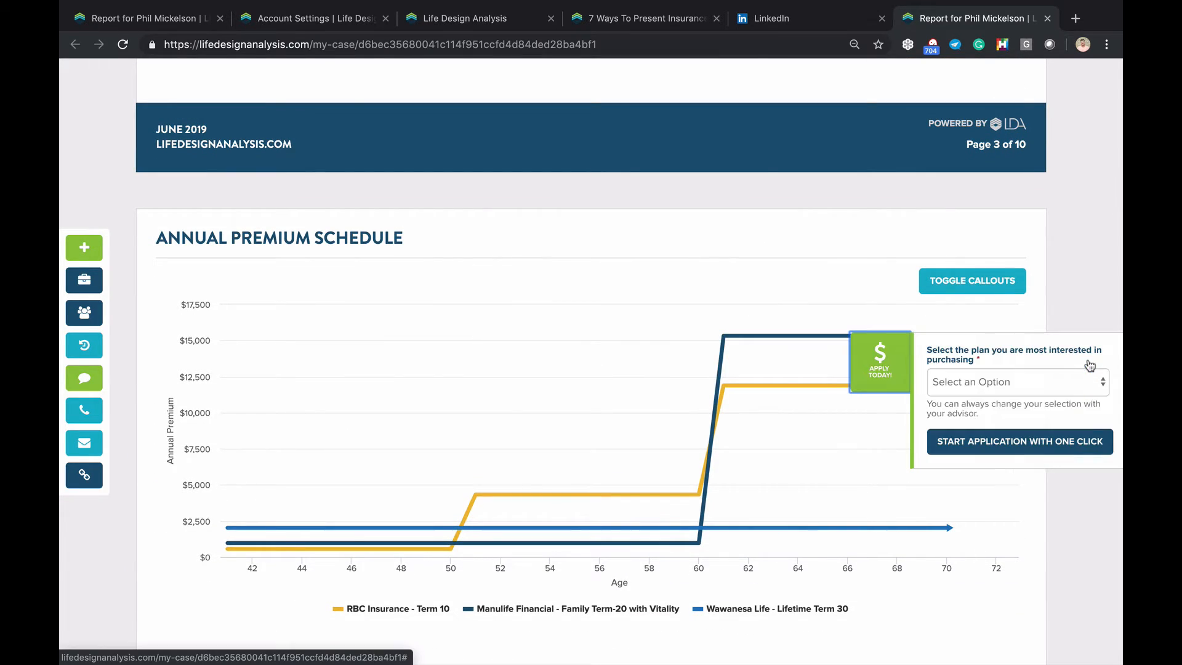
click(1021, 389)
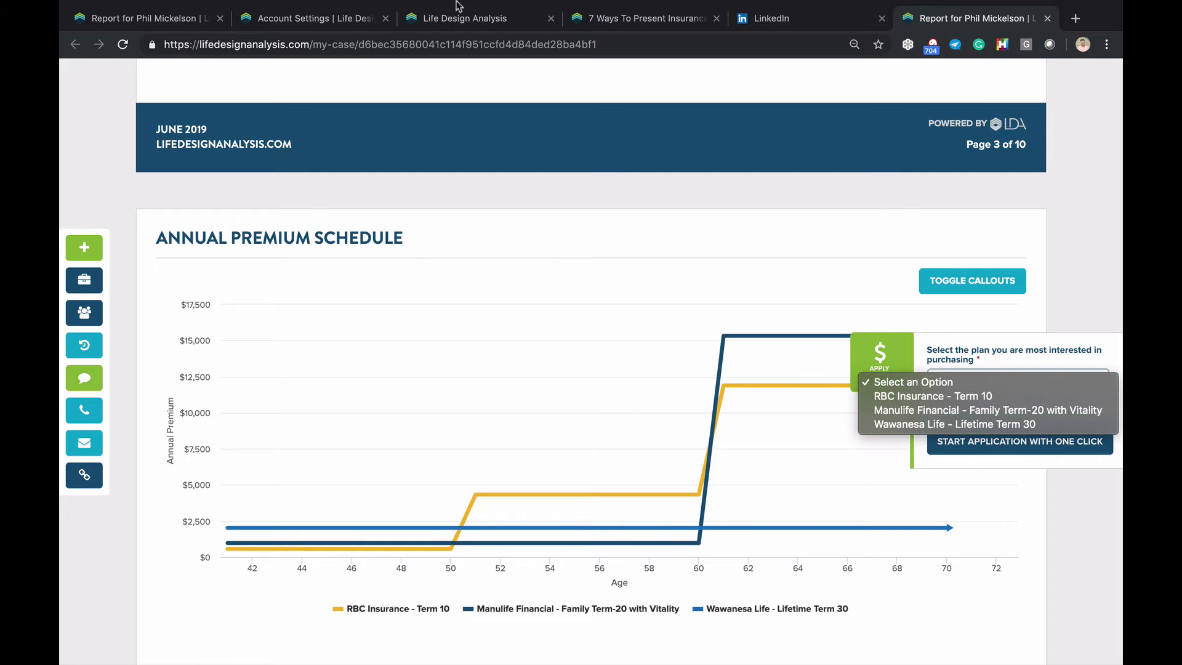
click(137, 11)
click(138, 11)
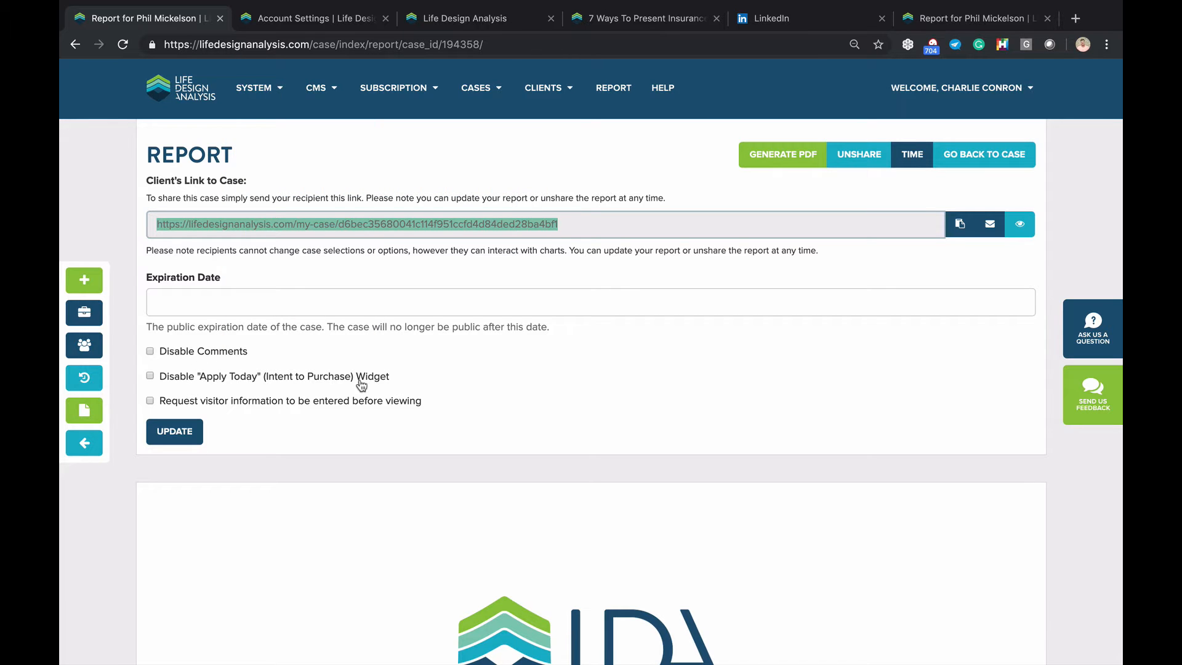
drag(411, 377, 200, 378)
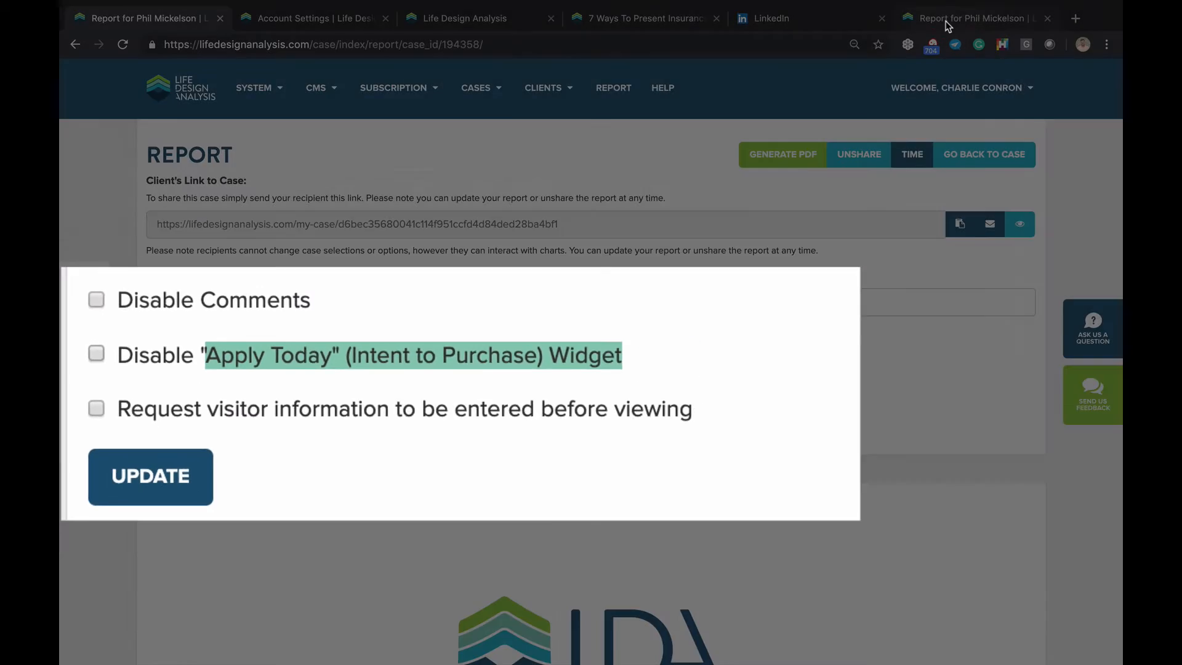
click(906, 21)
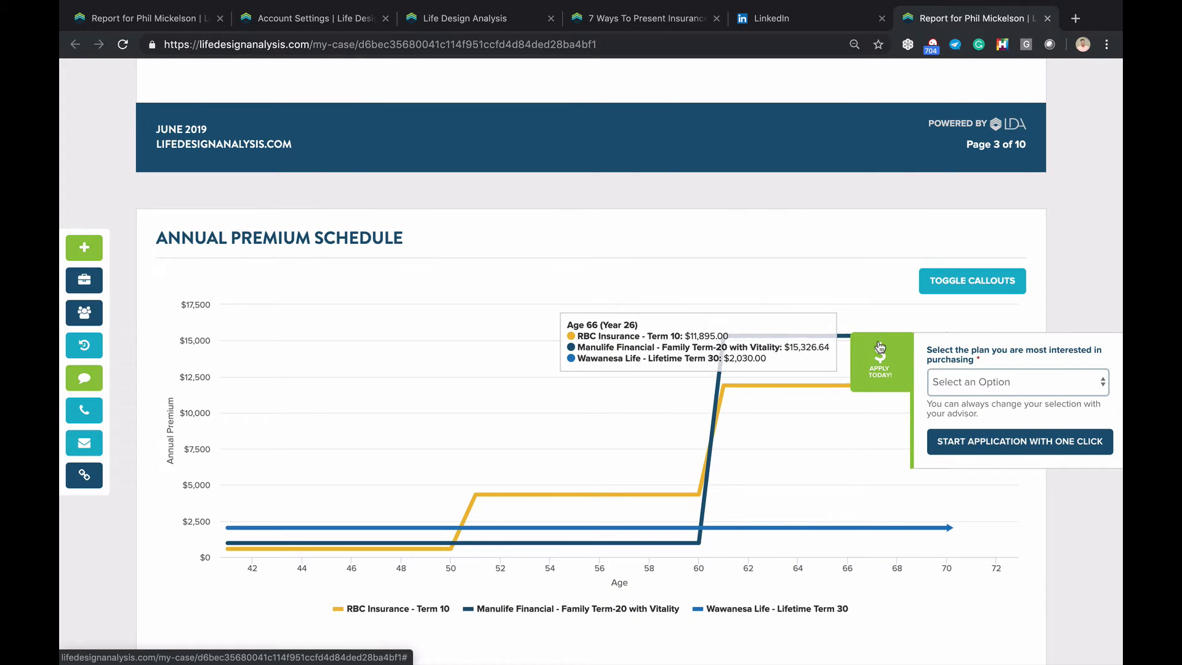
Toggle the Wawanesa Life and Manulife Financial chart lines off and back on
scroll(698, 312, up, 10)
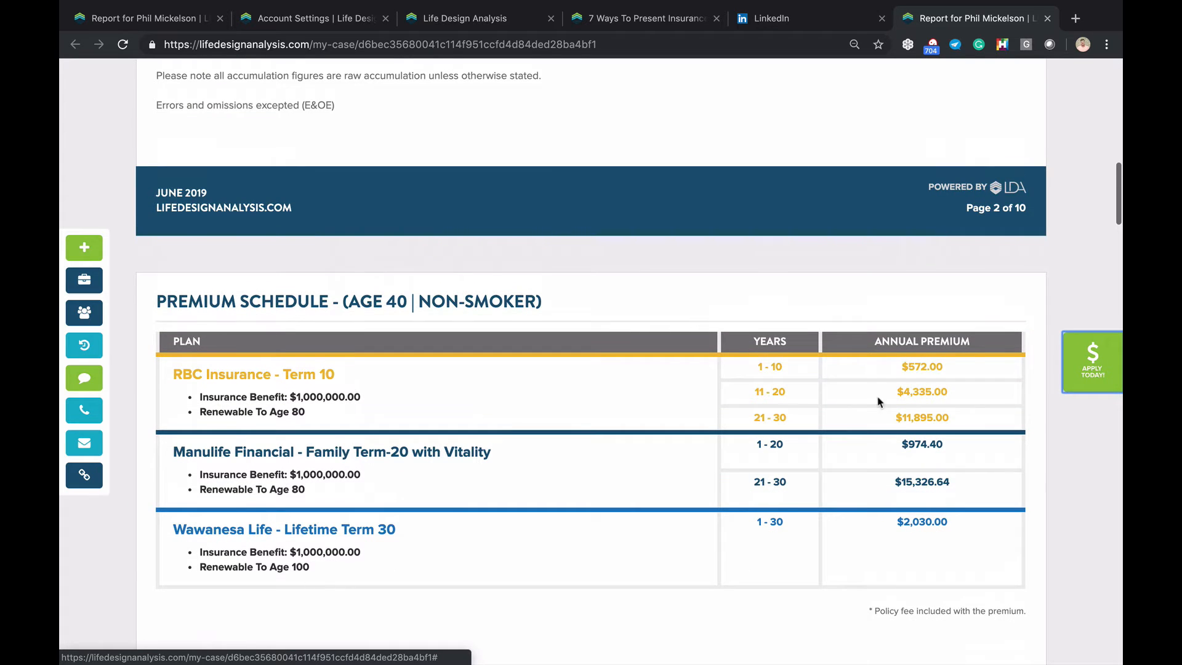
scroll(630, 186, up, 8)
scroll(629, 185, up, 6)
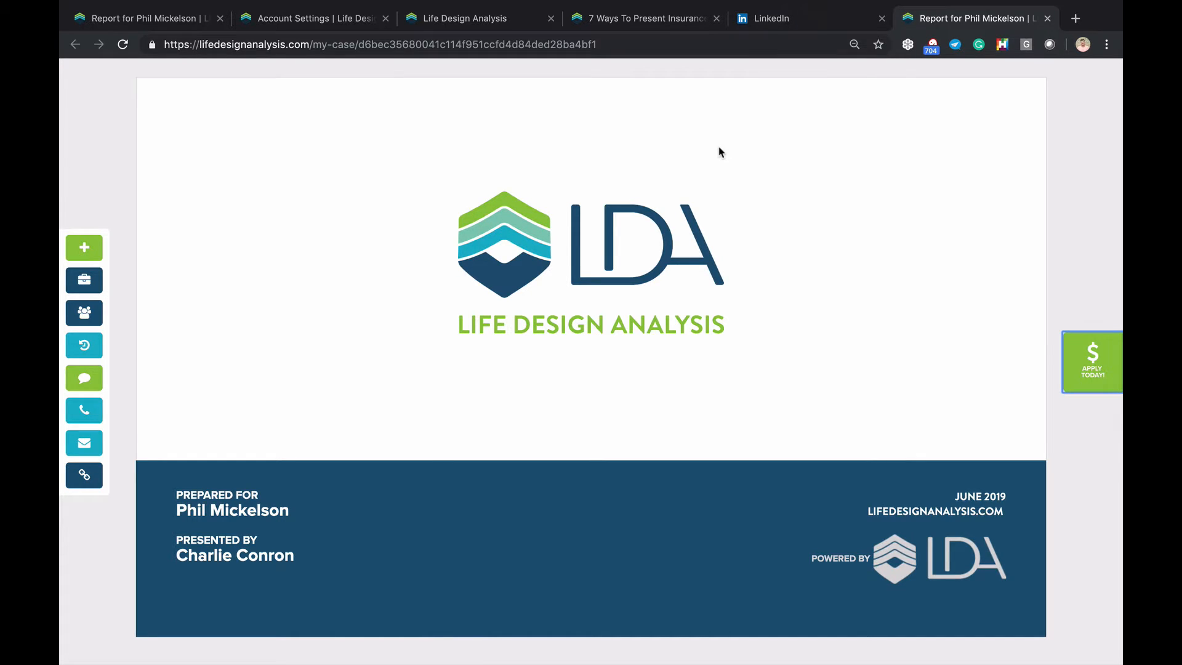
scroll(721, 171, down, 10)
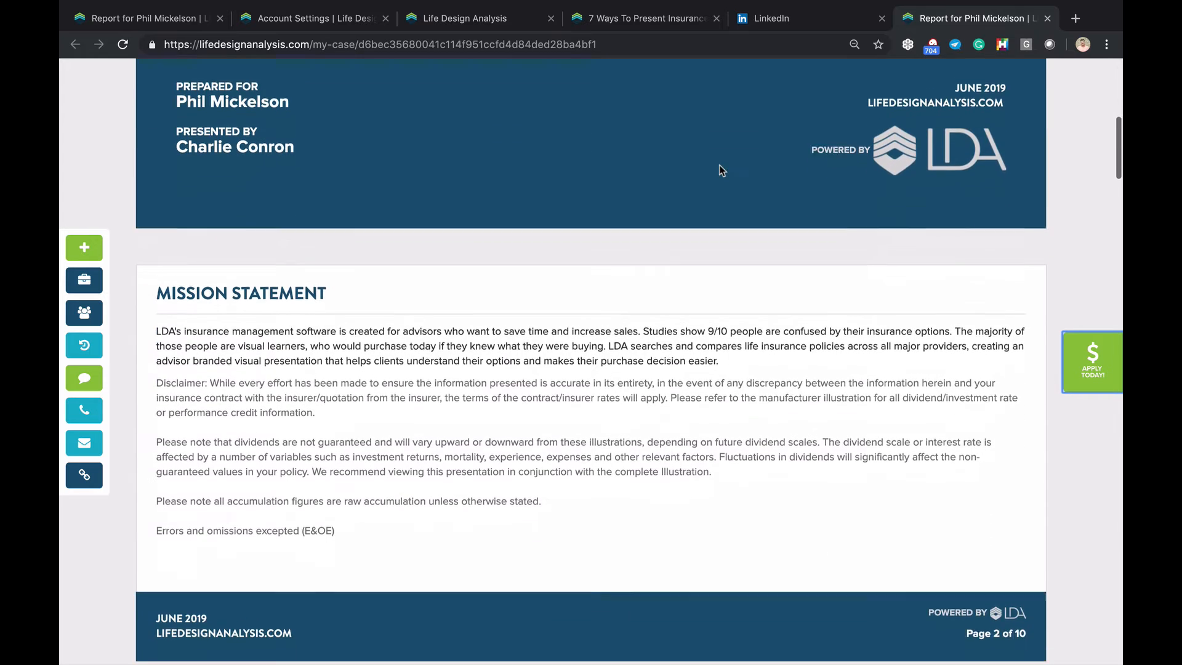
scroll(721, 171, down, 10)
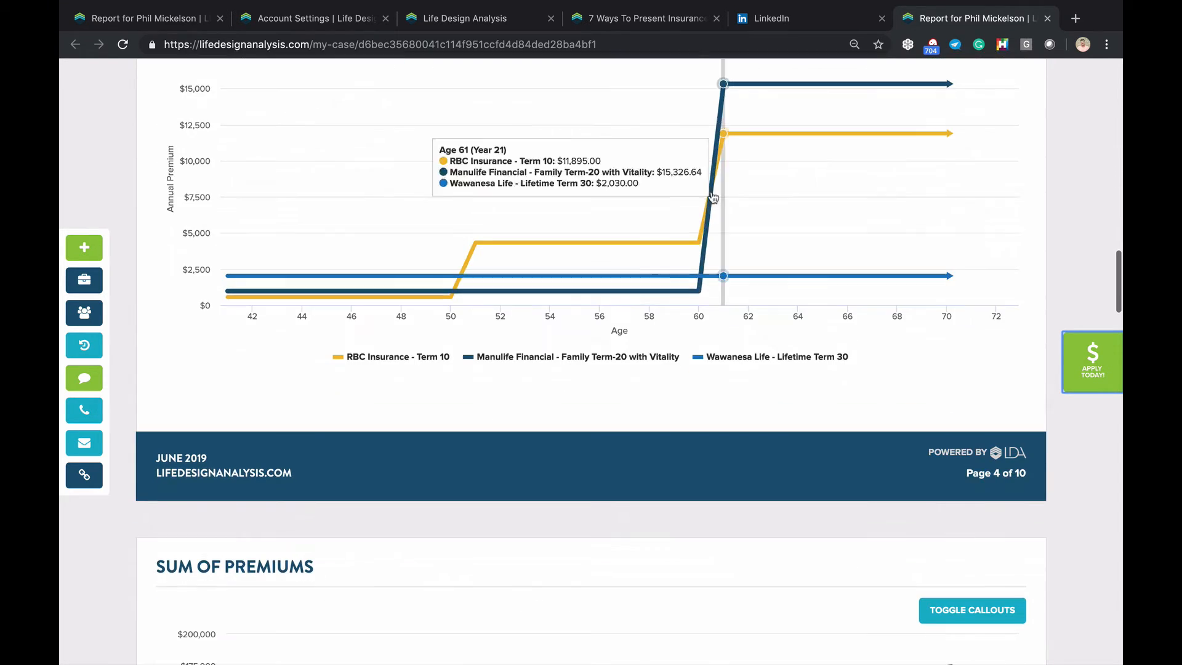
scroll(566, 205, up, 2)
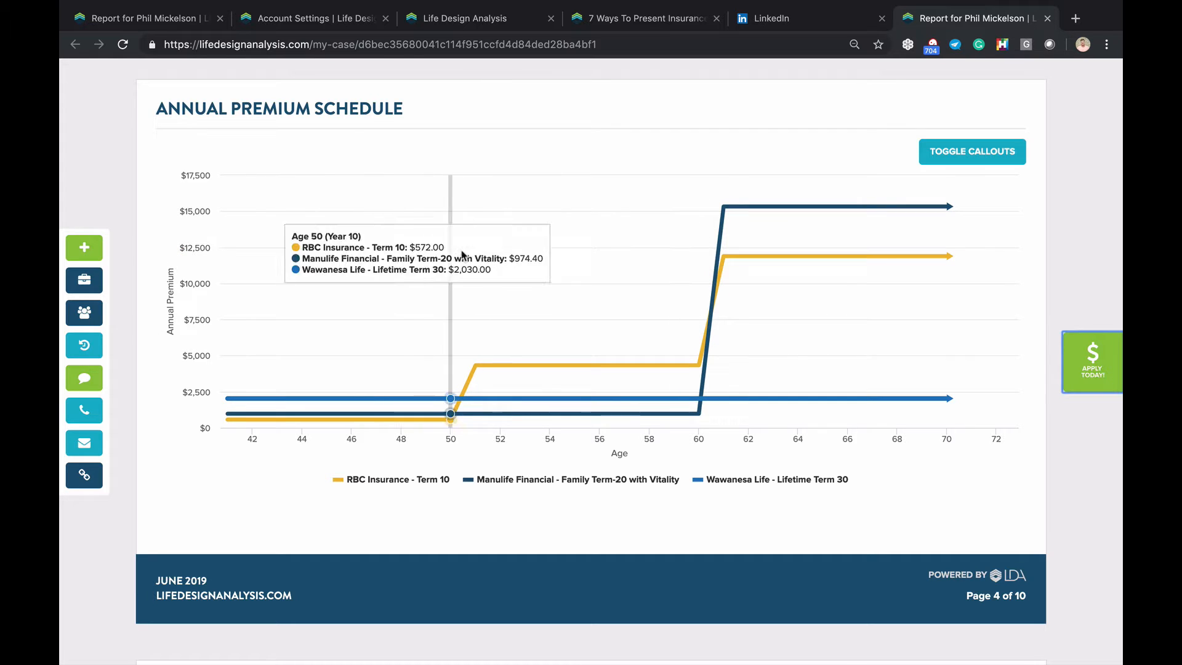
click(775, 483)
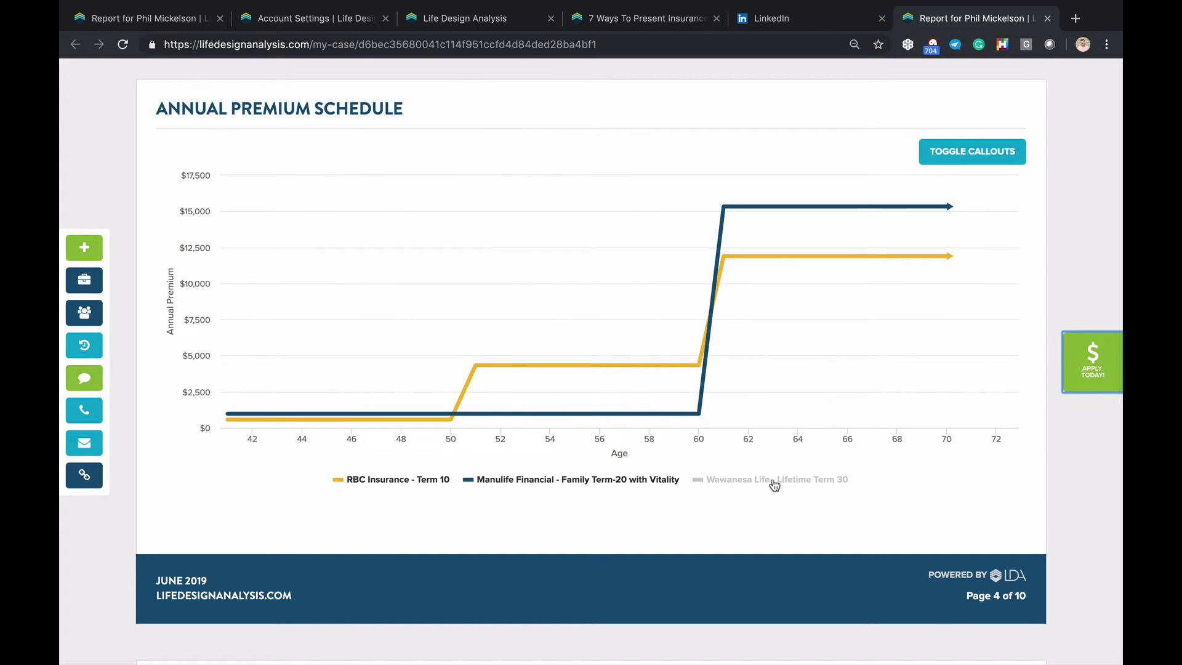
click(774, 483)
click(619, 483)
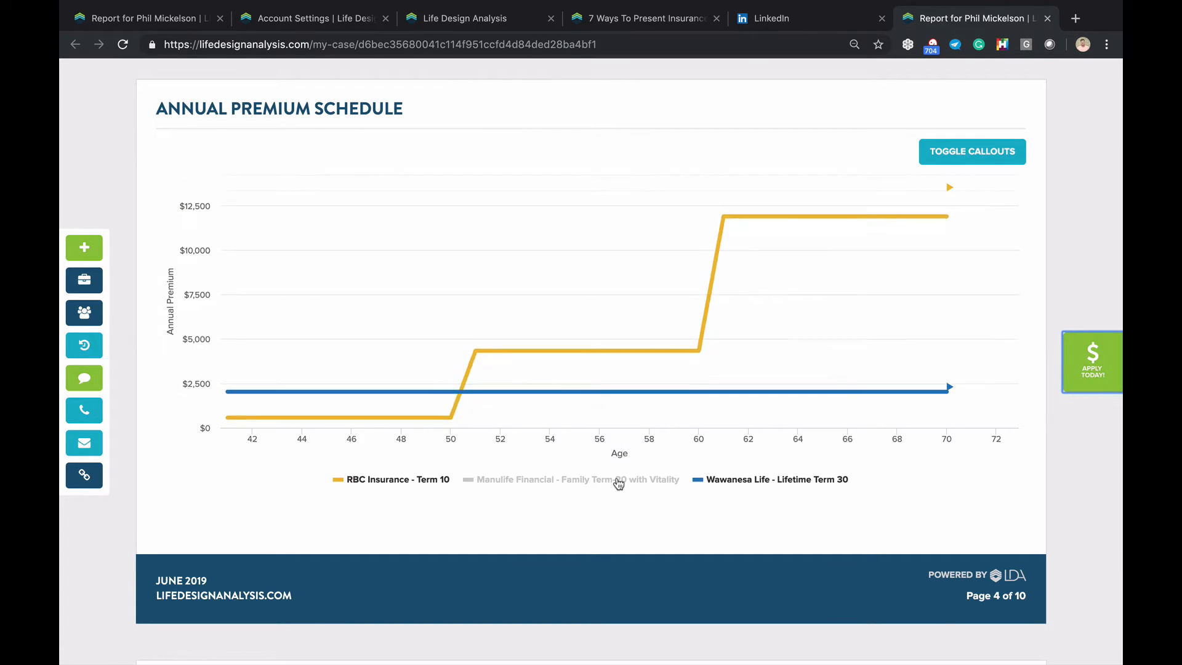
click(619, 483)
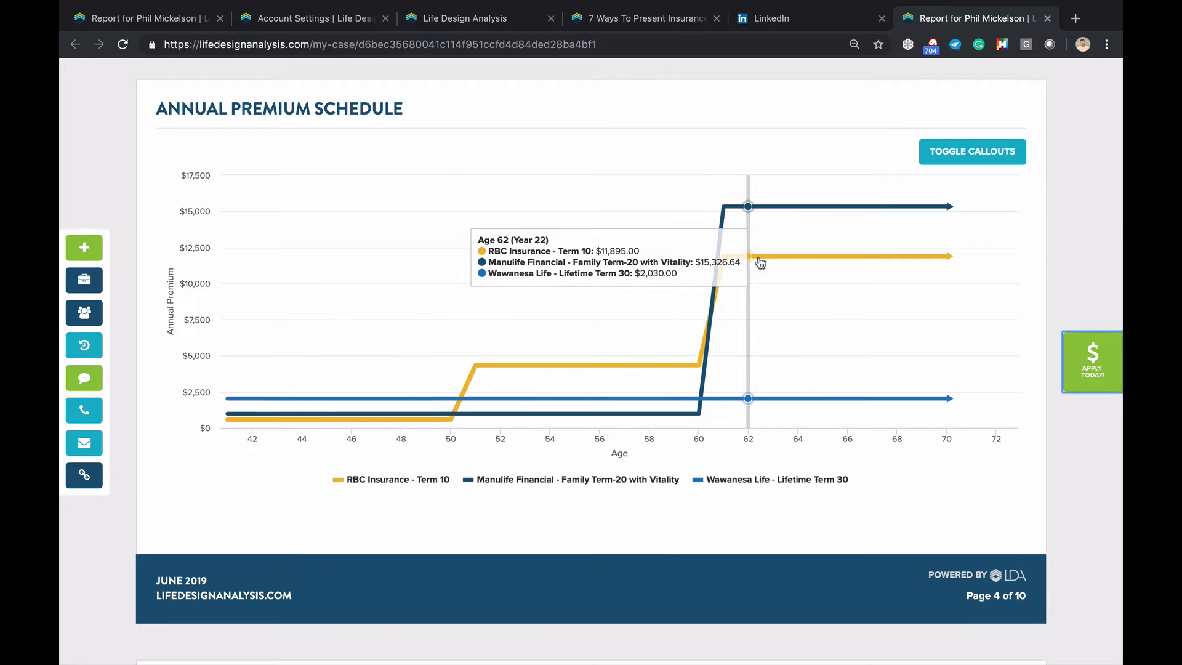
Scroll to the Sum of Premiums chart and open the Apply Today panel
scroll(760, 259, down, 2)
scroll(759, 260, down, 7)
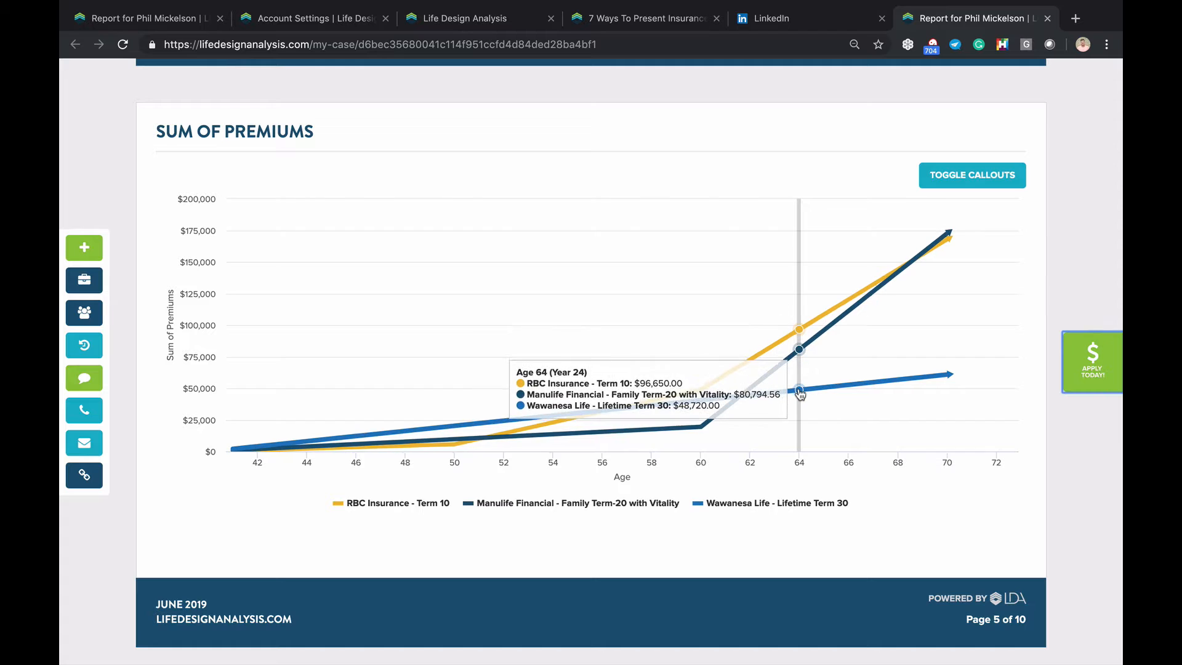
click(1073, 370)
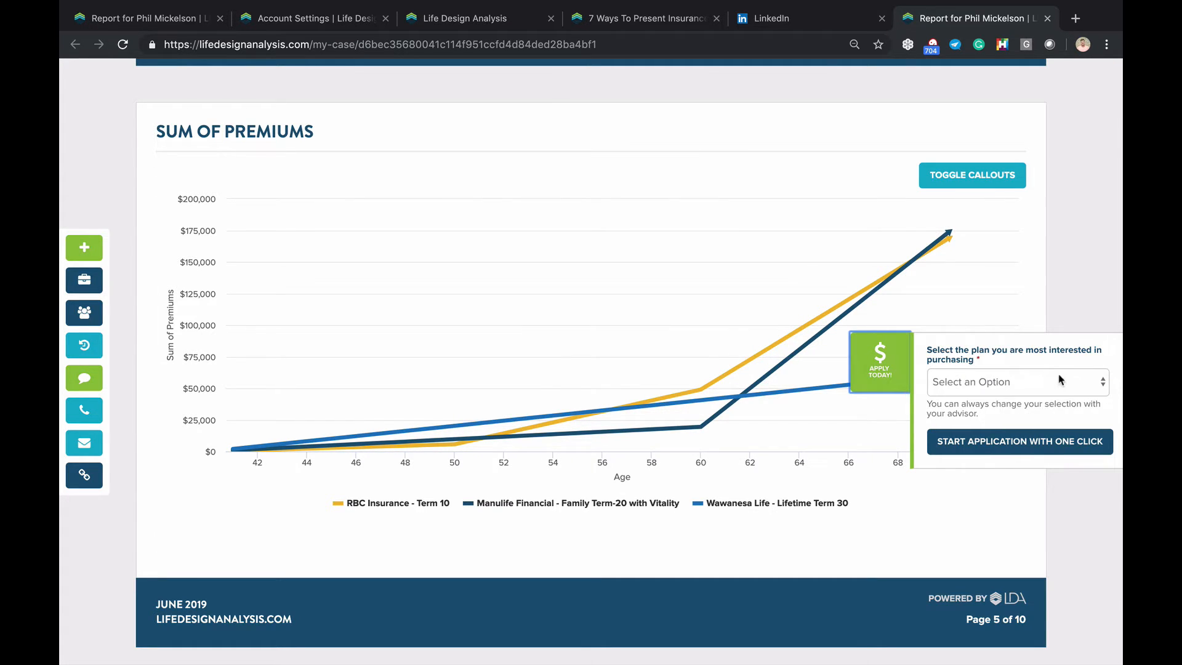
Pick Wawanesa Life - Lifetime Term 30 in Apply Today, then close the panel
click(1060, 379)
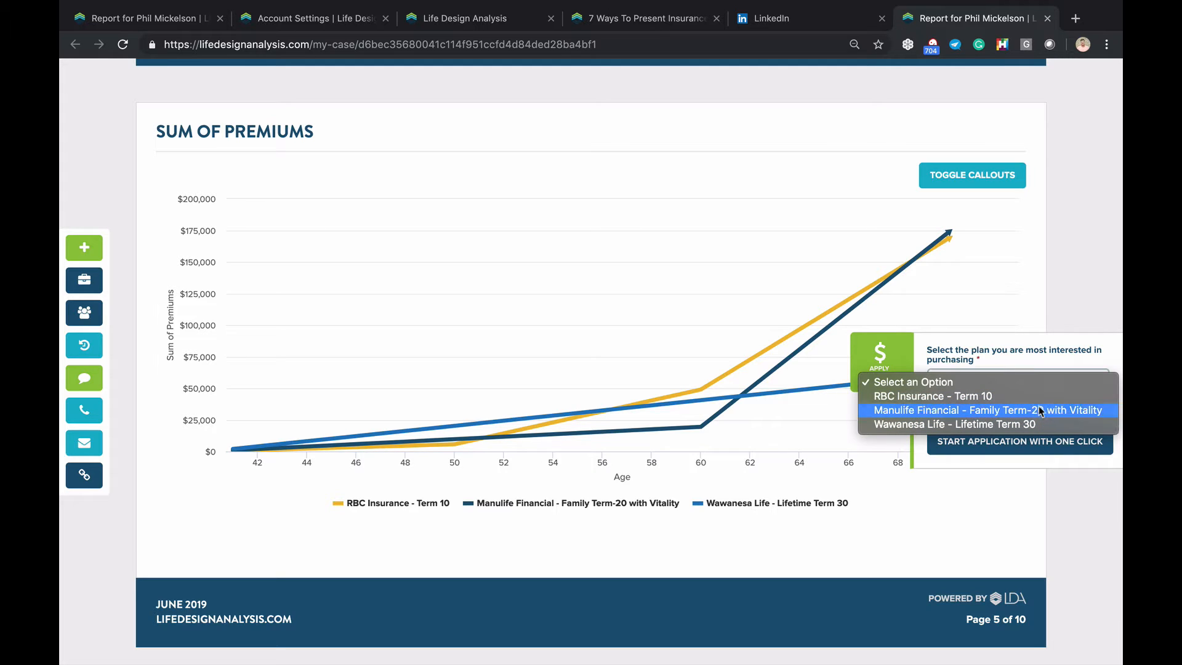
click(992, 425)
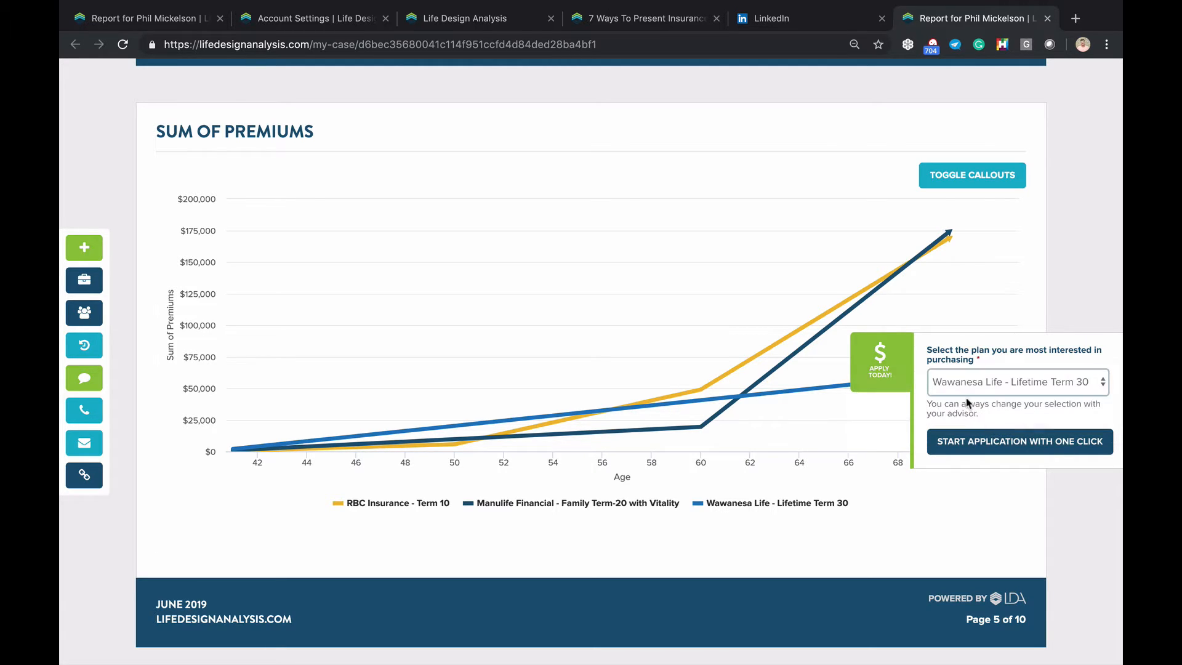
click(990, 441)
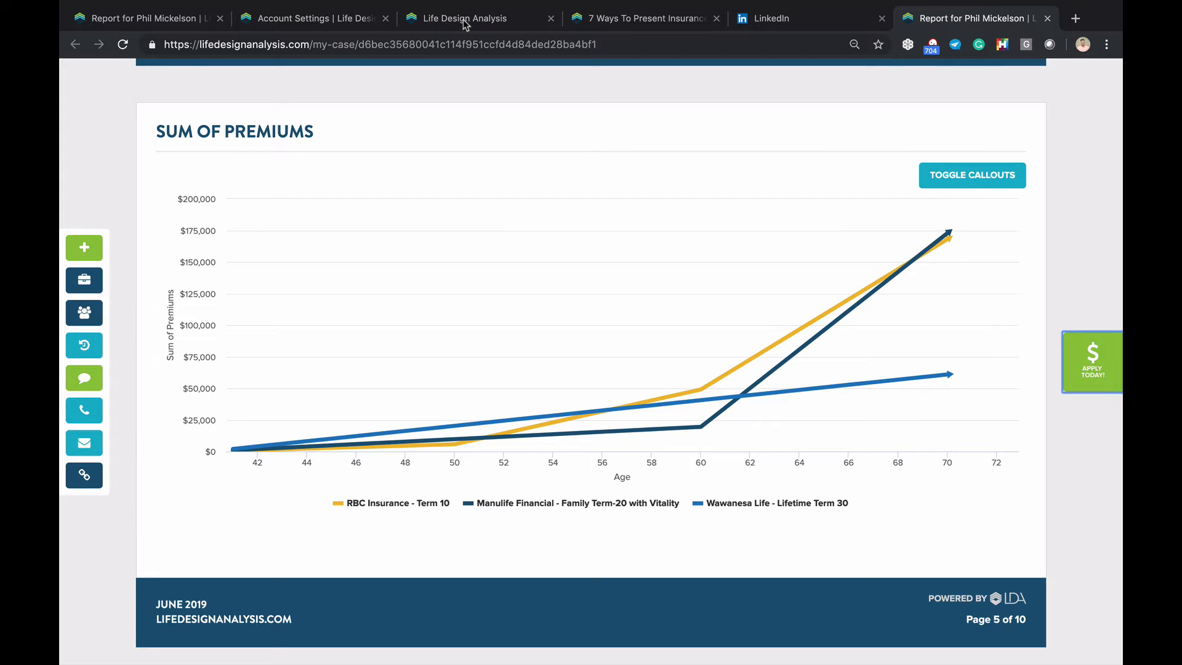
scroll(749, 289, down, 2)
scroll(748, 288, down, 5)
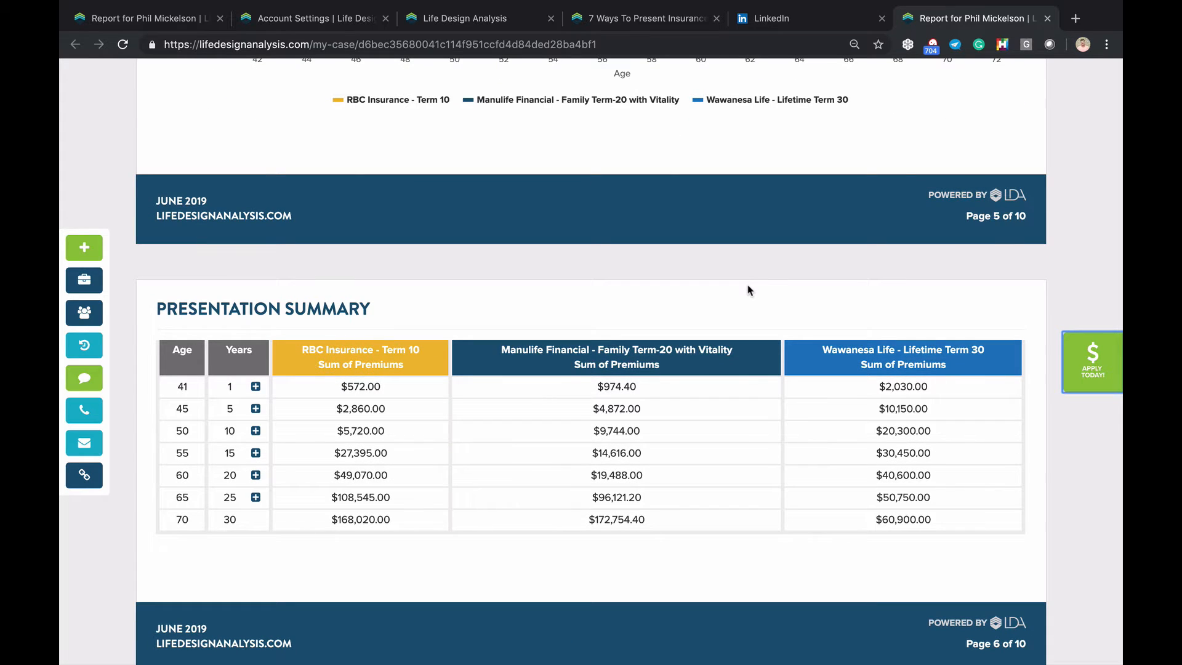
scroll(759, 328, down, 1)
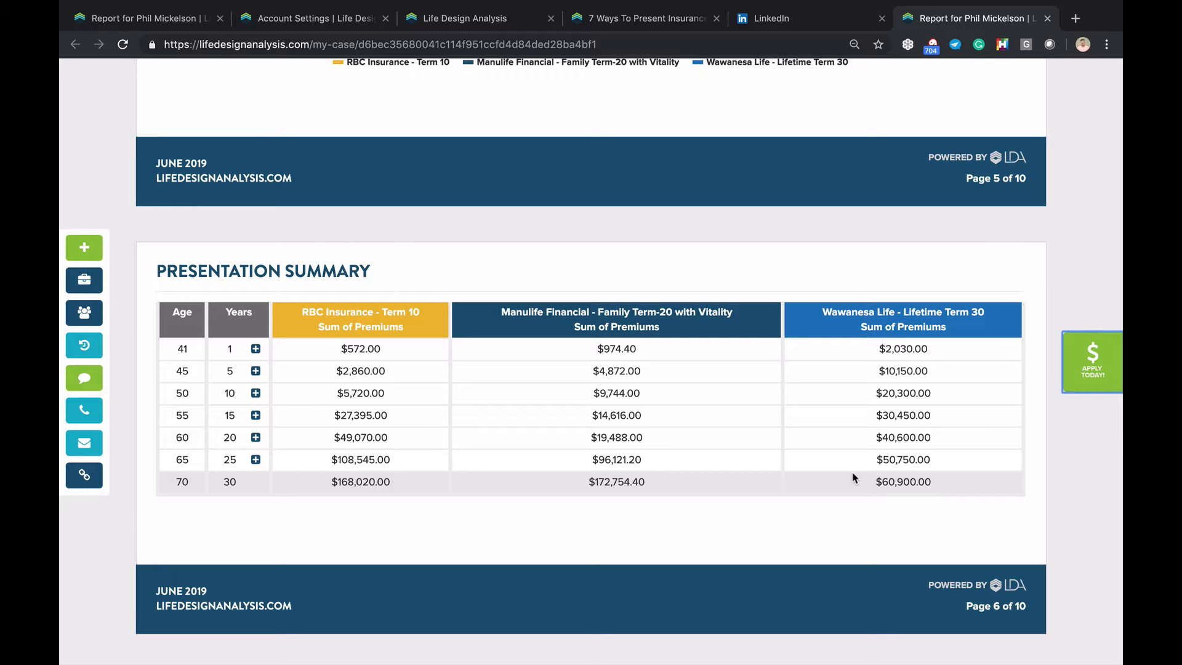
scroll(854, 477, up, 7)
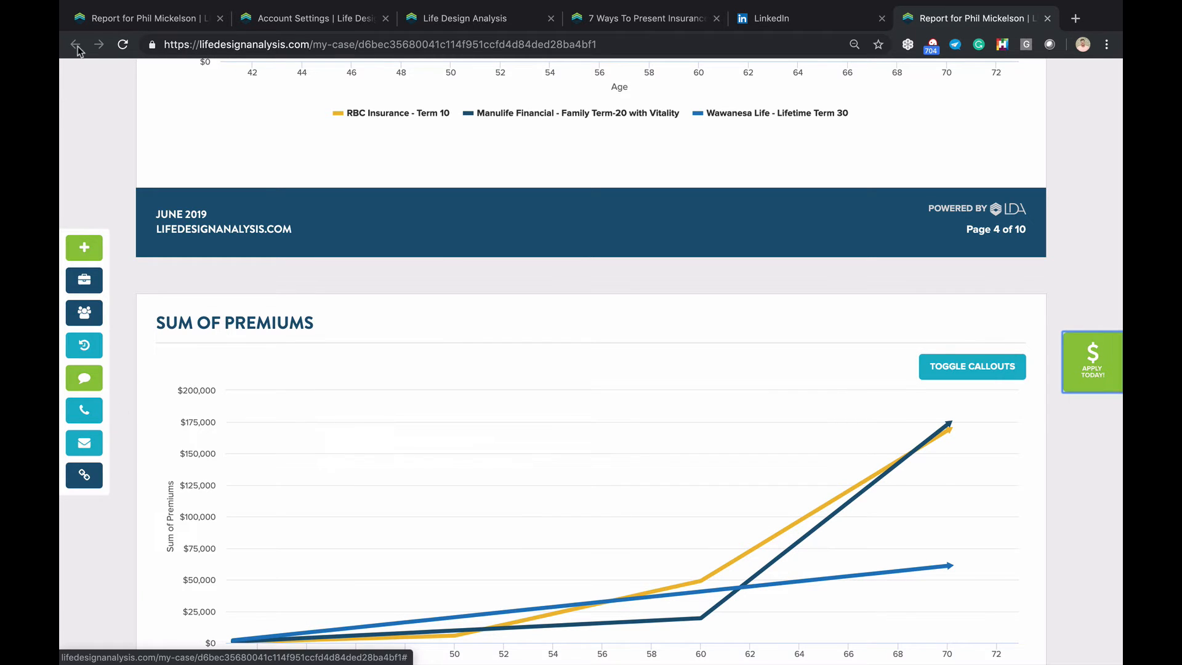
Return to the report sharing settings and go back to the client's design case
click(200, 19)
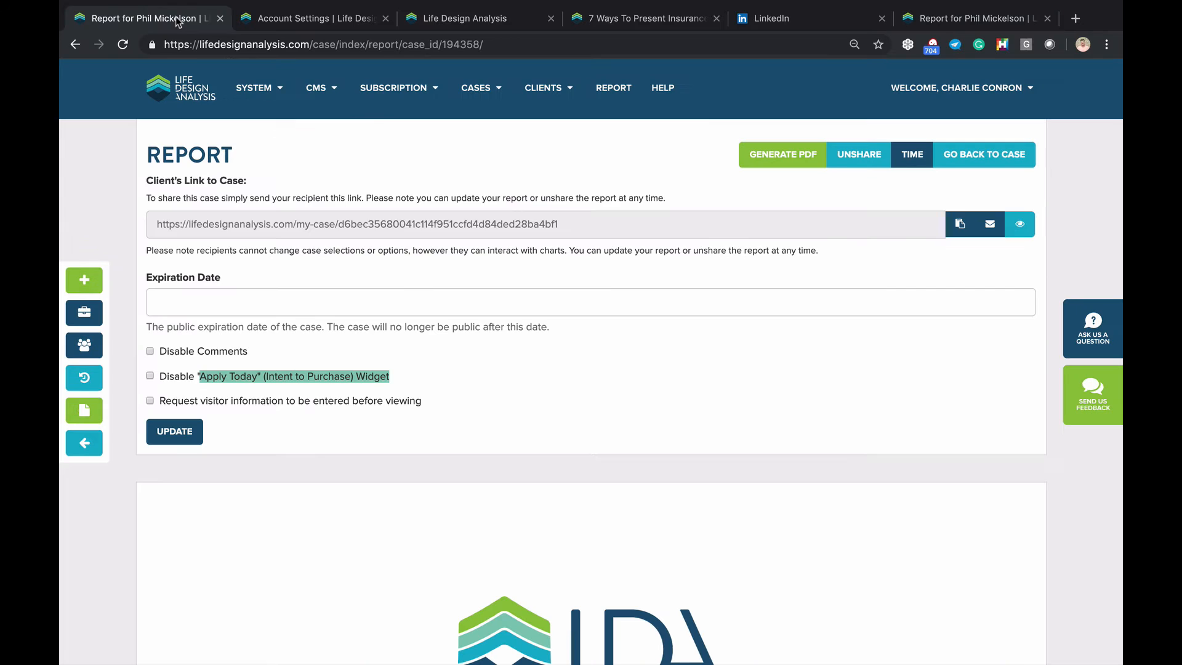
click(93, 441)
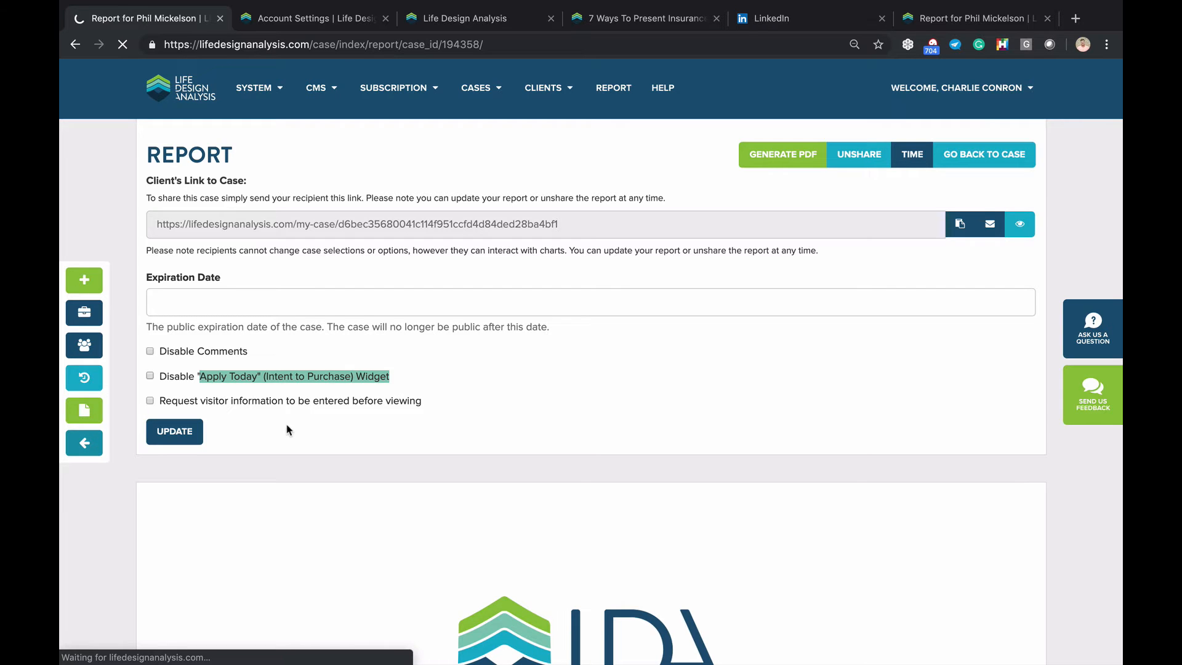
scroll(286, 424, down, 12)
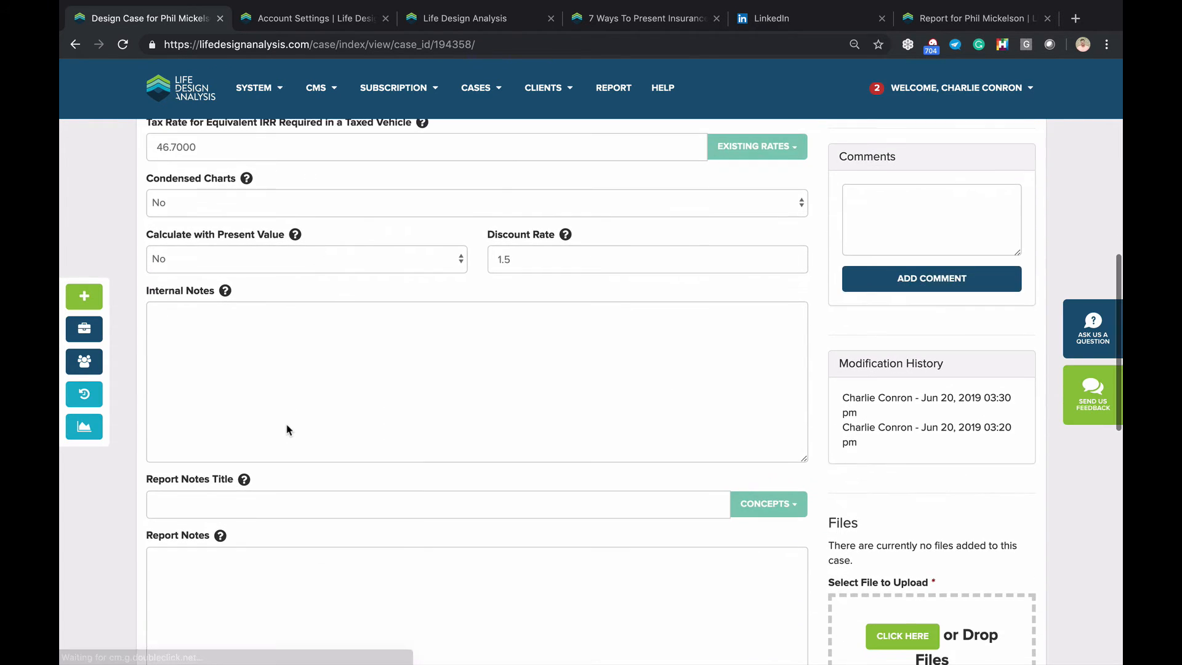
scroll(232, 398, down, 1)
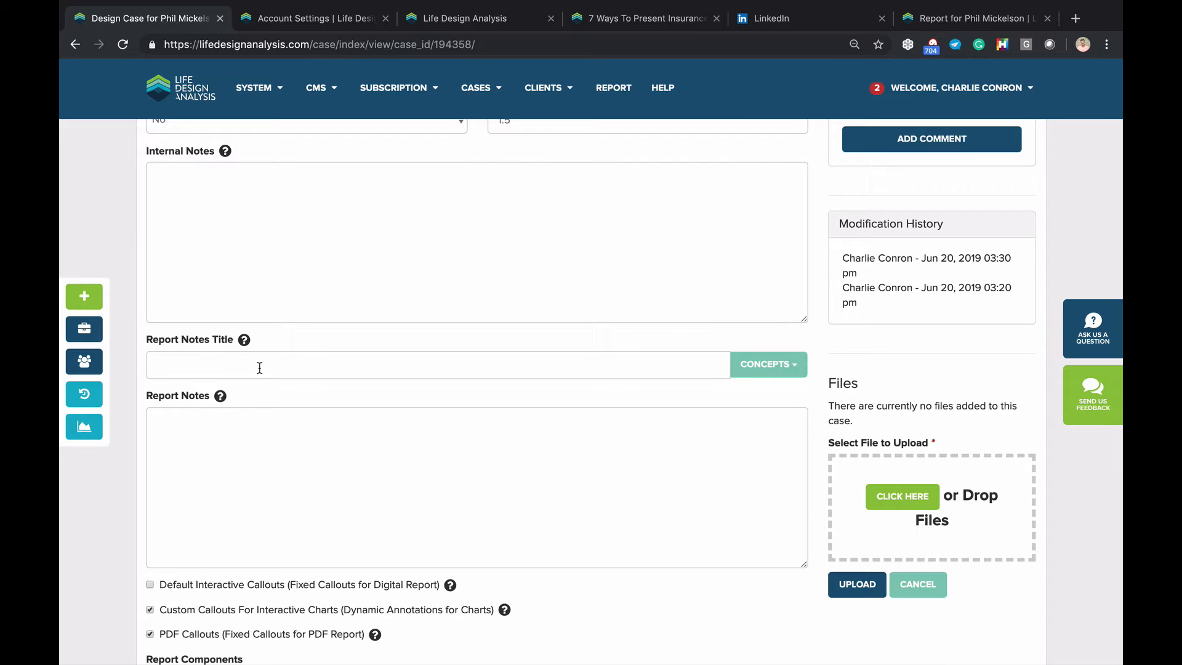
Fill the Report Notes with the Types of Life Insurance concept text
click(759, 372)
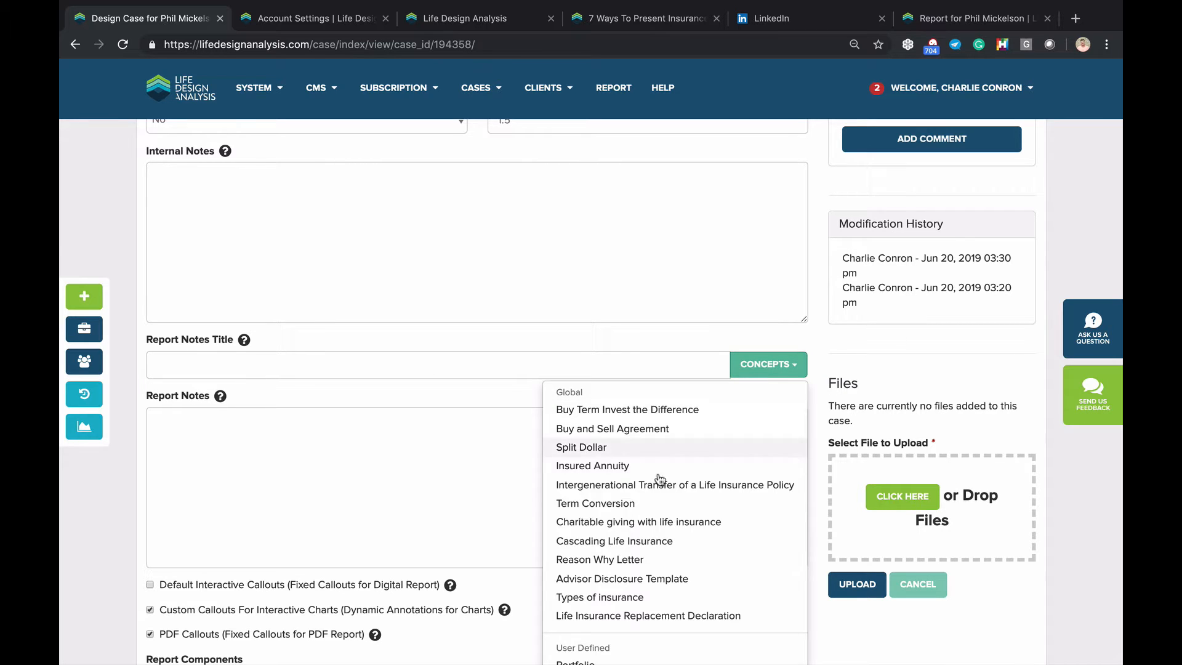
click(634, 598)
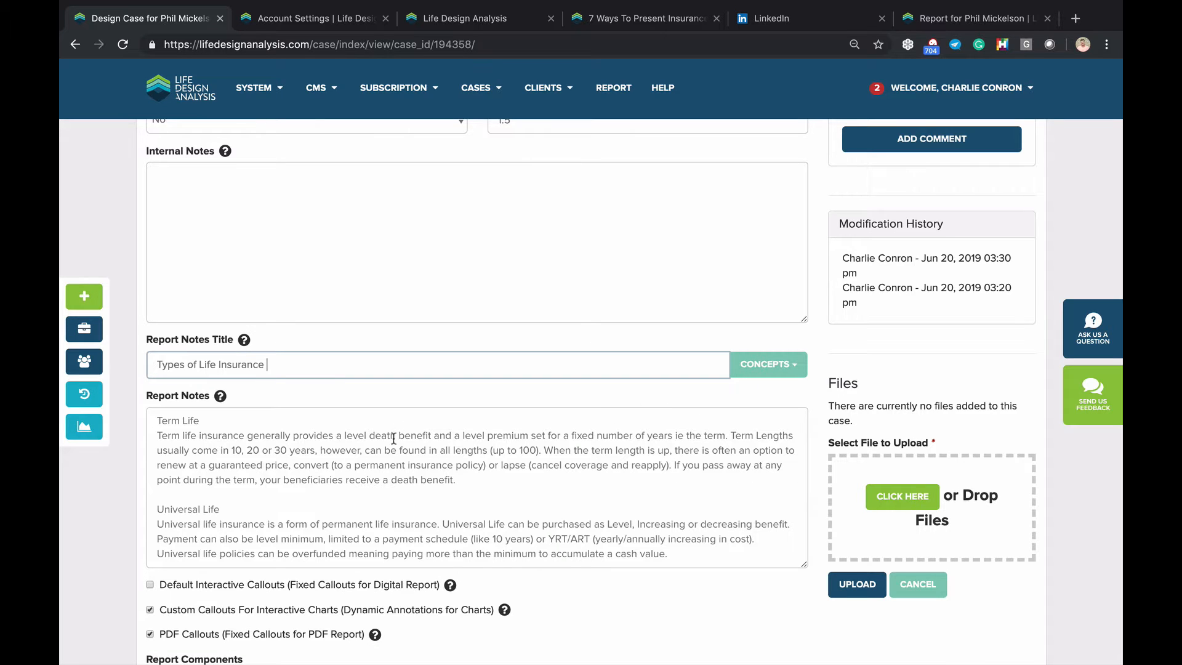
triple_click(447, 524)
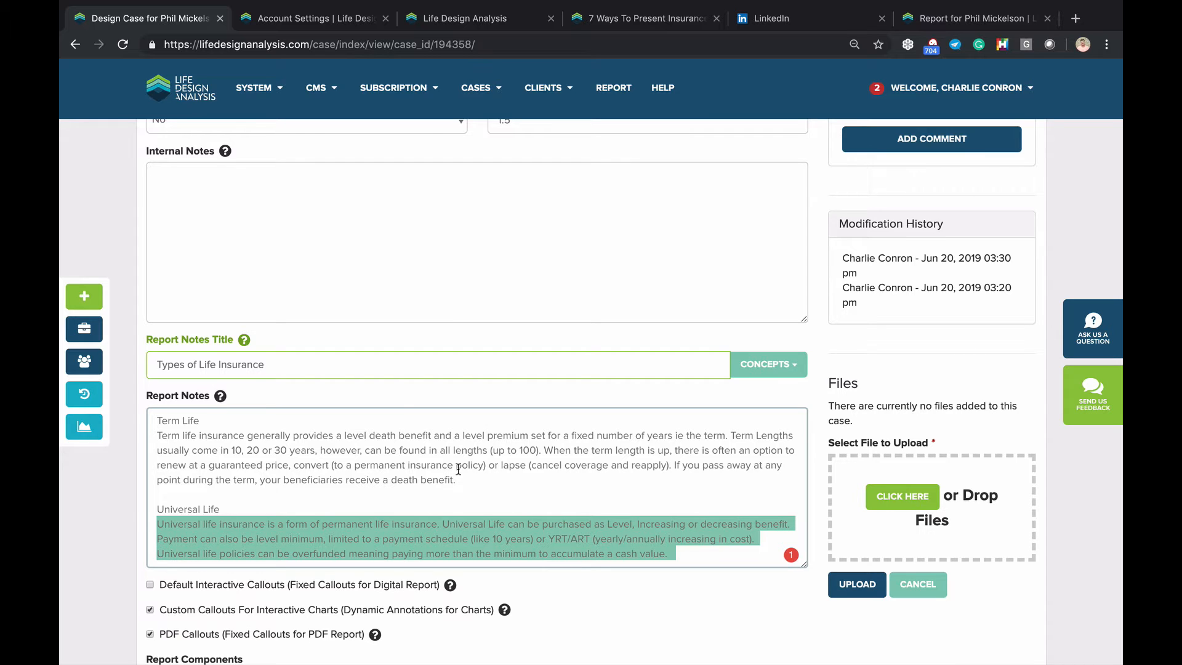
scroll(349, 416, down, 5)
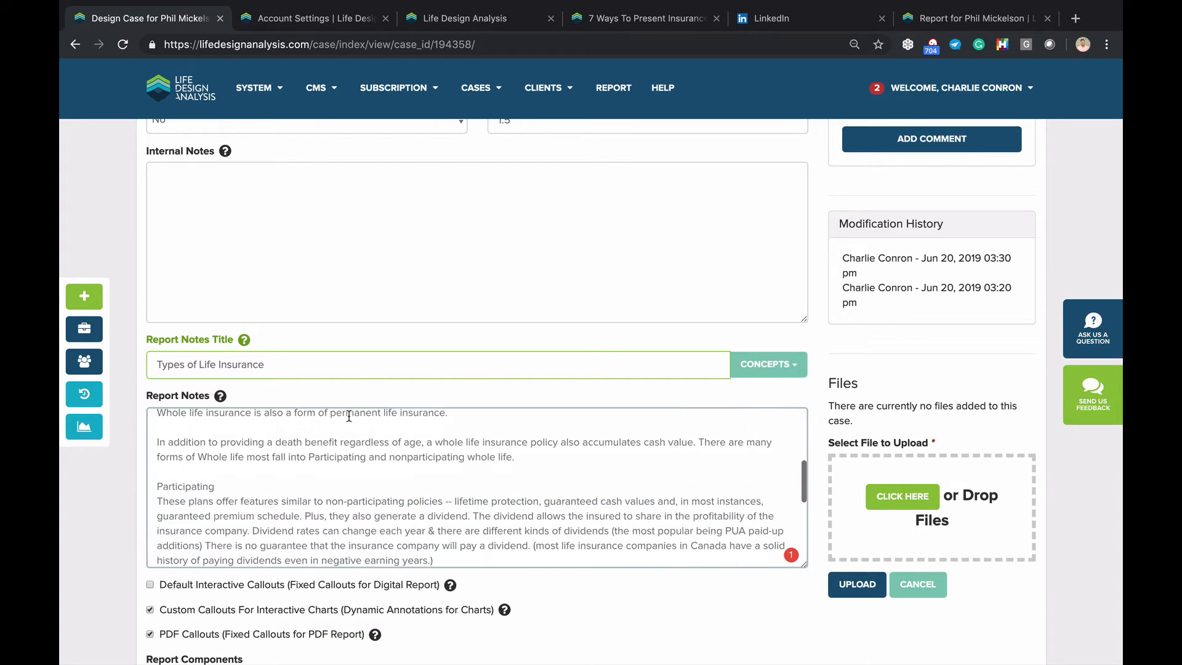
scroll(324, 475, up, 5)
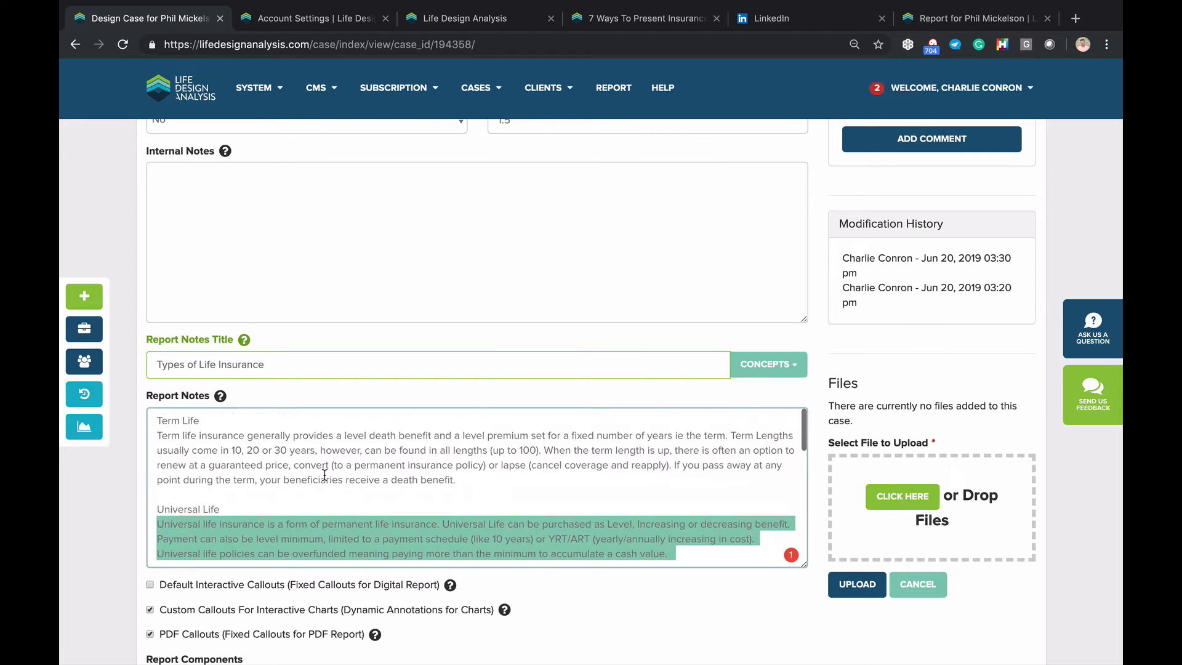
click(284, 442)
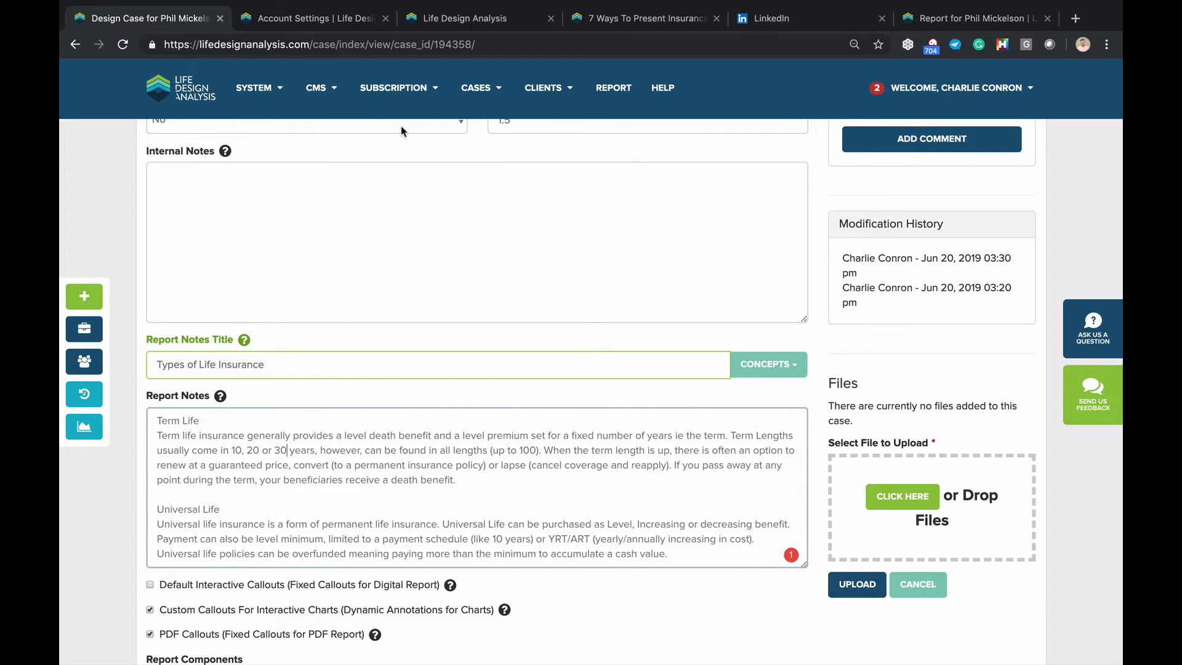
click(954, 22)
Scroll through the shared report's charts and tables, then return to the Design Case page
scroll(804, 456, down, 3)
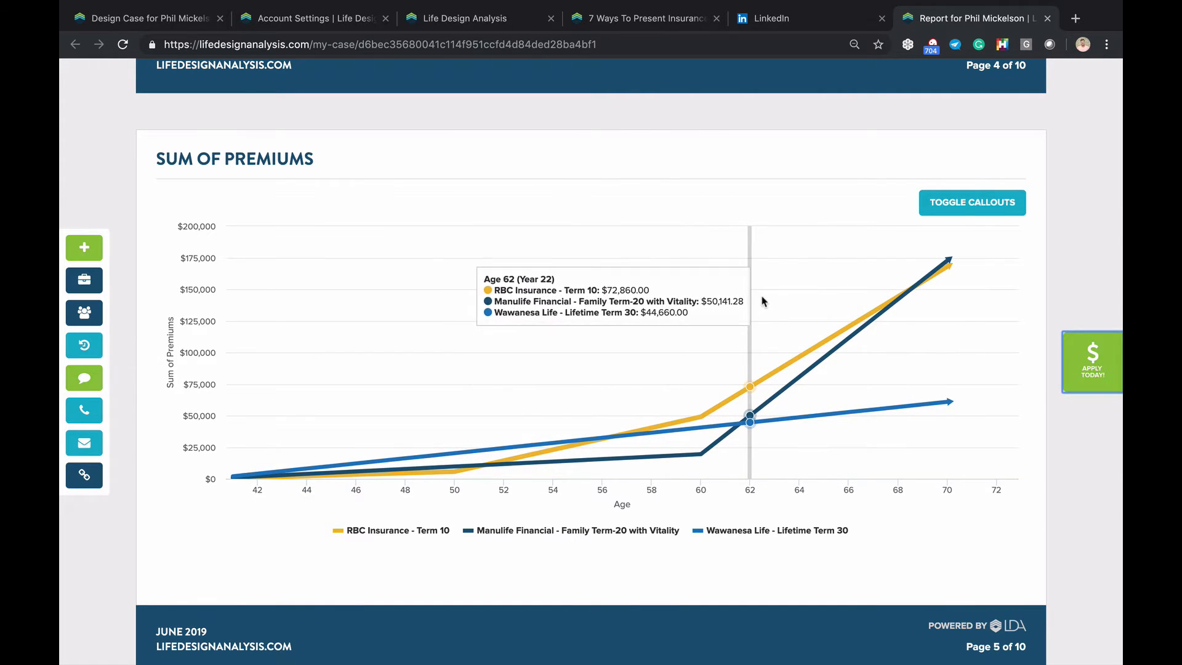
scroll(761, 301, down, 7)
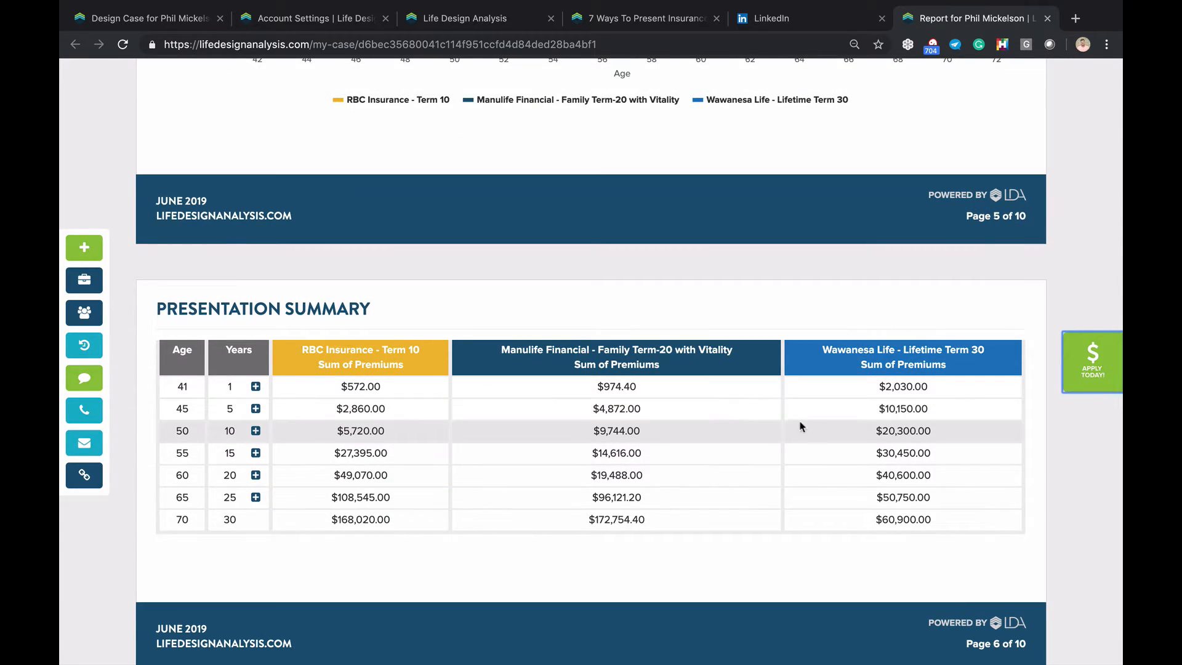
scroll(821, 430, down, 1)
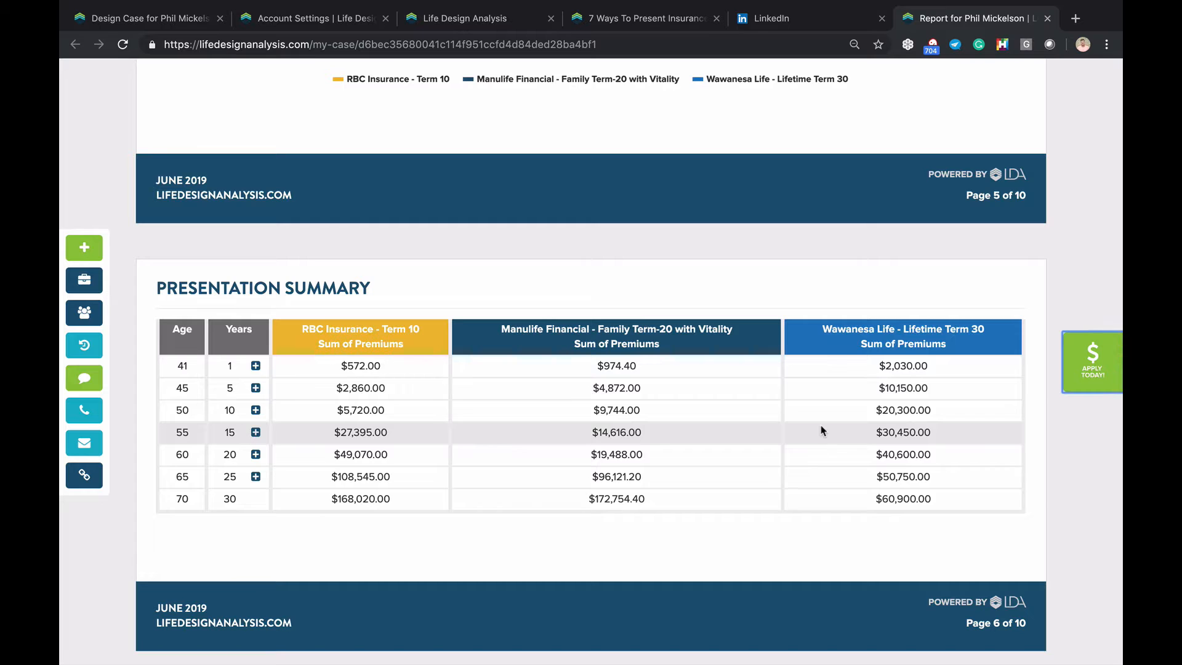
scroll(821, 430, down, 1)
scroll(388, 371, down, 2)
scroll(389, 371, down, 5)
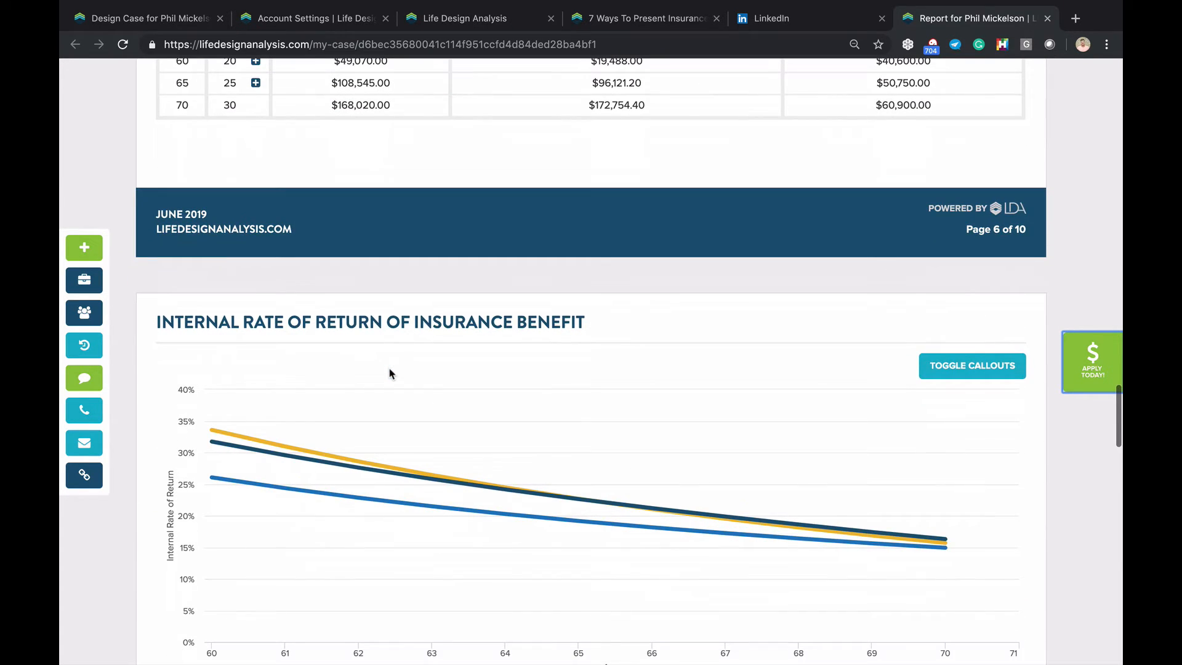
scroll(322, 375, down, 1)
scroll(342, 354, down, 1)
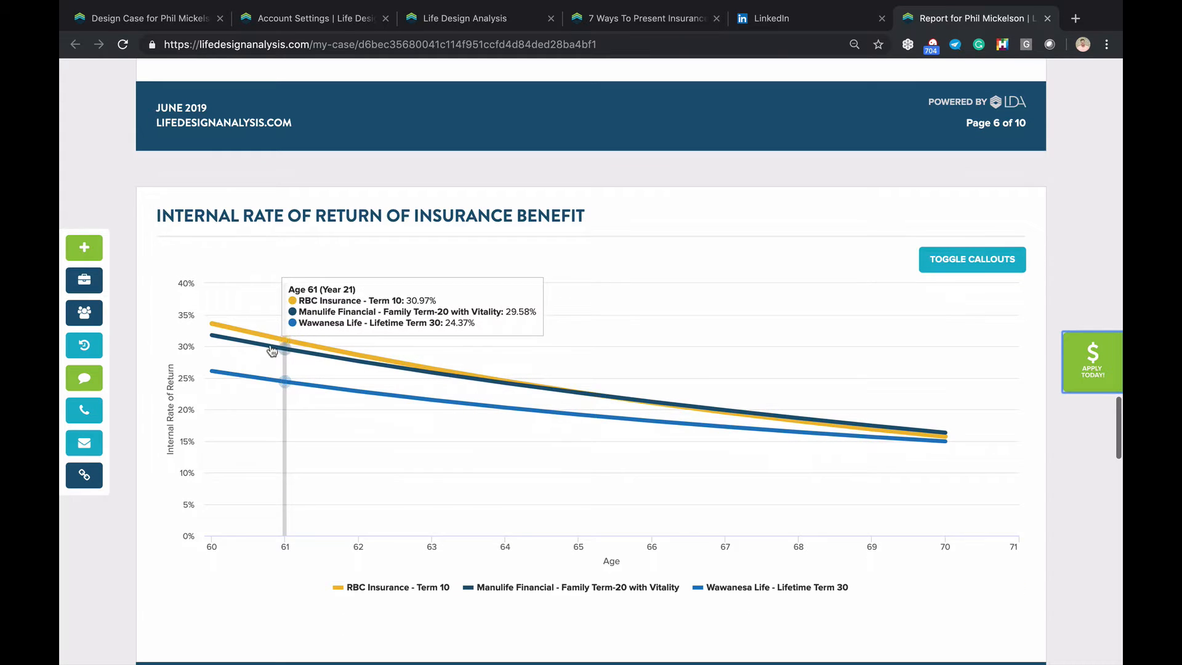
scroll(638, 375, down, 1)
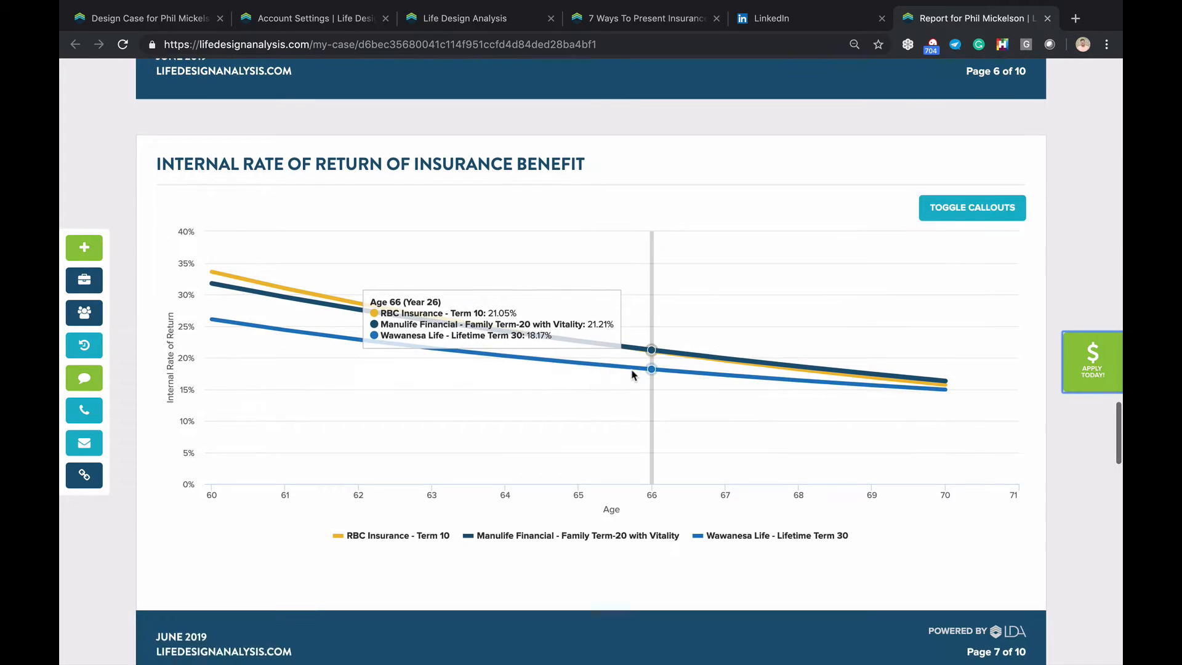
scroll(821, 505, down, 1)
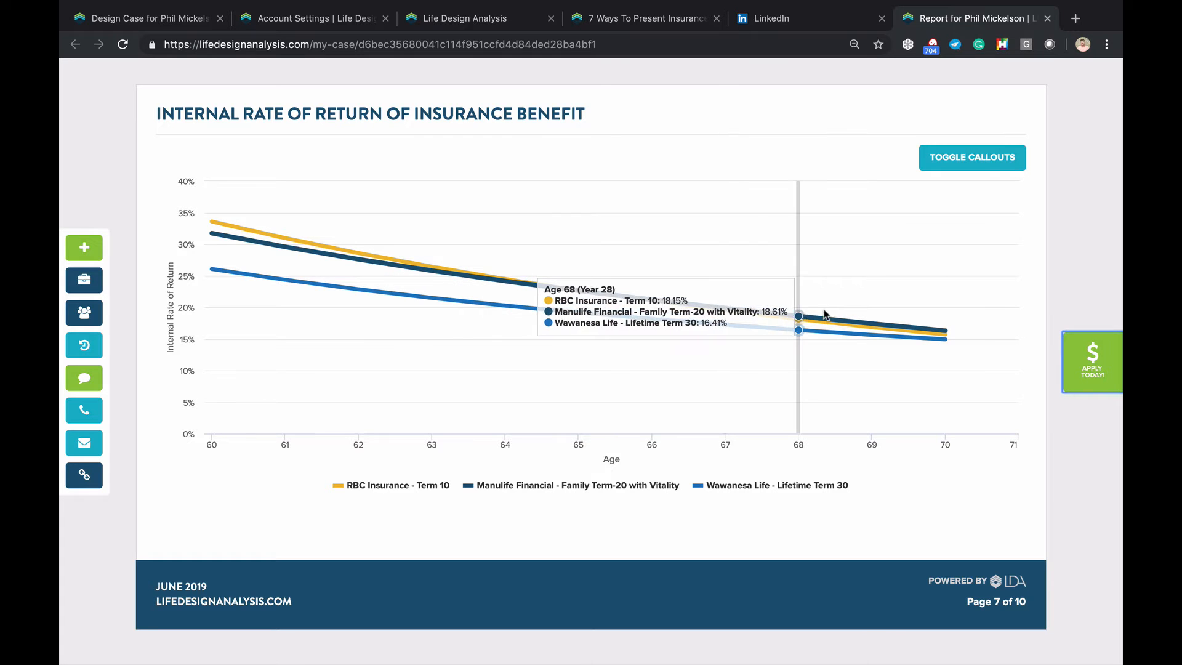
scroll(741, 289, down, 3)
scroll(740, 289, down, 6)
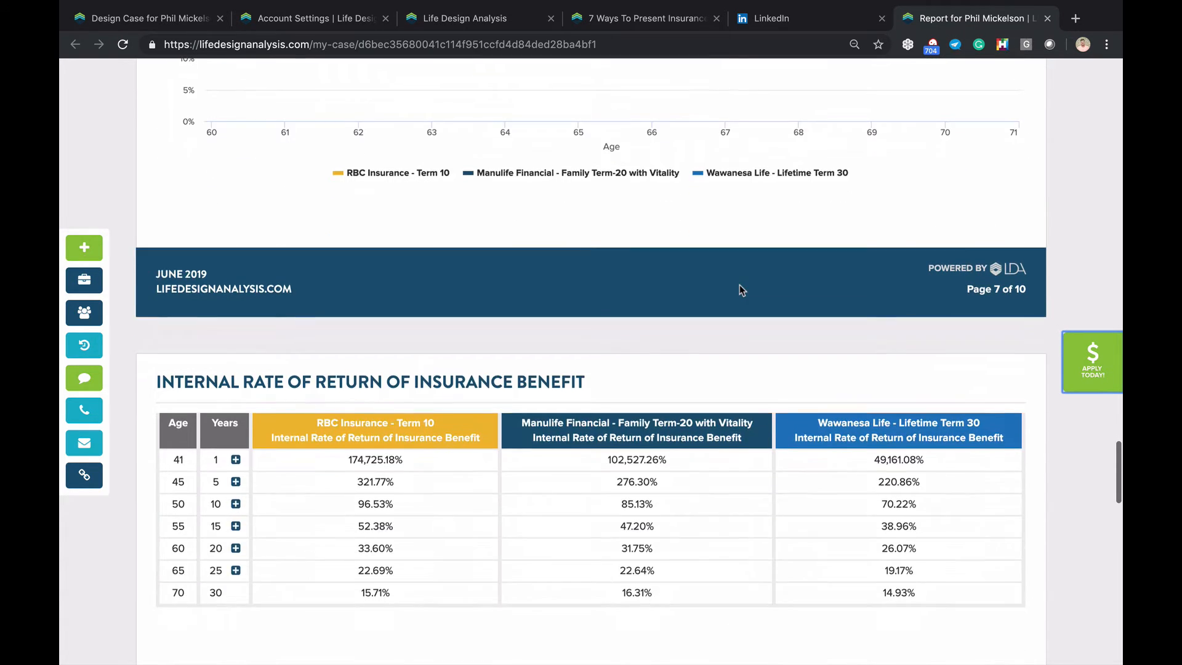
scroll(741, 289, down, 1)
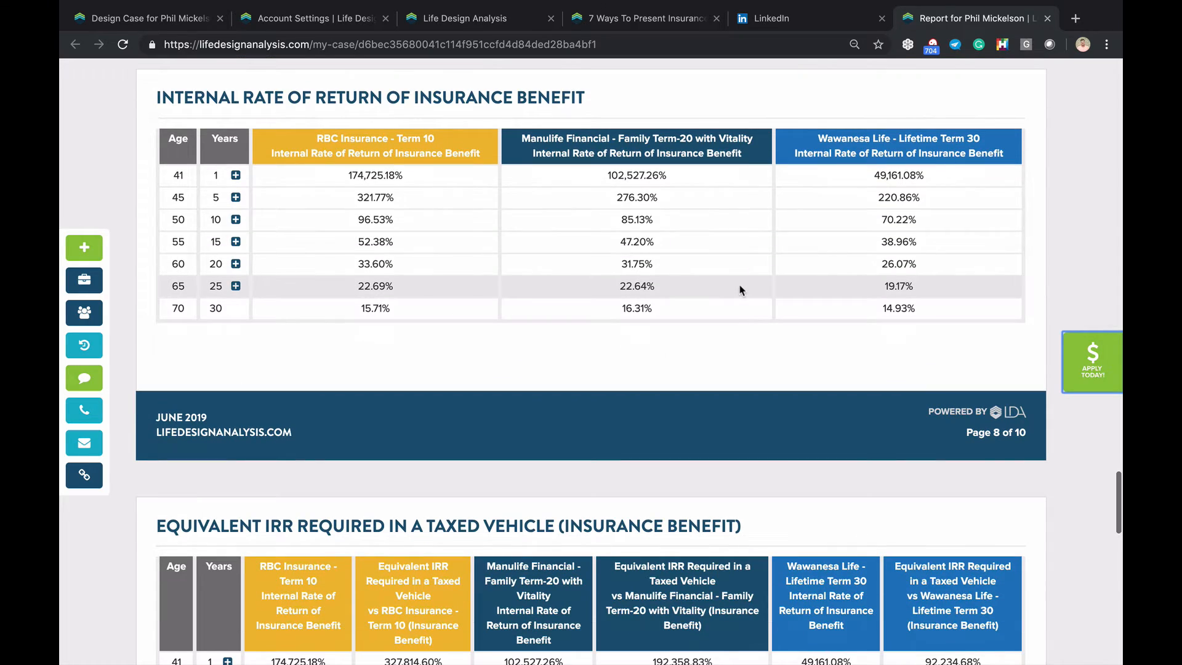
scroll(739, 285, up, 20)
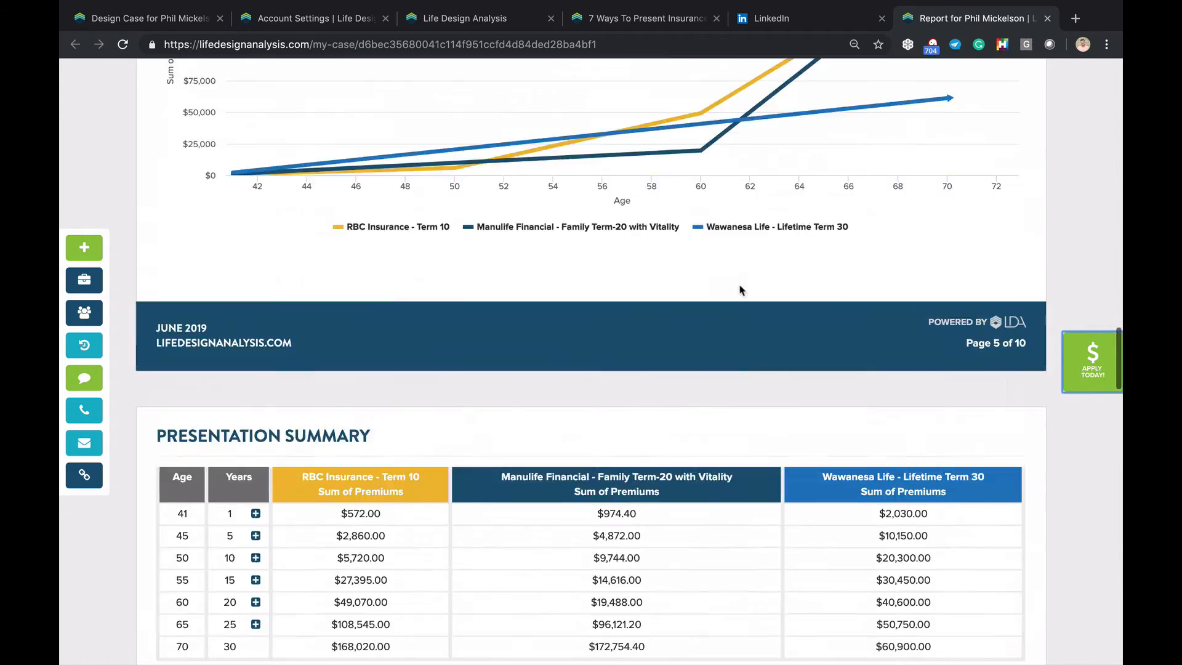
scroll(740, 285, up, 20)
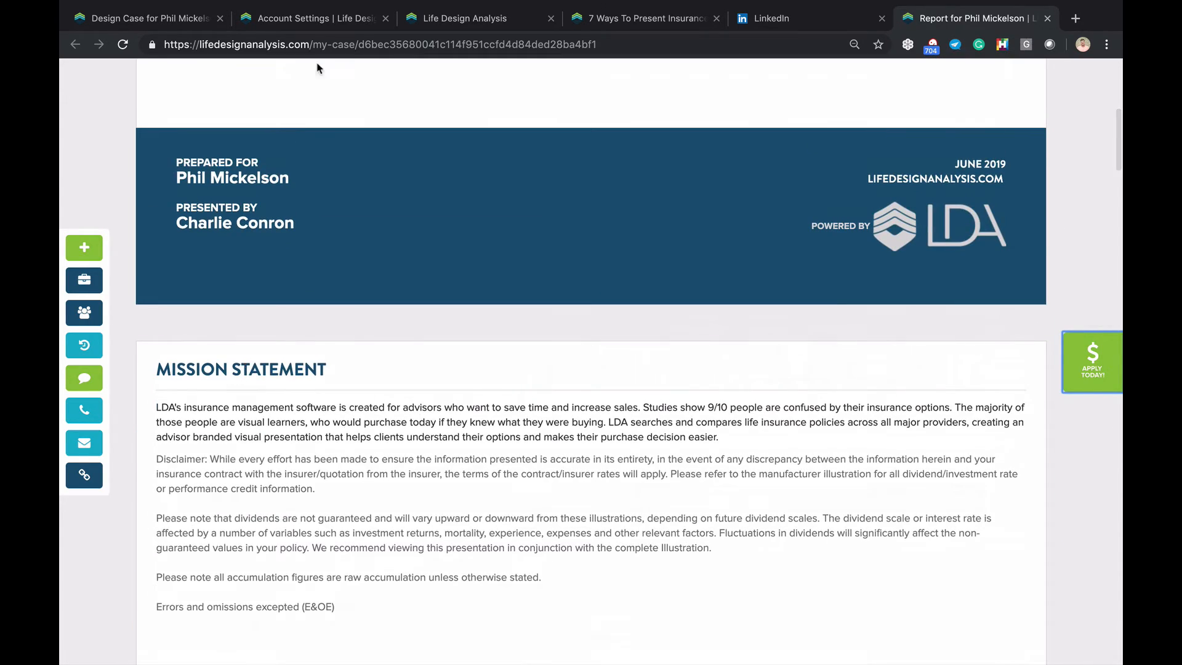
click(166, 23)
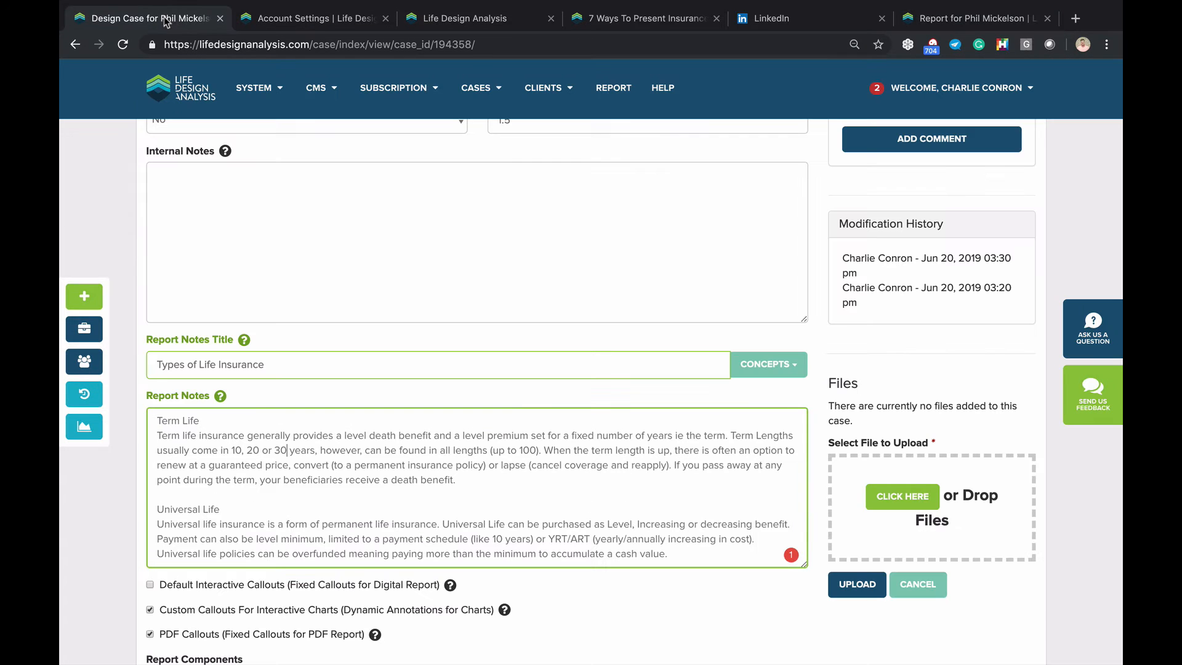
scroll(251, 301, up, 12)
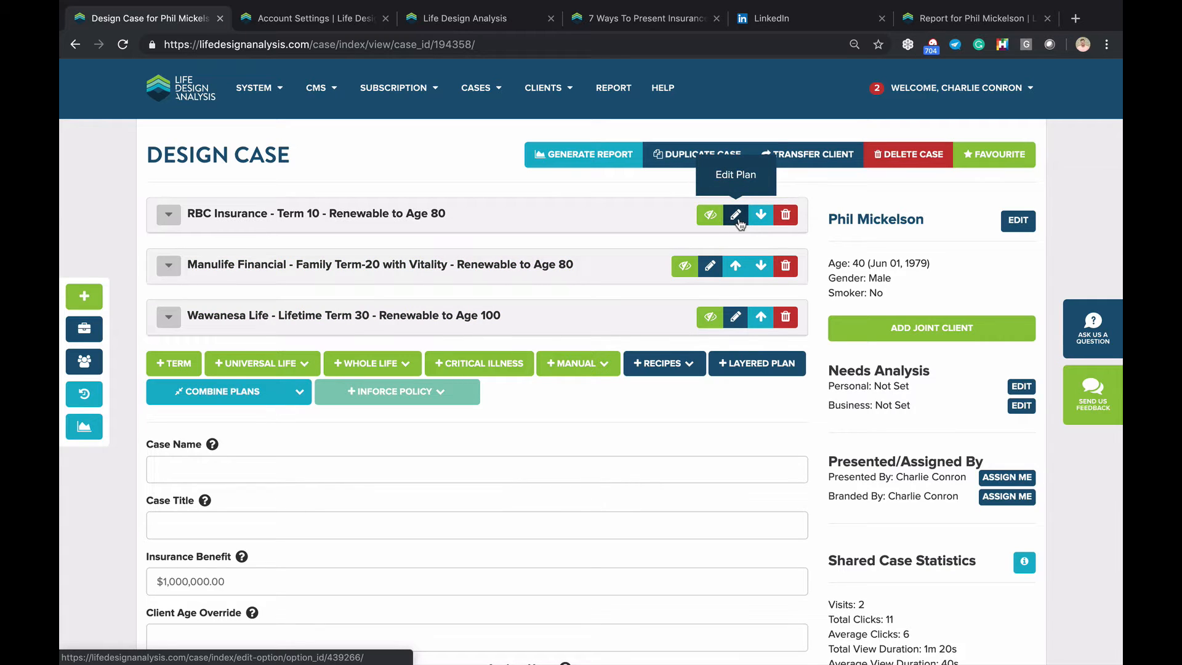
Rename the RBC Insurance Term 10 plan to 'Short Term' and save it
click(736, 215)
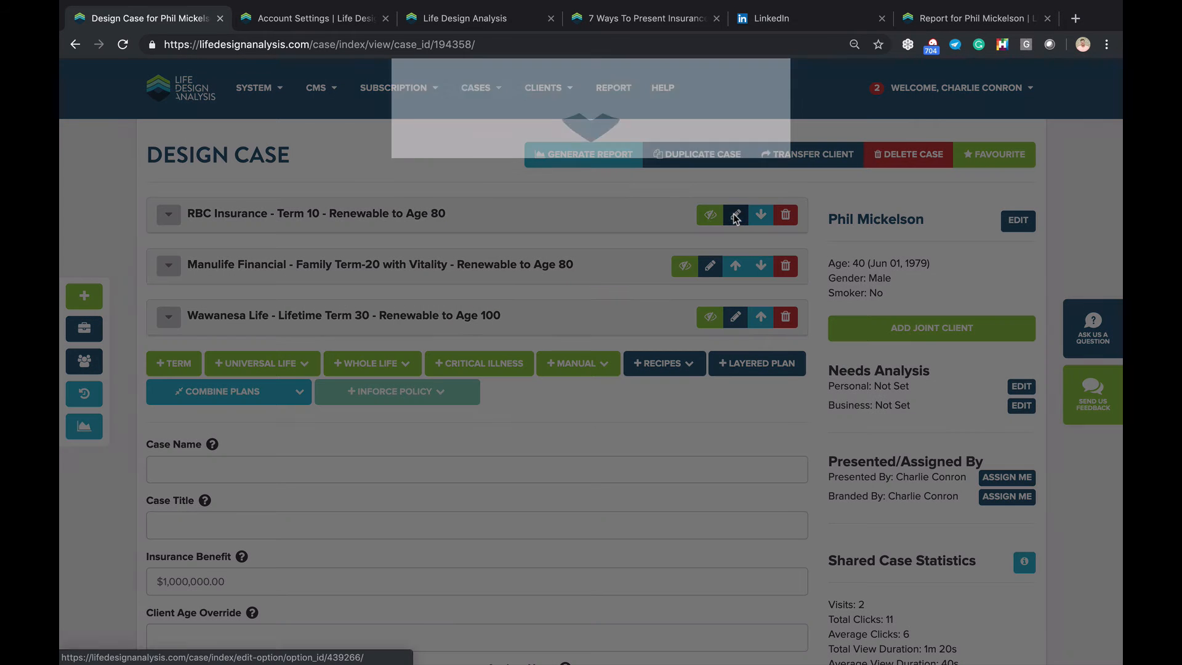
double_click(469, 158)
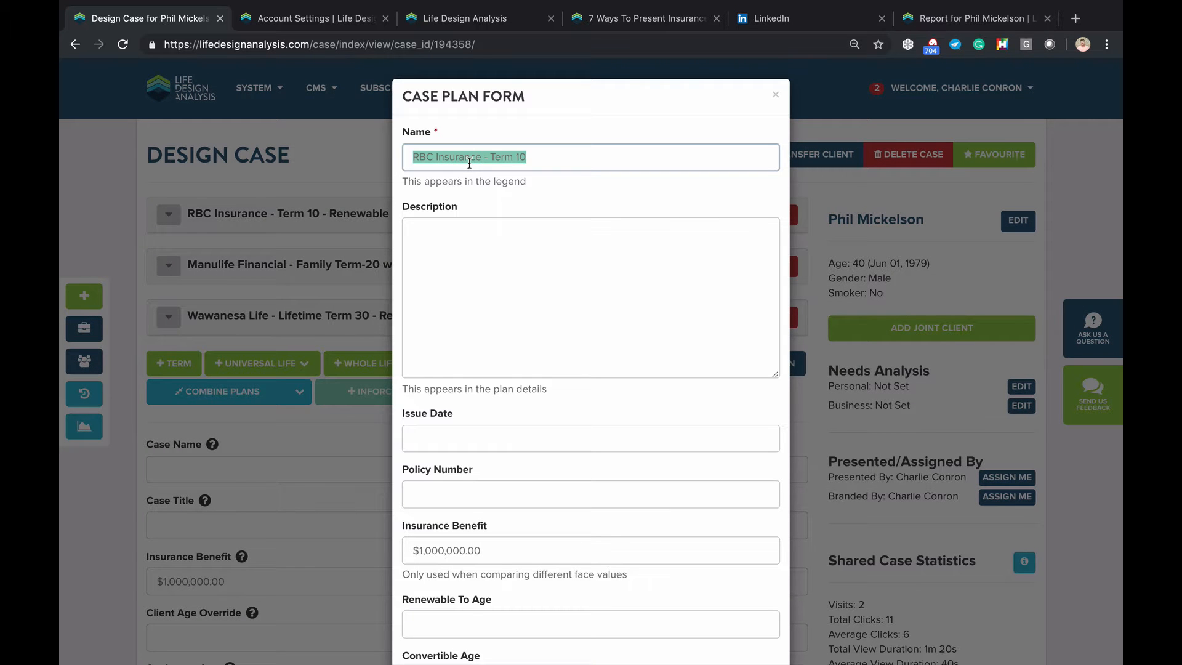
text(Short Term)
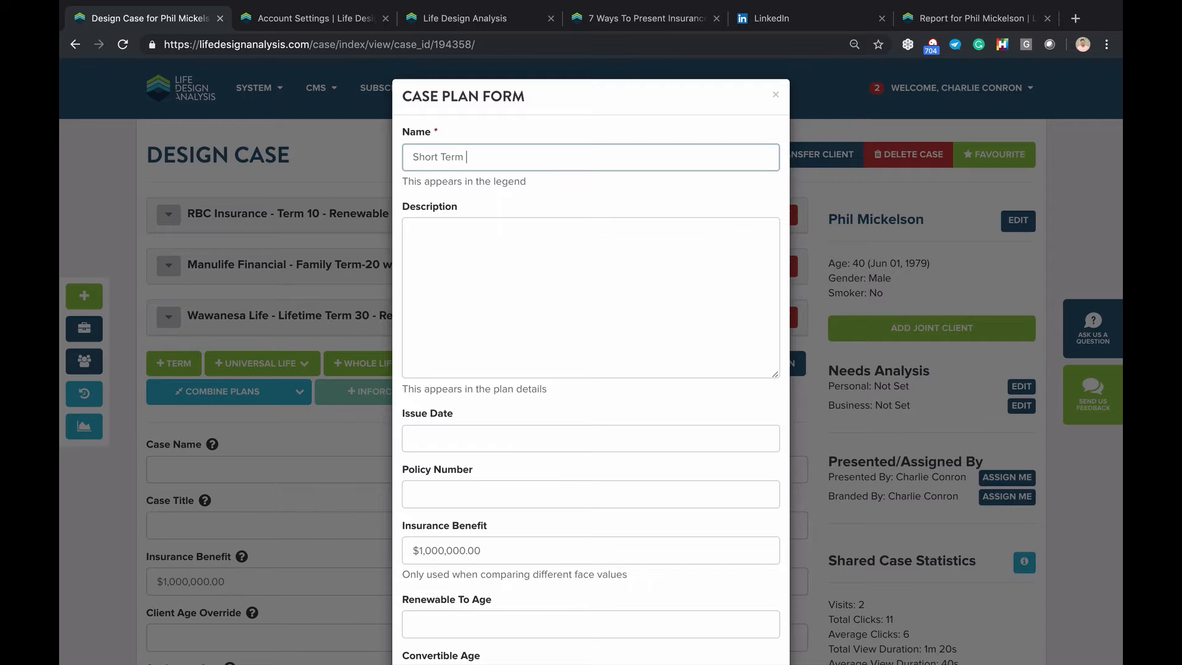
scroll(746, 575, down, 3)
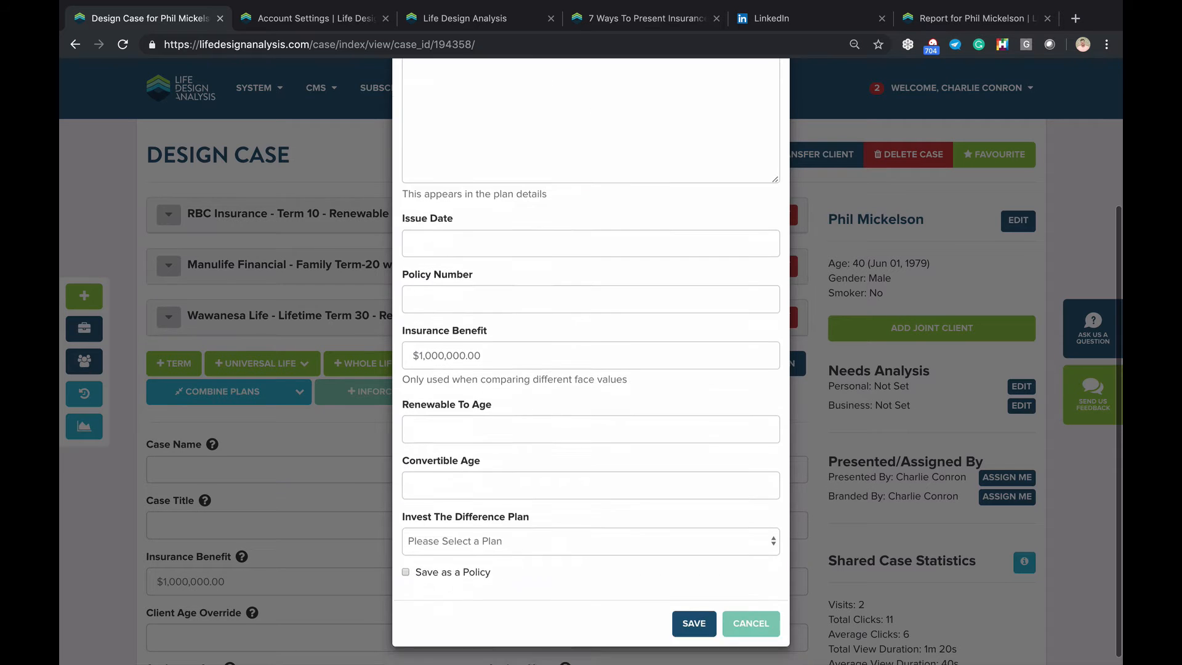
click(690, 612)
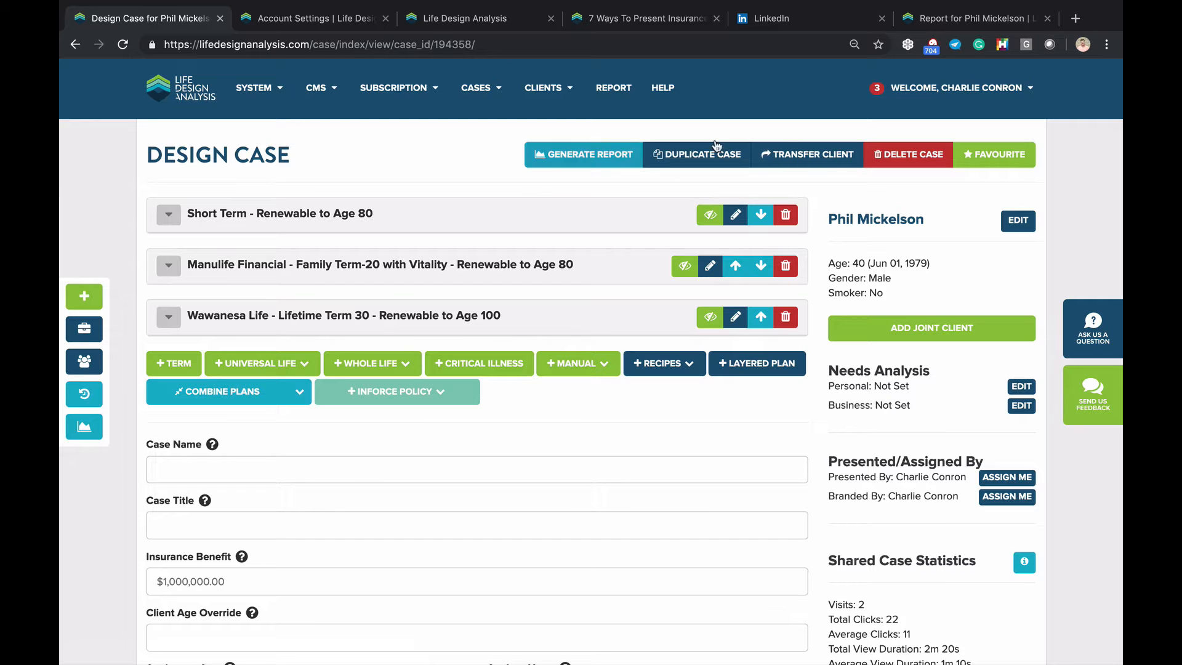
Generate the case report, review the Cases settings in Account Settings, then return to the shared report
click(561, 160)
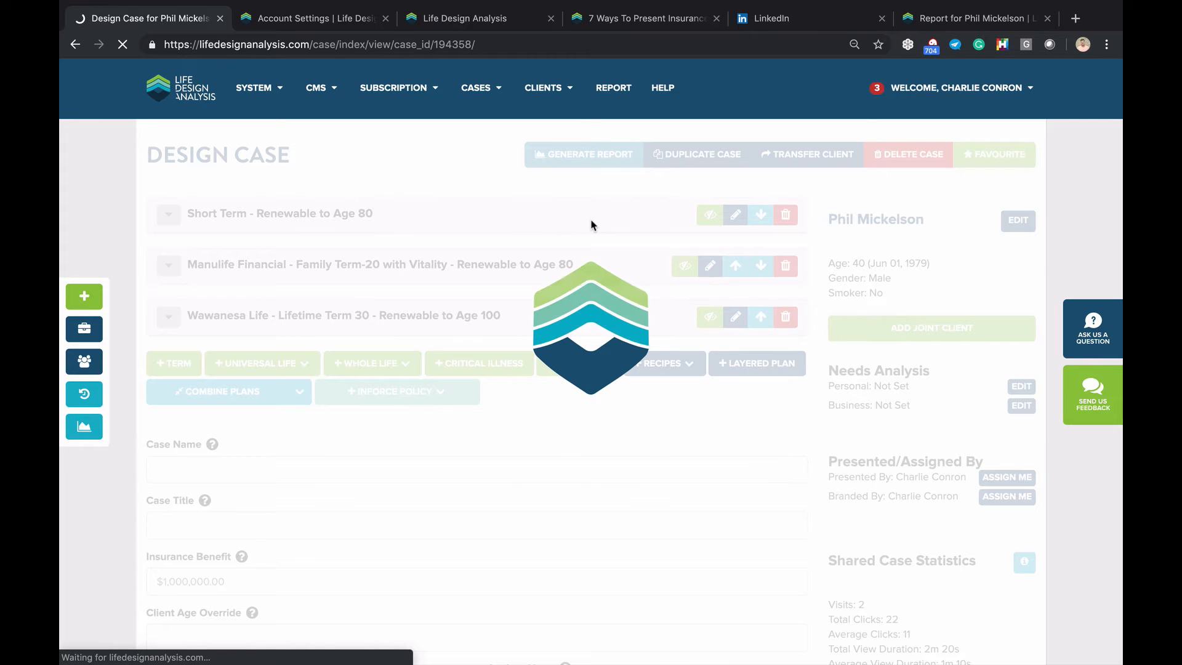
click(987, 19)
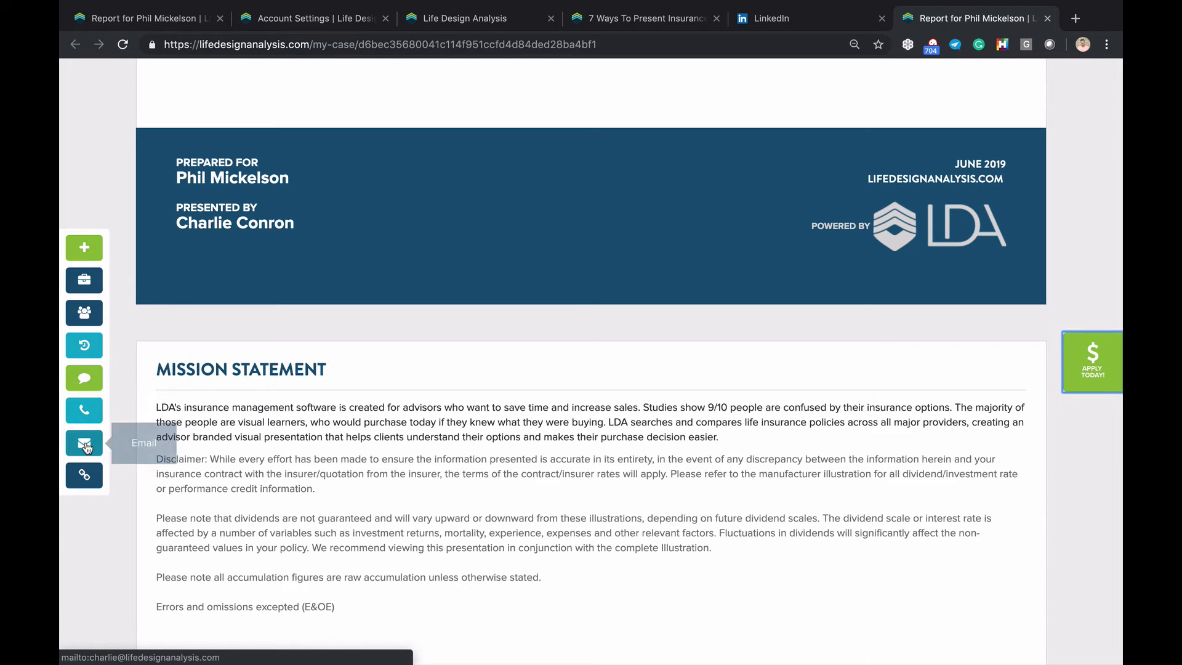
click(302, 23)
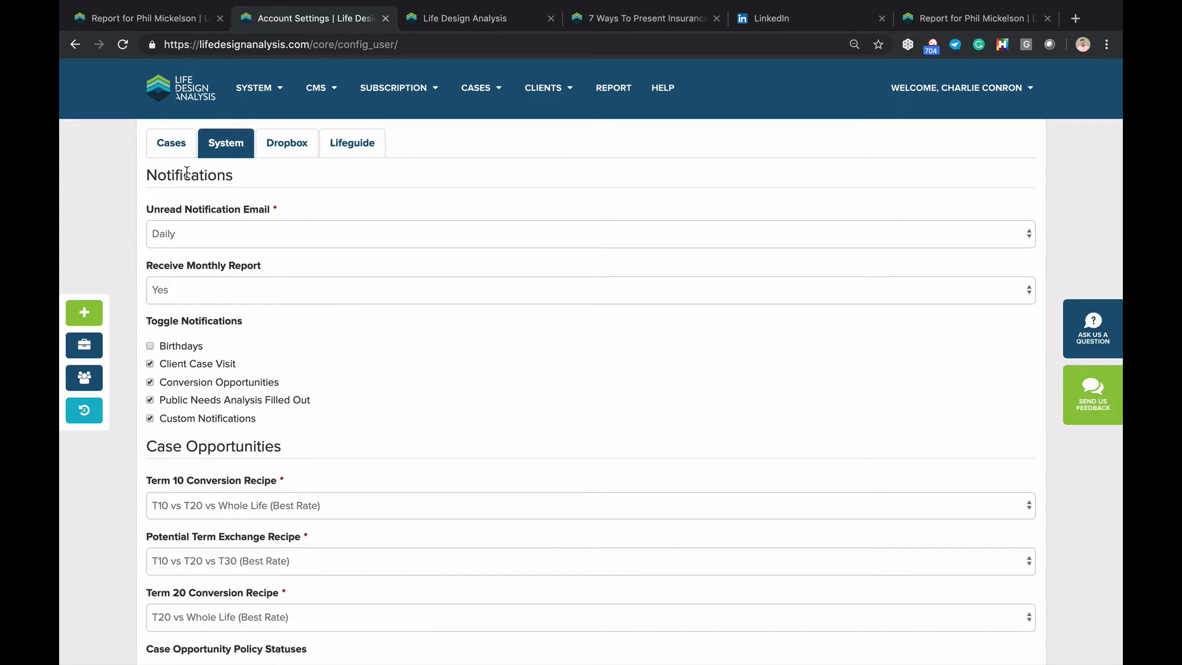
click(175, 154)
scroll(268, 300, down, 8)
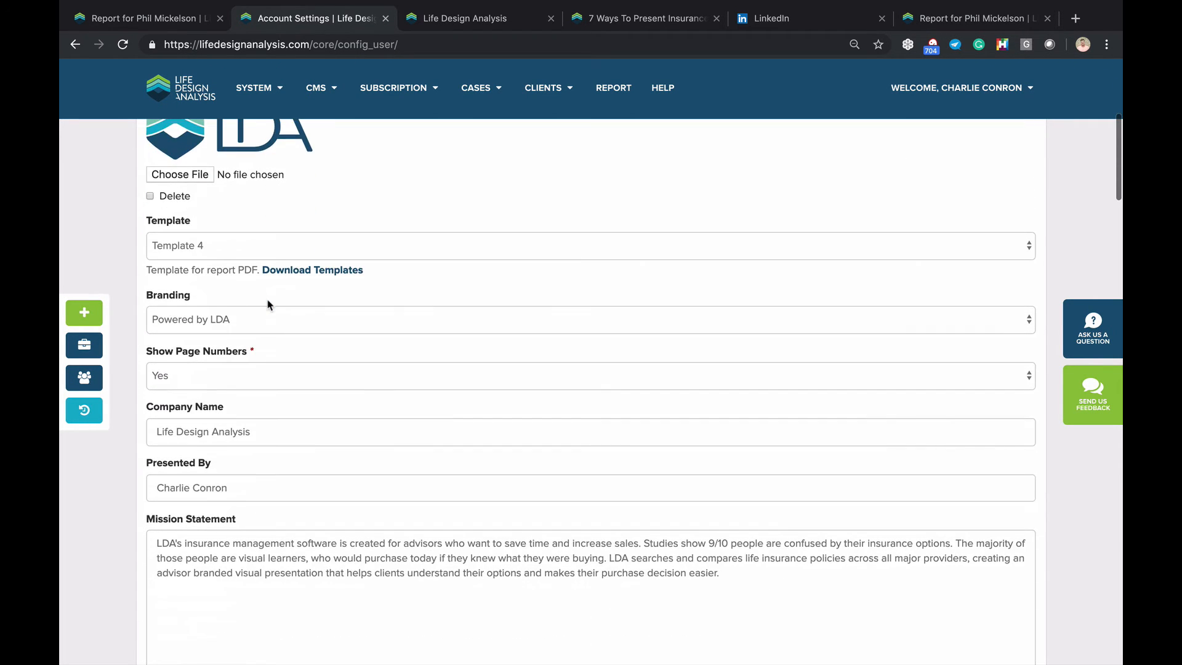
scroll(267, 300, down, 10)
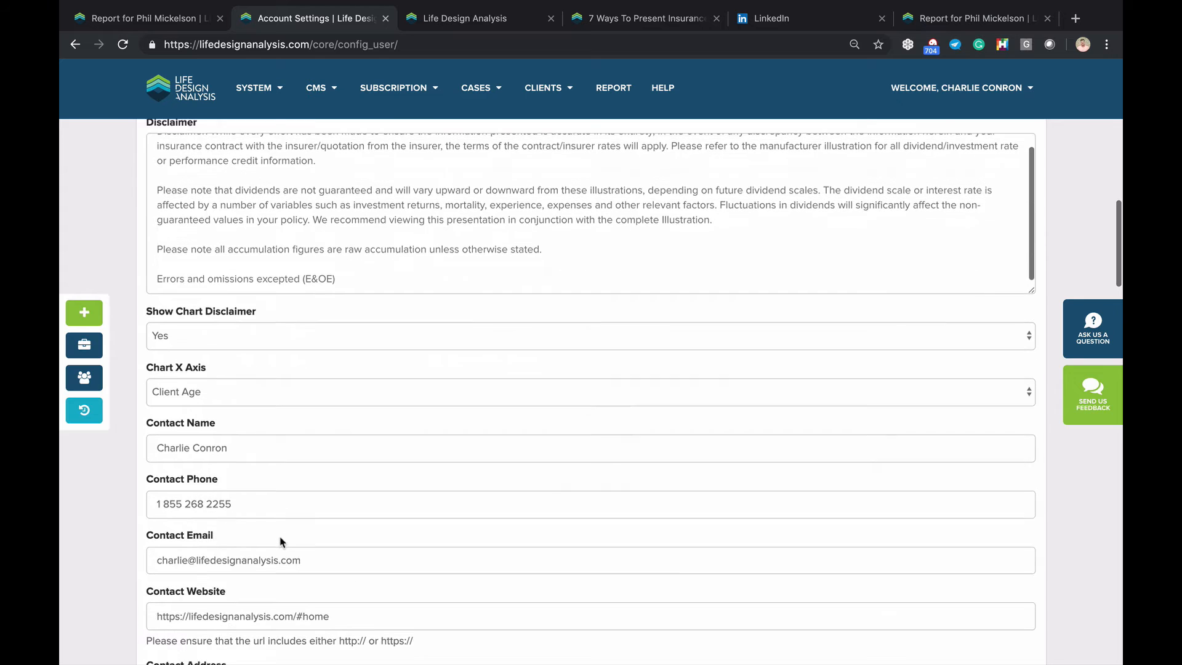
scroll(221, 502, down, 2)
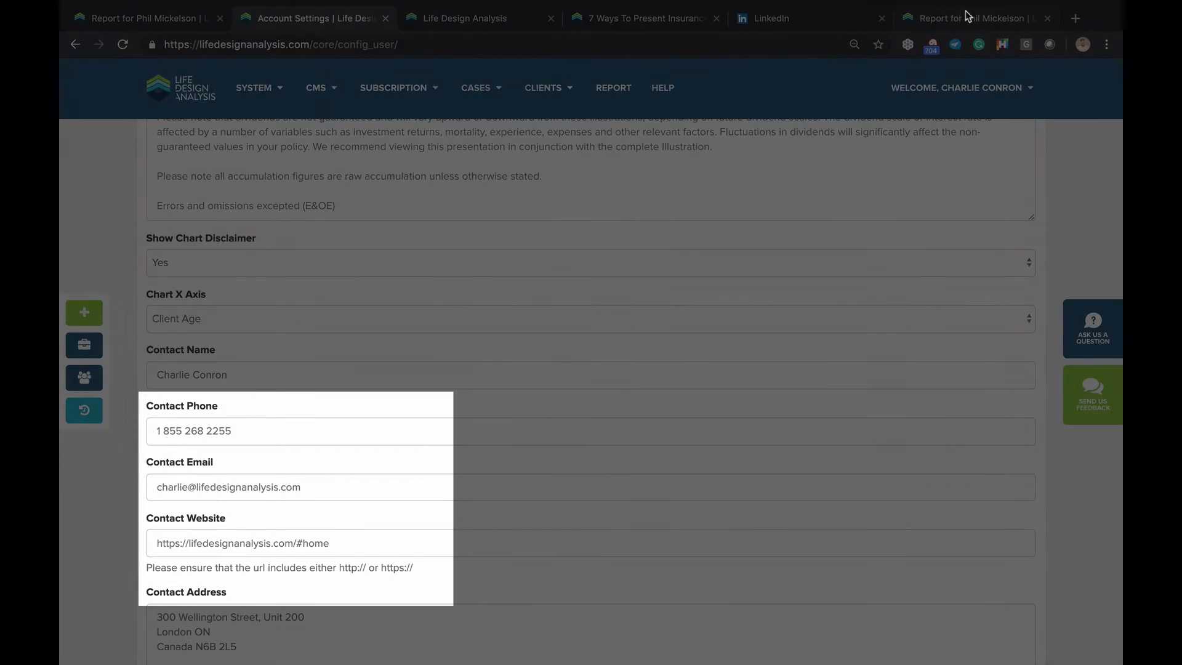
click(970, 18)
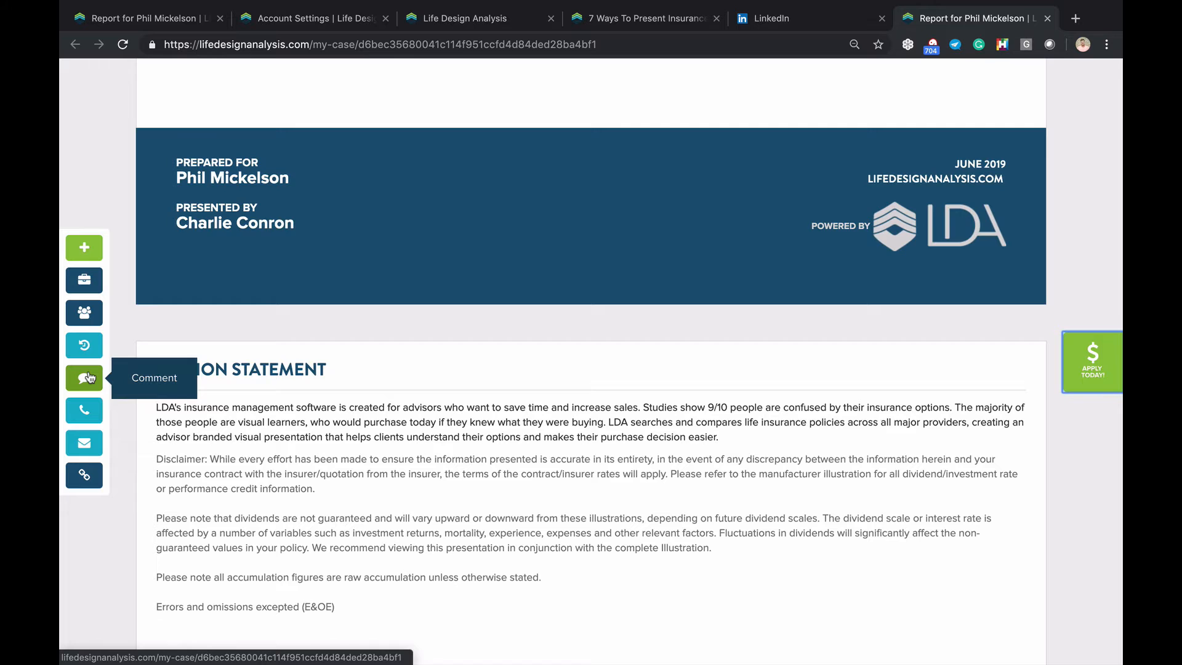
Return to the Design Case page and highlight the client's intent to buy Wawanesa Life - Lifetime Term 30
click(178, 20)
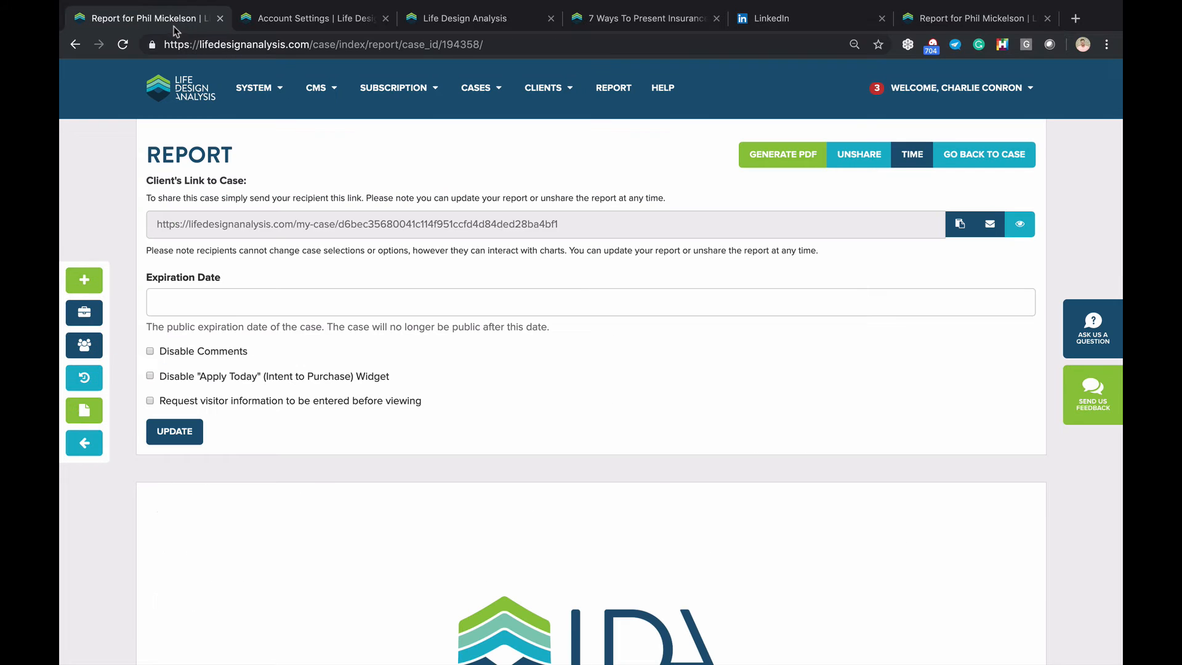
click(75, 45)
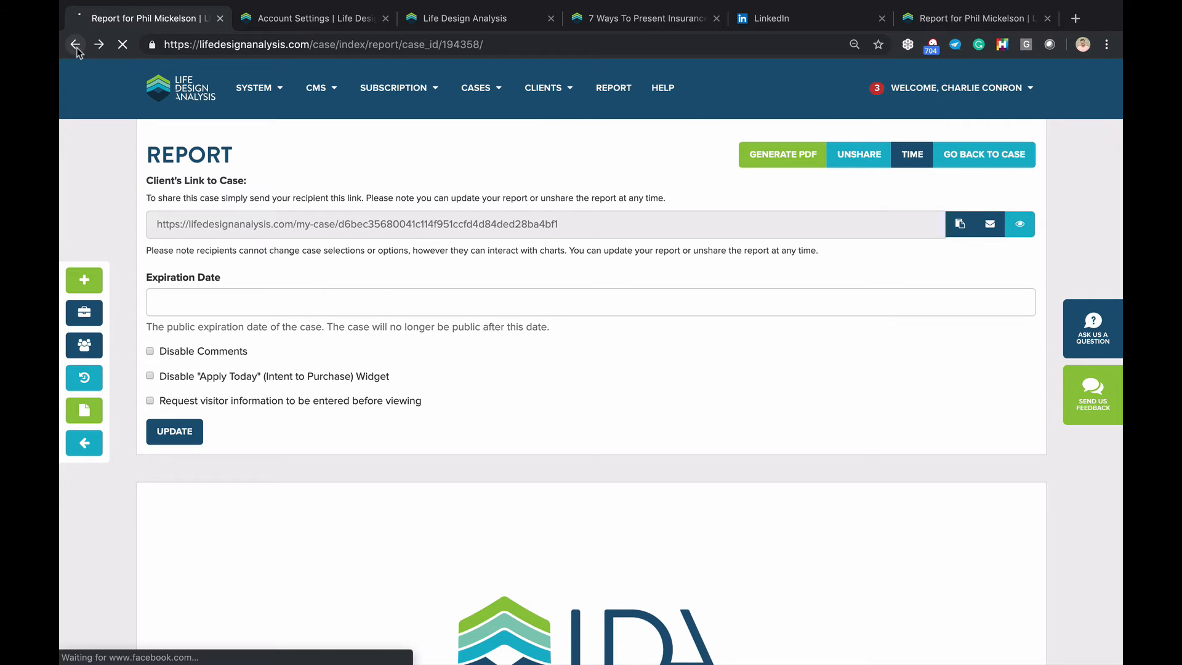
scroll(278, 338, down, 7)
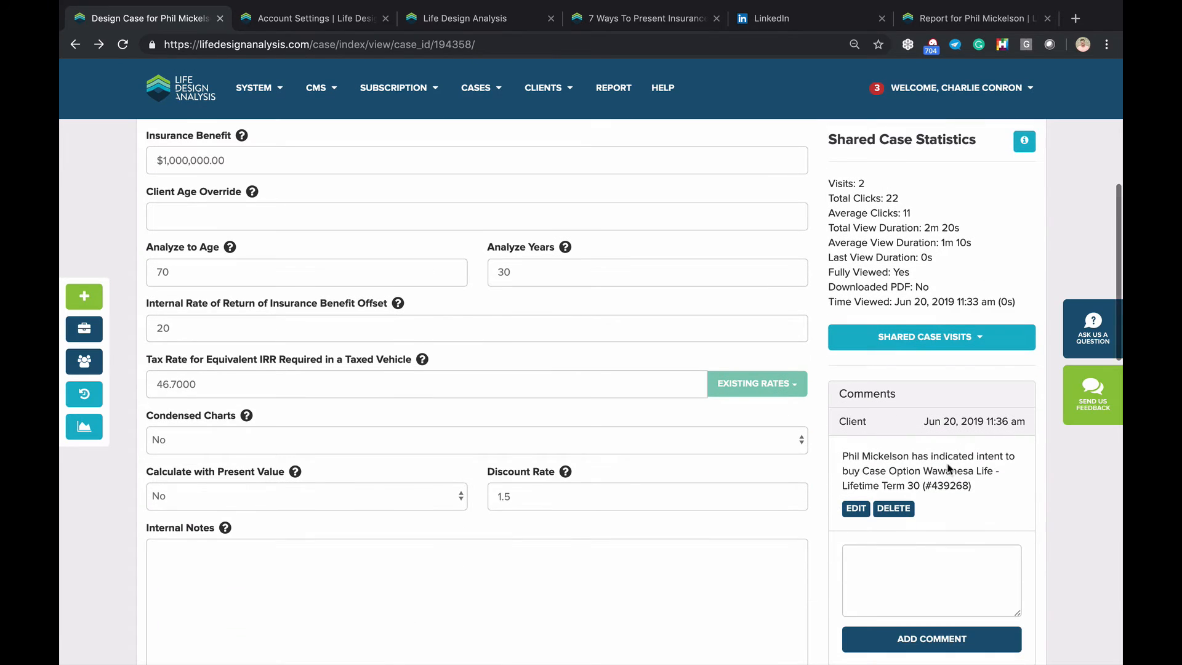
drag(945, 458, 944, 487)
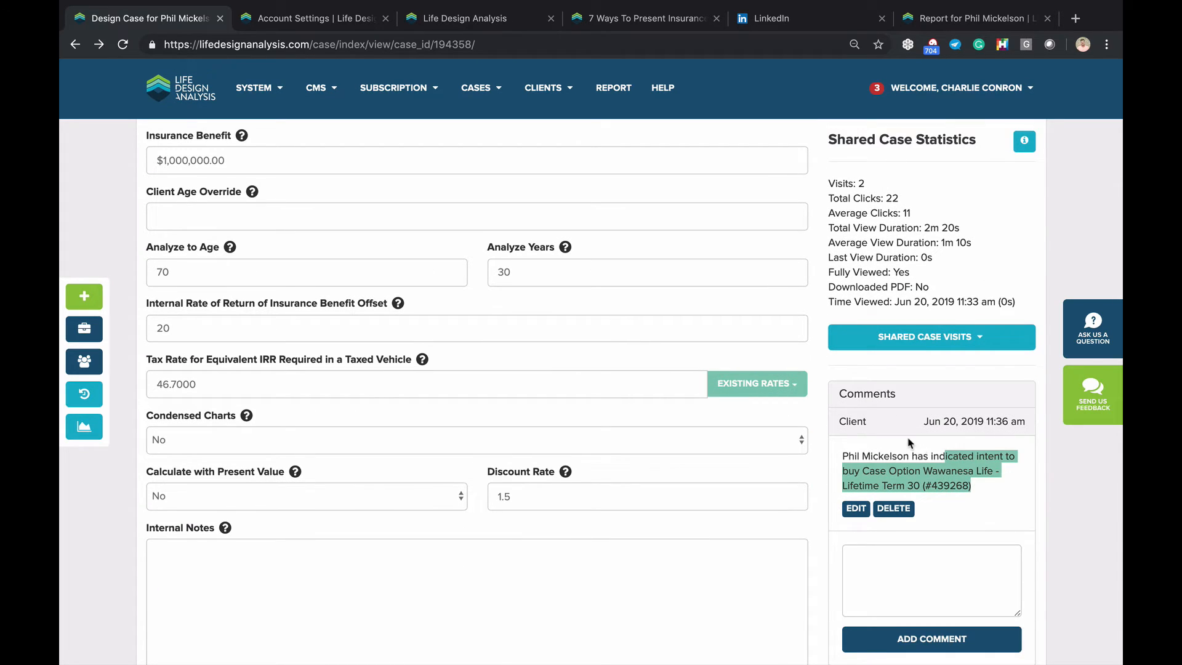
scroll(908, 443, down, 8)
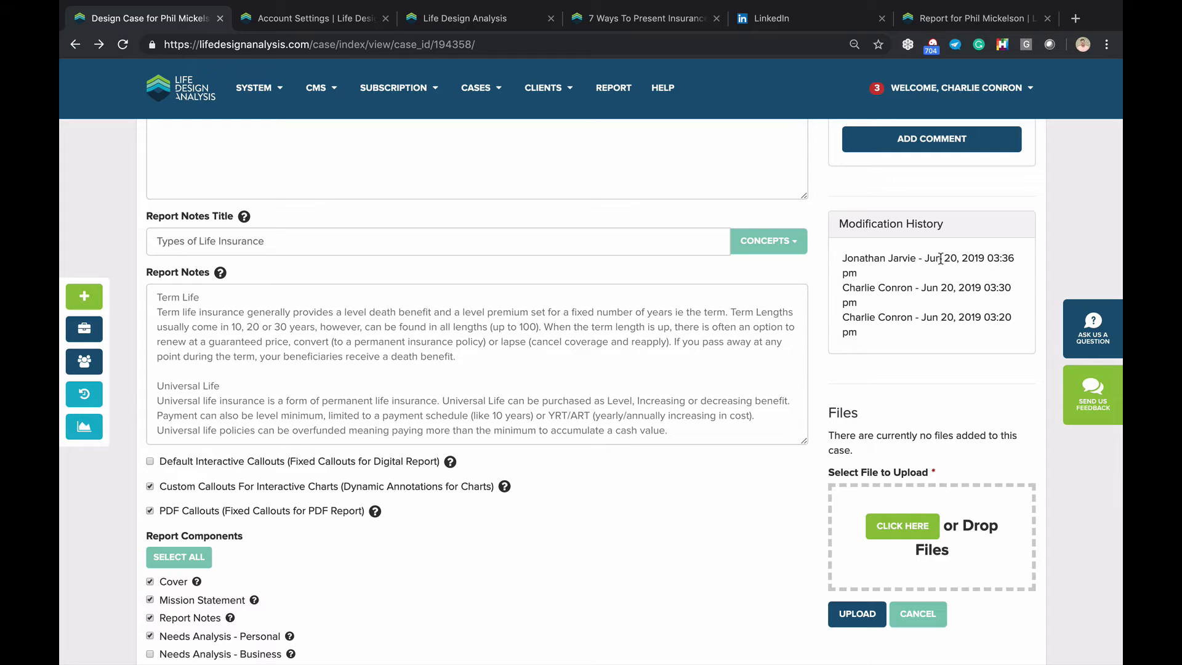
scroll(936, 289, up, 6)
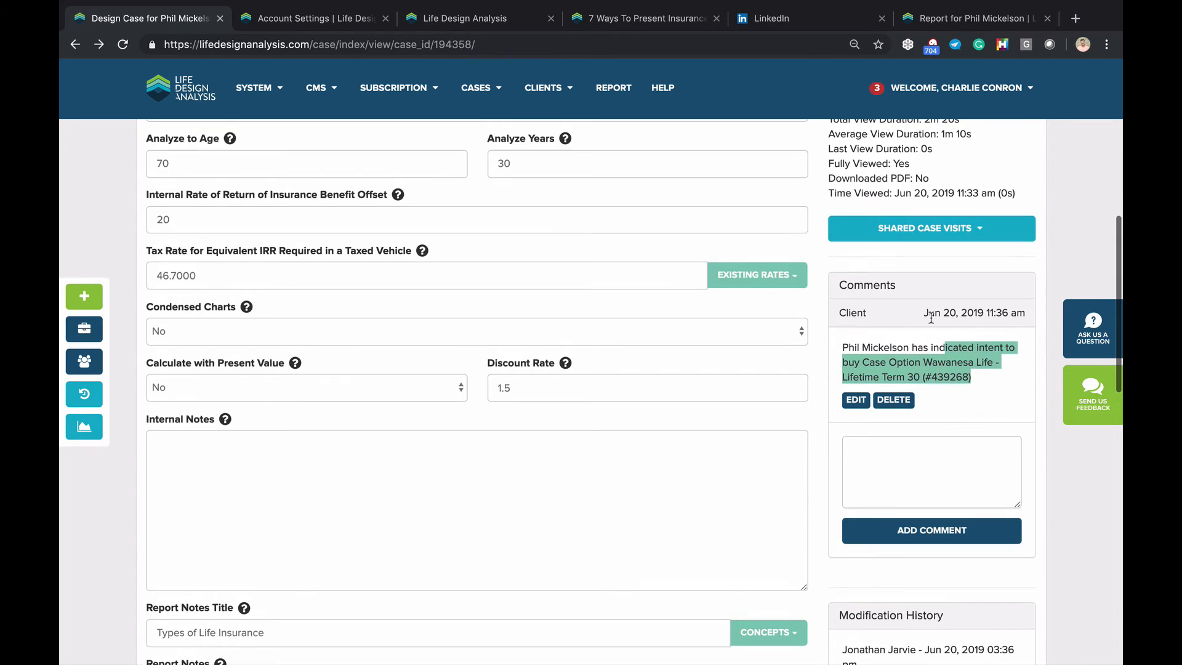
scroll(931, 318, up, 4)
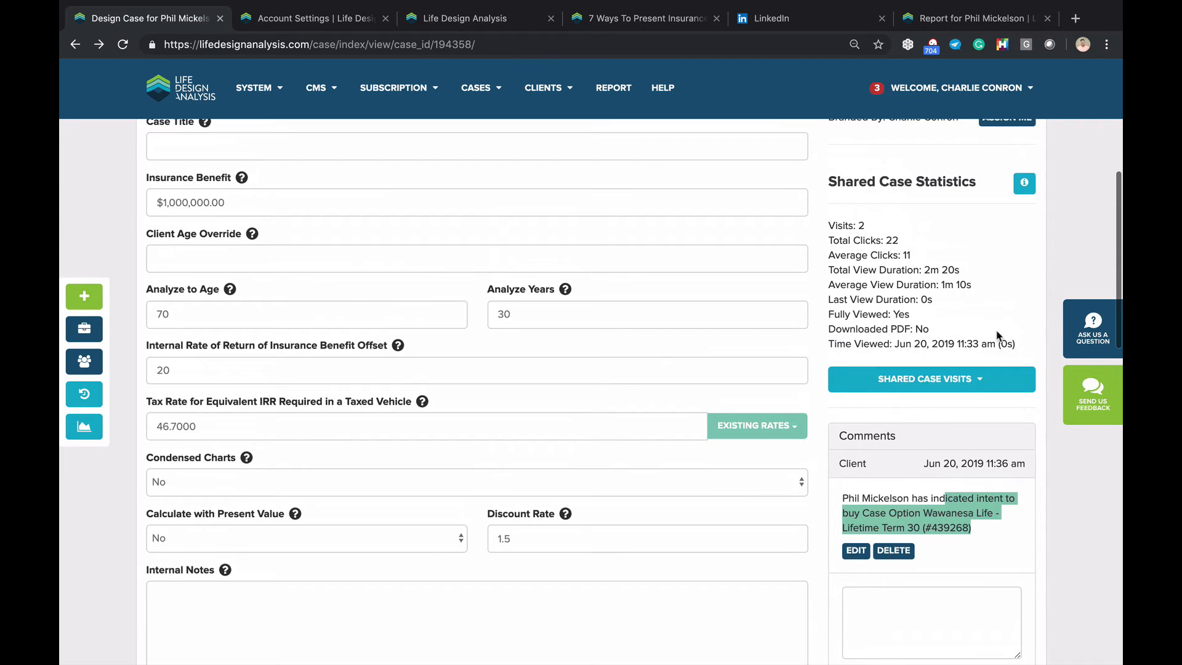
click(935, 87)
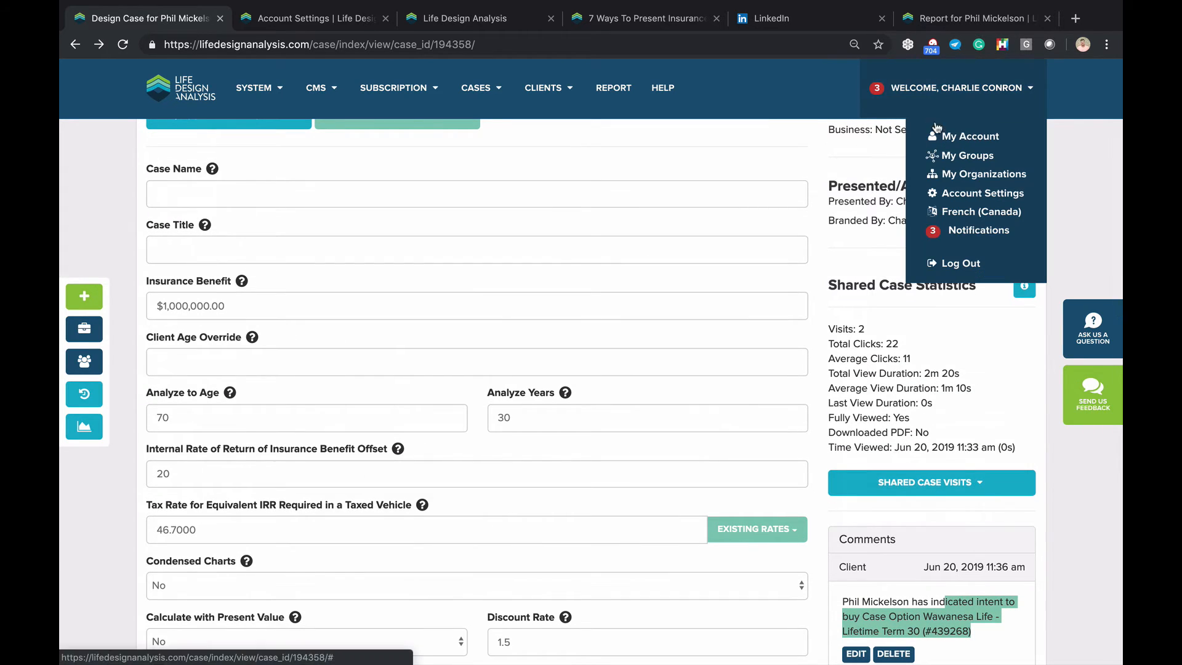
Filter the notifications list to Term 10 Conversion Opportunity
click(957, 234)
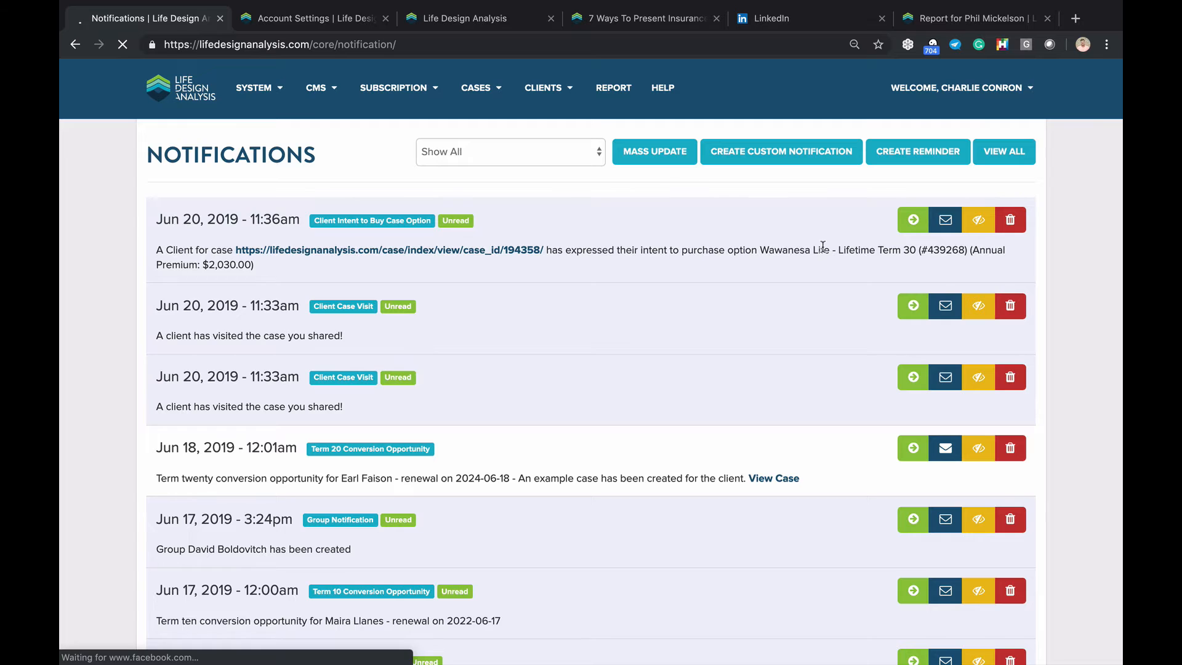
triple_click(218, 265)
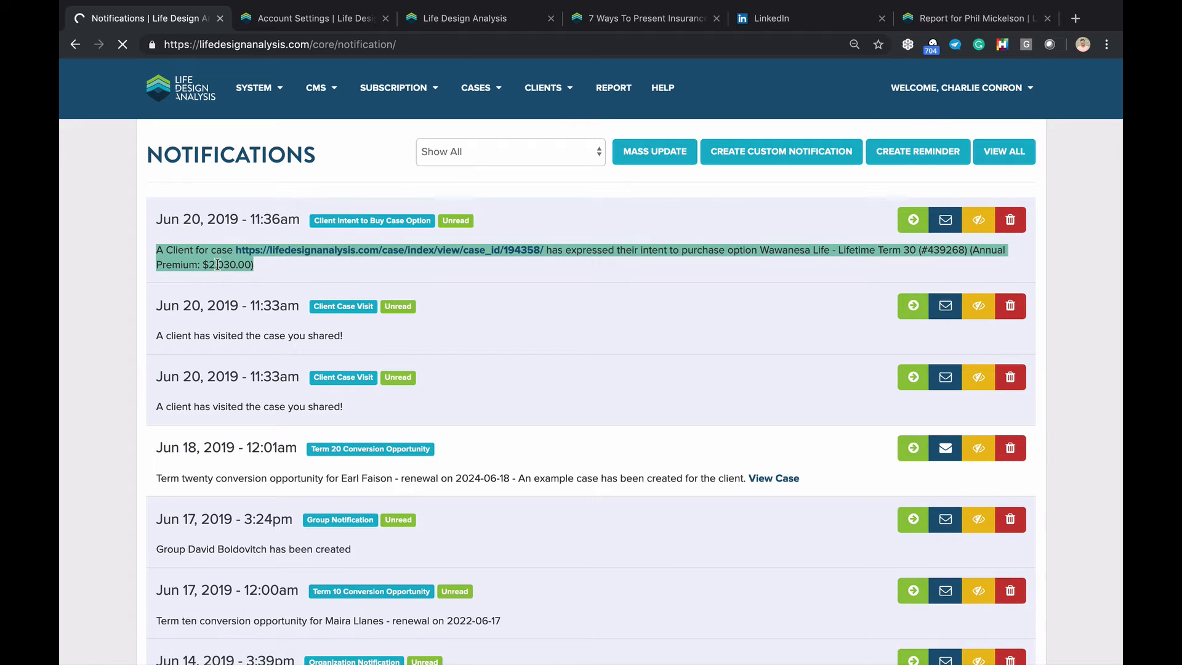
click(602, 262)
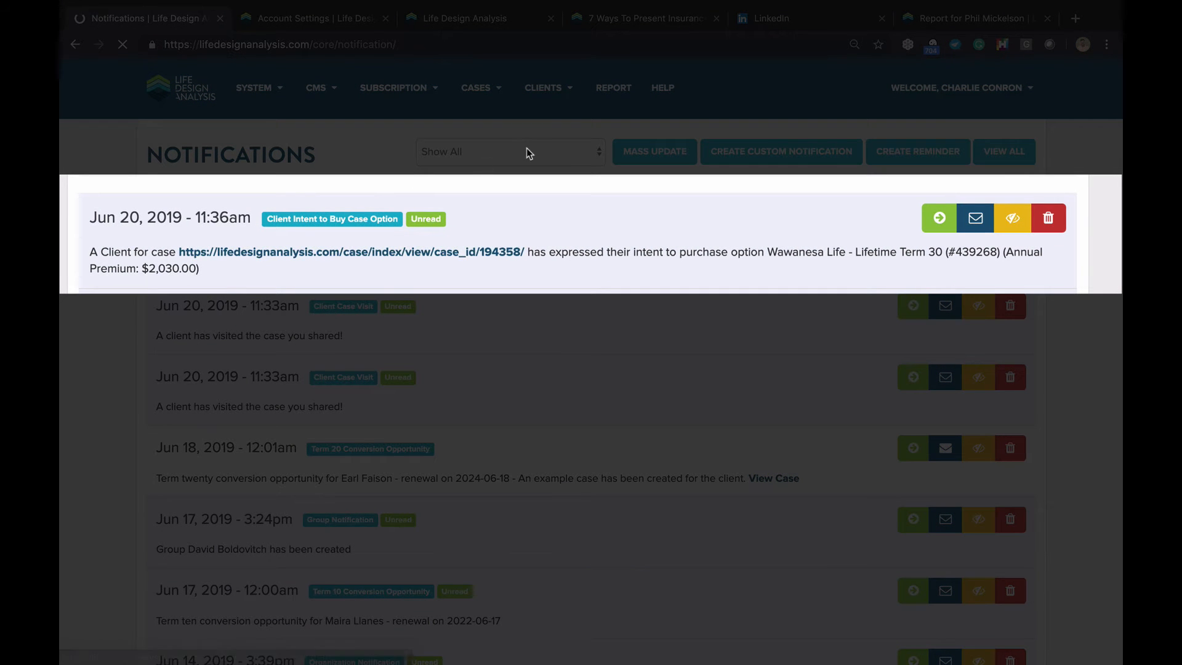
click(526, 150)
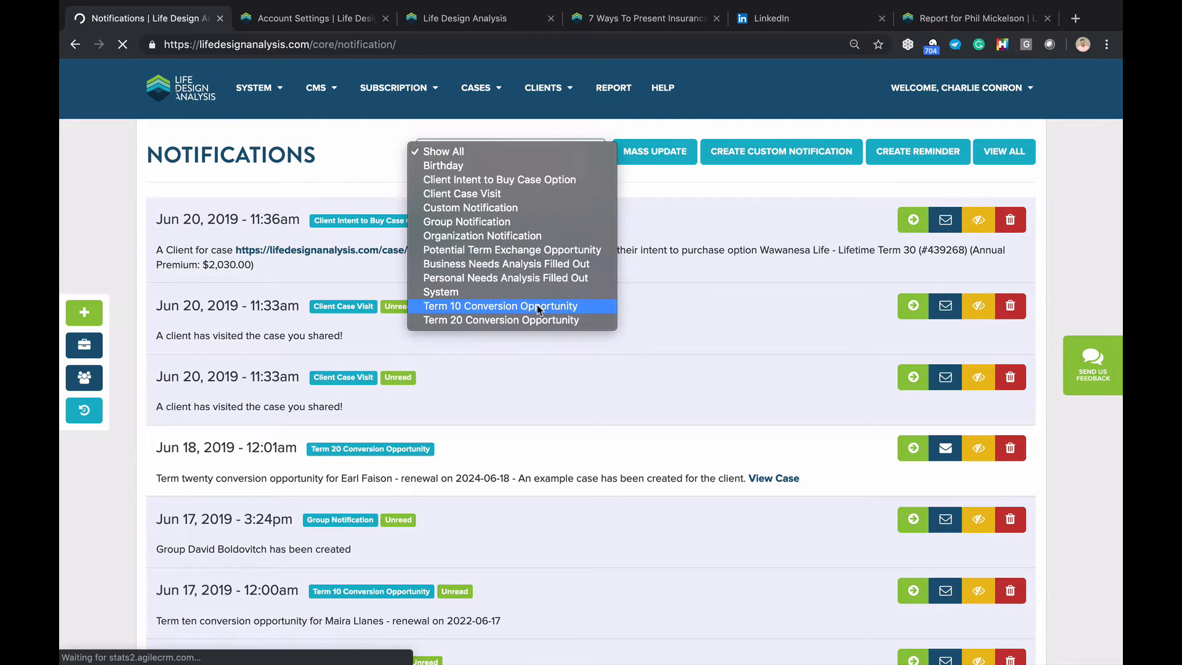
key(Escape)
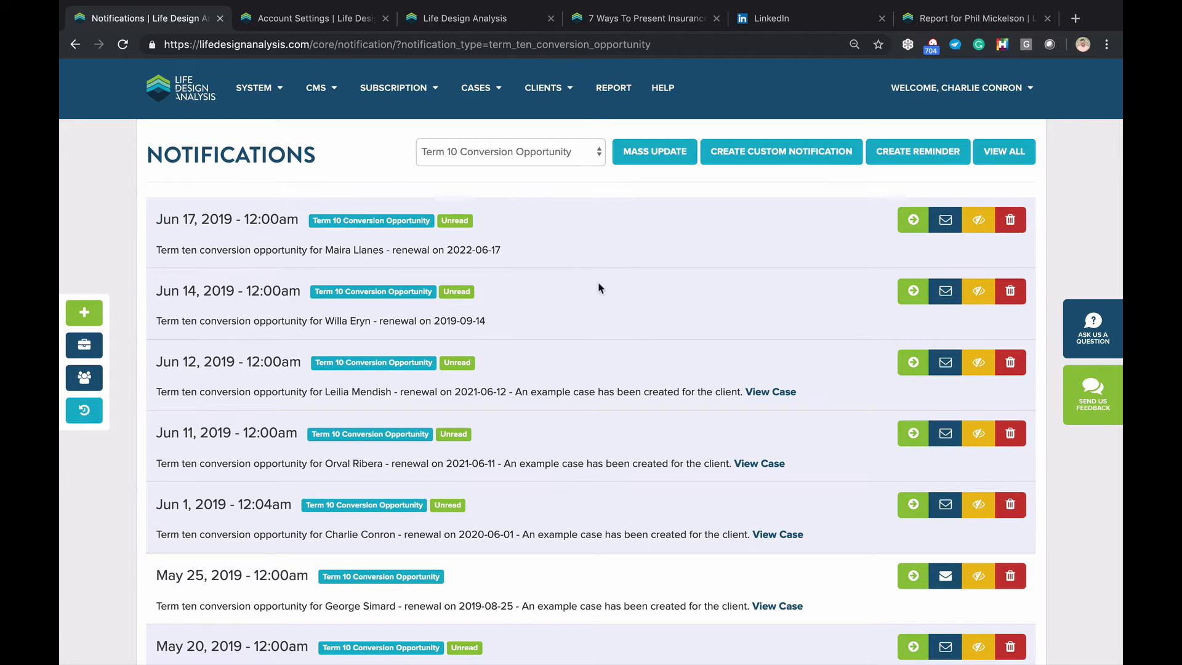
Switch to Account Settings, showing Default Discount Rate 1.5 and report Template 4
click(314, 17)
scroll(231, 362, up, 10)
scroll(231, 362, up, 3)
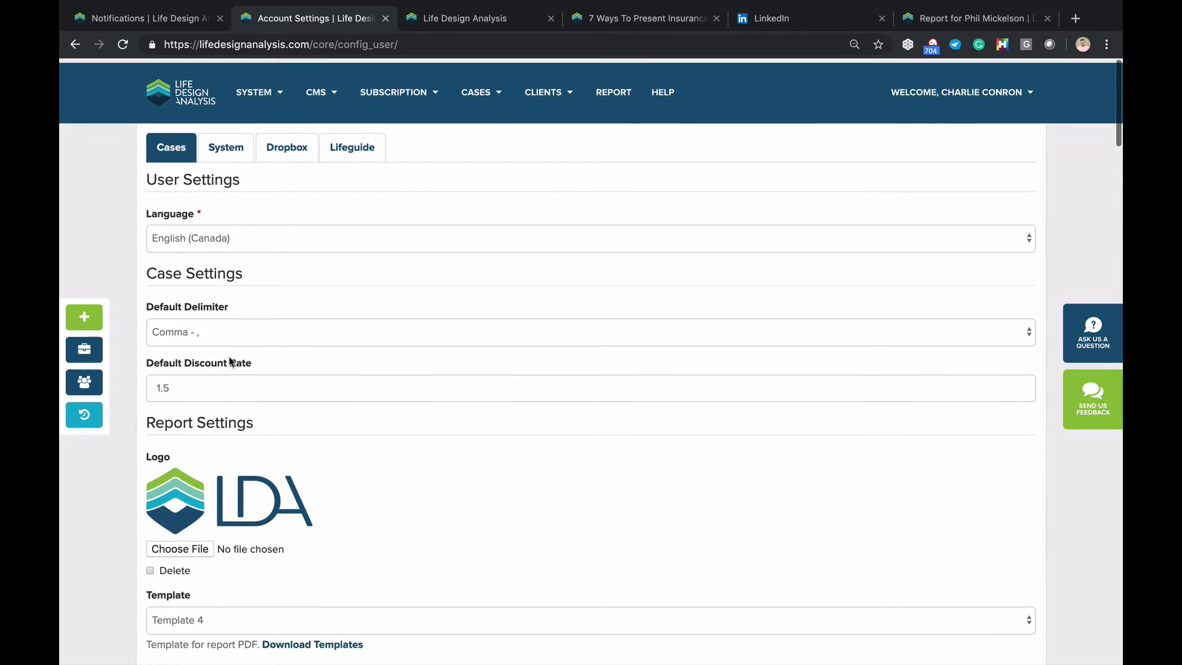
Keep the System Unread Notification Email frequency at Daily and return to the filtered Notifications list
click(215, 144)
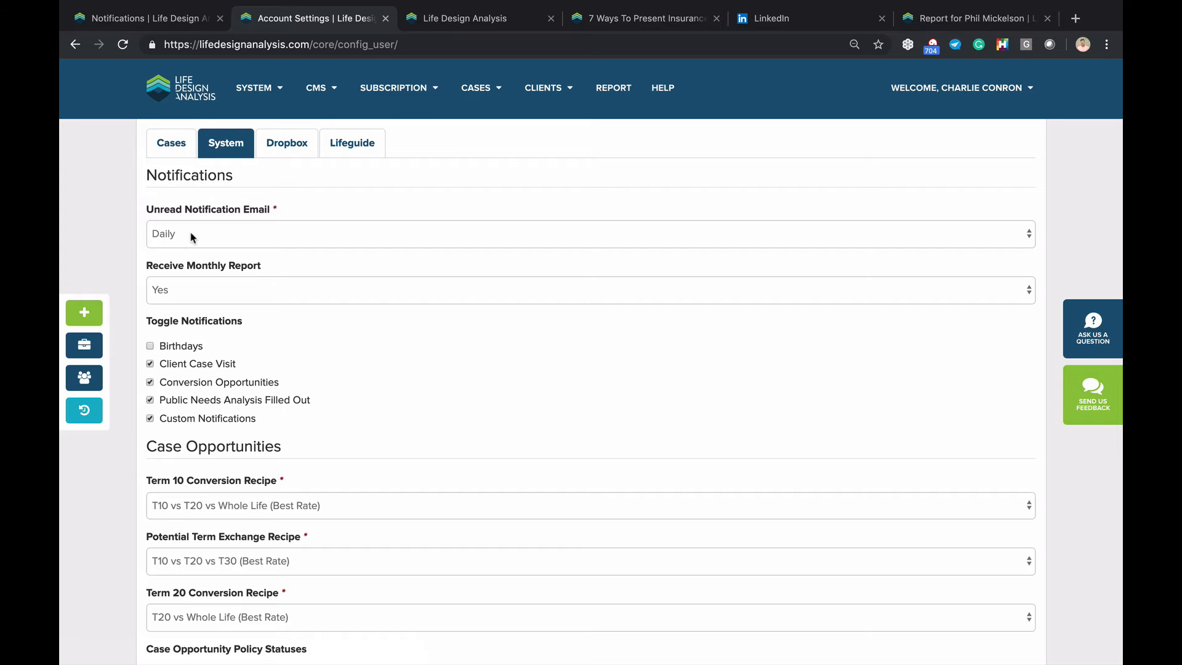
click(191, 237)
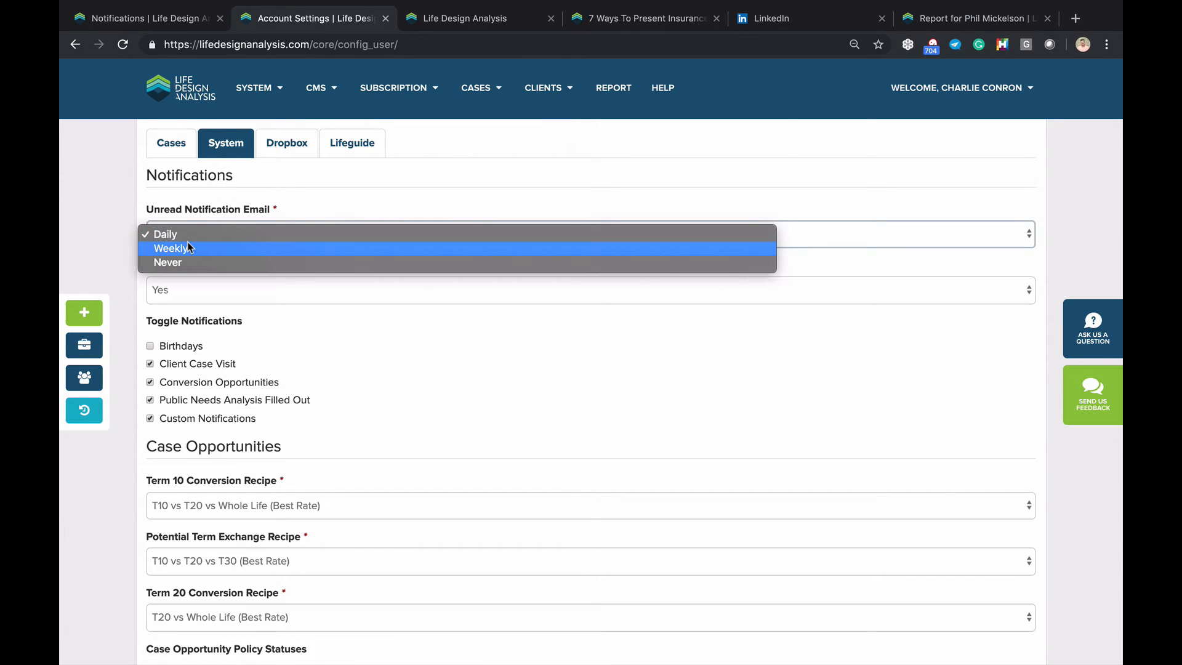
click(186, 236)
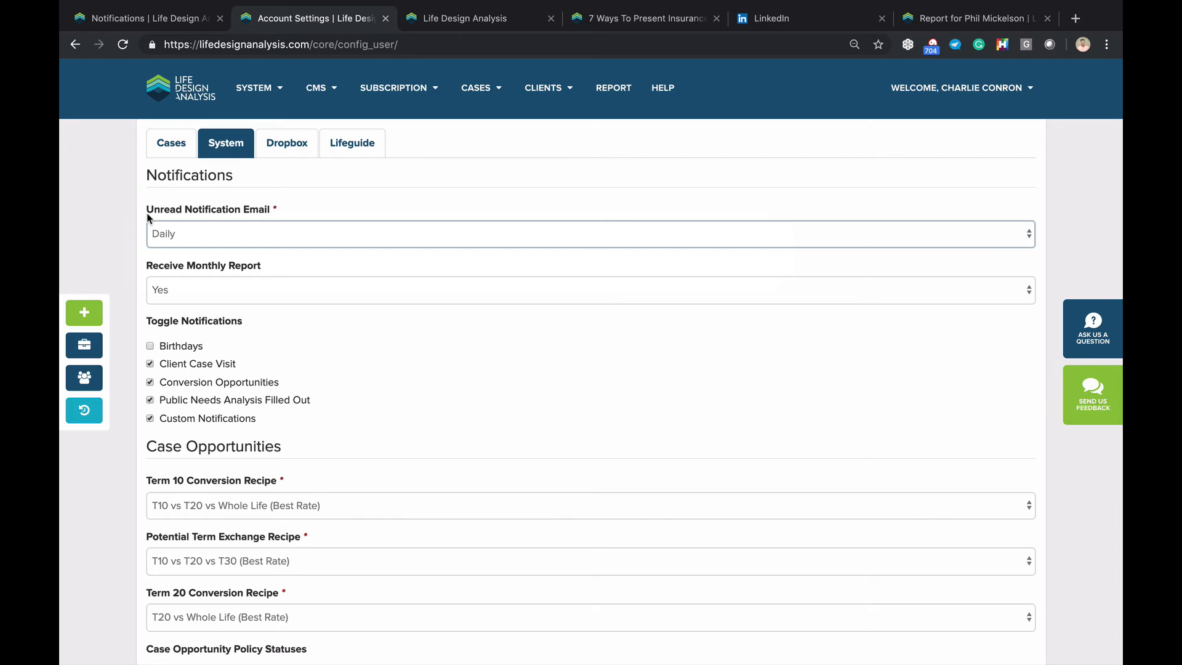
key(ctrl+shift+Tab)
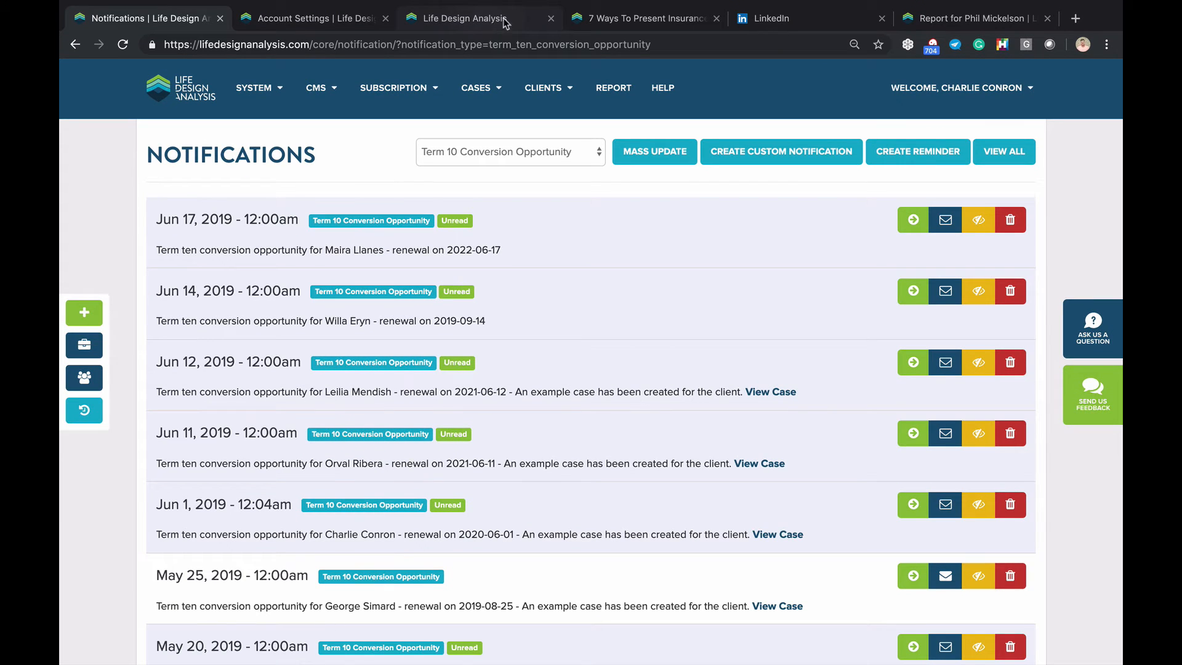
Move the '7 Ways To Present Insurance Solutions' post beside Notifications and read through it
drag(610, 22, 293, 21)
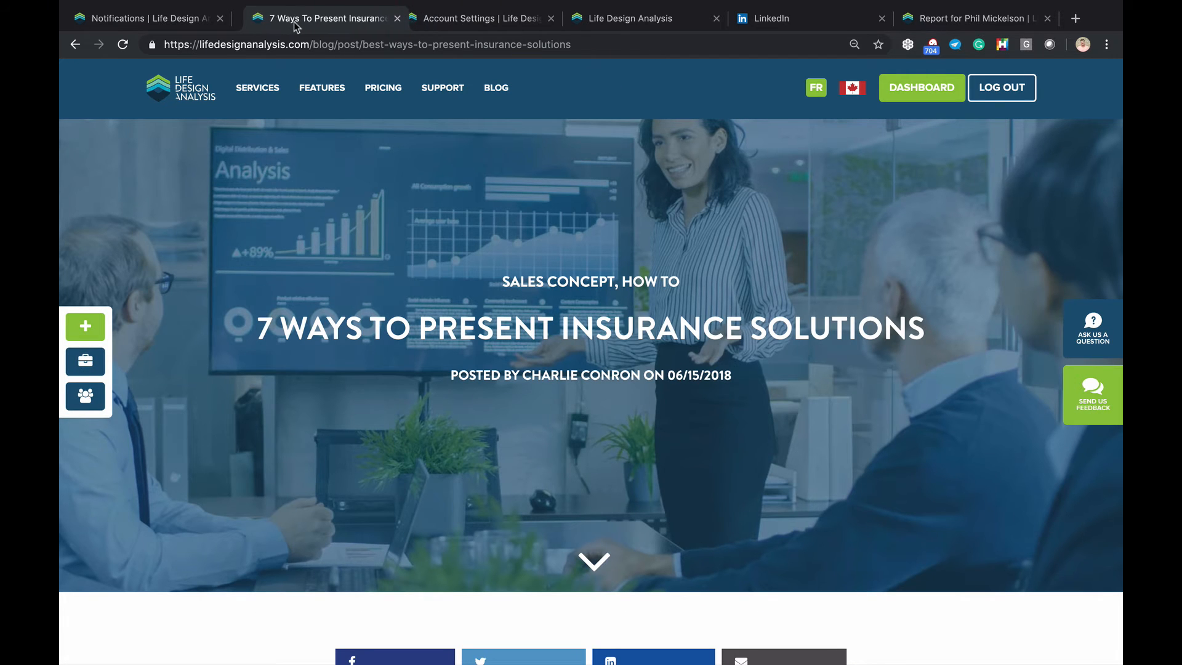
scroll(357, 216, down, 2)
scroll(357, 215, down, 2)
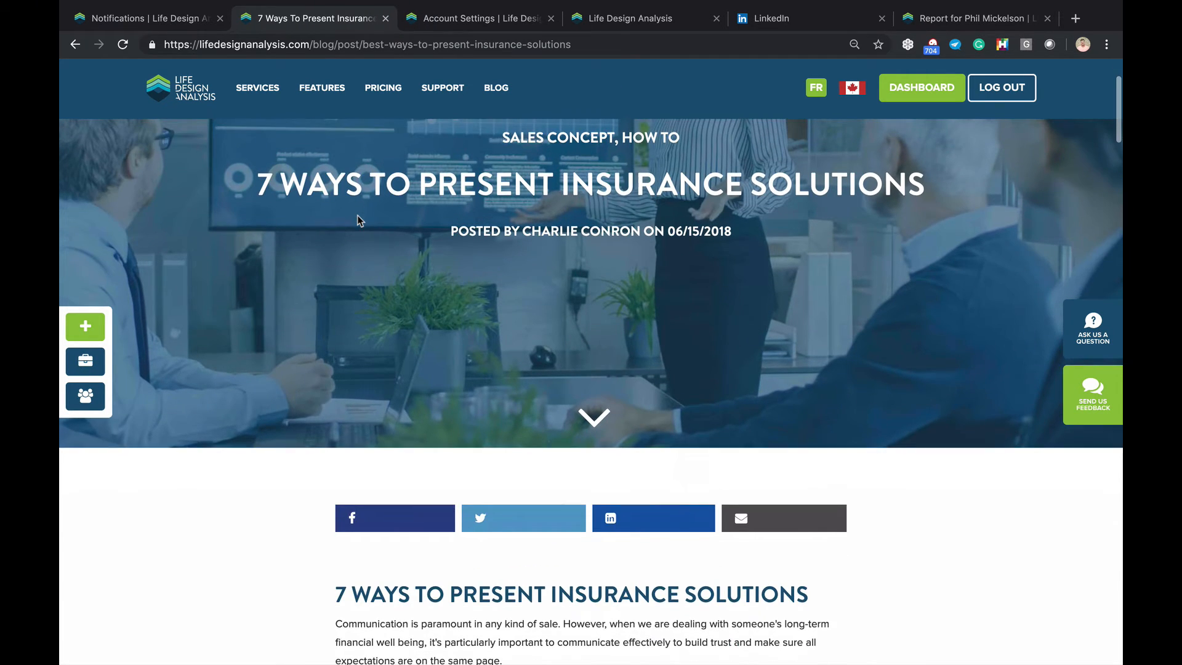
scroll(358, 217, up, 1)
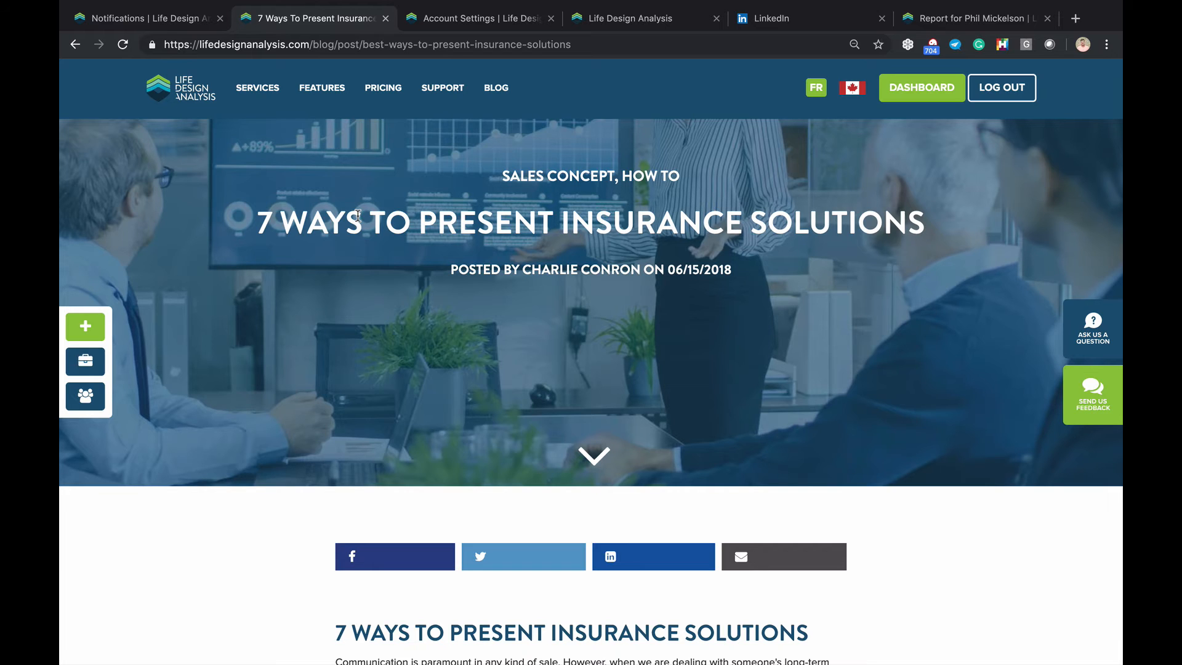
scroll(357, 216, down, 5)
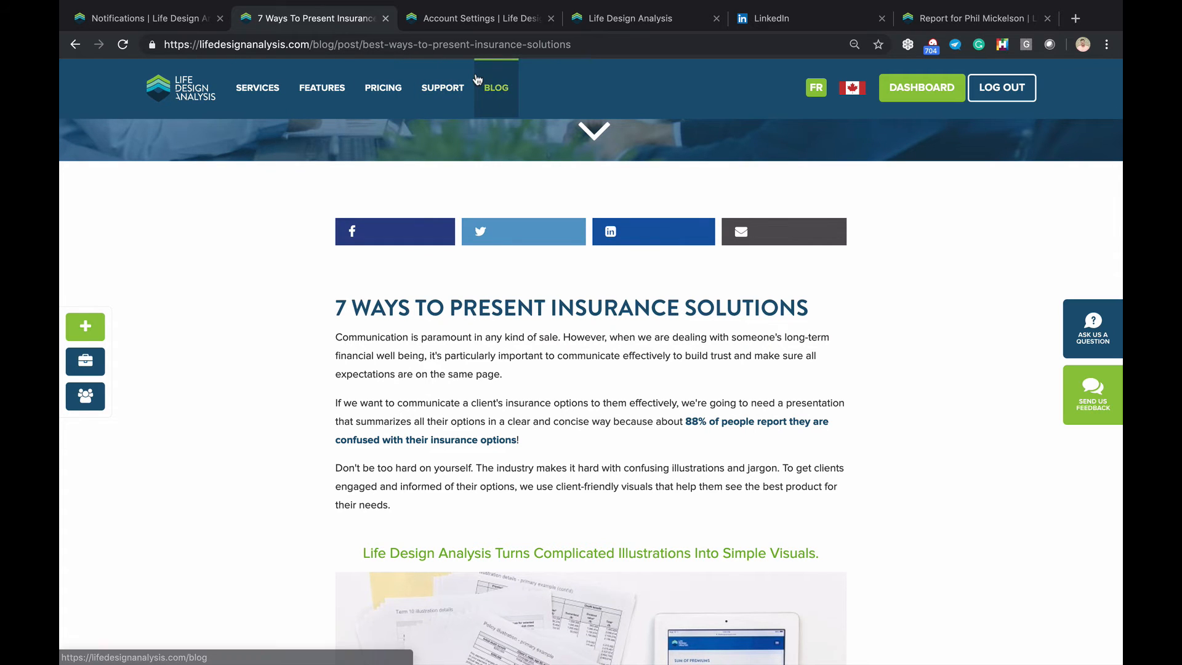
scroll(544, 74, down, 5)
scroll(545, 74, down, 2)
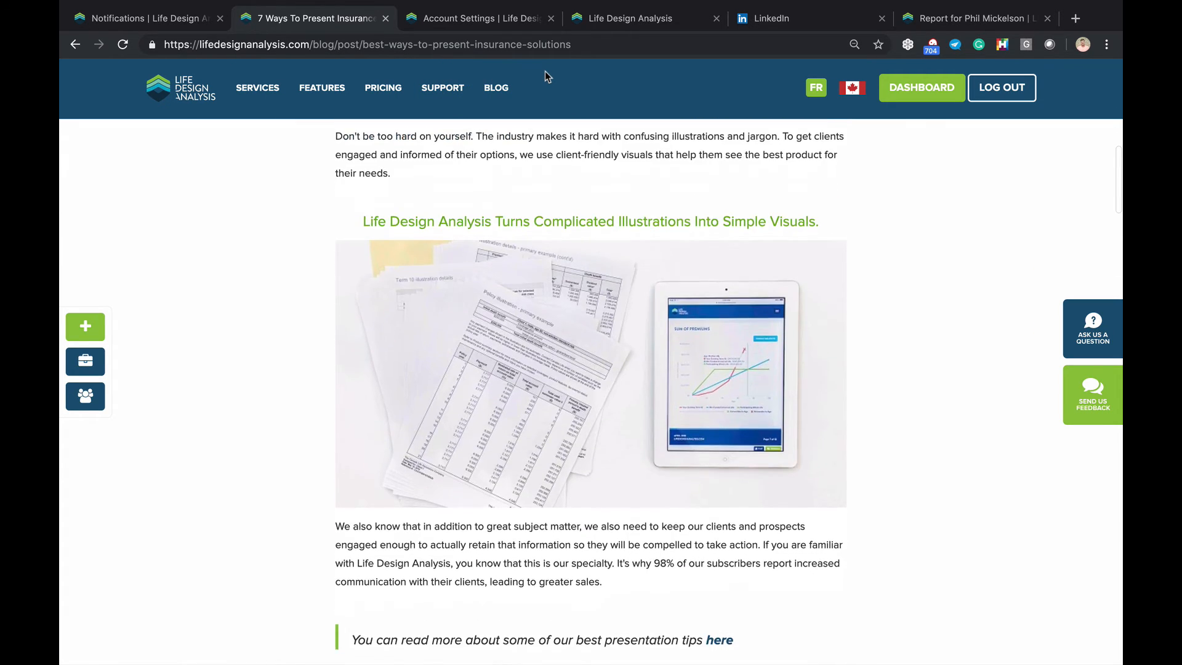
scroll(545, 74, up, 1)
scroll(656, 223, down, 1)
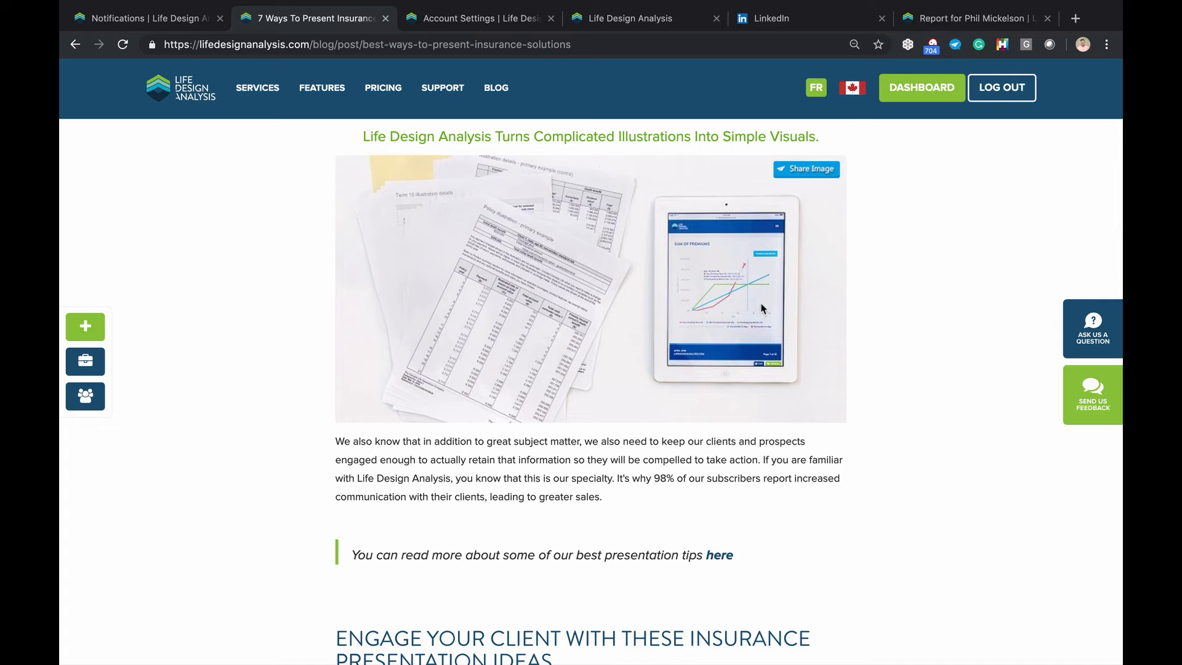
scroll(762, 307, up, 2)
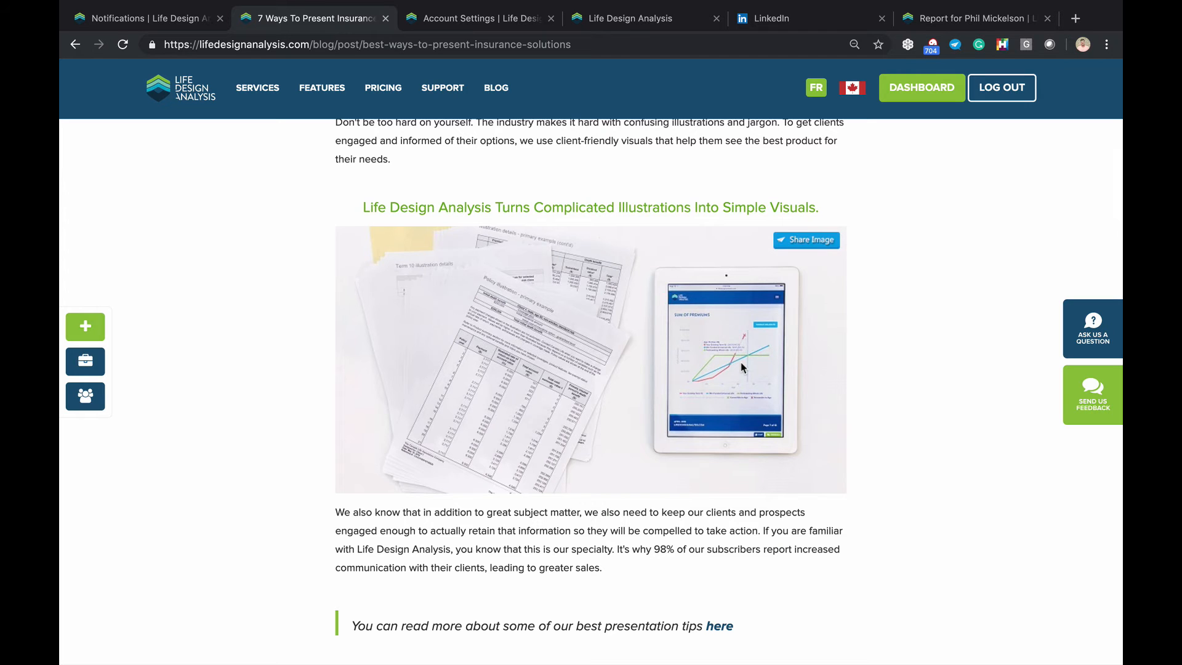
scroll(740, 363, down, 2)
scroll(741, 364, down, 10)
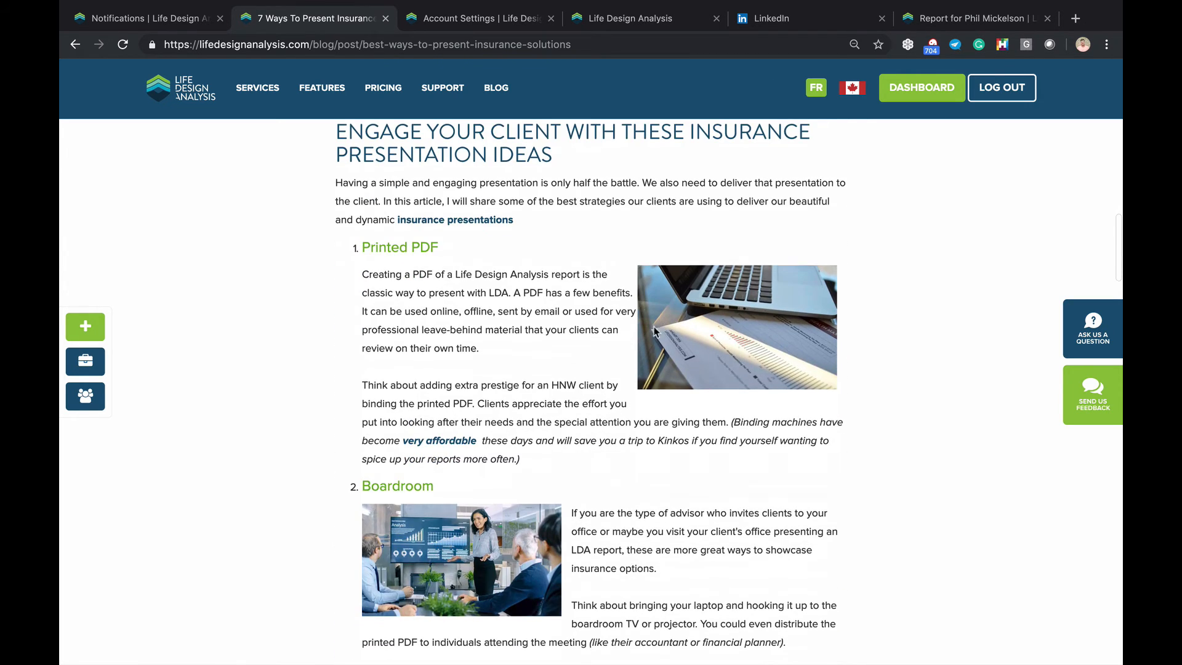
scroll(390, 288, down, 6)
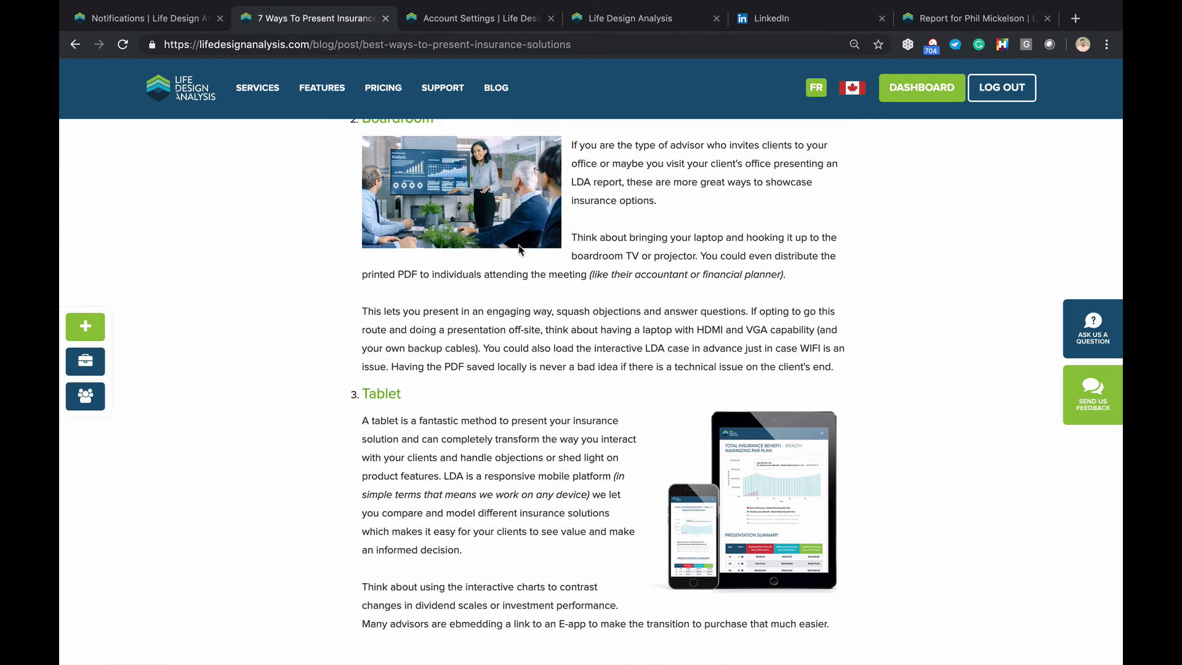
scroll(519, 250, down, 3)
scroll(518, 249, down, 6)
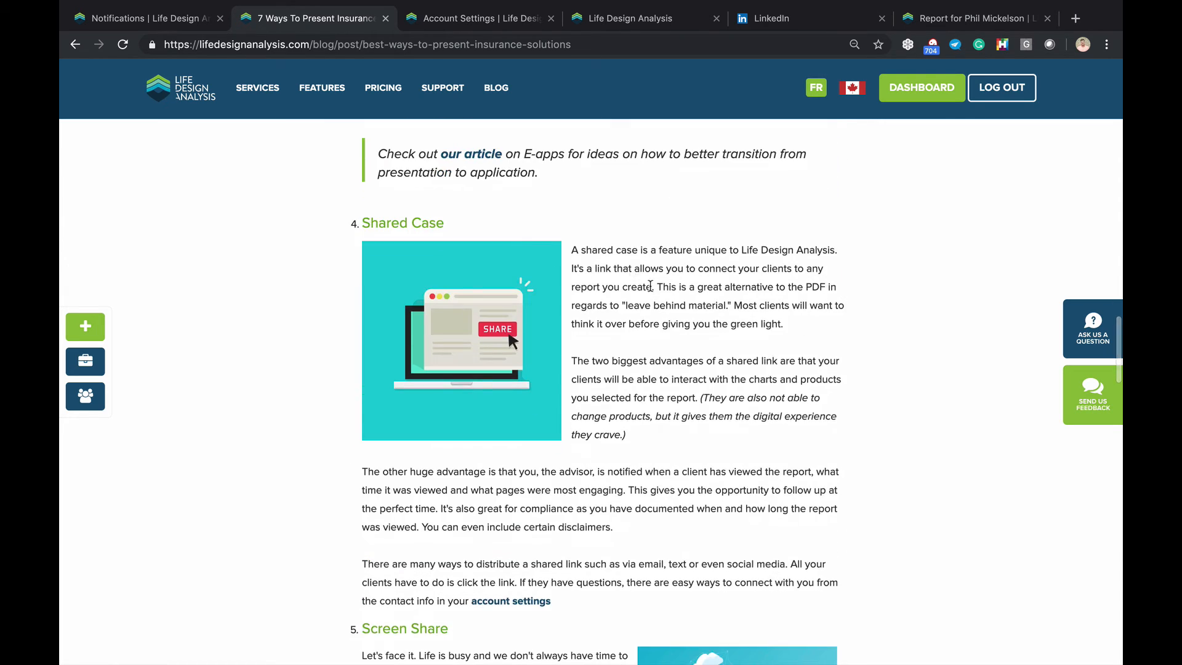
scroll(634, 272, down, 1)
scroll(649, 283, down, 5)
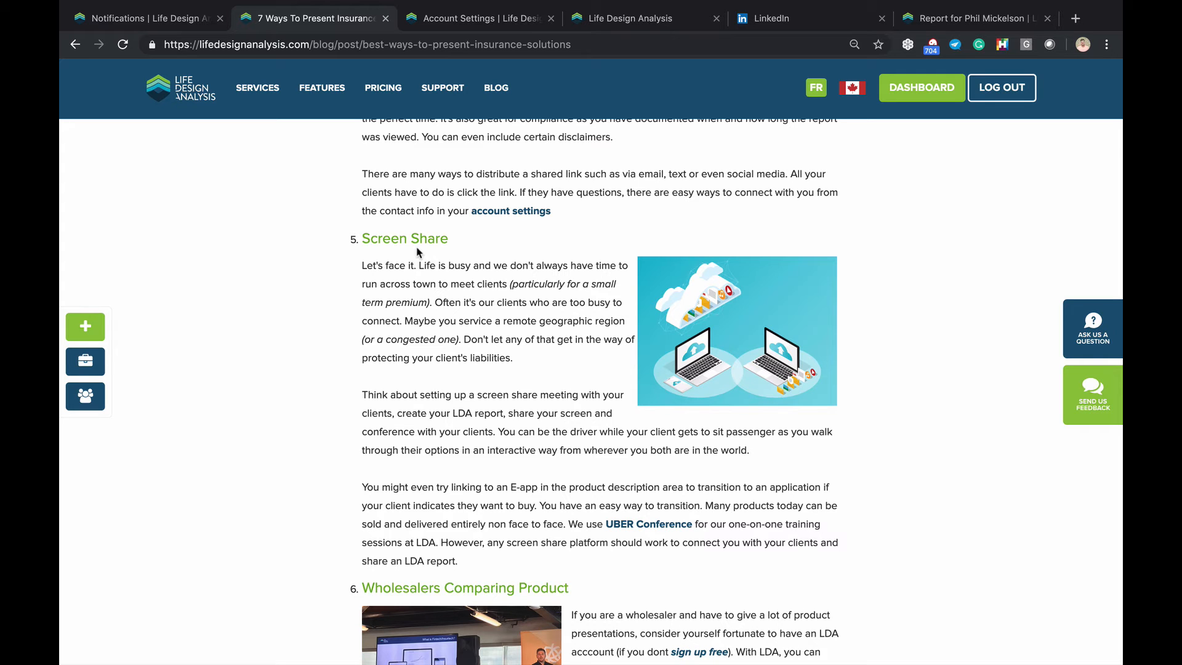
scroll(431, 251, down, 1)
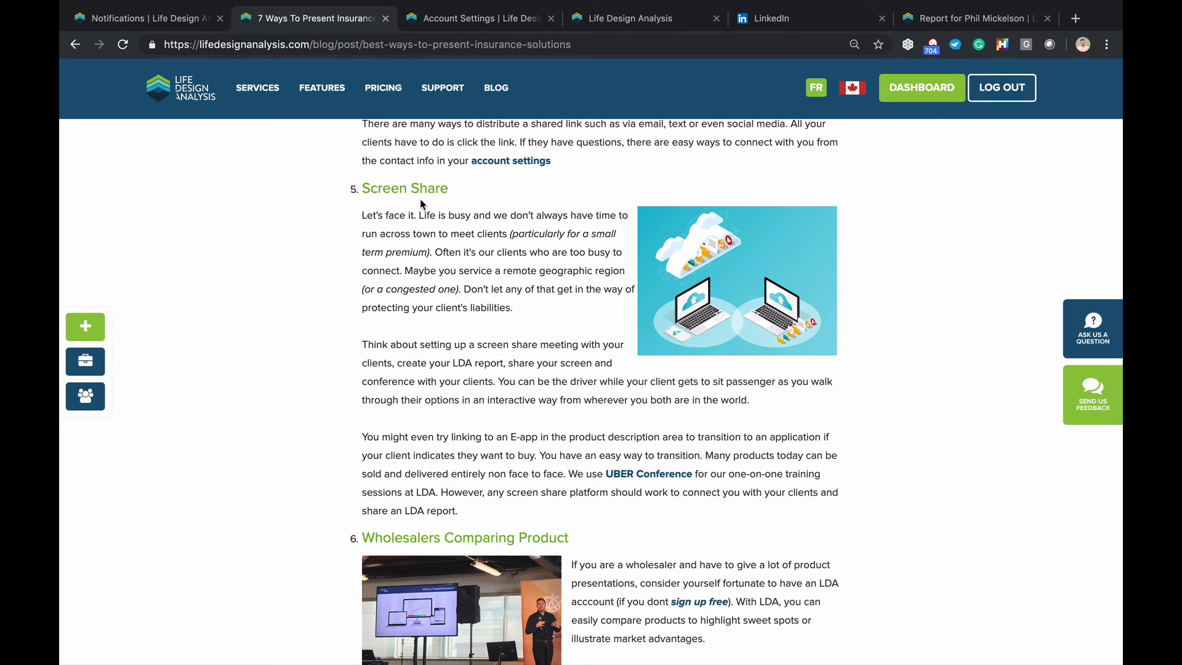
scroll(422, 204, down, 1)
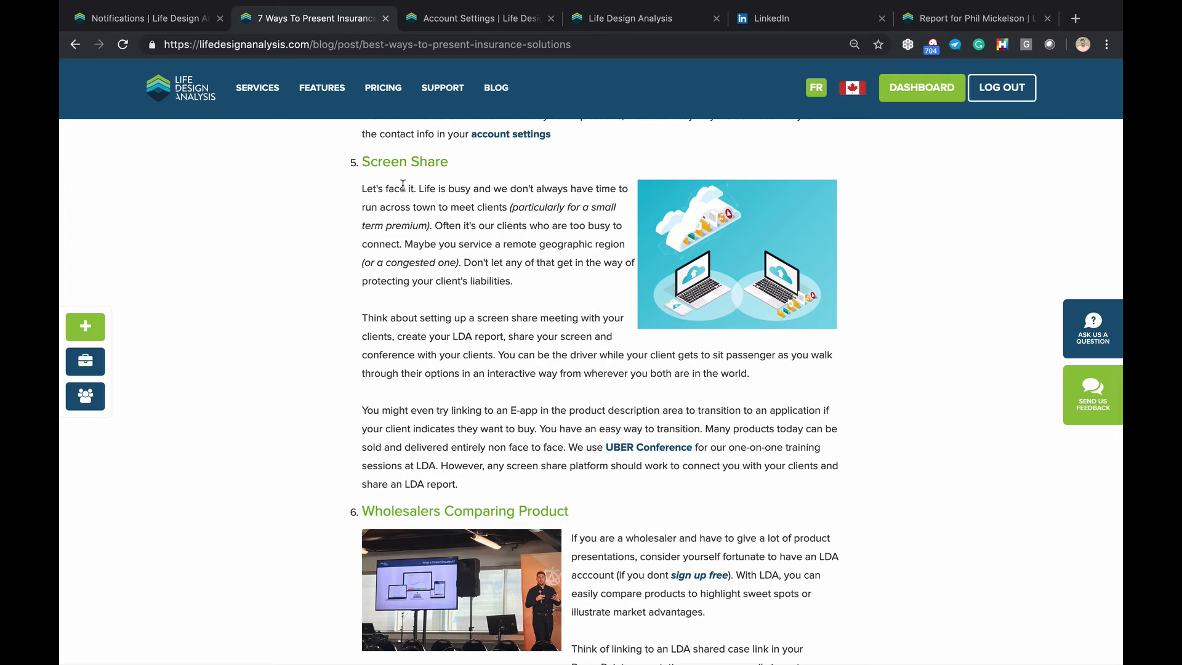
scroll(402, 184, down, 1)
scroll(403, 197, up, 1)
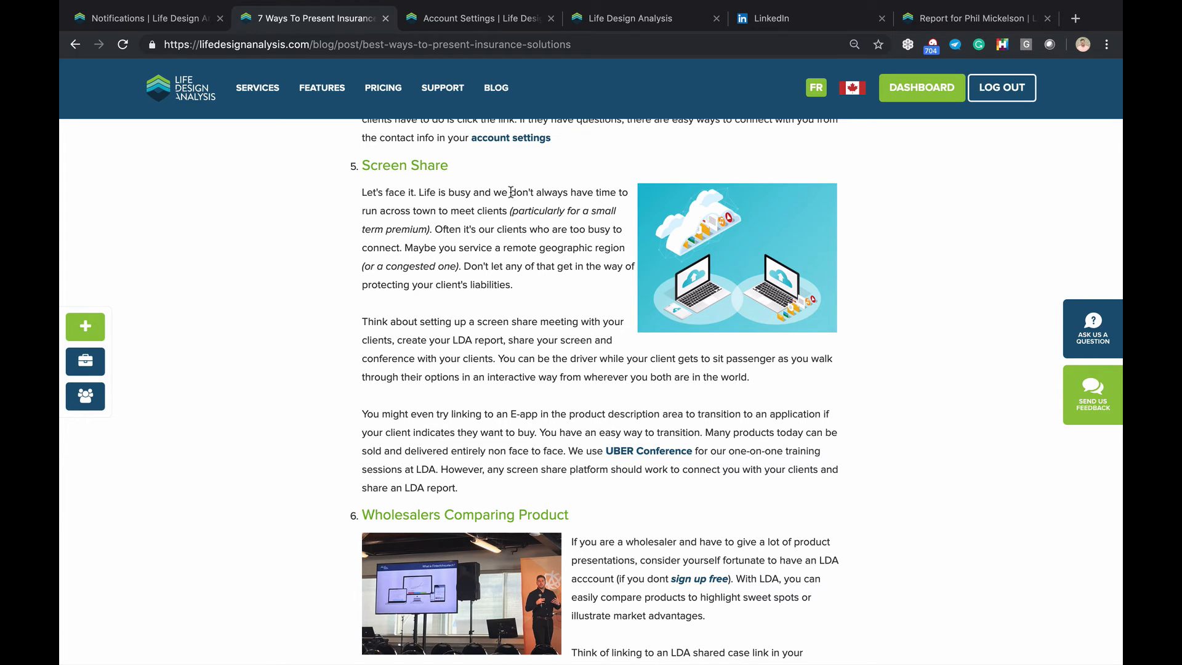
scroll(511, 192, down, 1)
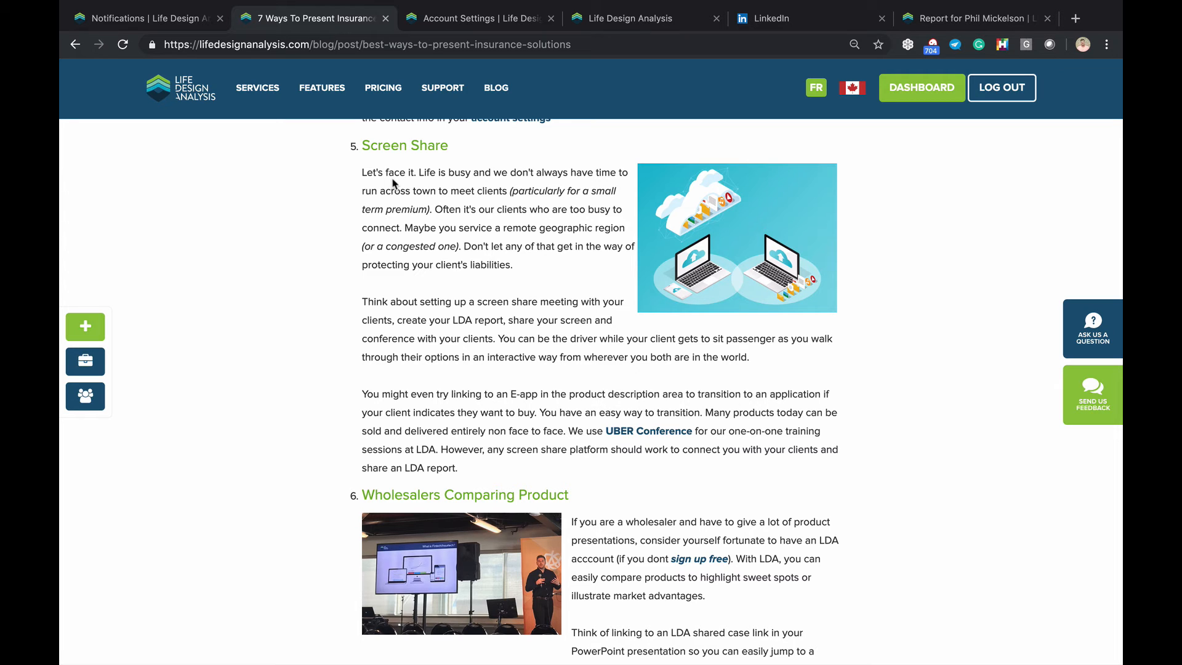
scroll(393, 183, down, 4)
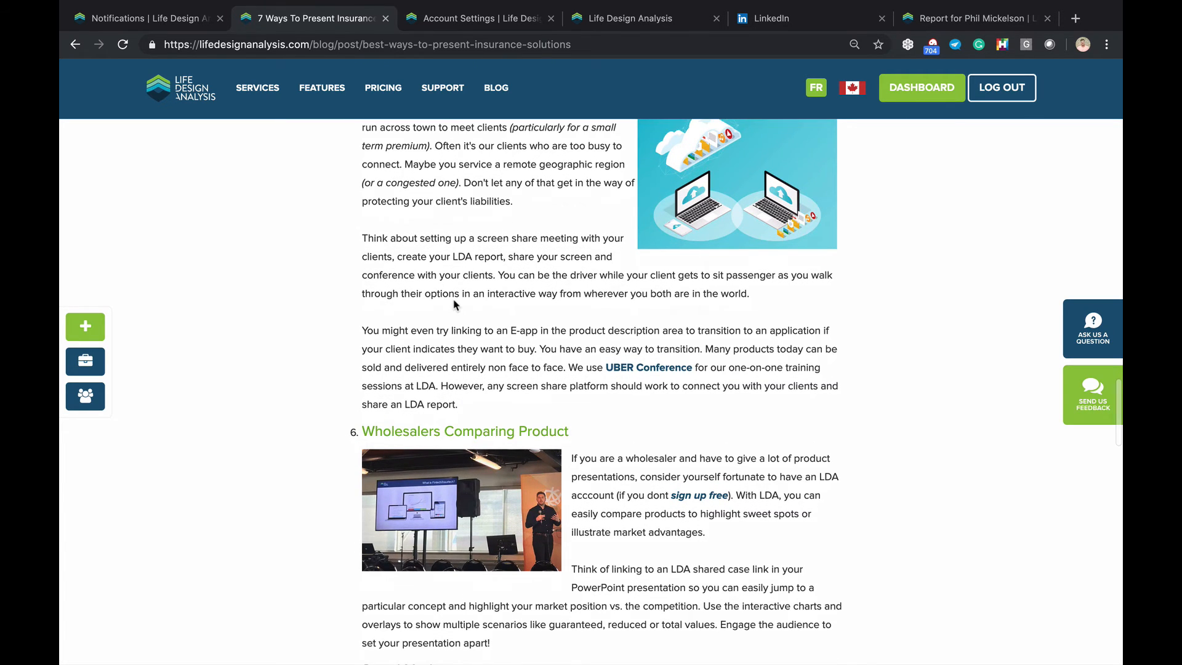
scroll(456, 278, down, 1)
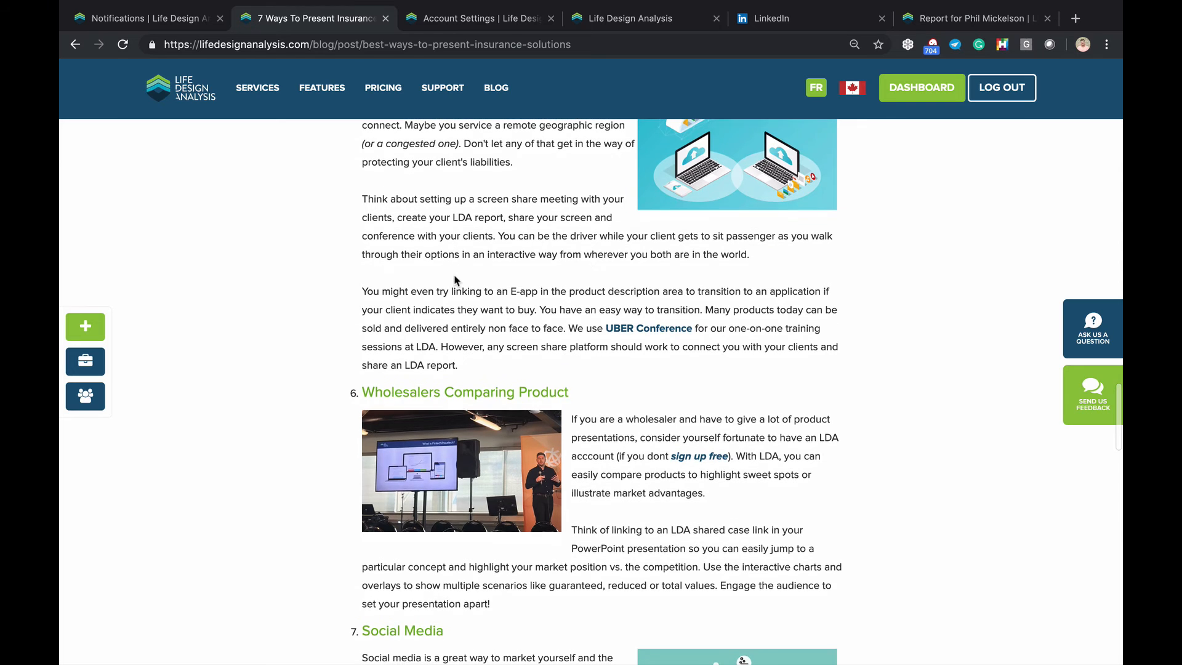
scroll(520, 301, up, 4)
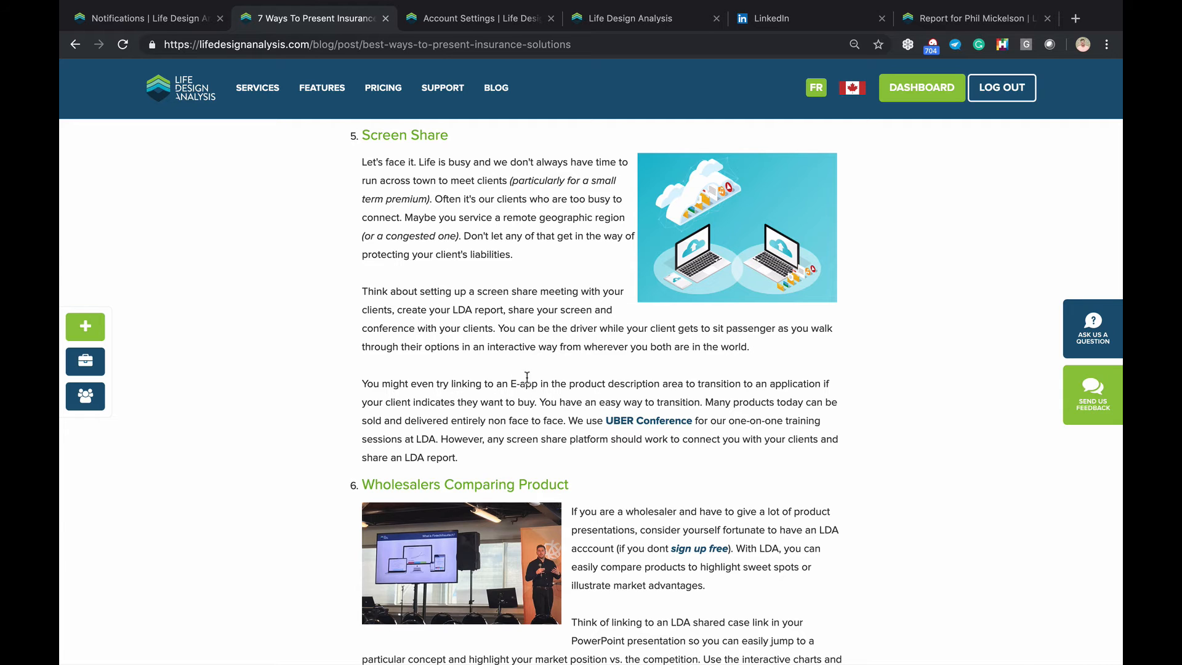
scroll(557, 379, down, 4)
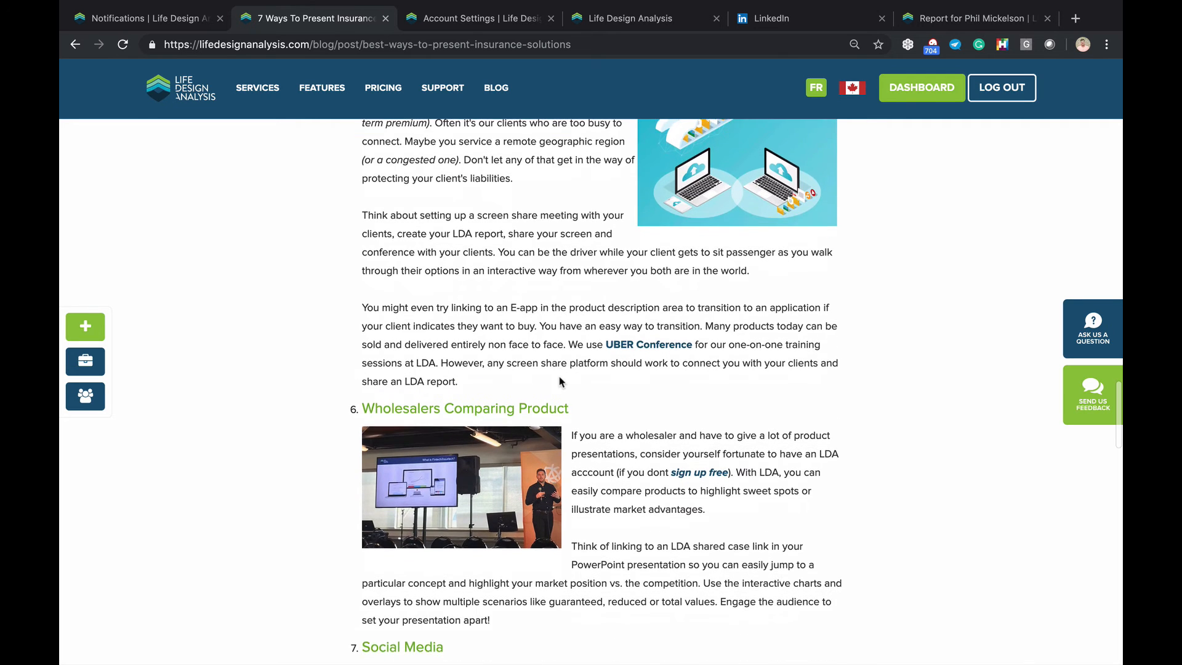
scroll(560, 380, down, 5)
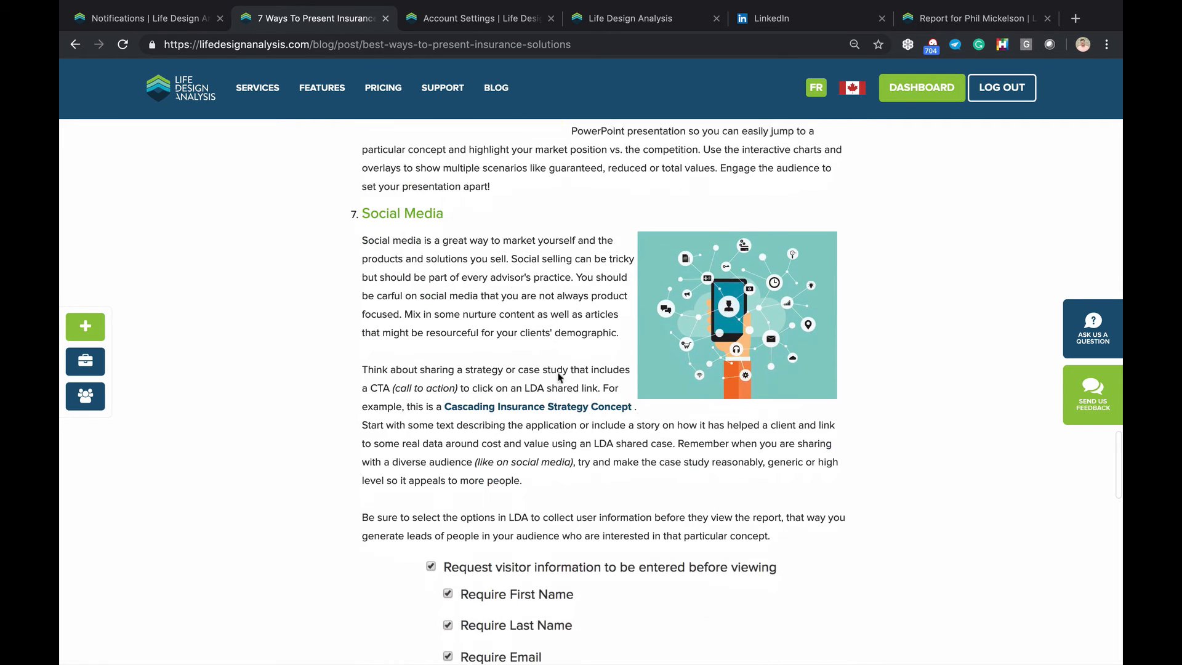
scroll(490, 276, down, 3)
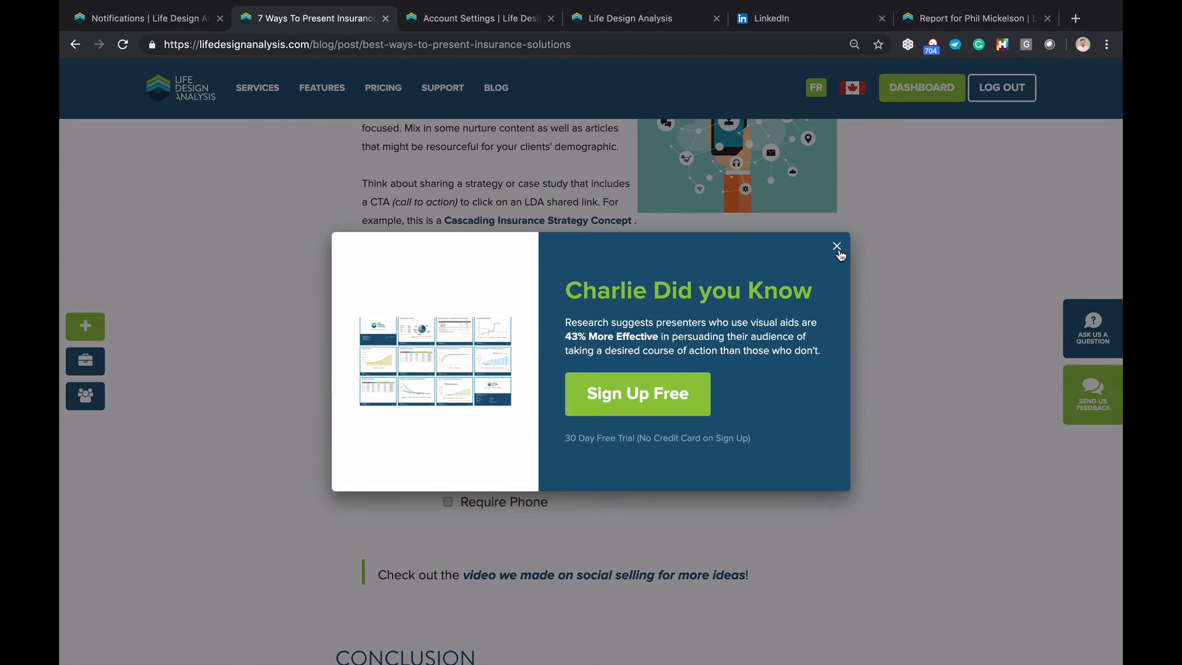
Dismiss the tip popup, read the Screen Share section, and return to the Notifications list
click(837, 248)
scroll(620, 379, down, 2)
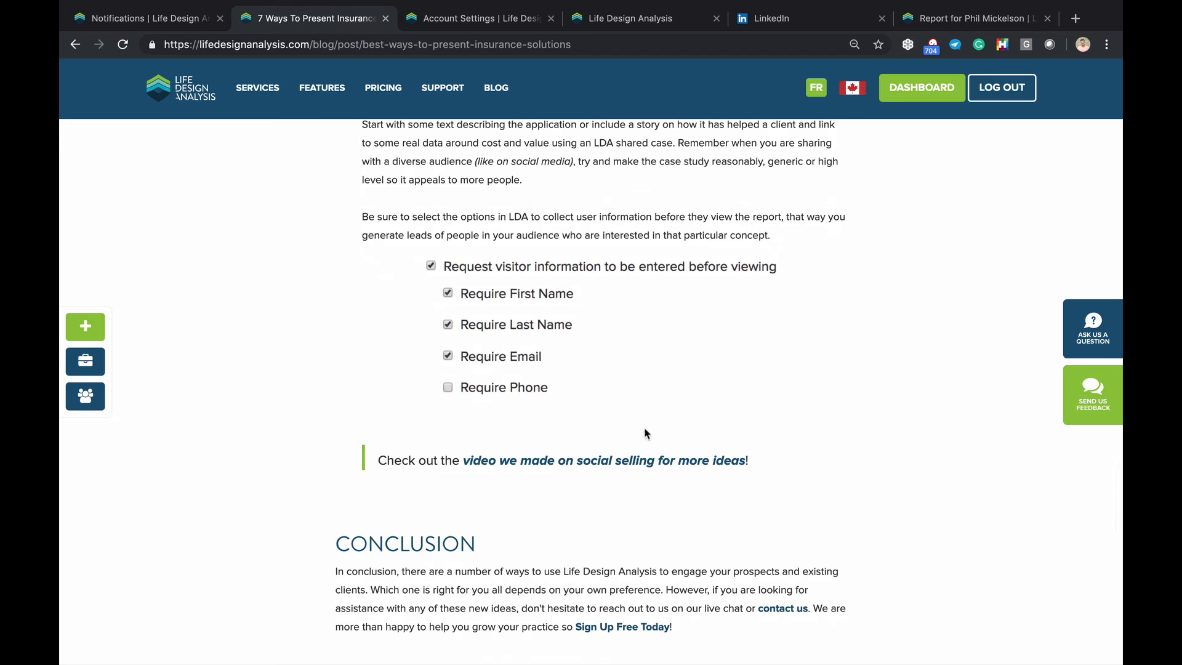
scroll(640, 430, down, 2)
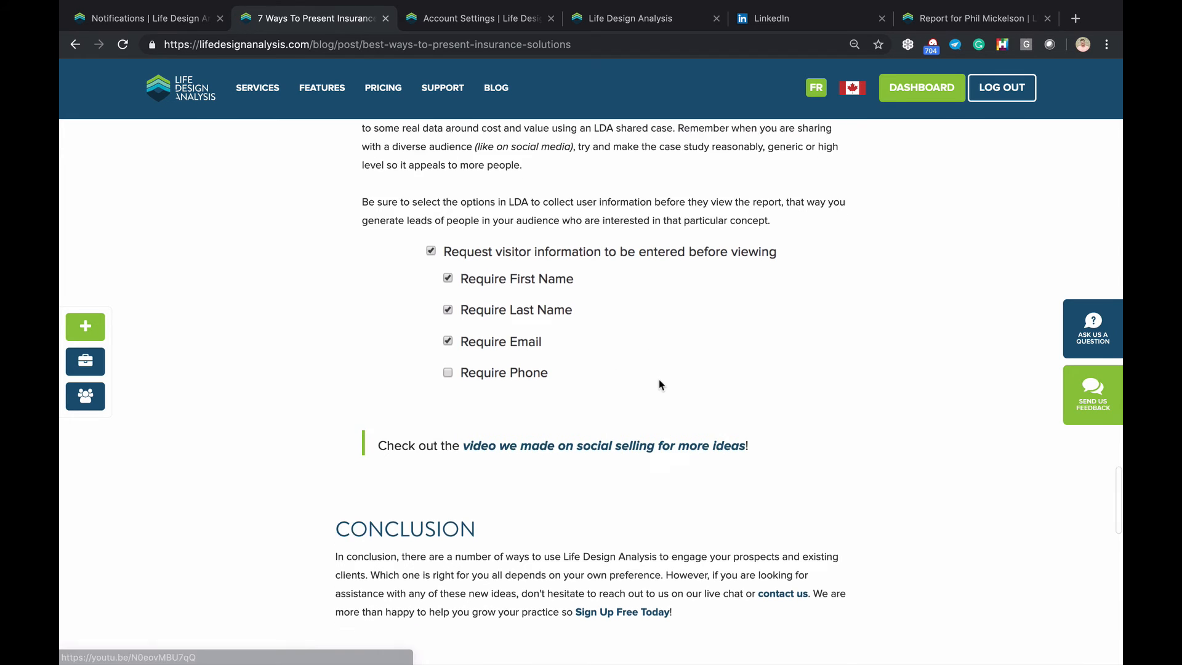
scroll(658, 384, up, 15)
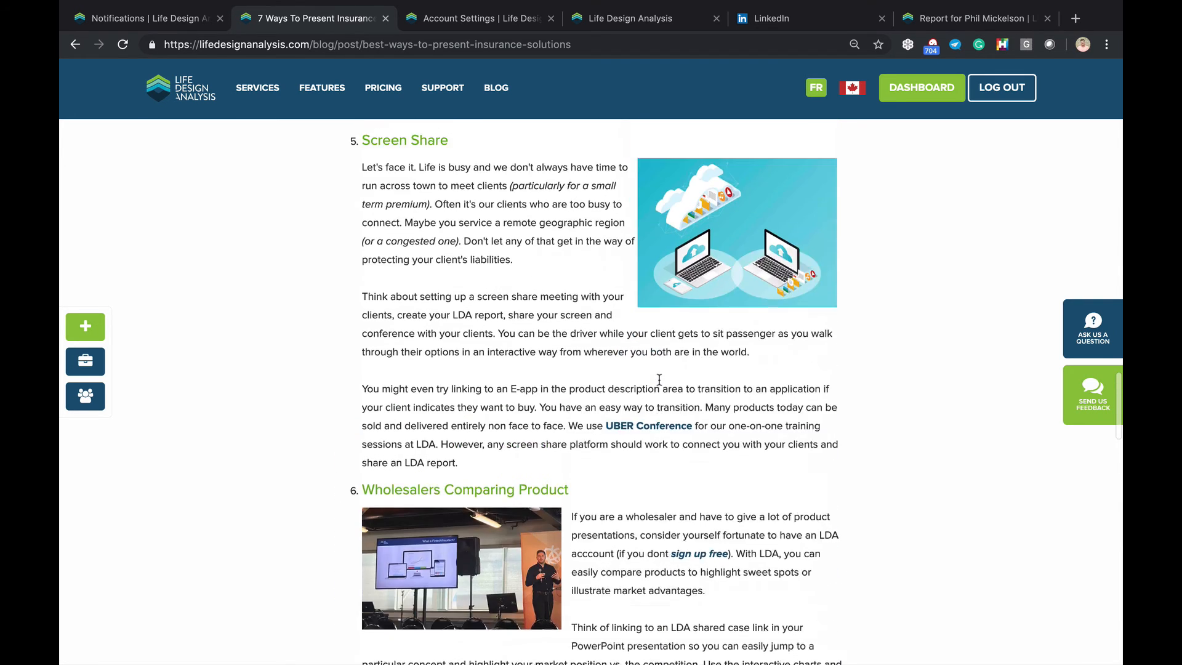
scroll(659, 380, up, 4)
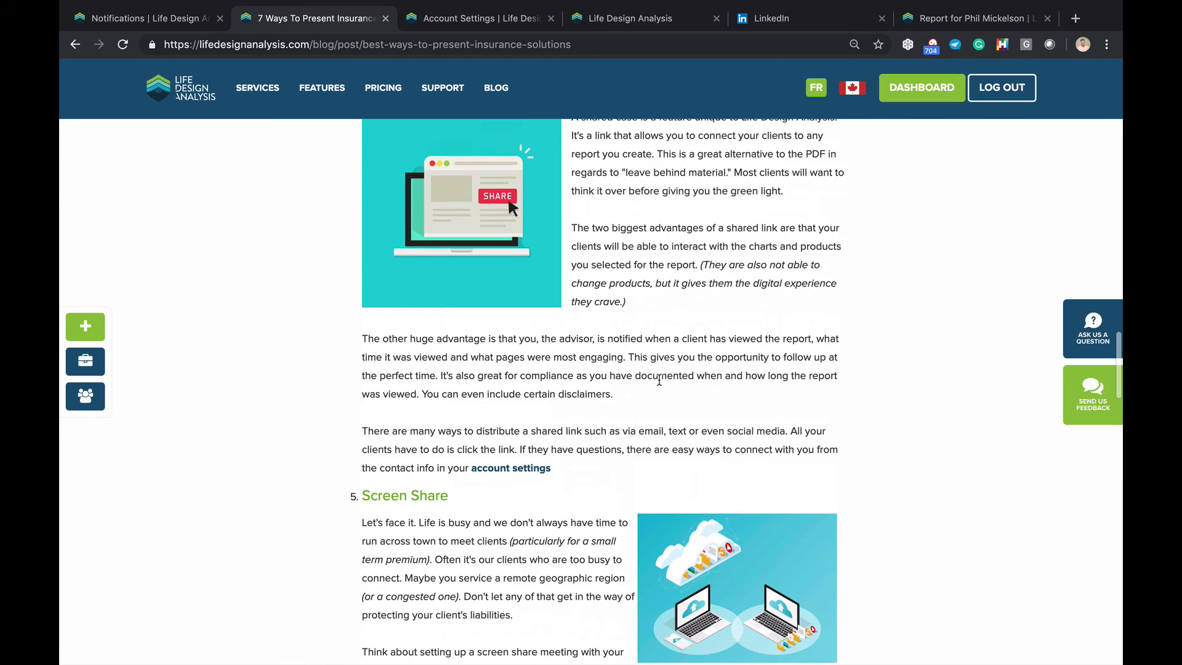
scroll(659, 380, down, 1)
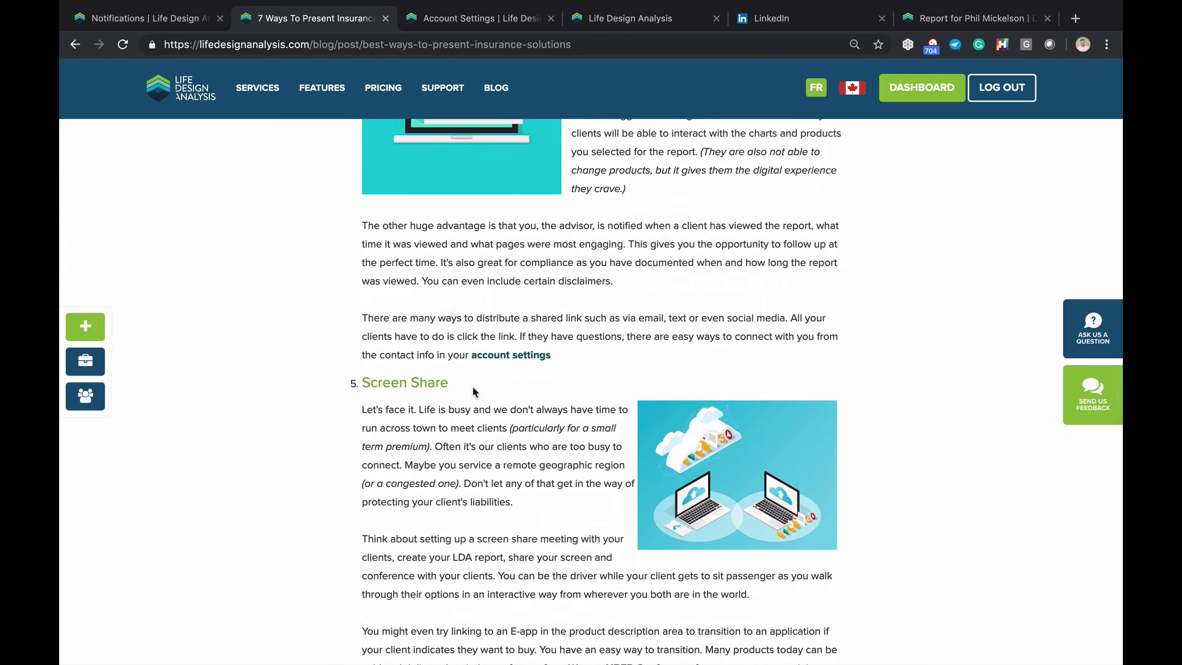
scroll(472, 391, down, 1)
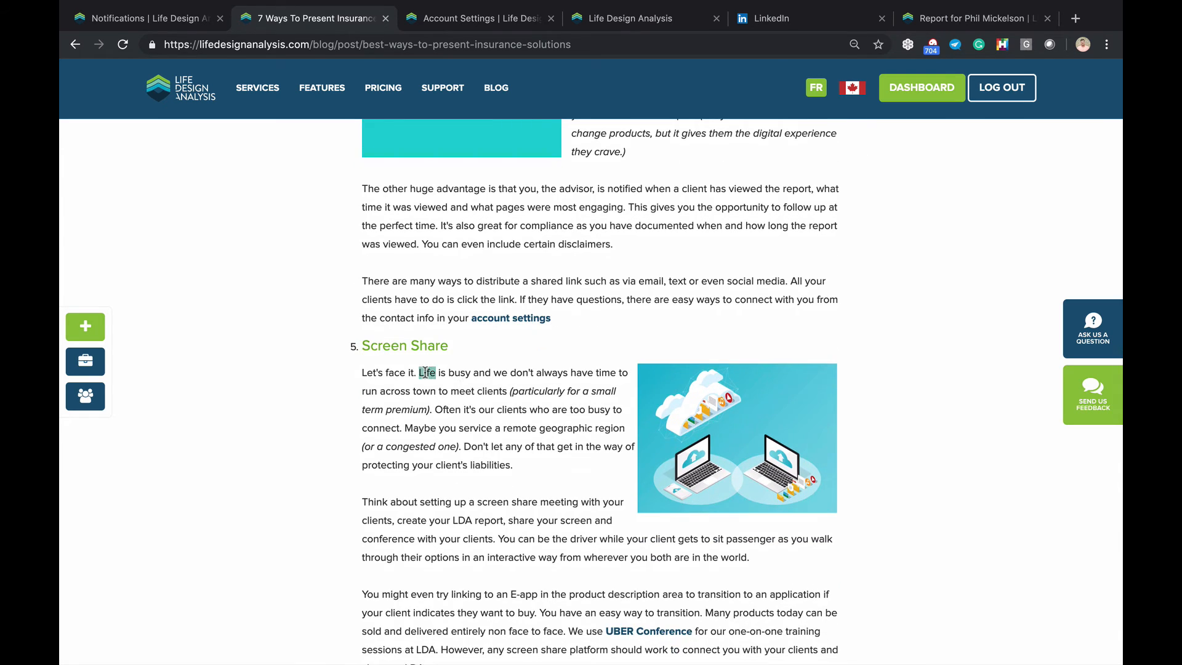
triple_click(424, 373)
scroll(425, 372, down, 1)
drag(451, 309, 362, 315)
scroll(459, 383, up, 15)
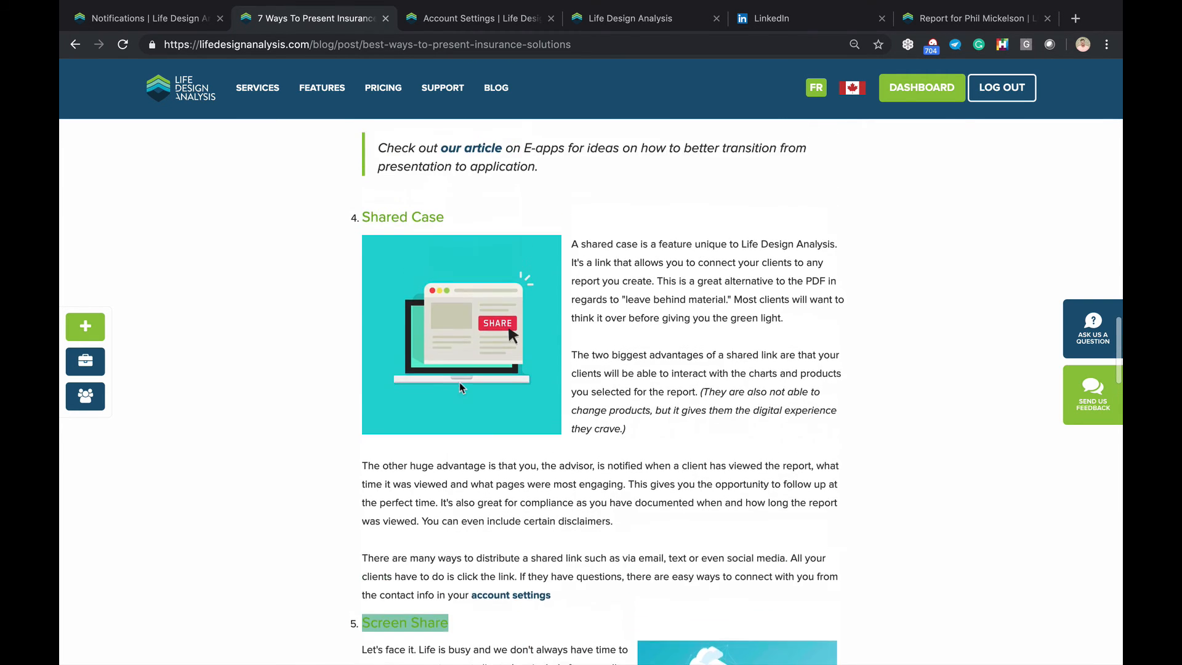
scroll(459, 386, up, 7)
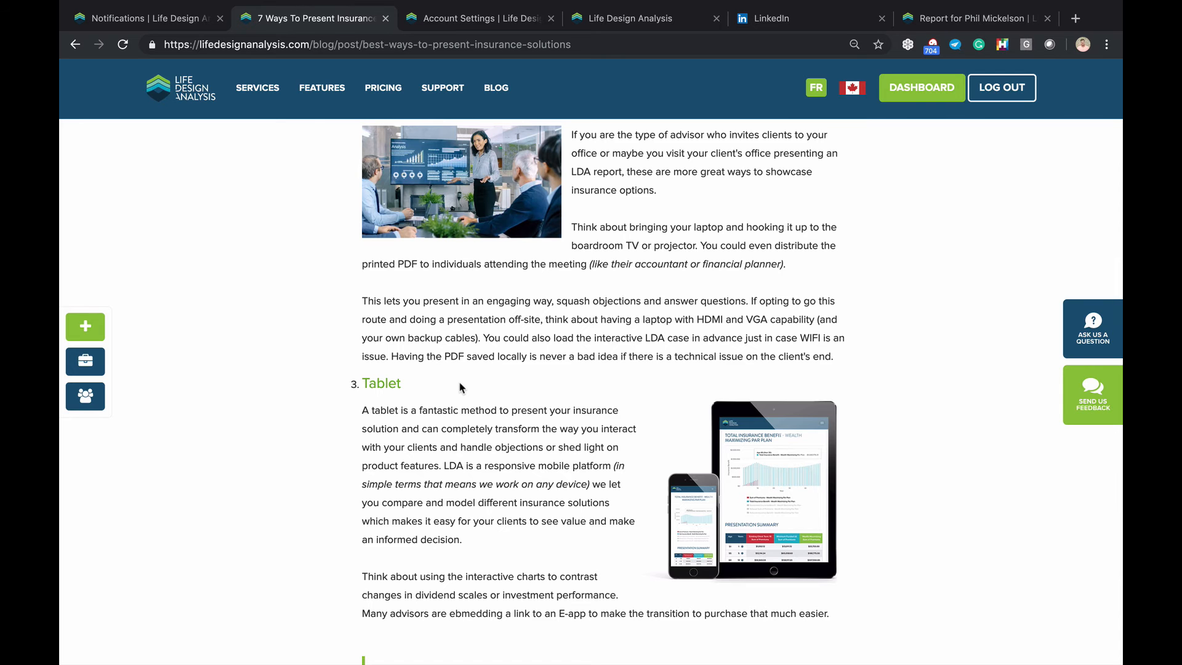
scroll(472, 396, up, 15)
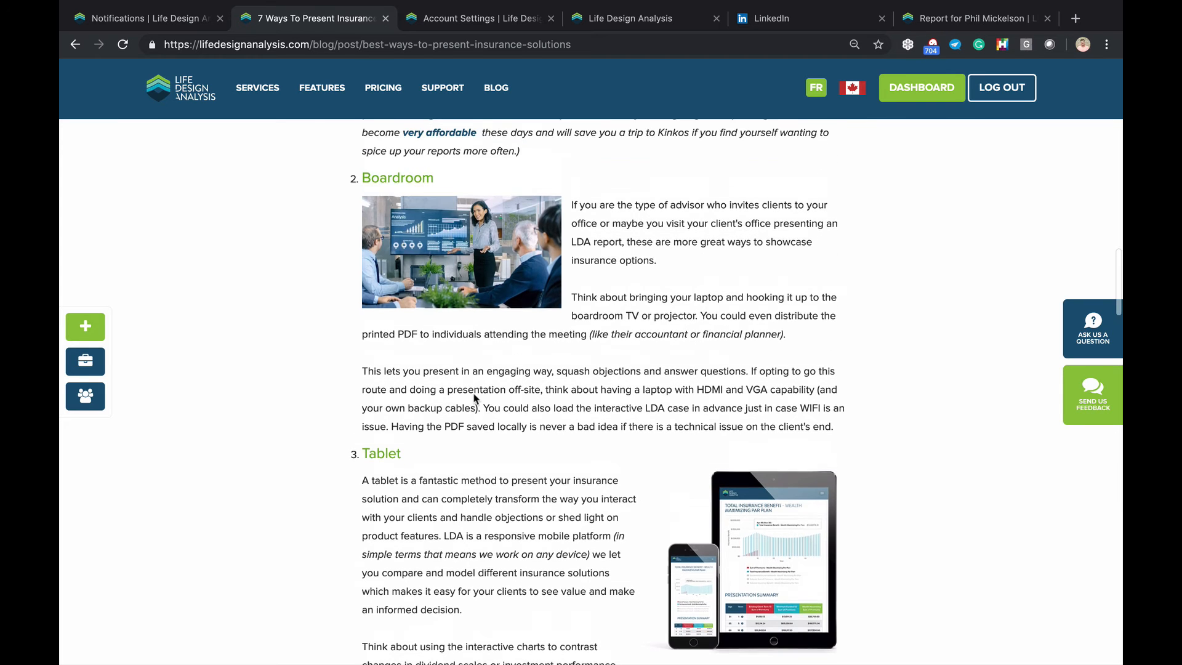
scroll(474, 397, up, 10)
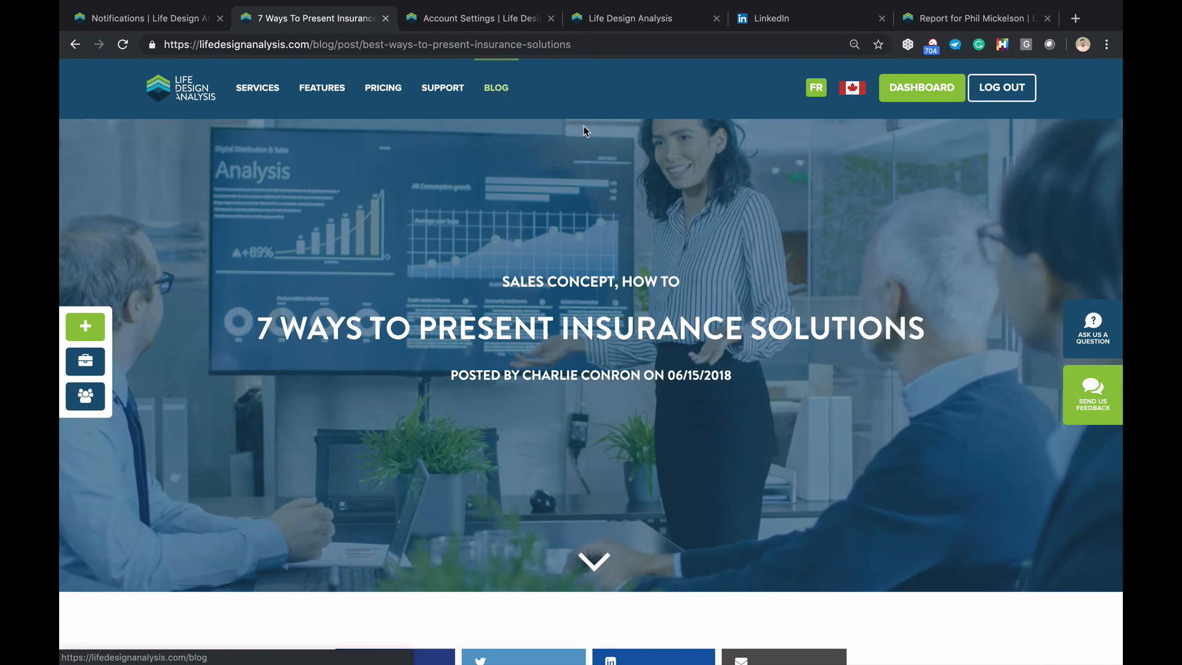
click(113, 21)
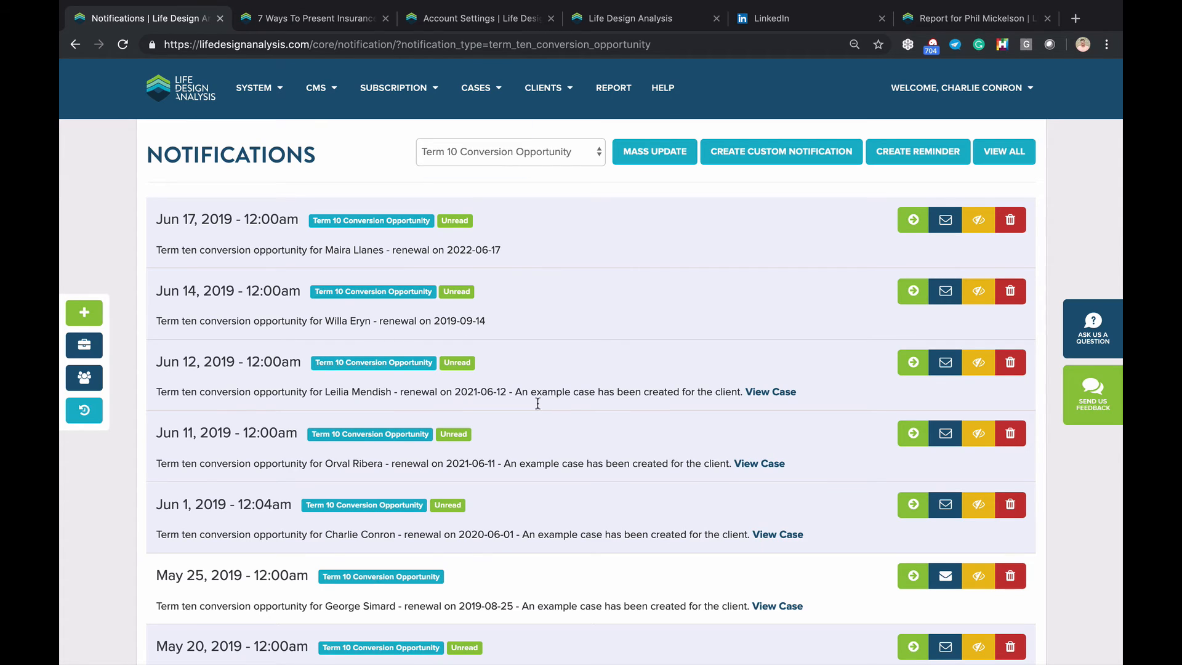
Go back to the Dashboard, close the monthly webinar popup, and open Manage Cases
click(77, 46)
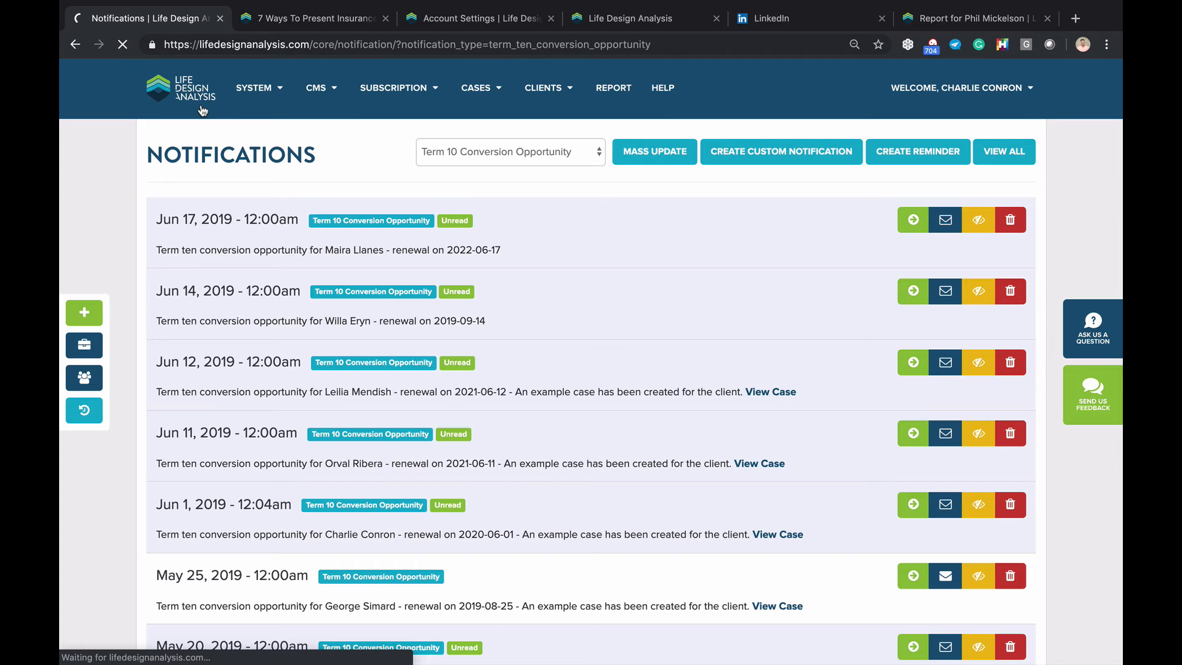
mouse_move(240, 122)
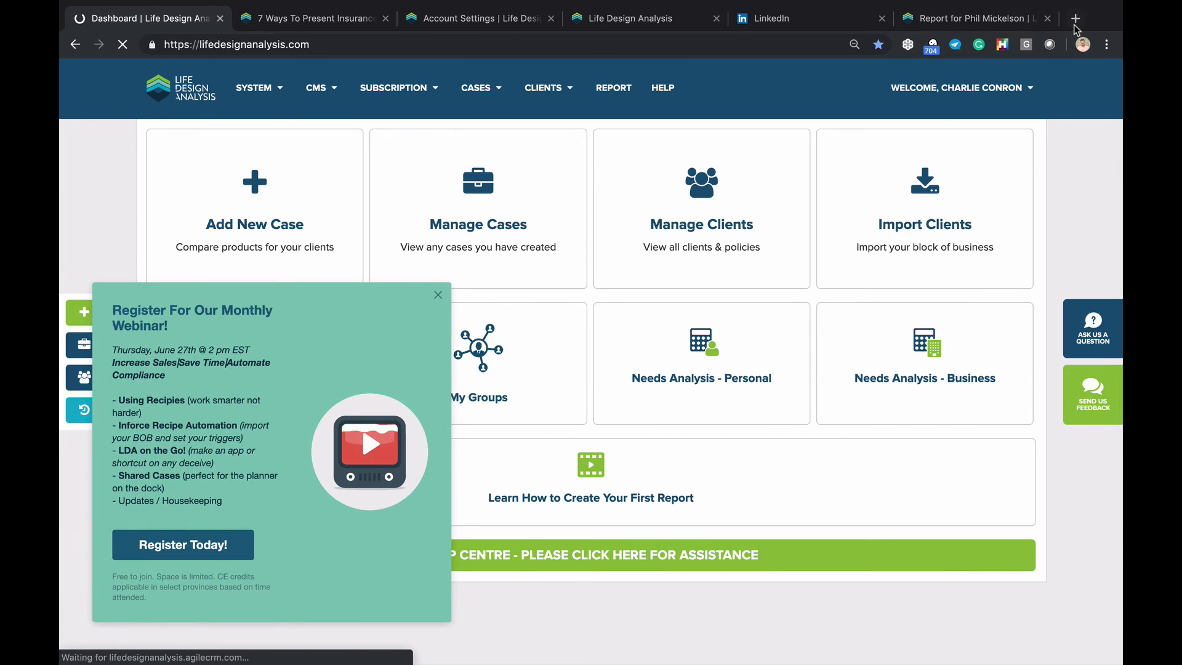
click(441, 290)
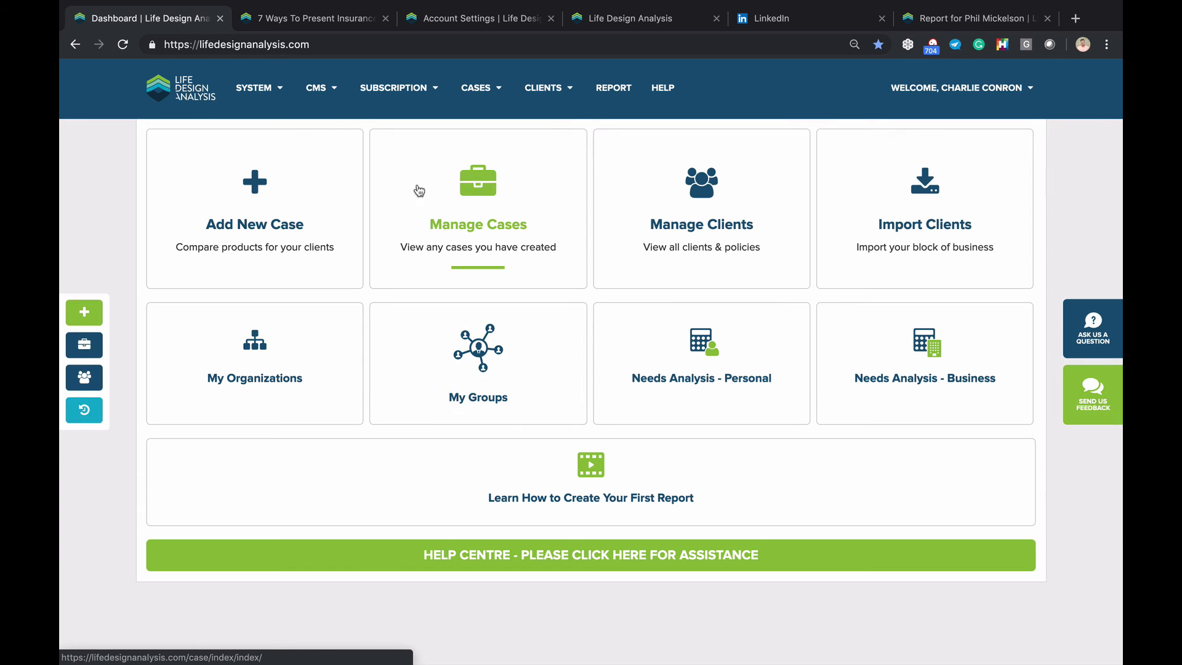
click(460, 181)
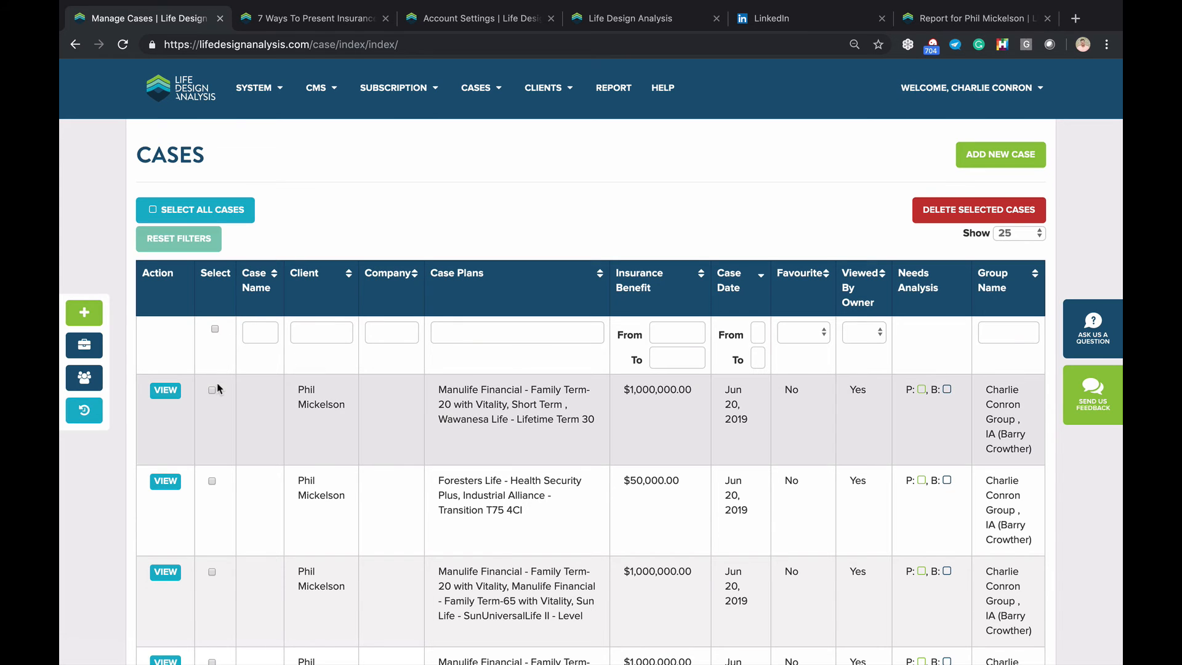
Tick the $1,000,000 Family Term-65 case and the $10,000,000 XYZ Corp Sun Life Whole Life case
scroll(216, 382, down, 1)
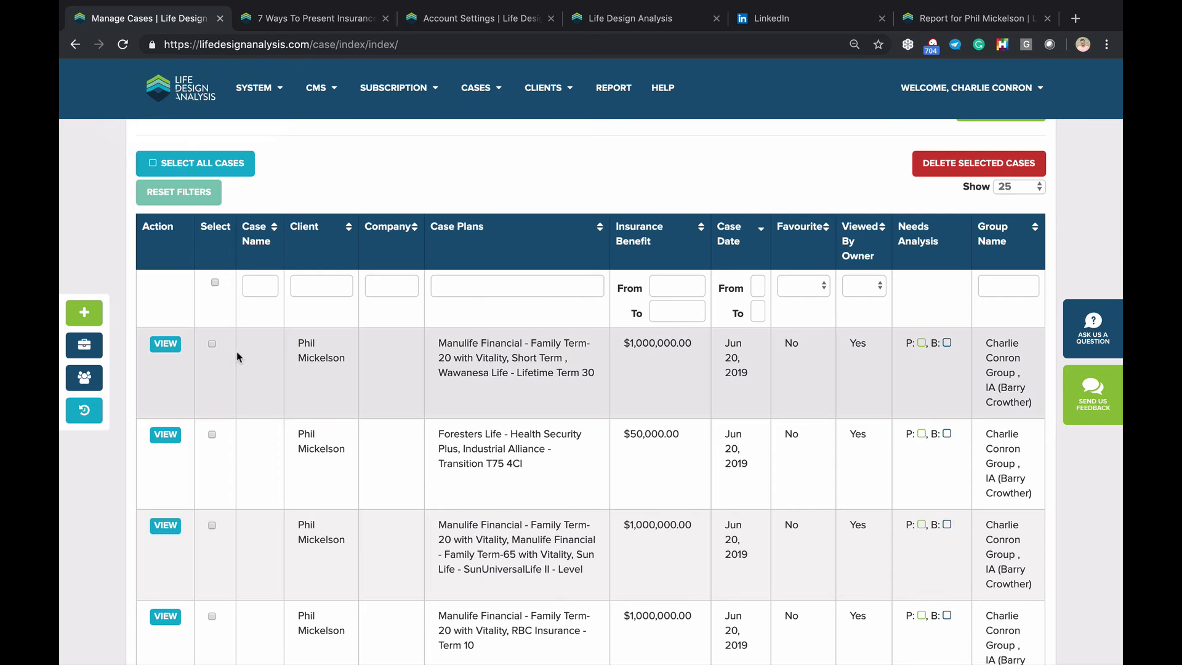
scroll(238, 357, down, 1)
scroll(238, 357, down, 3)
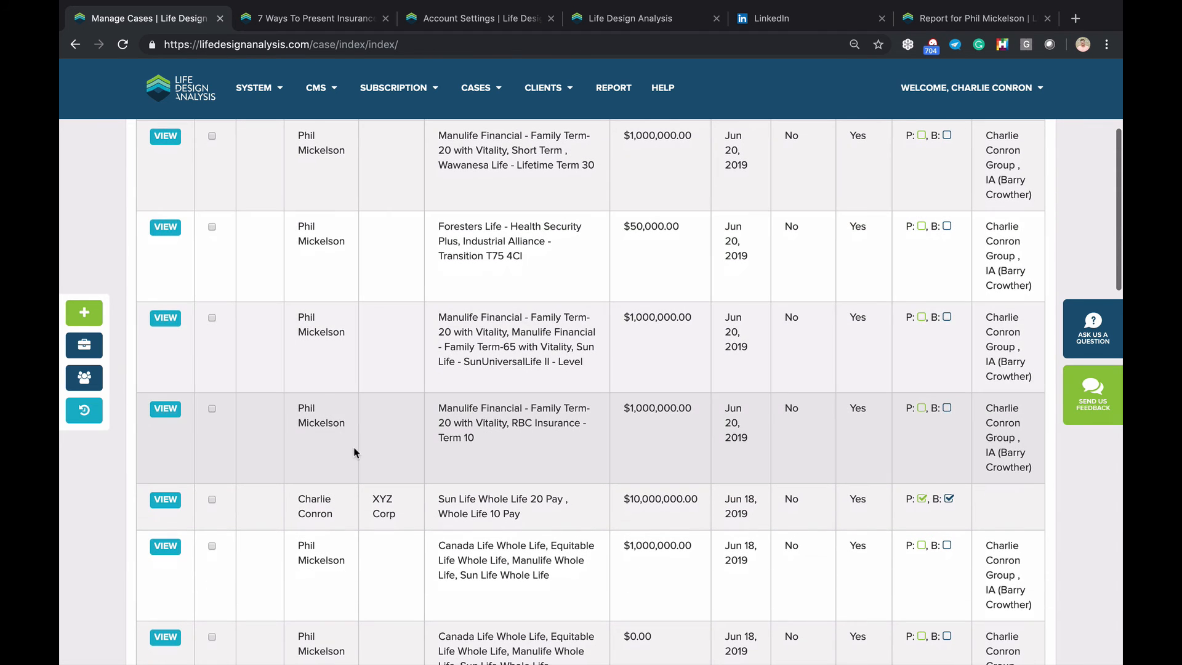
scroll(443, 271, up, 2)
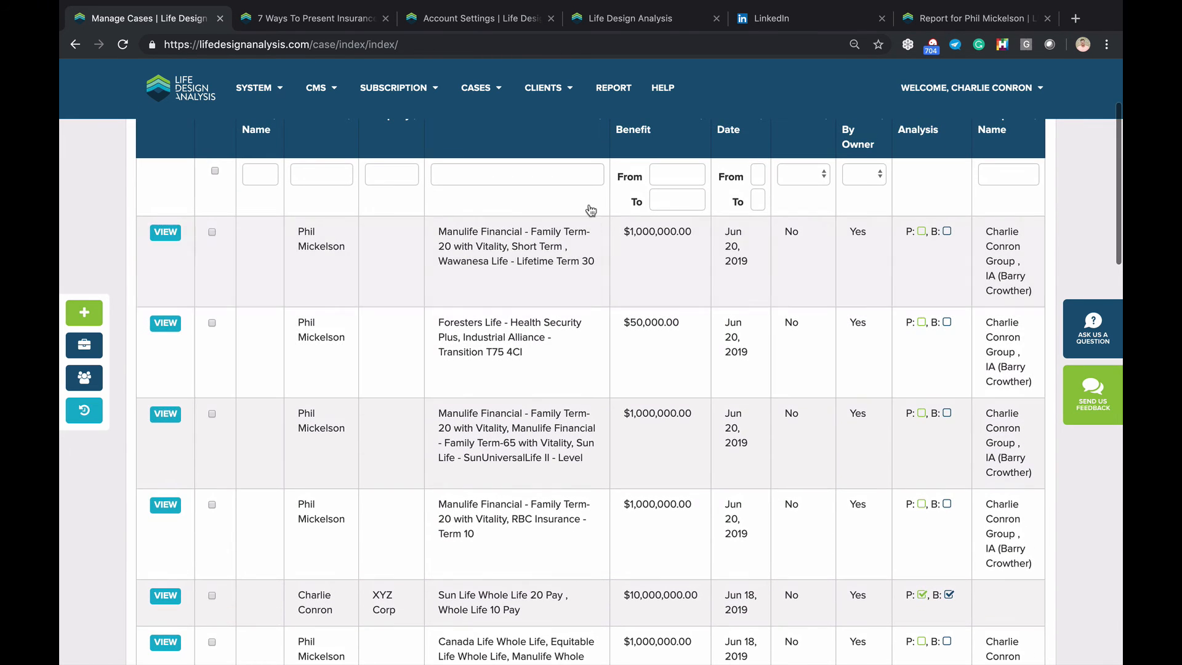
scroll(497, 484, down, 1)
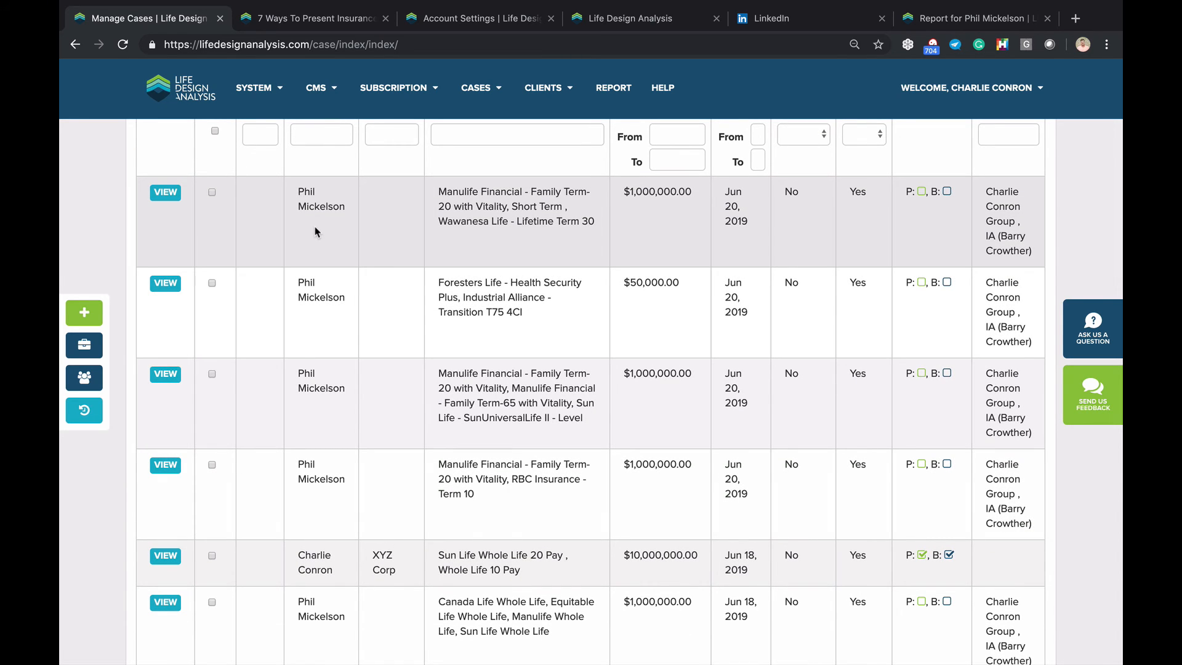
scroll(315, 232, down, 1)
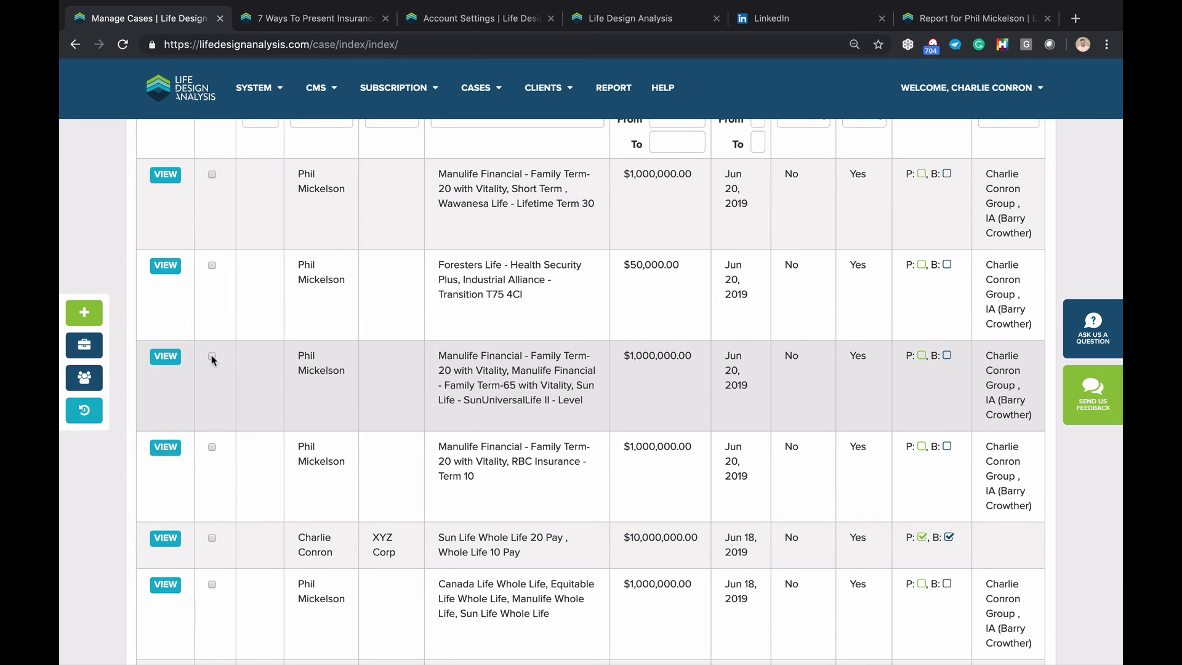
click(212, 357)
scroll(222, 430, down, 2)
click(212, 505)
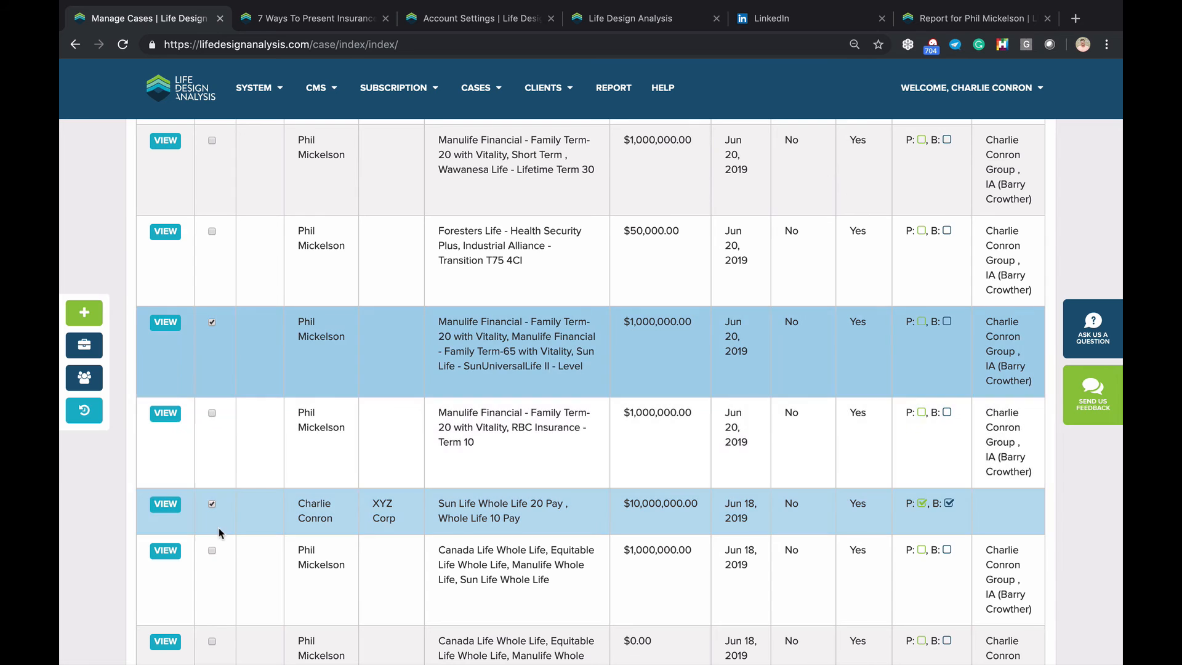
scroll(269, 470, up, 5)
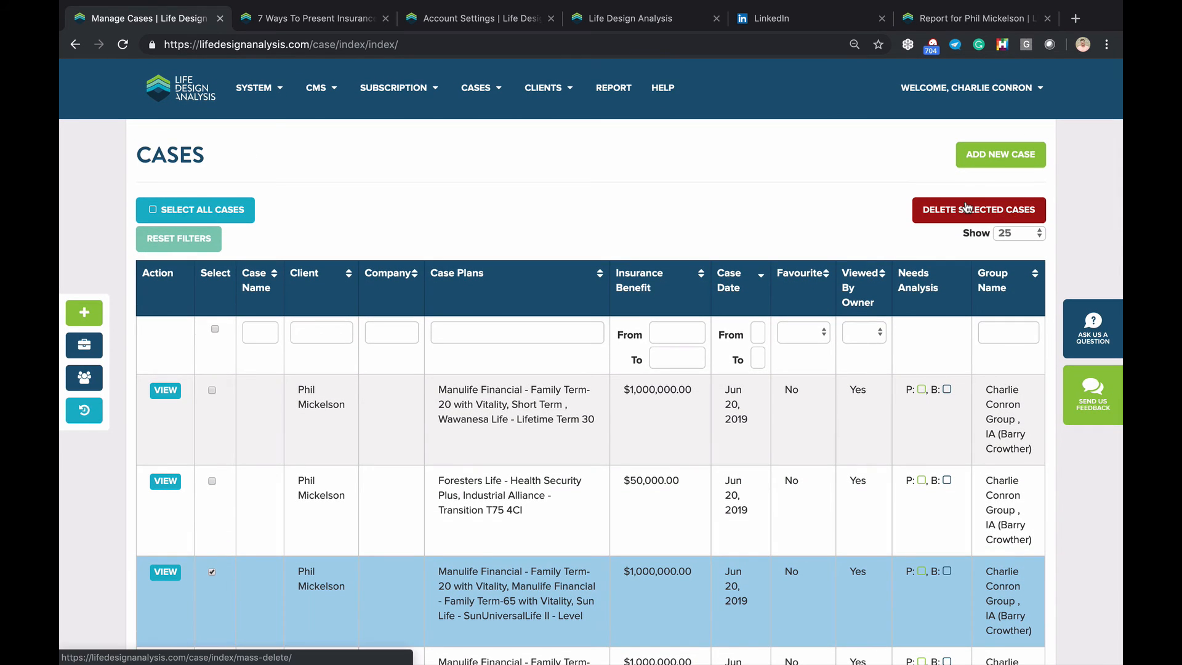
Permanently delete both selected cases, confirming with DELETE, then return to the dashboard
click(966, 207)
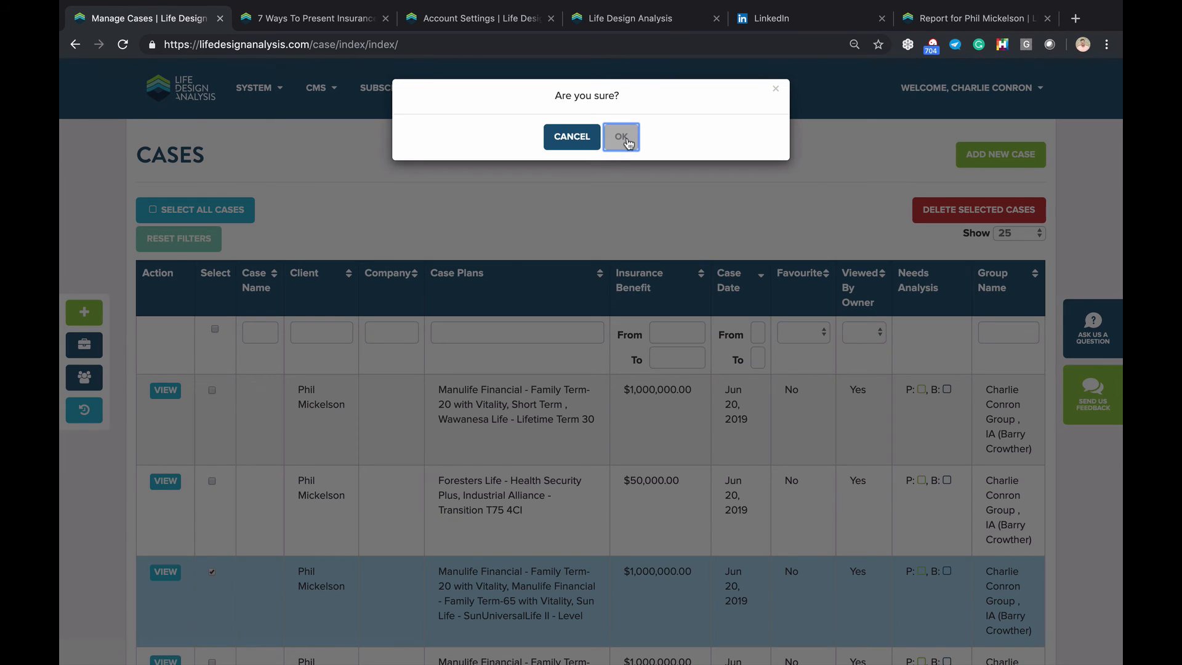
click(627, 143)
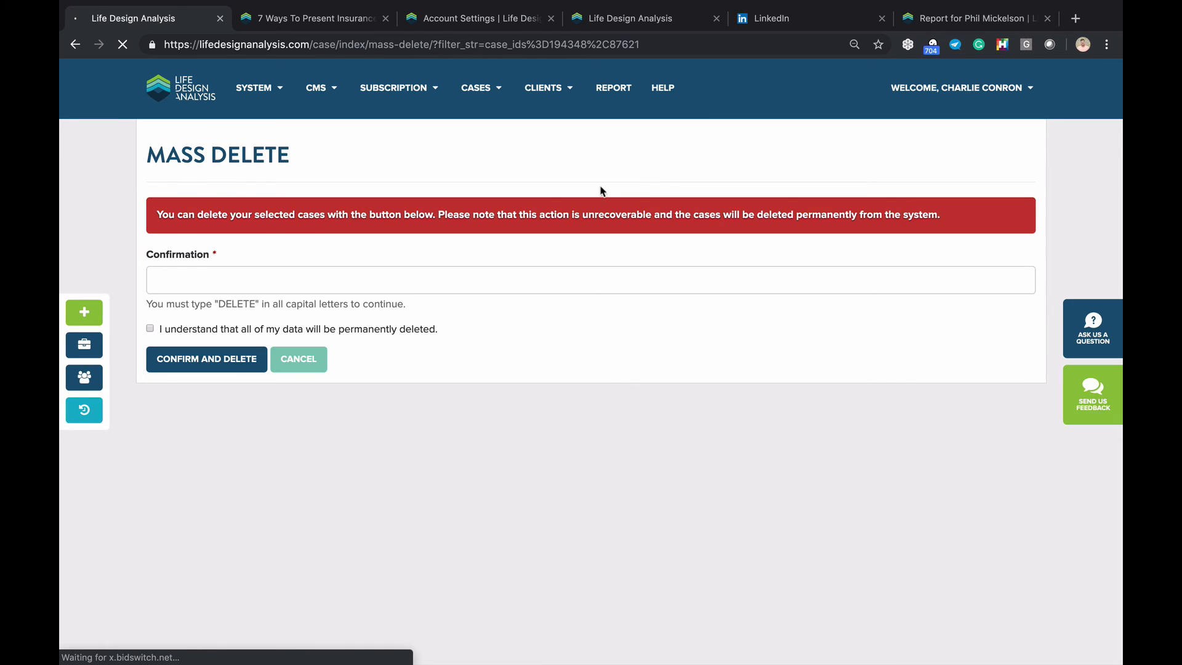
click(208, 281)
text(D)
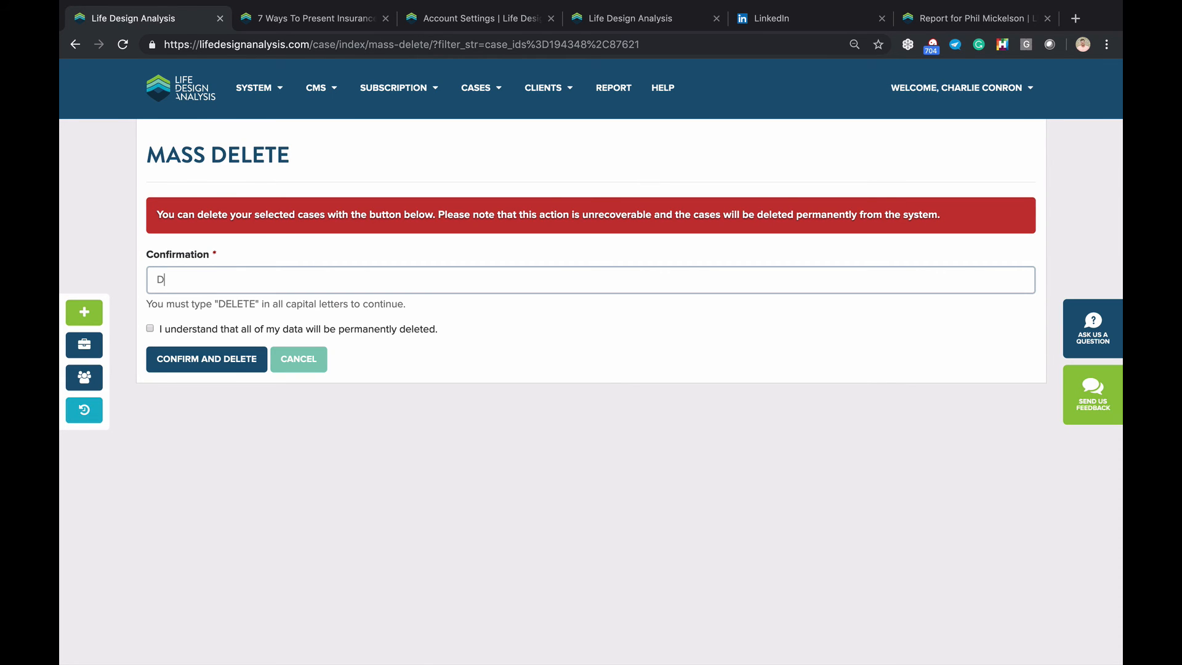
text(ELETE)
click(150, 328)
click(184, 362)
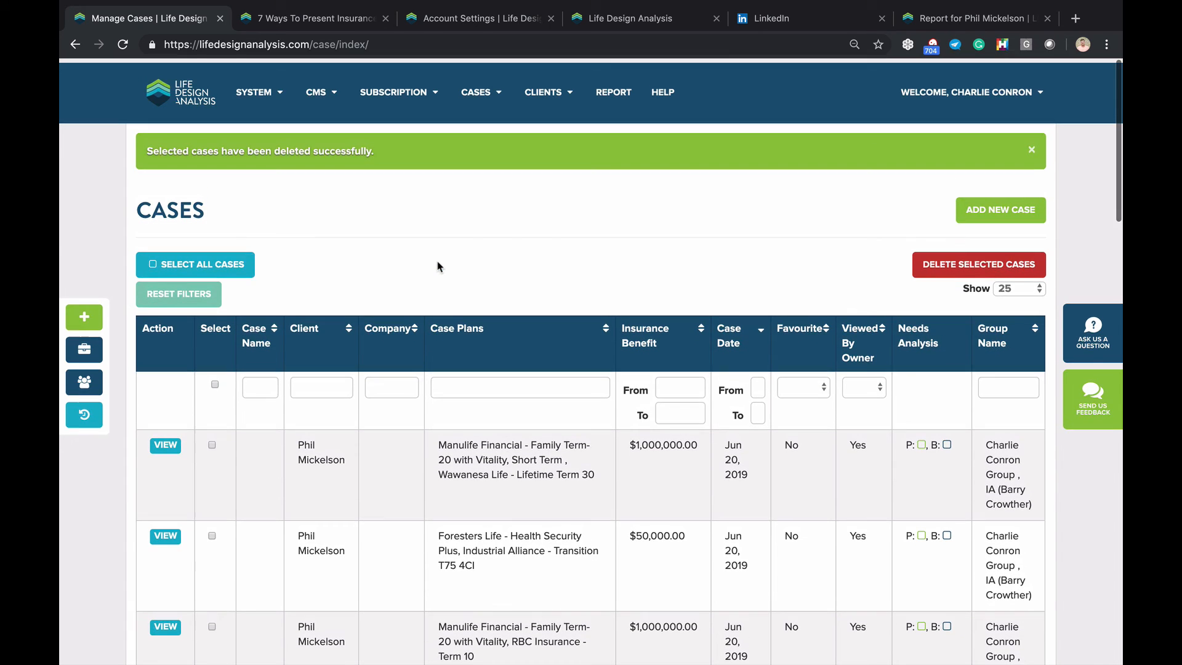
click(184, 91)
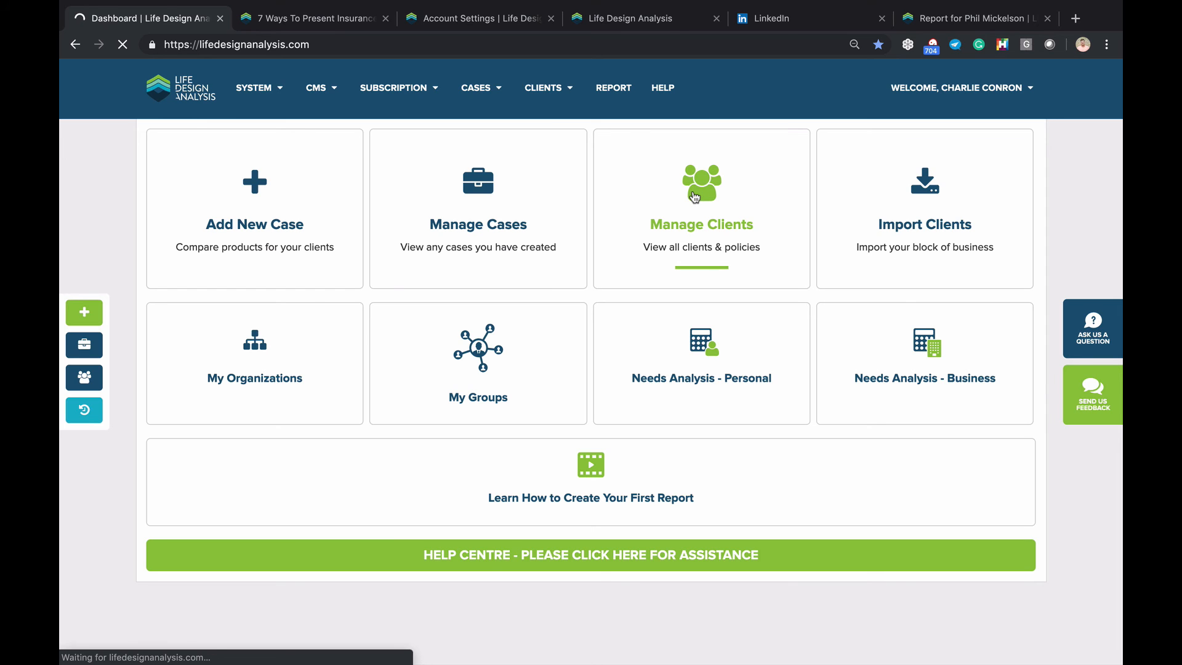
Open the Clients list and tick the first client
click(710, 208)
scroll(246, 369, down, 3)
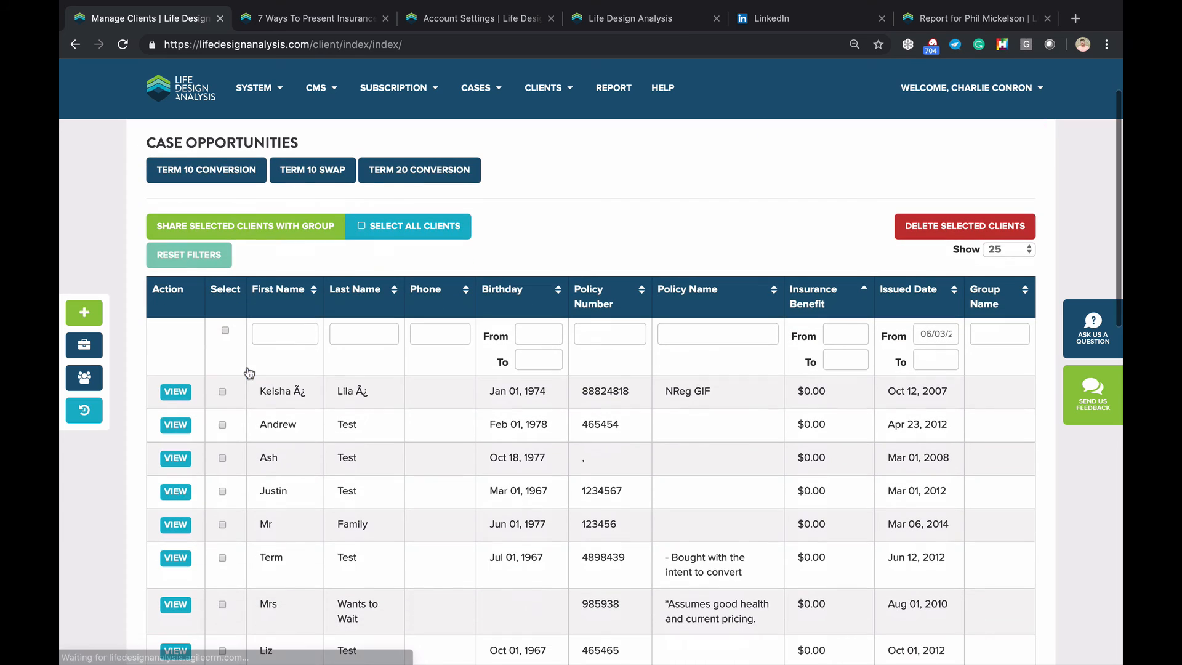
click(222, 392)
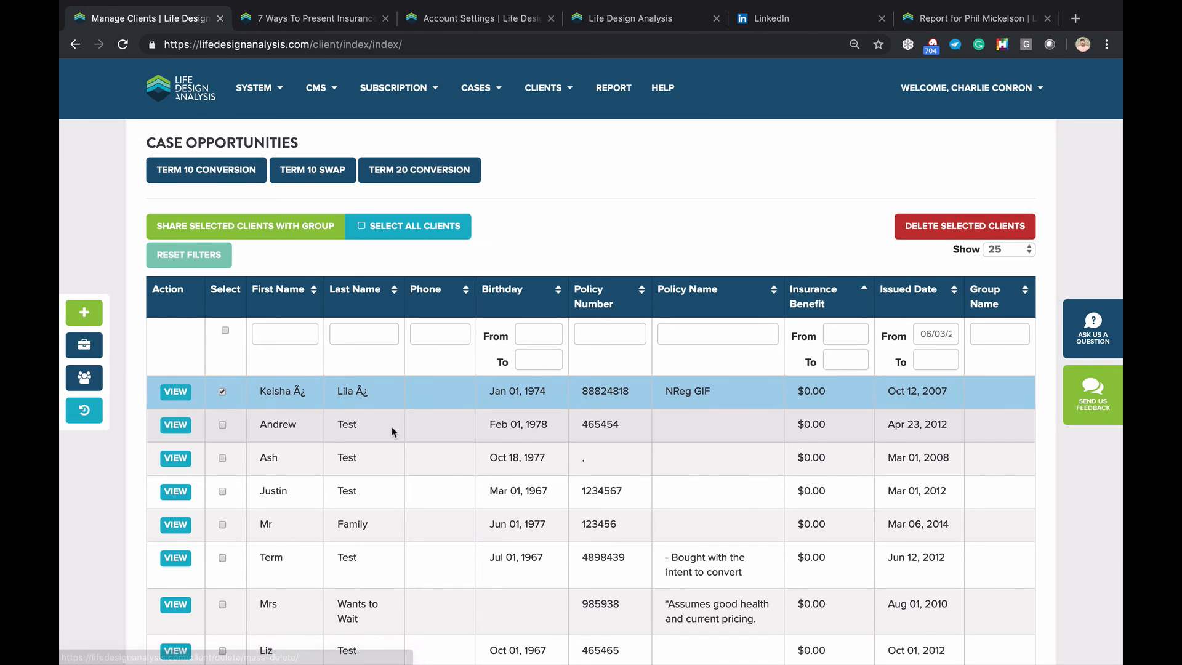
Scroll through the client list and untick the first client again
scroll(259, 406, down, 2)
scroll(210, 415, down, 3)
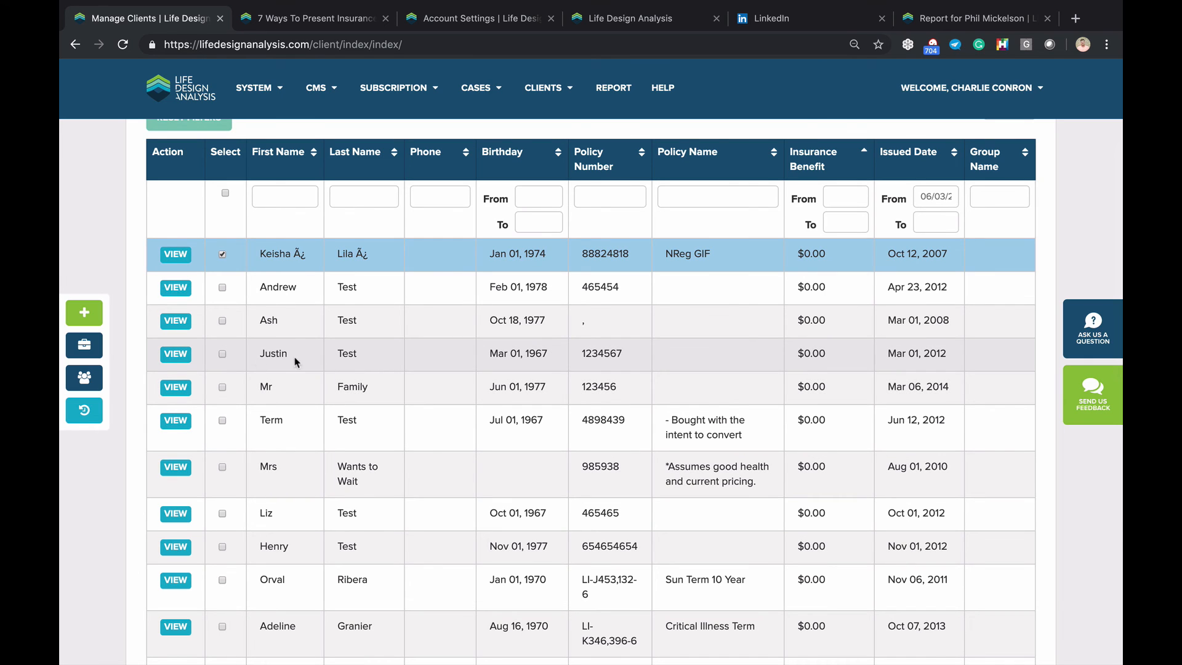
scroll(333, 345, up, 2)
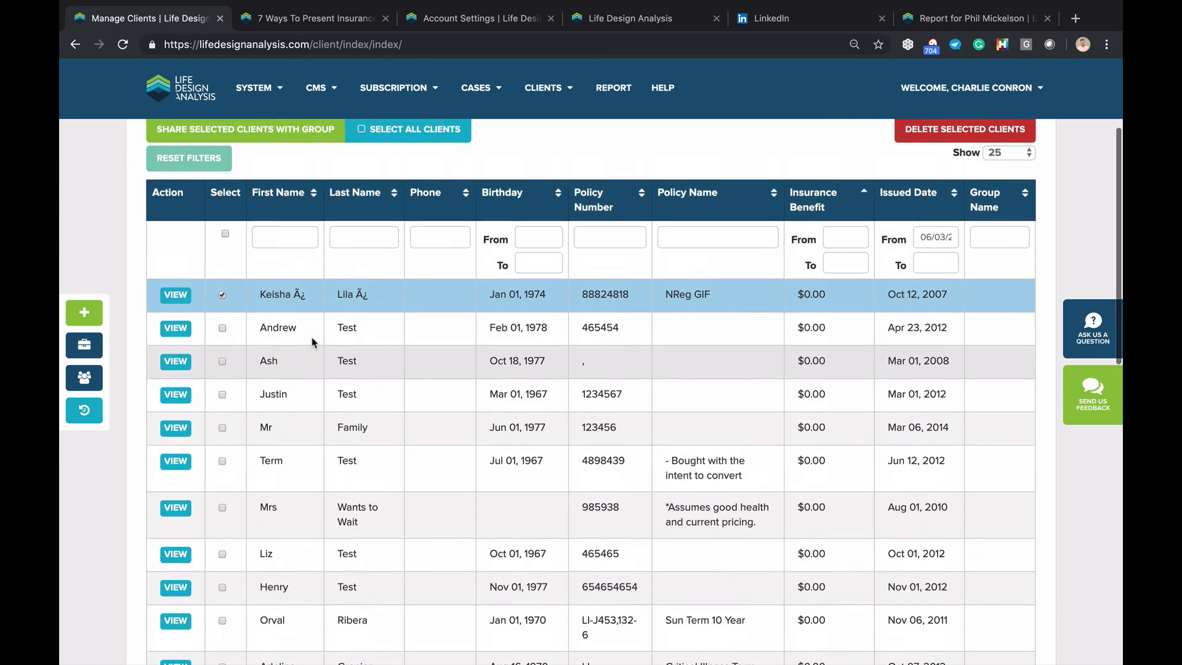
scroll(294, 499, down, 3)
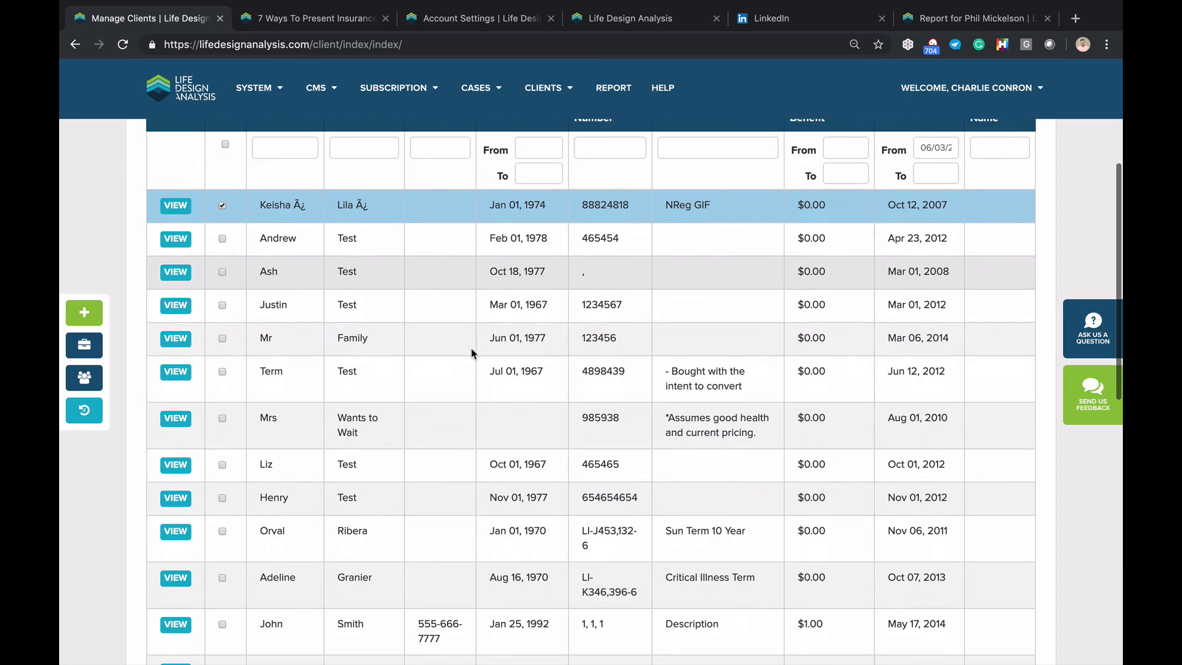
scroll(311, 592, down, 3)
scroll(311, 593, up, 8)
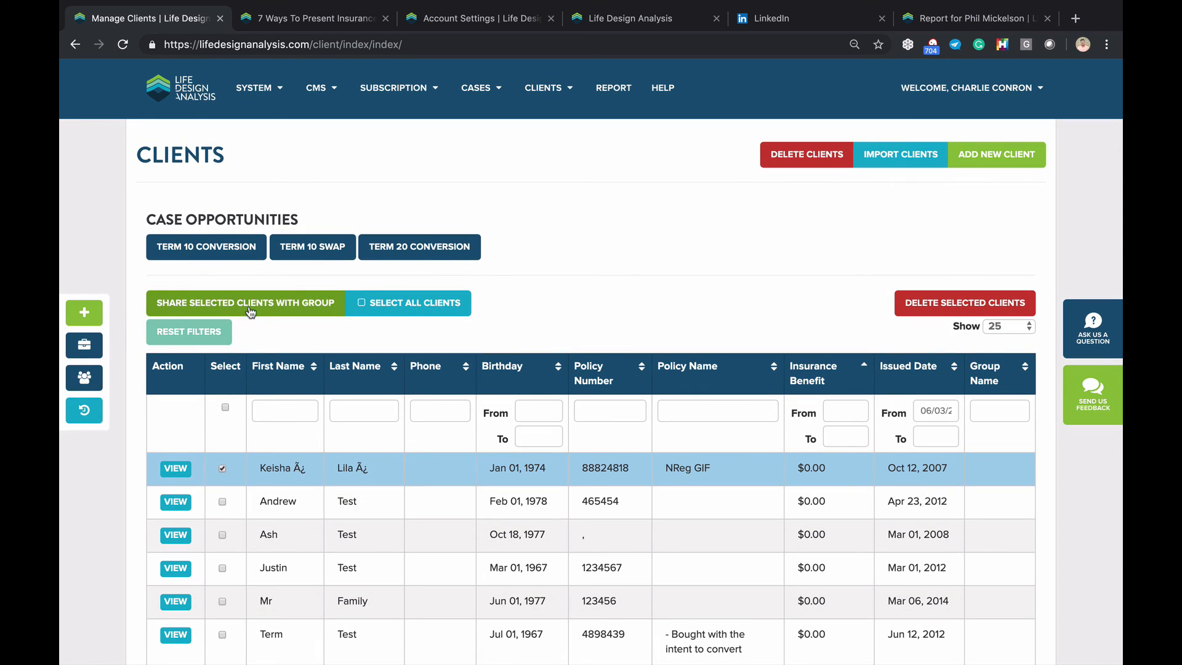
scroll(259, 302, down, 1)
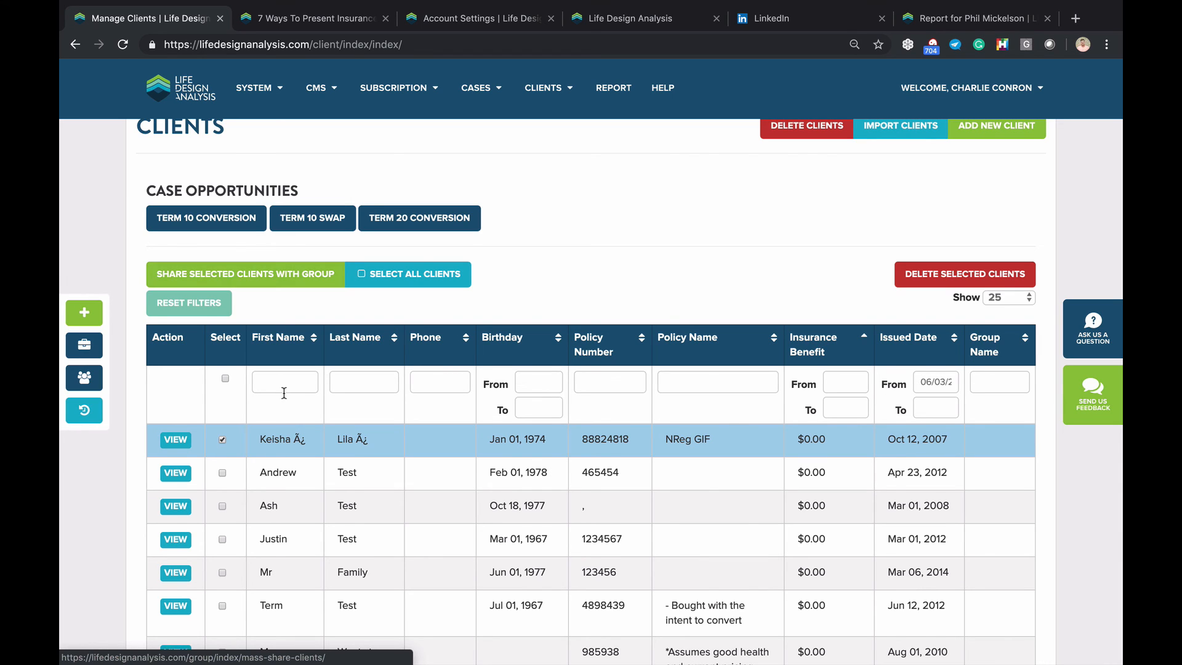
scroll(253, 357, down, 1)
click(223, 421)
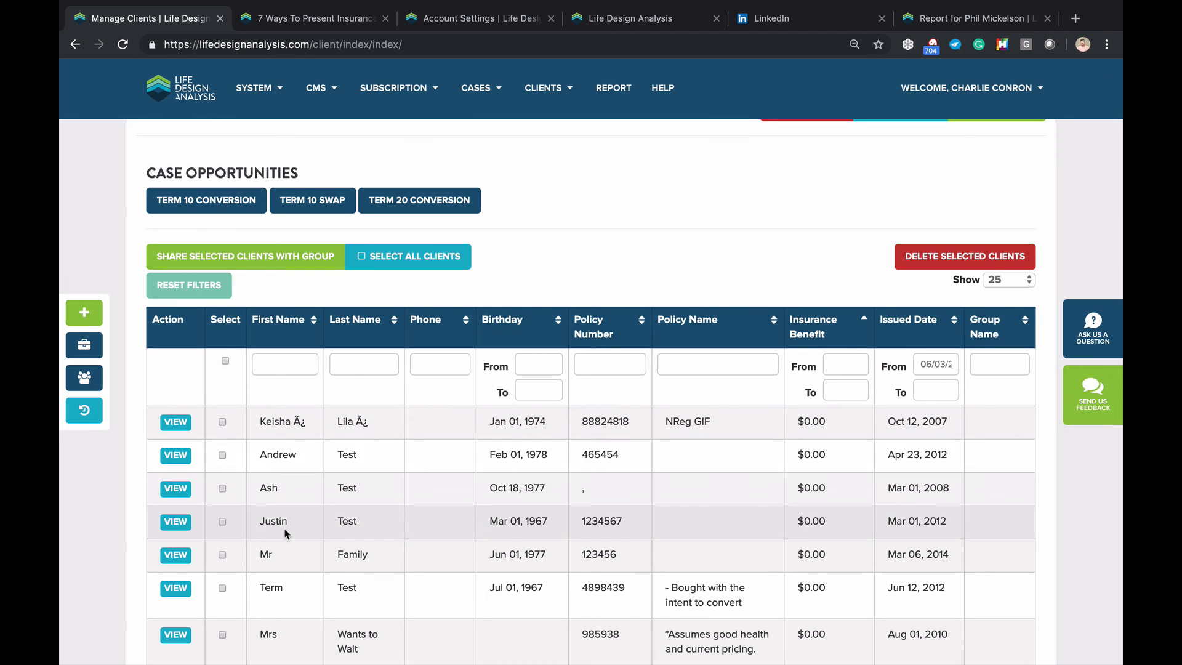
scroll(277, 456, down, 5)
scroll(285, 533, up, 4)
scroll(285, 533, up, 2)
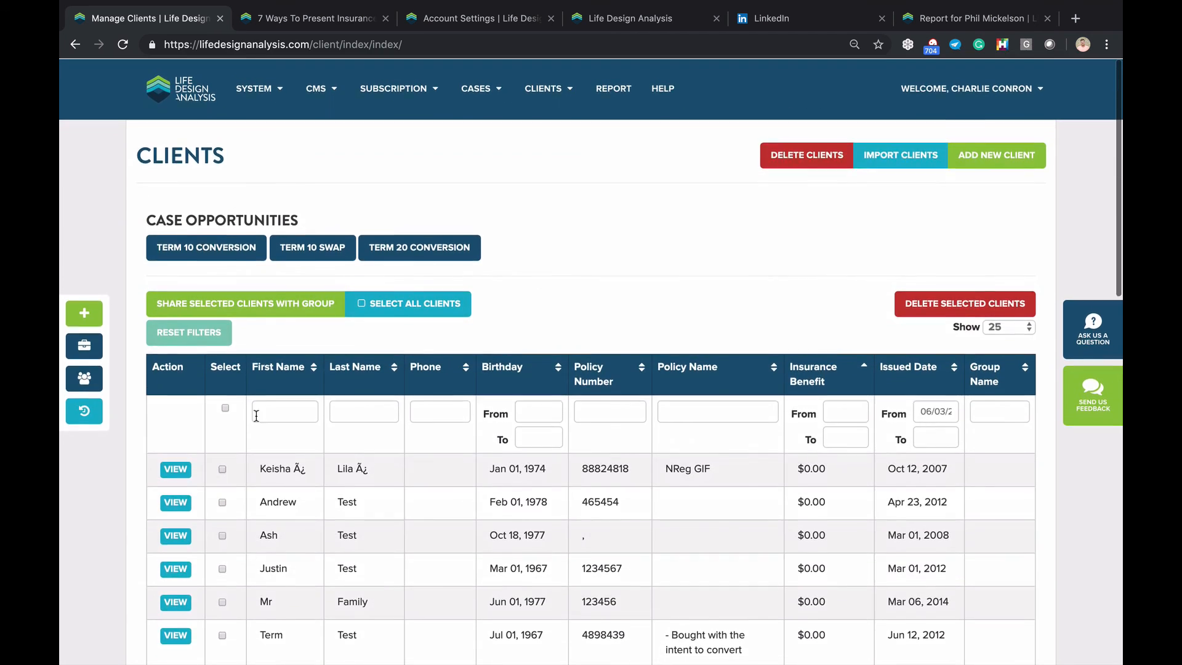
Select all clients and start sharing them with a group, but cancel without choosing one
click(225, 407)
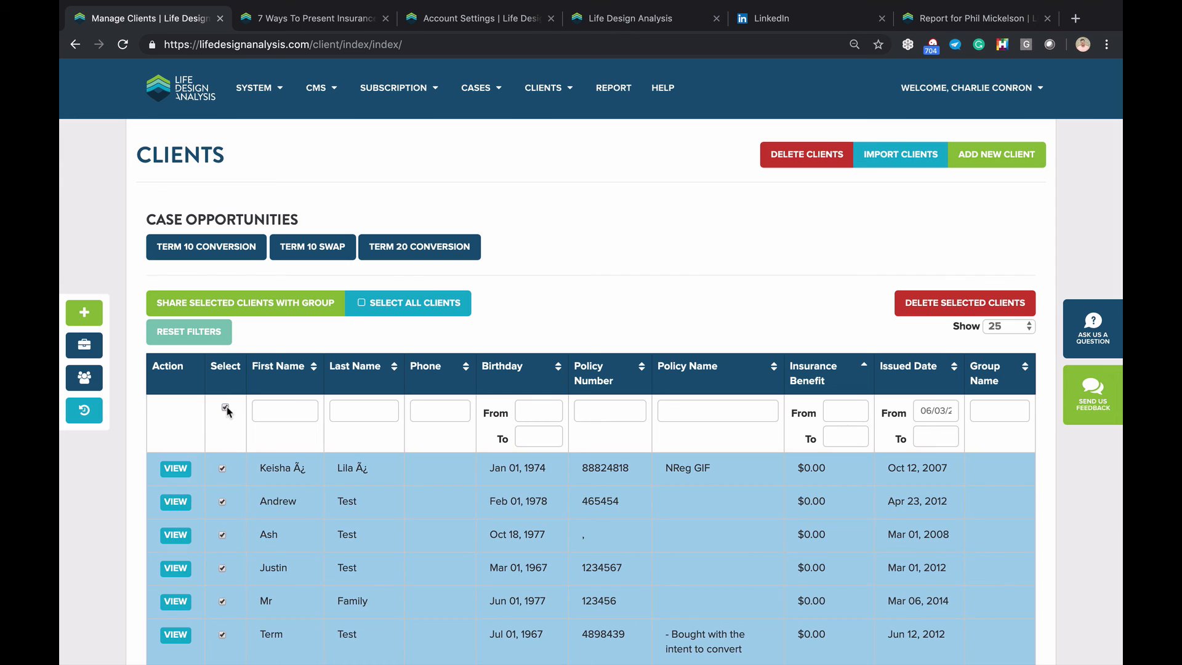
click(257, 307)
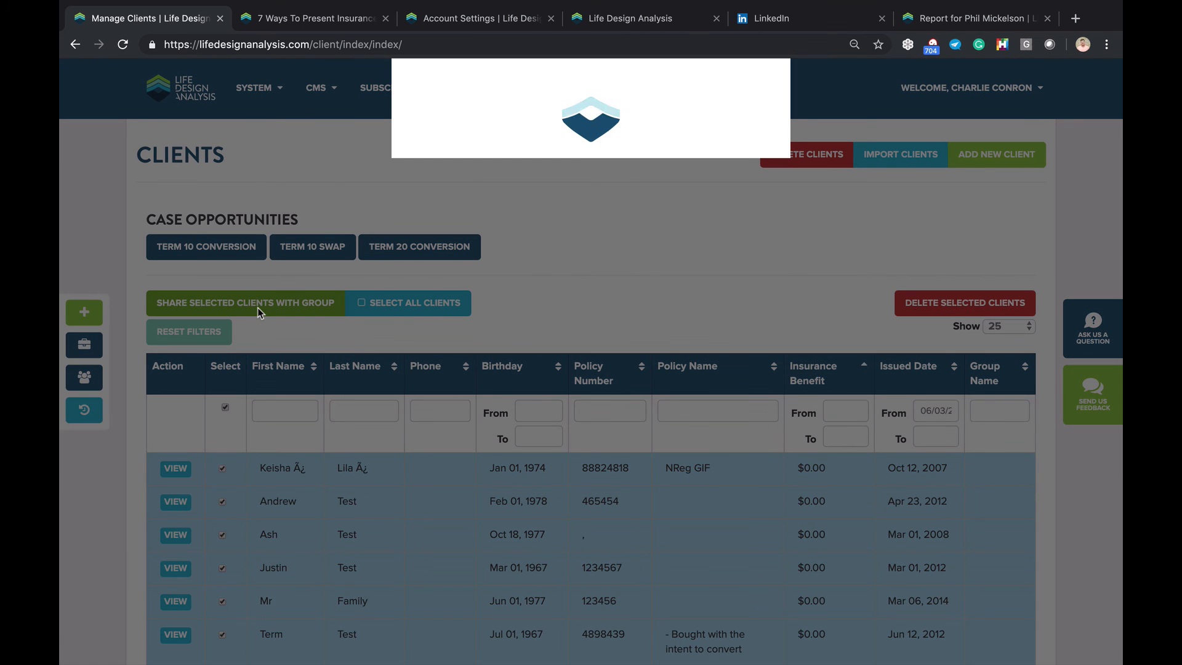
click(544, 151)
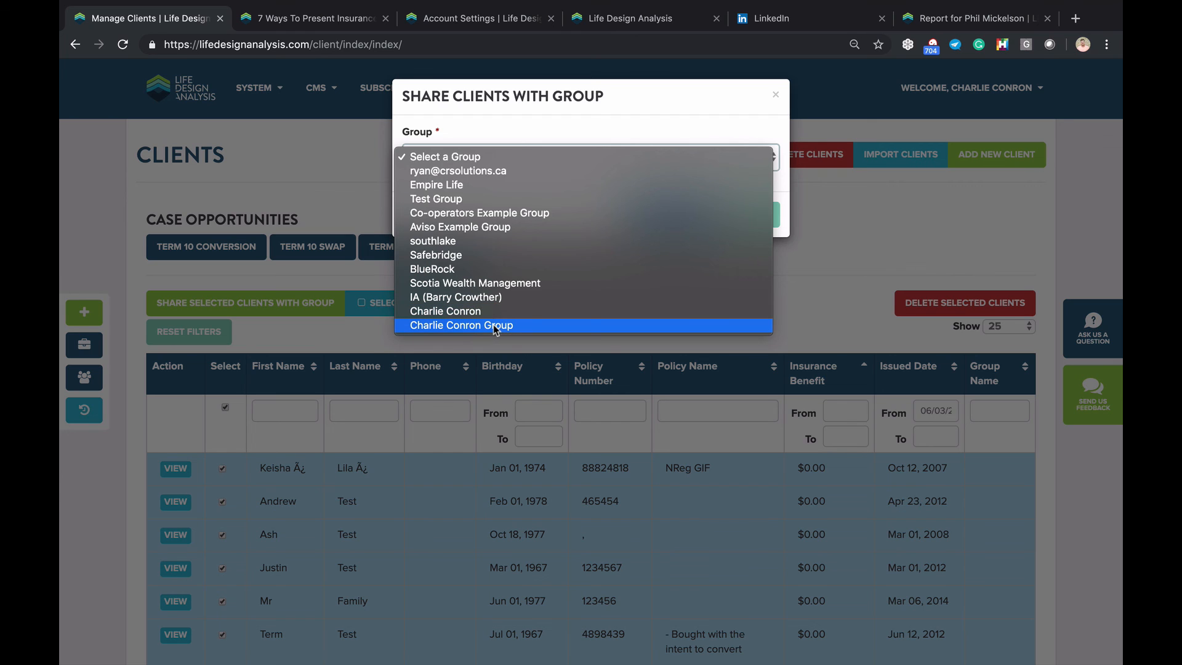
click(521, 124)
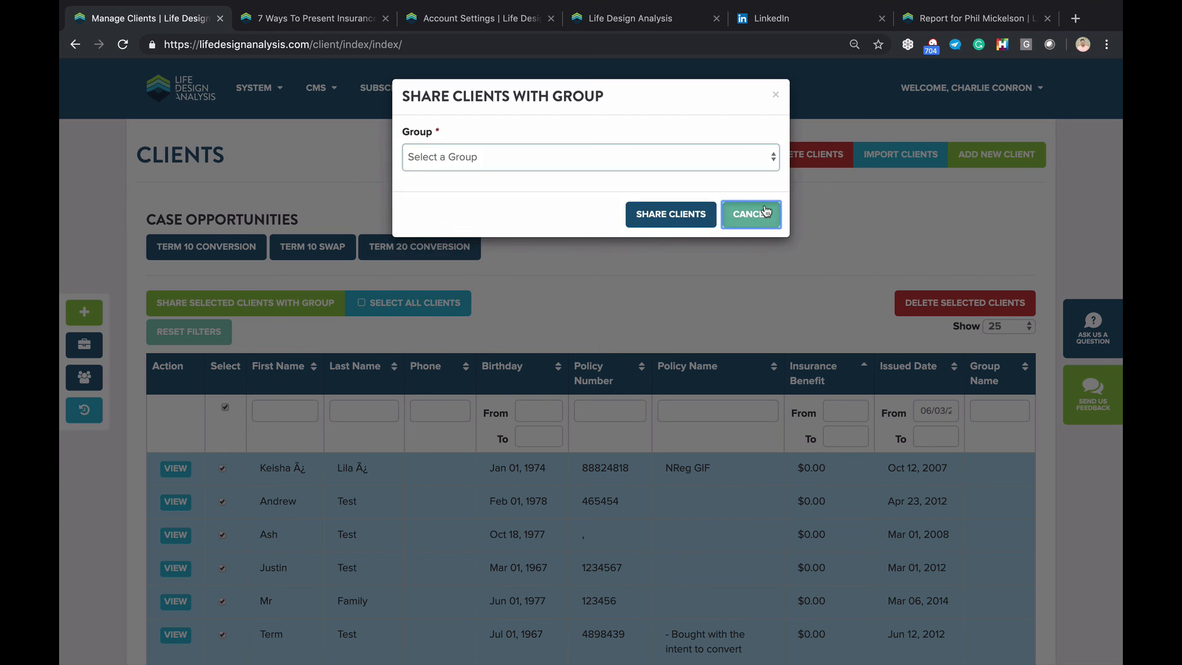
click(756, 215)
Clear Select All, then tick and untick the first two clients, leaving none selected
click(226, 408)
click(223, 468)
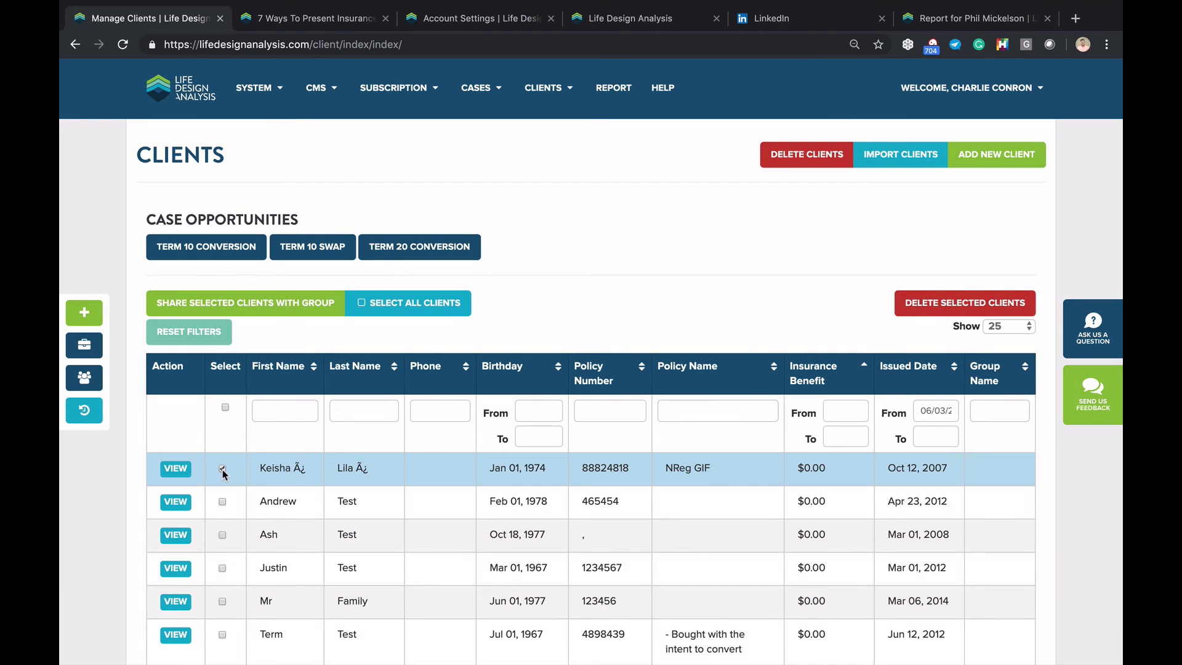
click(223, 500)
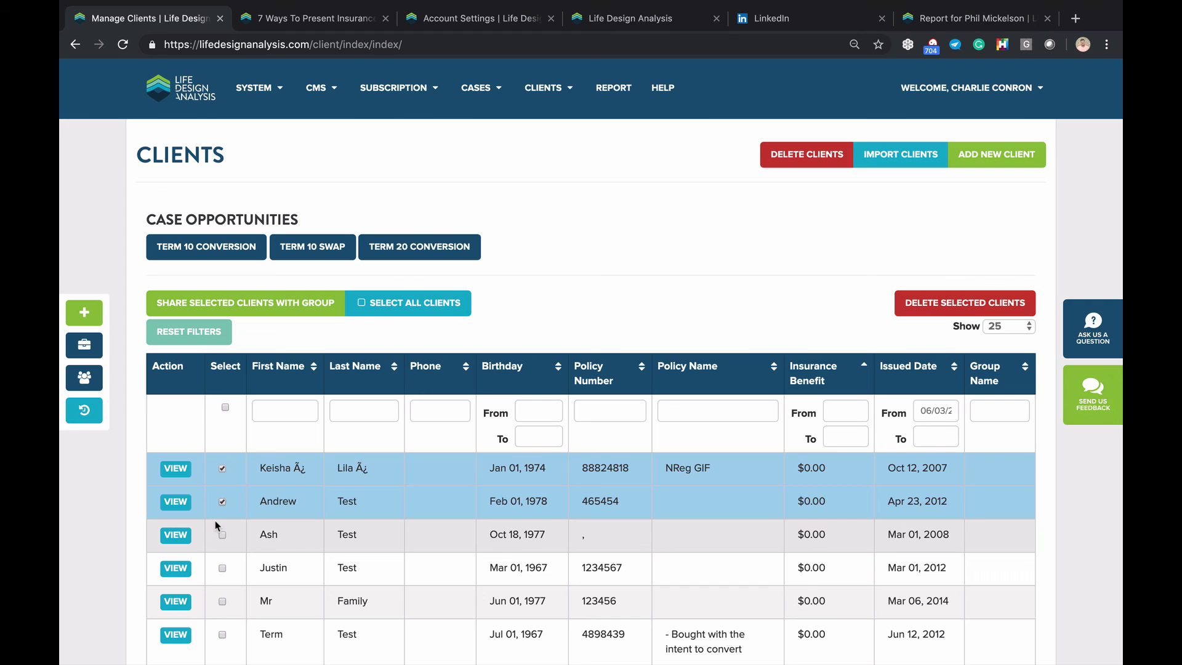
click(222, 501)
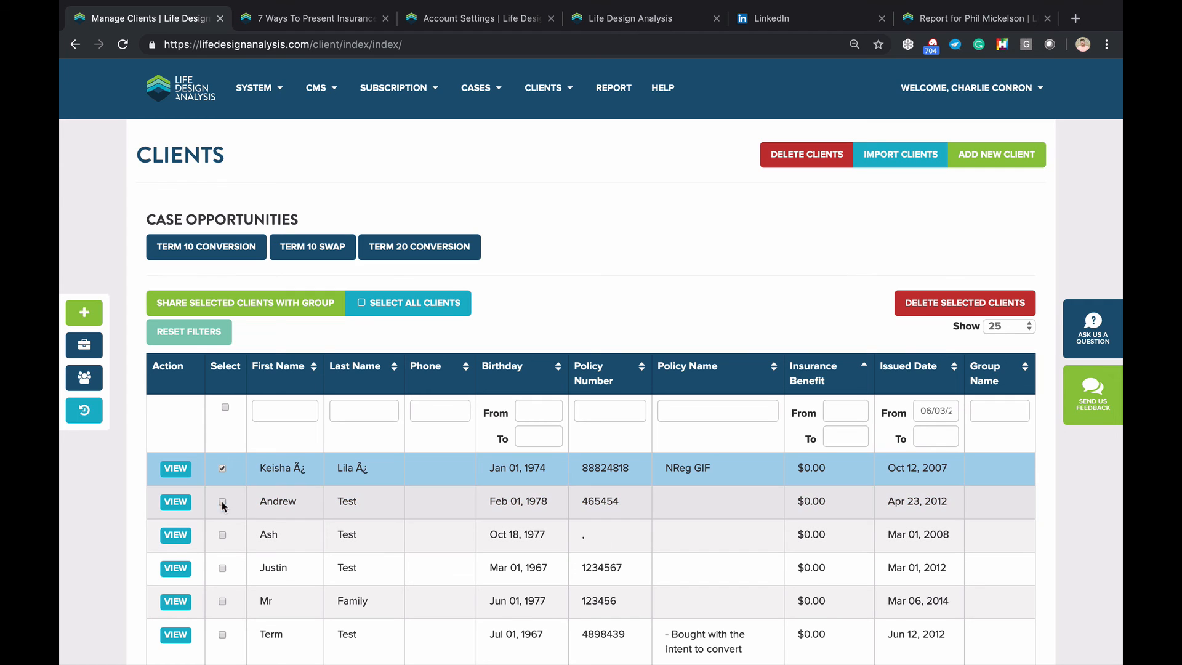
click(222, 469)
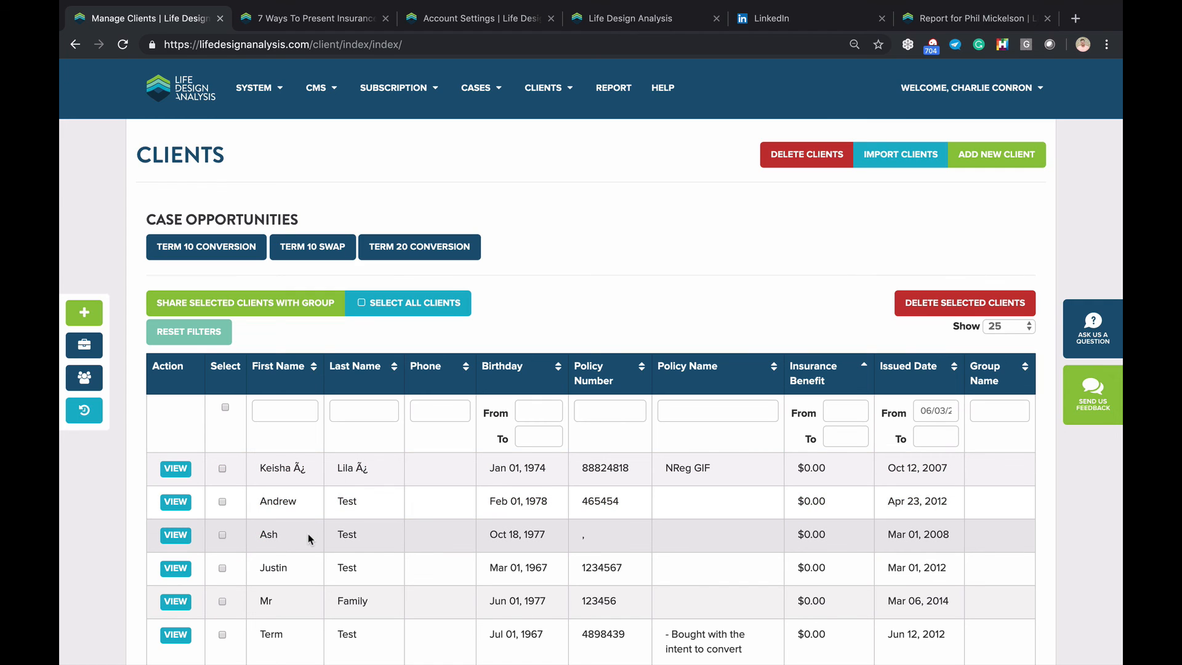